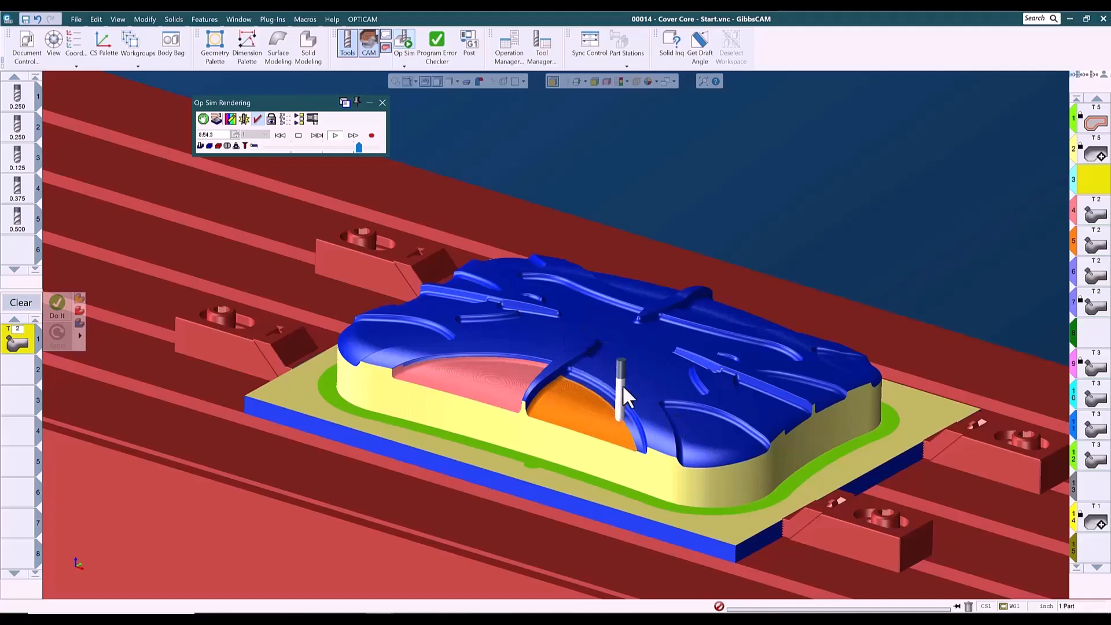
Adjust the simulation speed and orbit around the part to watch the machining simulation, then close the simulation.
{"action": "left_click", "coordinate": [352, 145]}
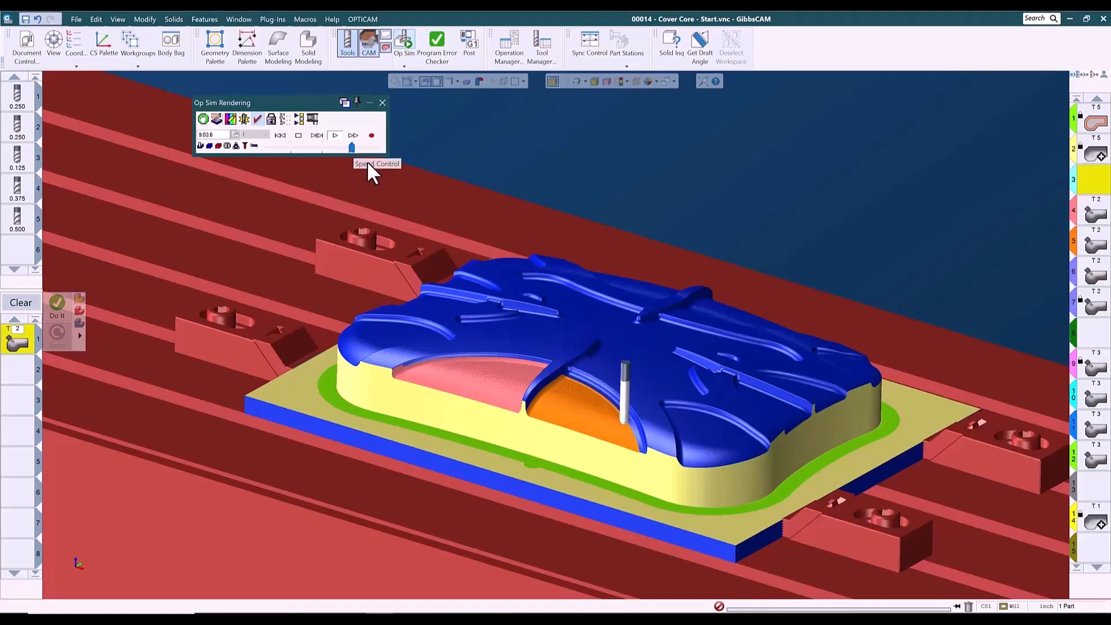
{"action": "left_click", "coordinate": [355, 147]}
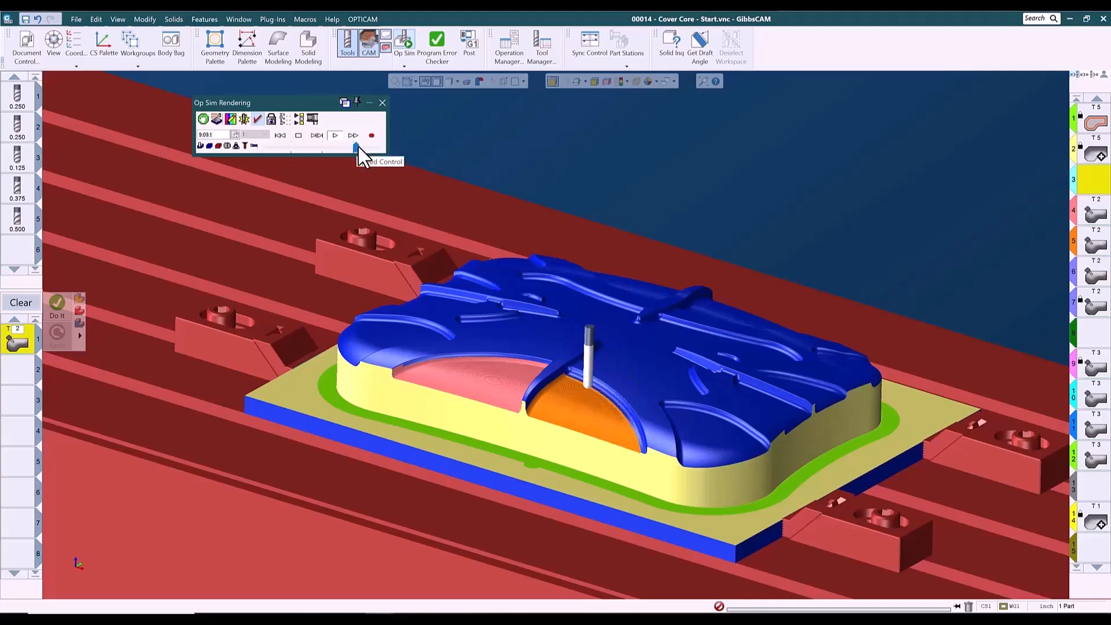
{"action": "middle_click_drag", "start_coordinate": [740, 439], "coordinate": [538, 405]}
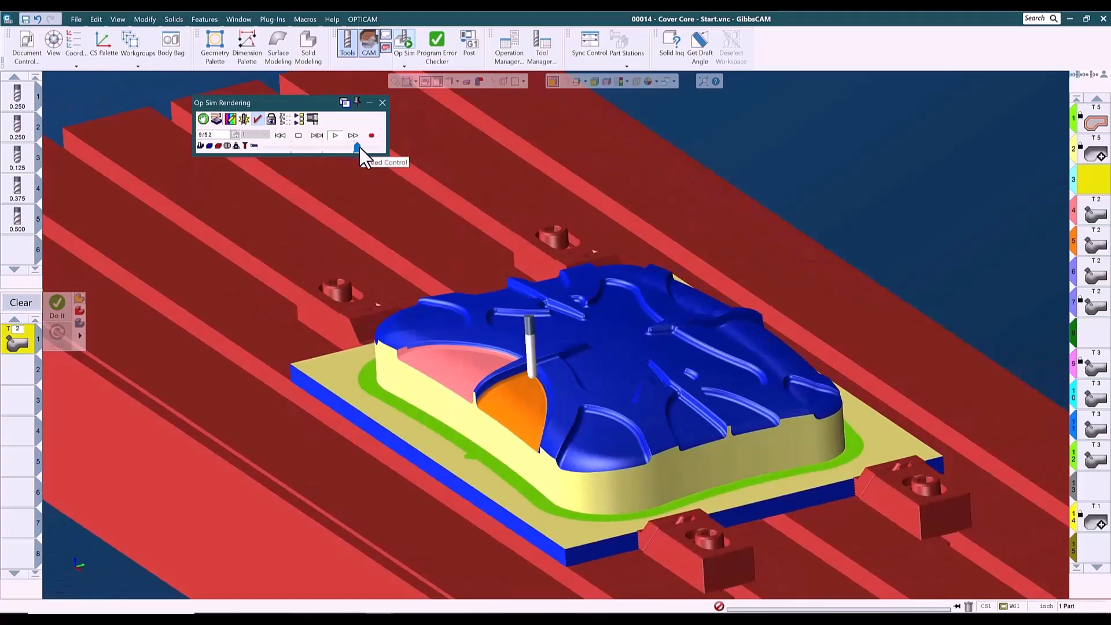
{"action": "middle_click_drag", "start_coordinate": [833, 515], "coordinate": [387, 546]}
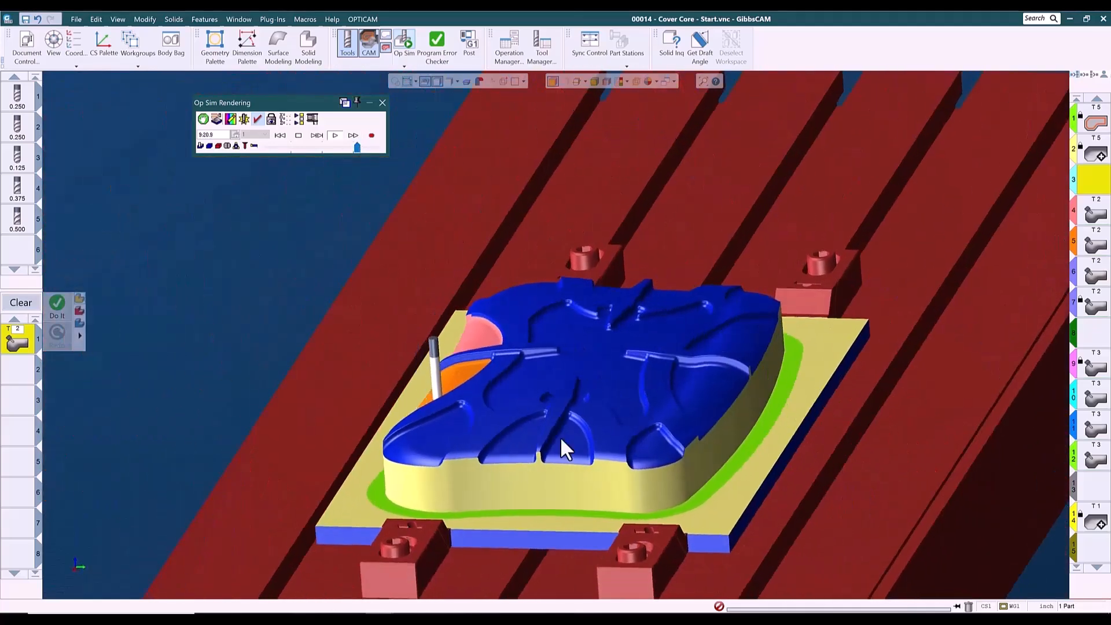
{"action": "middle_click_drag", "start_coordinate": [756, 302], "coordinate": [712, 496]}
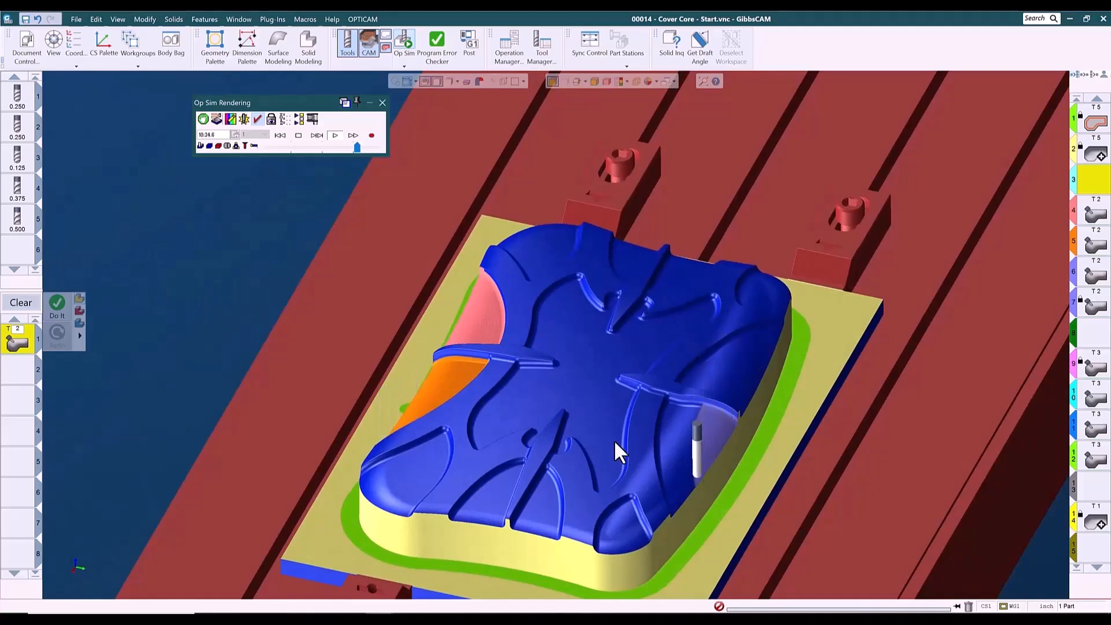
{"action": "middle_click_drag", "start_coordinate": [605, 479], "coordinate": [503, 470]}
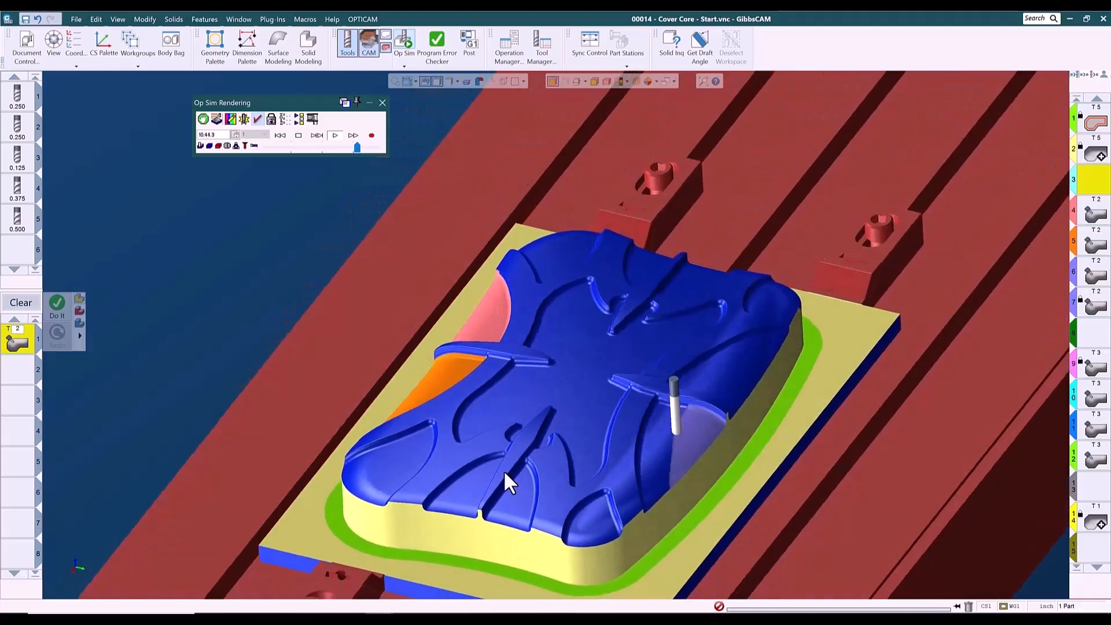
{"action": "middle_click_drag", "start_coordinate": [595, 502], "coordinate": [602, 324]}
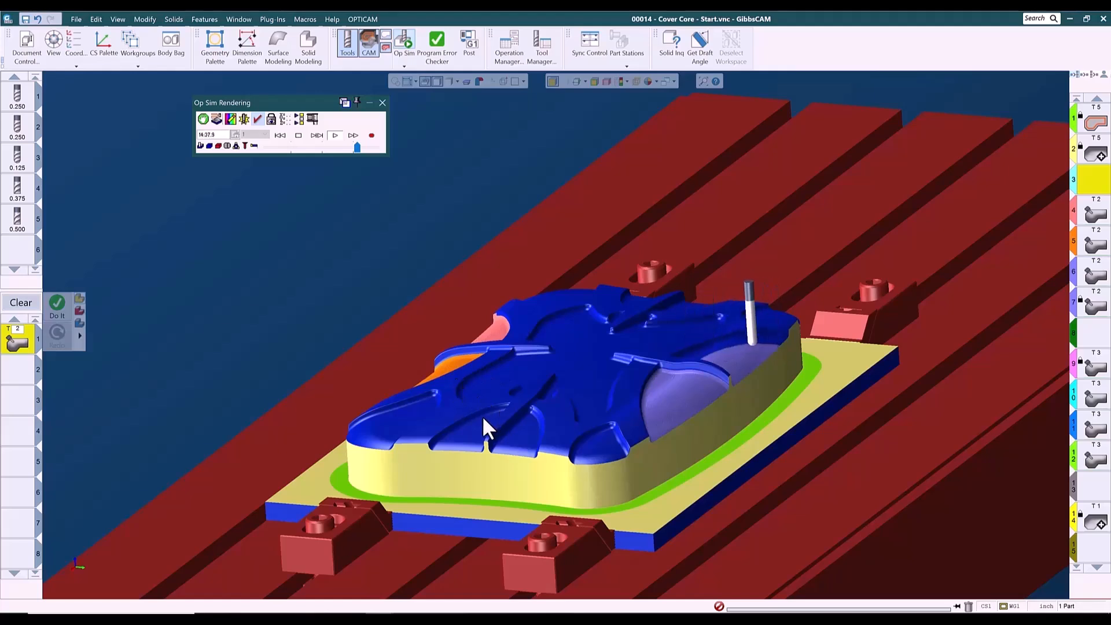
{"action": "middle_click_drag", "start_coordinate": [375, 442], "coordinate": [477, 274]}
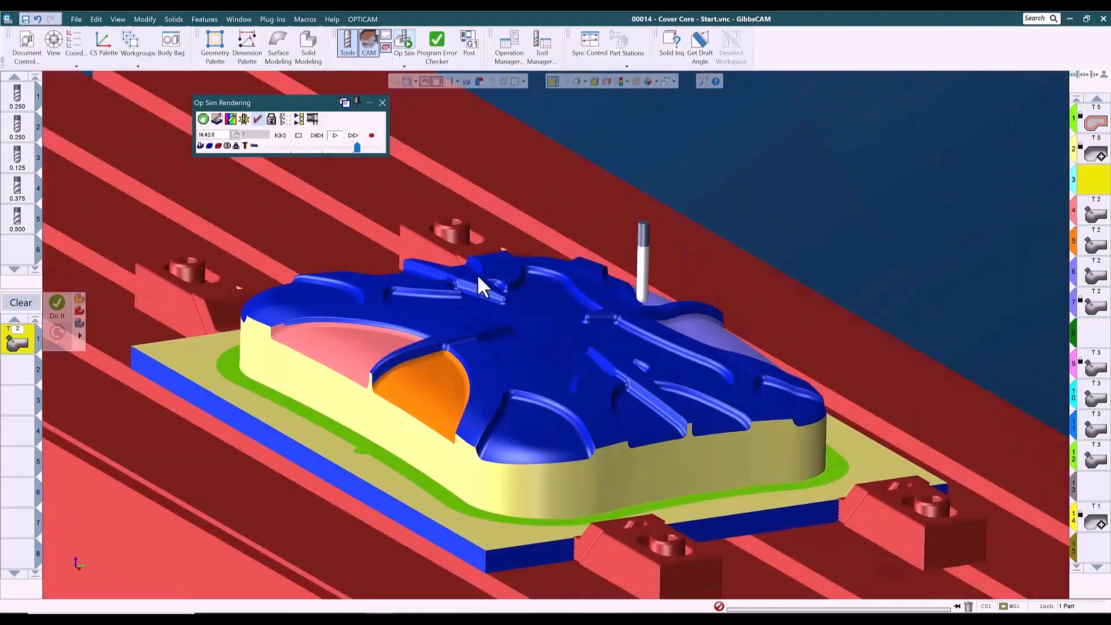
{"action": "middle_click_drag", "start_coordinate": [308, 256], "coordinate": [329, 488]}
{"action": "middle_click_drag", "start_coordinate": [431, 503], "coordinate": [547, 372]}
{"action": "middle_click_drag", "start_coordinate": [492, 449], "coordinate": [612, 456]}
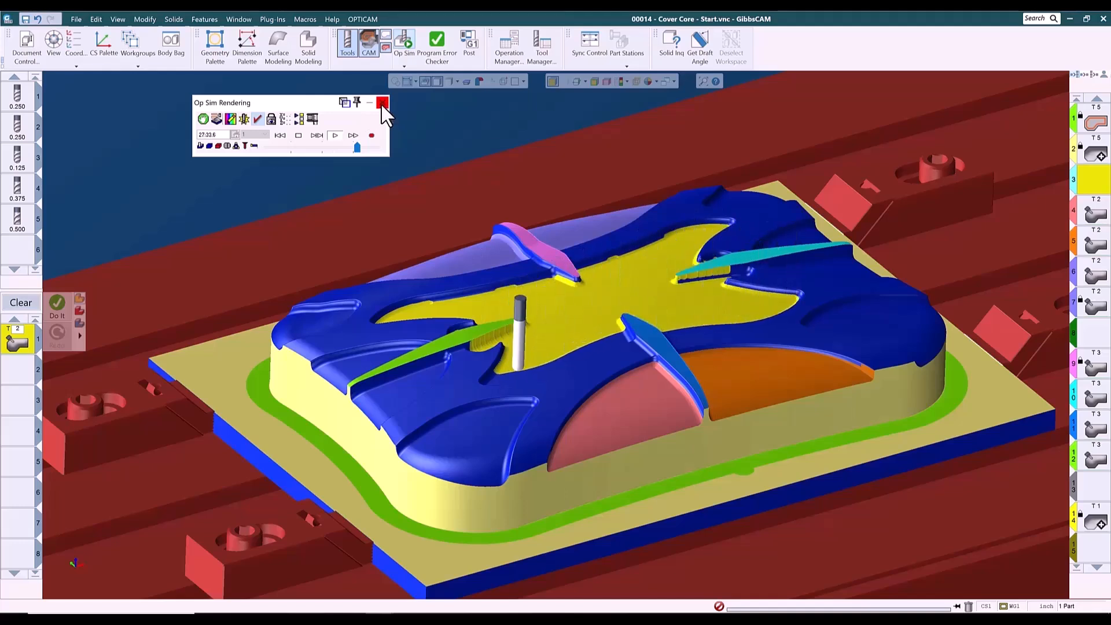
{"action": "left_click", "coordinate": [382, 102]}
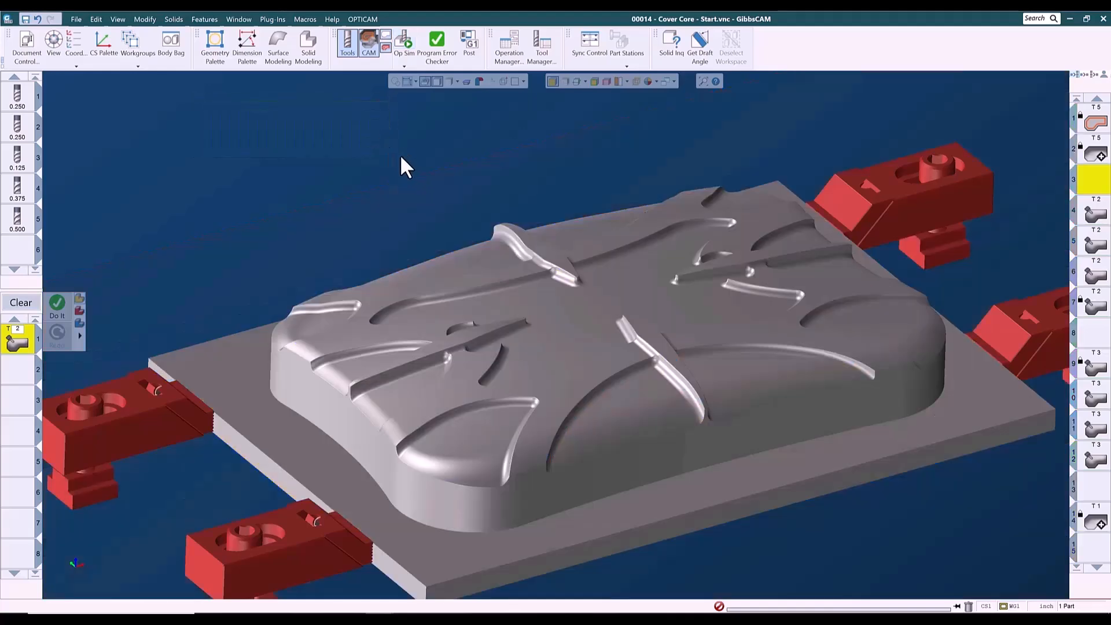
Switch to the Cover Core part file in an isometric view.
{"action": "key", "text": "ctrl+i"}
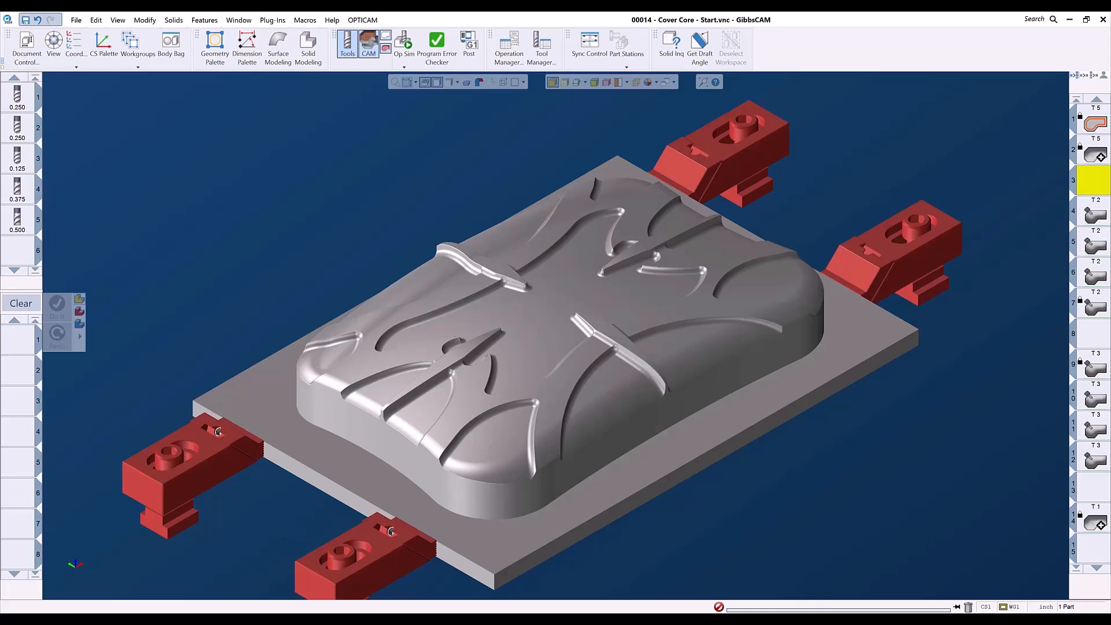
{"action": "mouse_move", "coordinate": [376, 619]}
{"action": "left_click", "coordinate": [331, 581]}
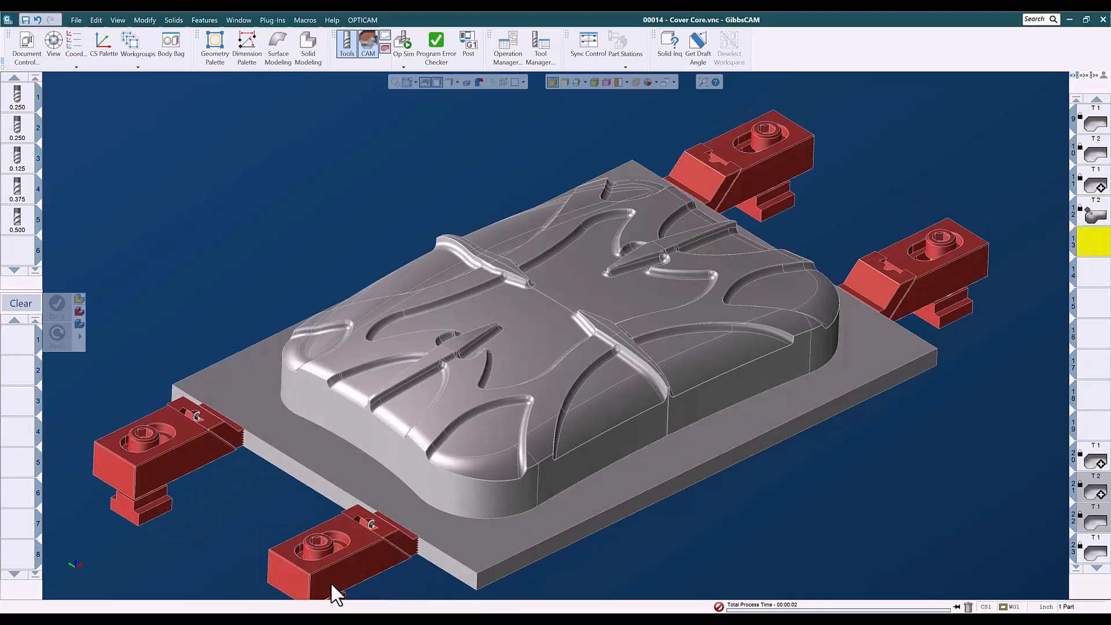
Highlight each existing operation in turn to inspect which surfaces it machines.
{"action": "left_click", "coordinate": [1091, 128]}
{"action": "double_click", "coordinate": [1094, 129]}
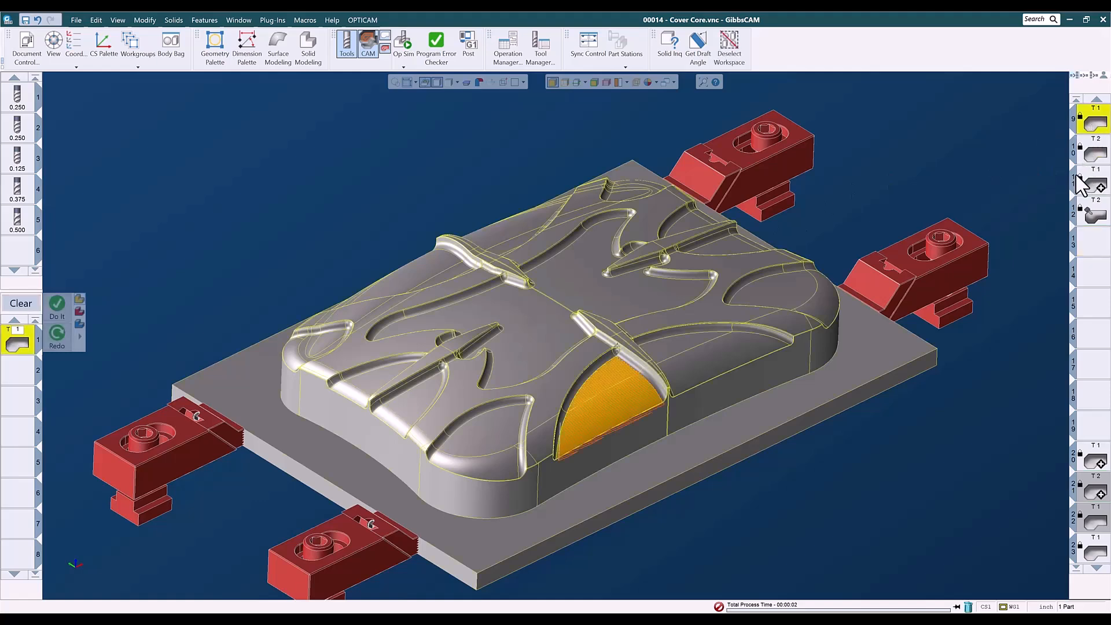
{"action": "double_click", "coordinate": [1094, 159]}
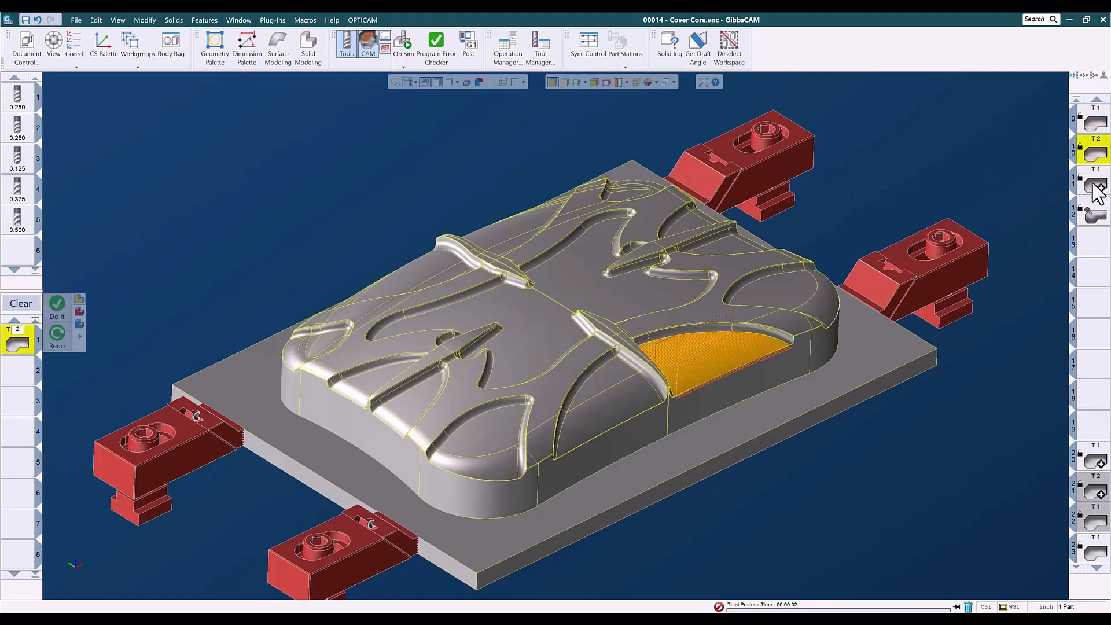
{"action": "left_click", "coordinate": [1098, 188]}
{"action": "double_click", "coordinate": [1097, 188]}
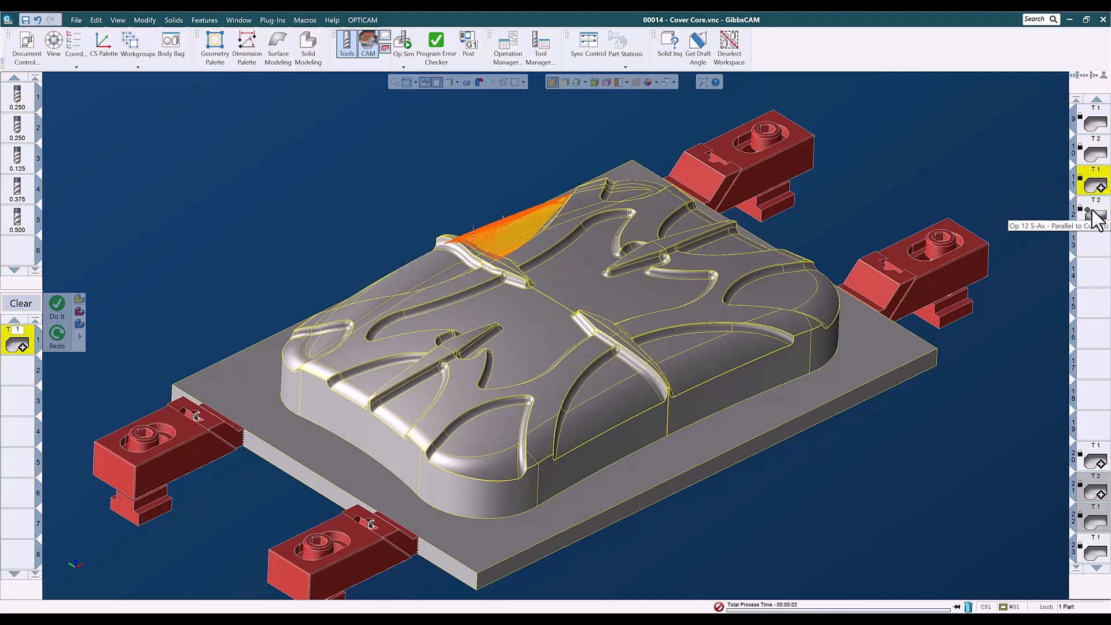
{"action": "left_click", "coordinate": [1095, 217]}
{"action": "double_click", "coordinate": [1095, 216]}
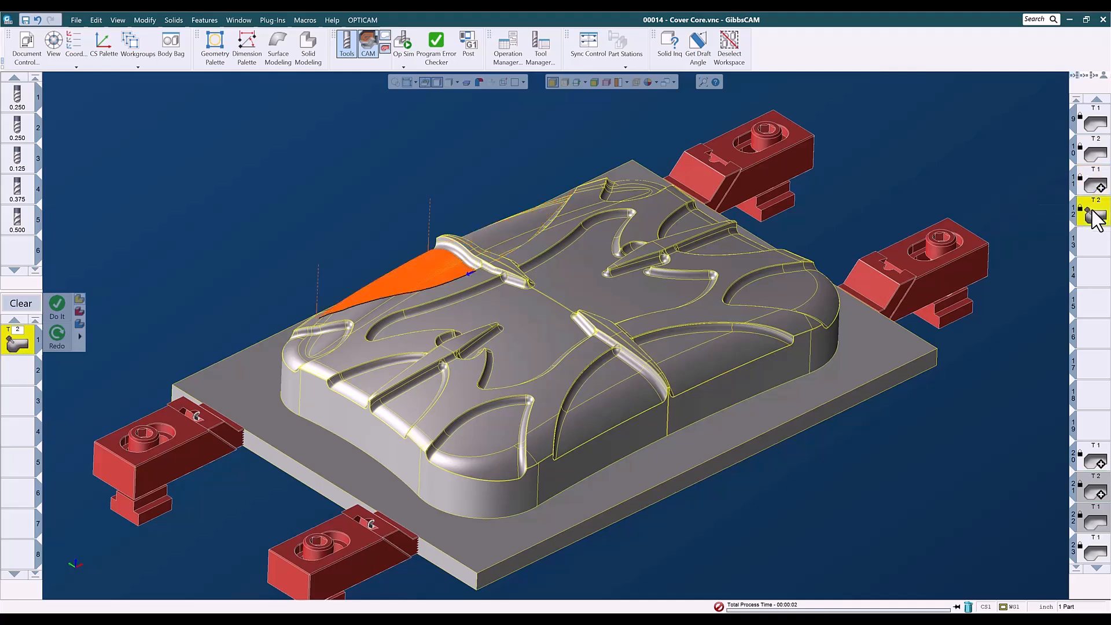
{"action": "left_click", "coordinate": [1097, 463]}
{"action": "double_click", "coordinate": [1097, 463]}
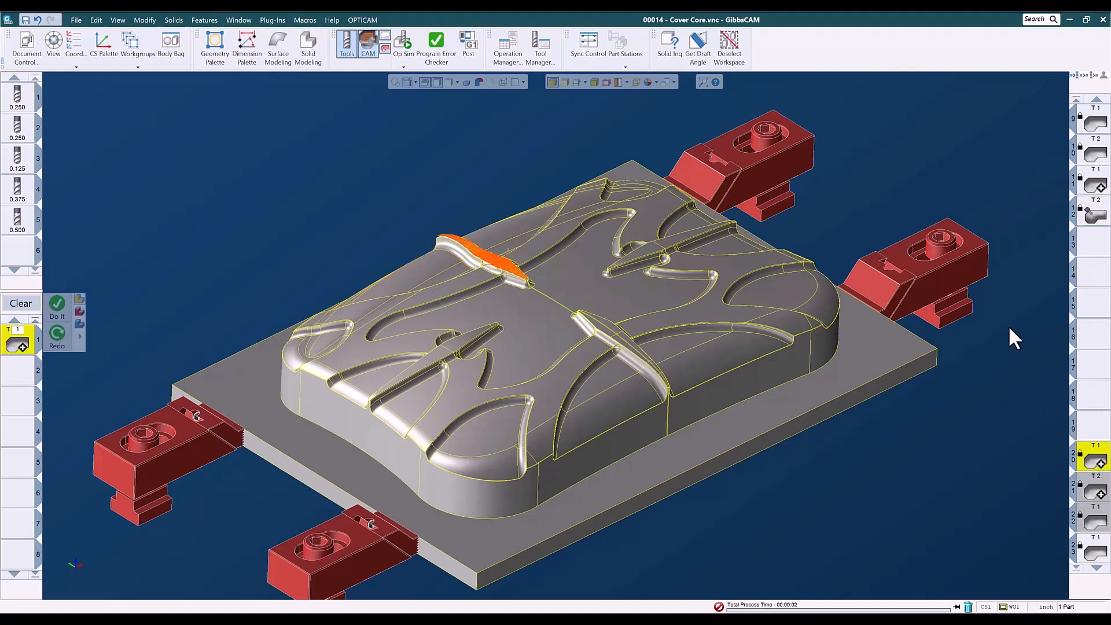
{"action": "left_click", "coordinate": [1094, 158]}
{"action": "double_click", "coordinate": [1084, 158]}
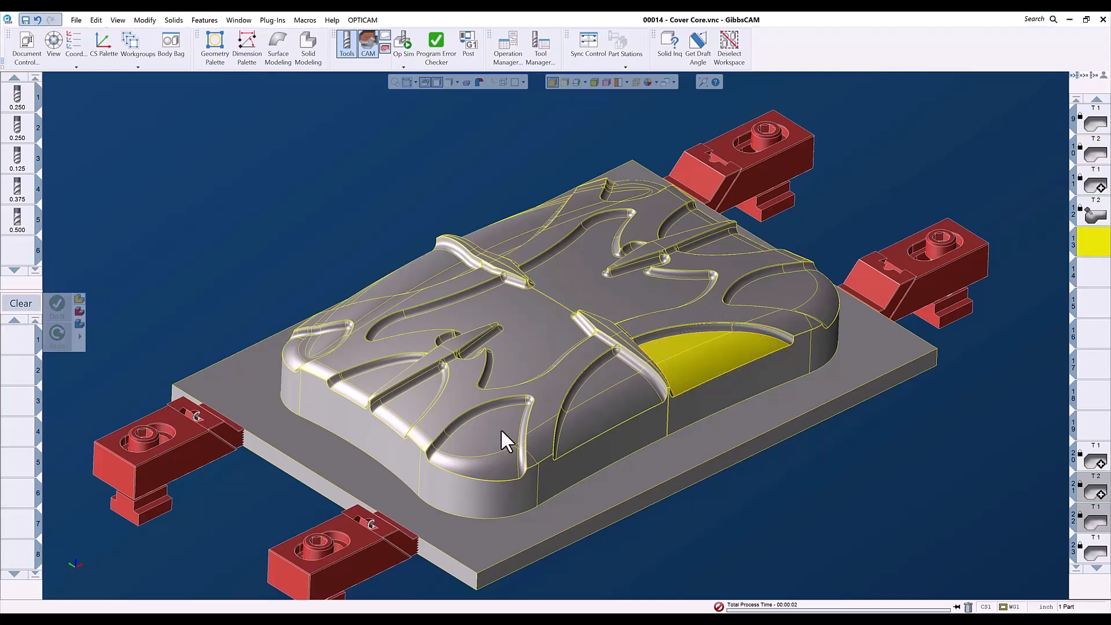
Select the curved pocket floor faces near the part's front edge for machining.
{"action": "left_click", "coordinate": [501, 428]}
{"action": "left_click", "coordinate": [498, 457], "text": "ctrl"}
{"action": "scroll", "coordinate": [516, 452], "scroll_direction": "up", "scroll_amount": 8}
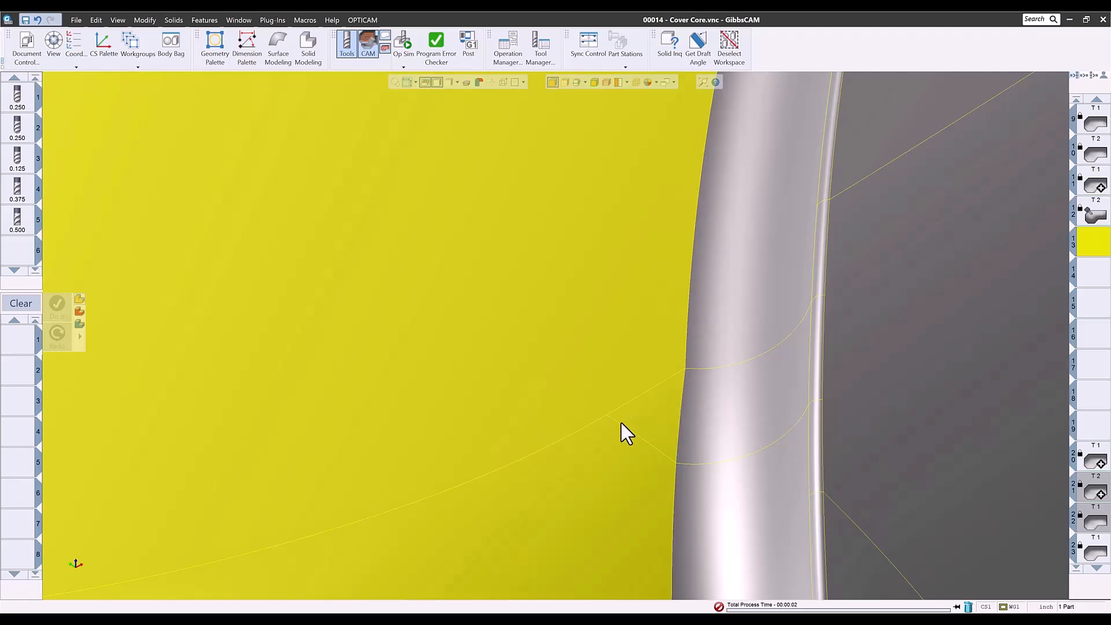
{"action": "scroll", "coordinate": [619, 421], "scroll_direction": "down", "scroll_amount": 8}
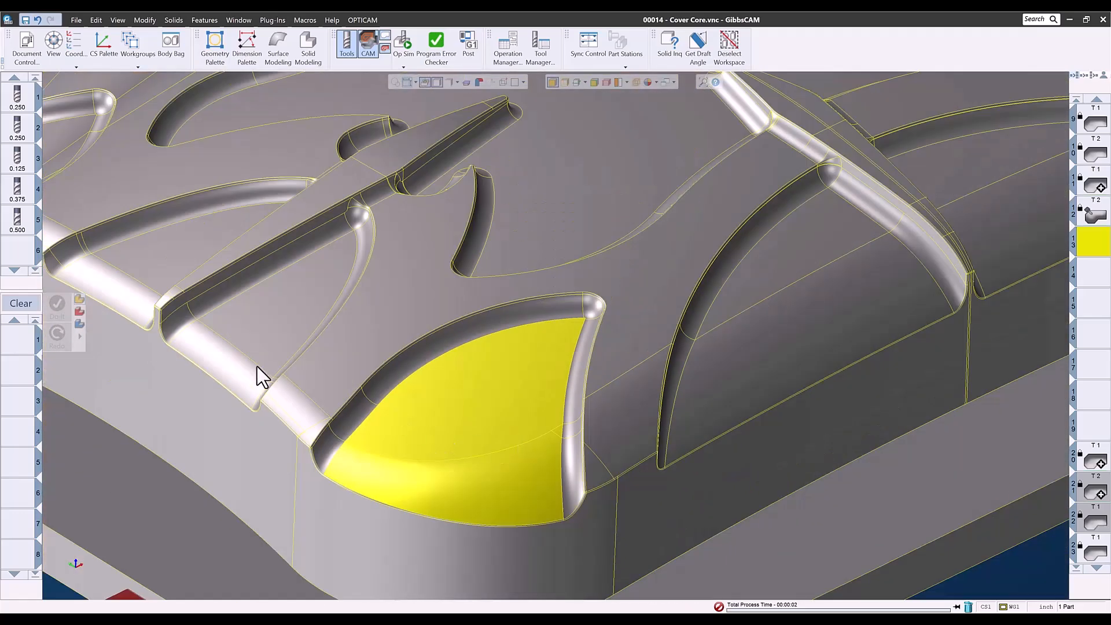
Define tool 6 as a ball end mill with a 0.25 inch diameter.
{"action": "double_click", "coordinate": [18, 251]}
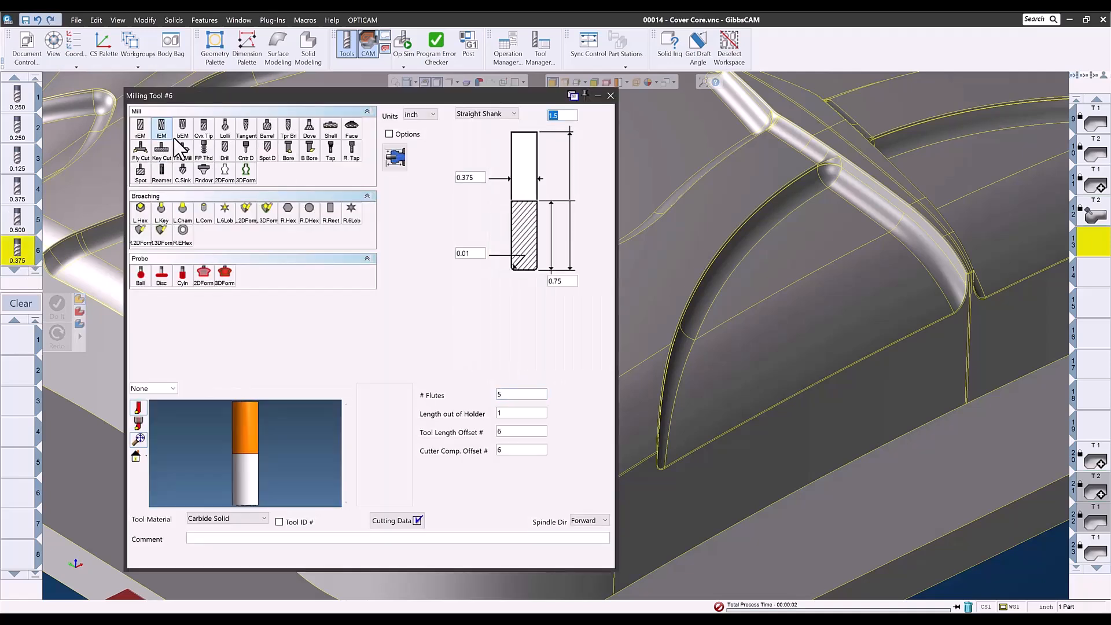
{"action": "left_click", "coordinate": [183, 131]}
{"action": "double_click", "coordinate": [478, 181]}
{"action": "type", "text": ".25"}
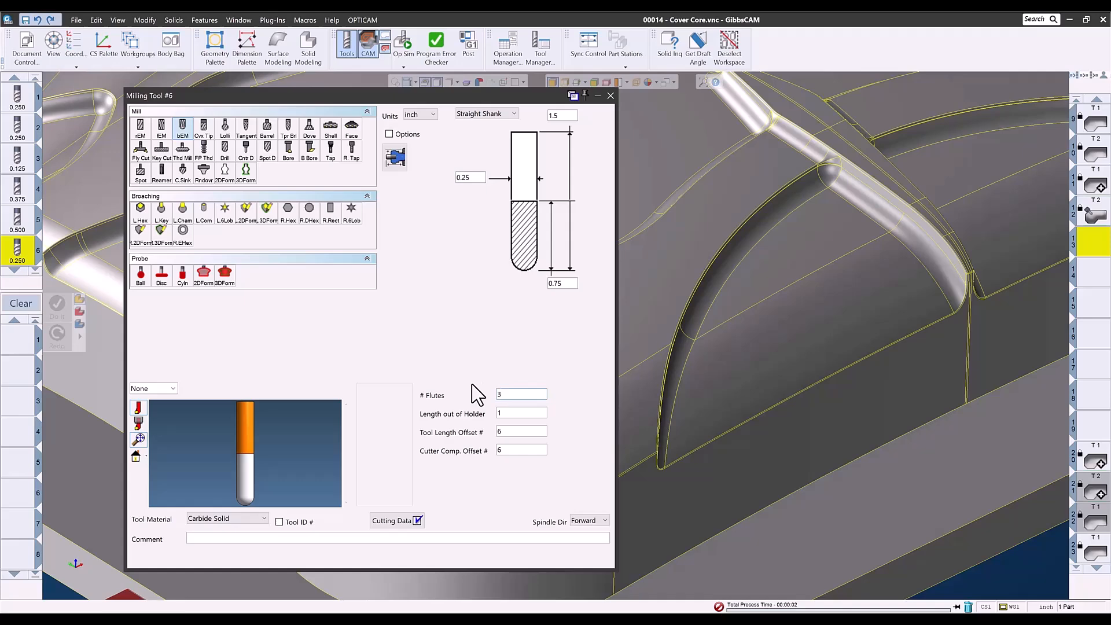
{"action": "left_click", "coordinate": [610, 96]}
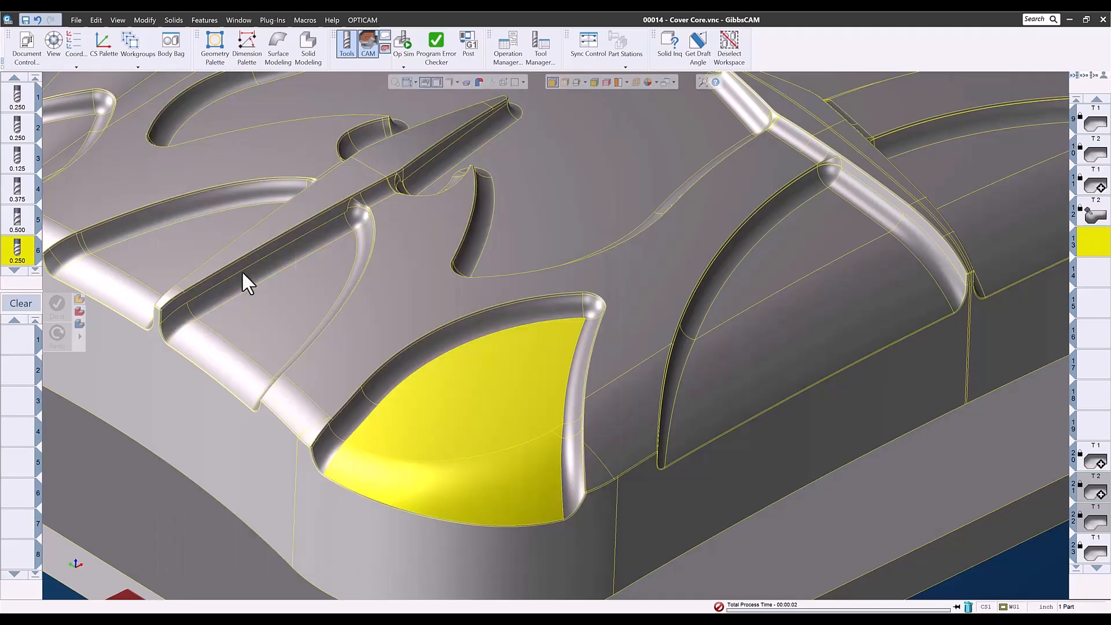
{"action": "right_click", "coordinate": [22, 264]}
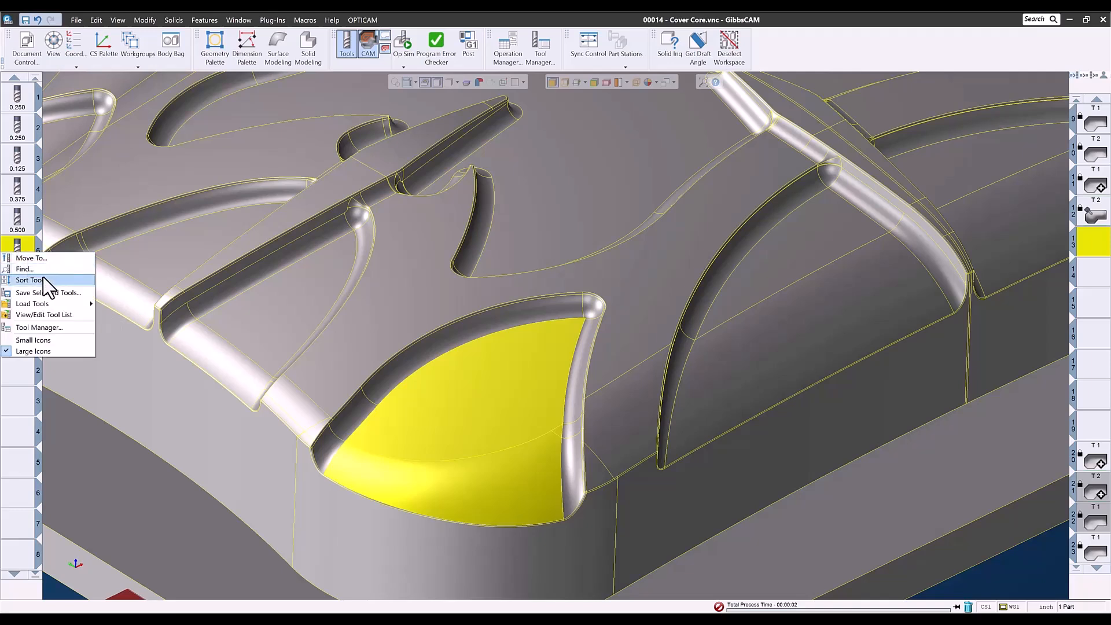
{"action": "mouse_move", "coordinate": [44, 304]}
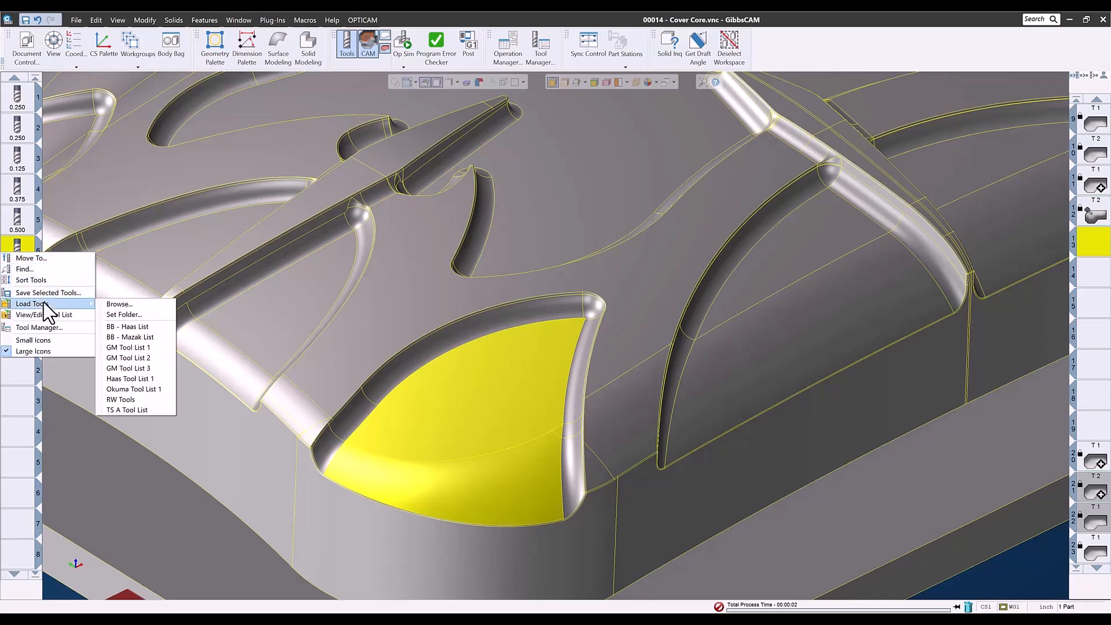
{"action": "left_click", "coordinate": [109, 347]}
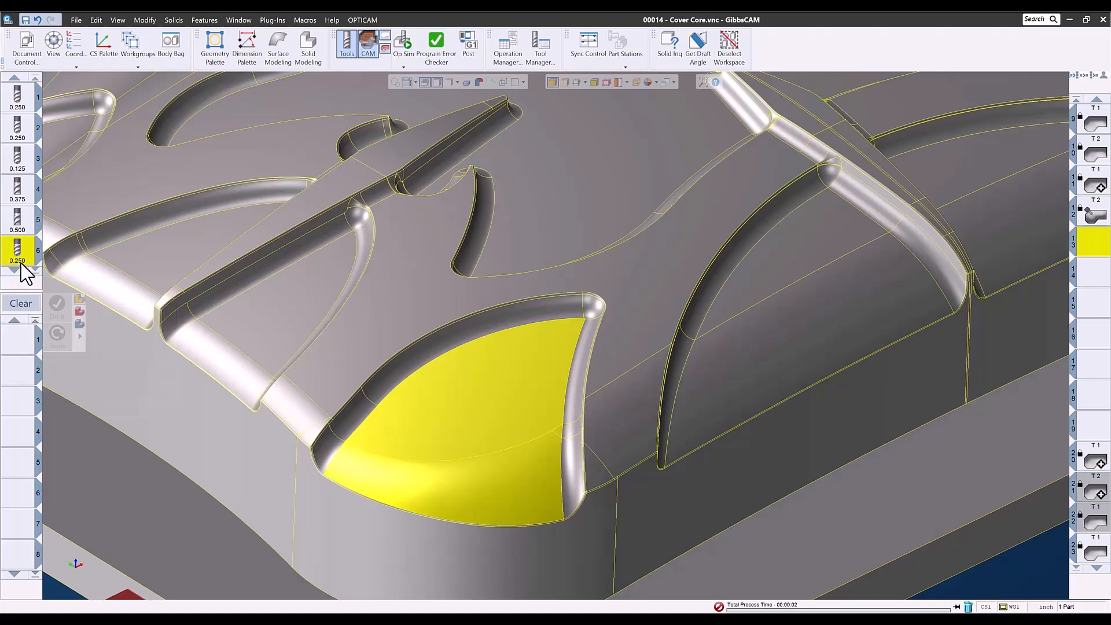
Create a 5-Axis process using the new 0.25 ball end mill.
{"action": "left_click_drag", "start_coordinate": [18, 258], "coordinate": [21, 345]}
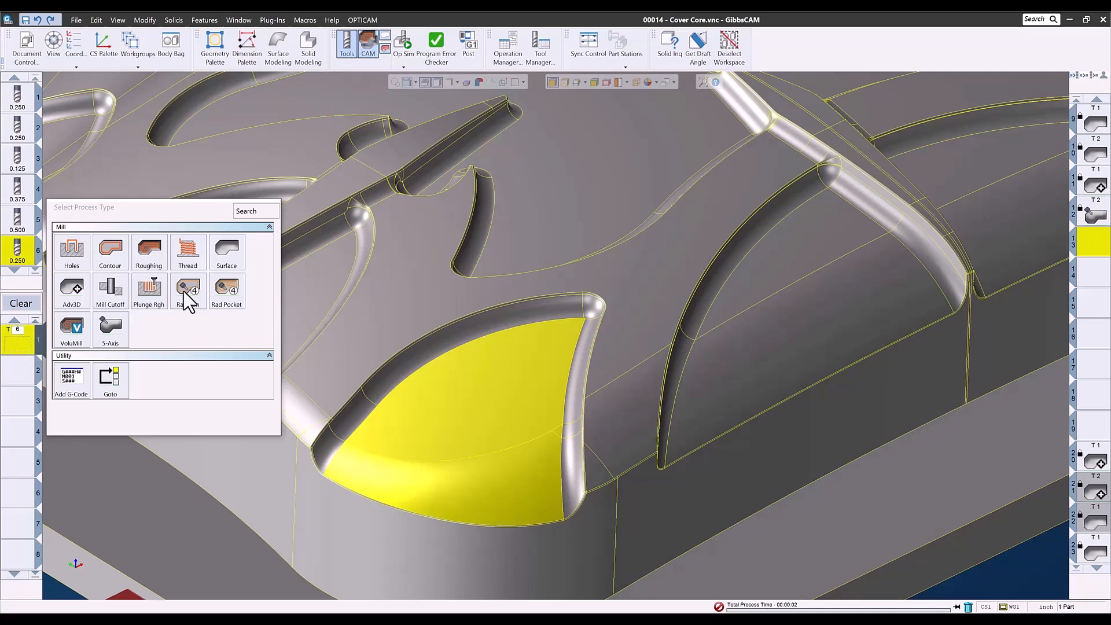
{"action": "left_click", "coordinate": [106, 329]}
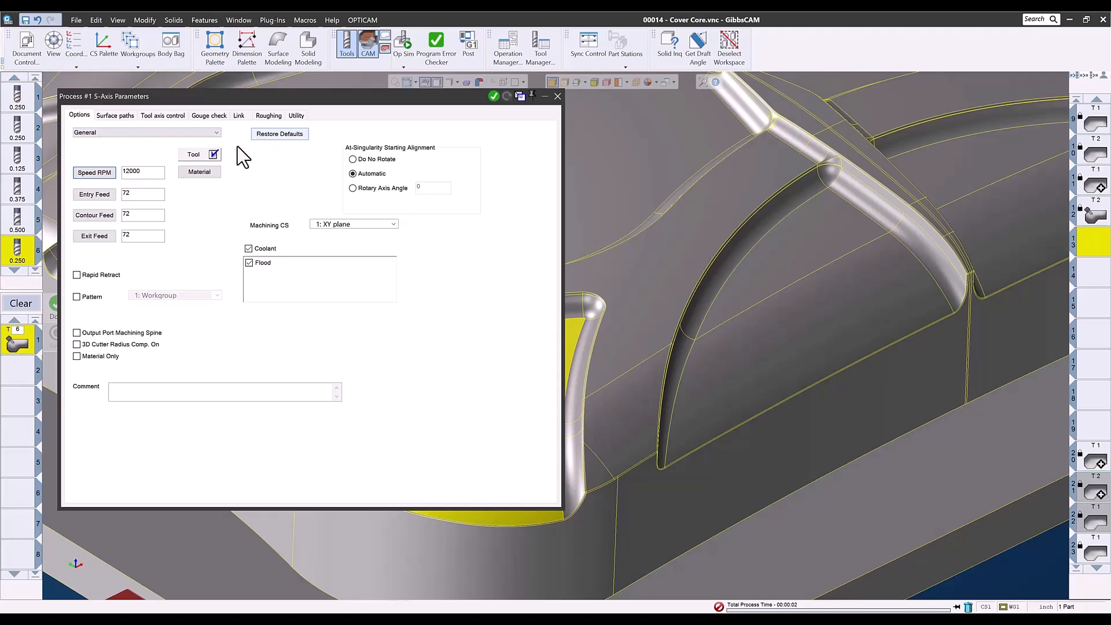
Open the tool's feeds and speeds table, select the Surfacing - Finish entry, and close the table.
{"action": "left_click", "coordinate": [196, 158]}
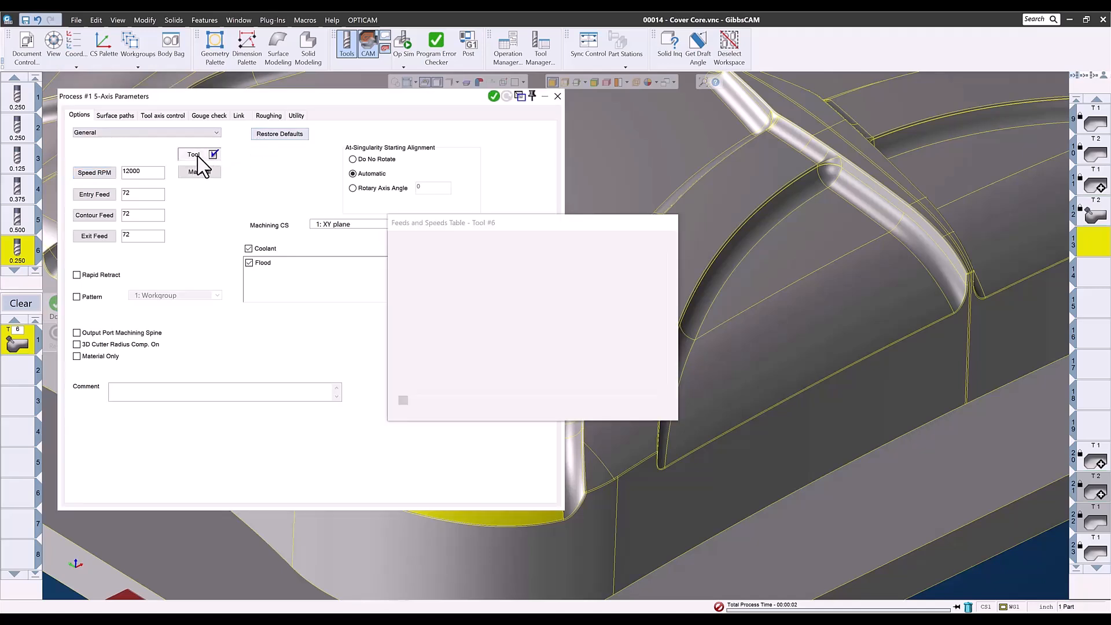
{"action": "left_click", "coordinate": [433, 264]}
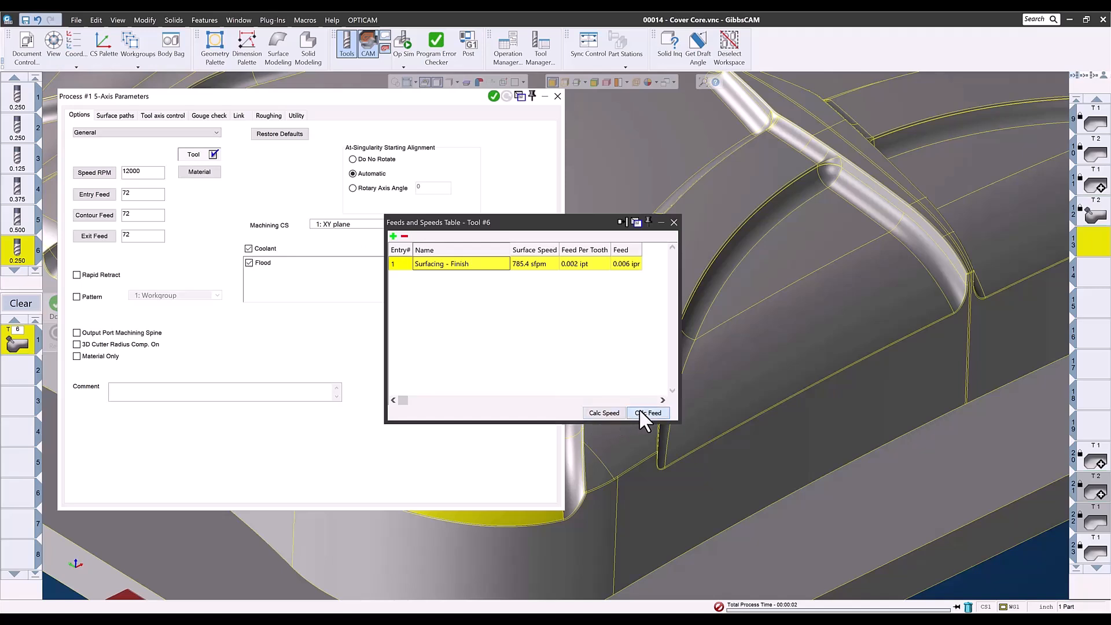
{"action": "left_click", "coordinate": [674, 222]}
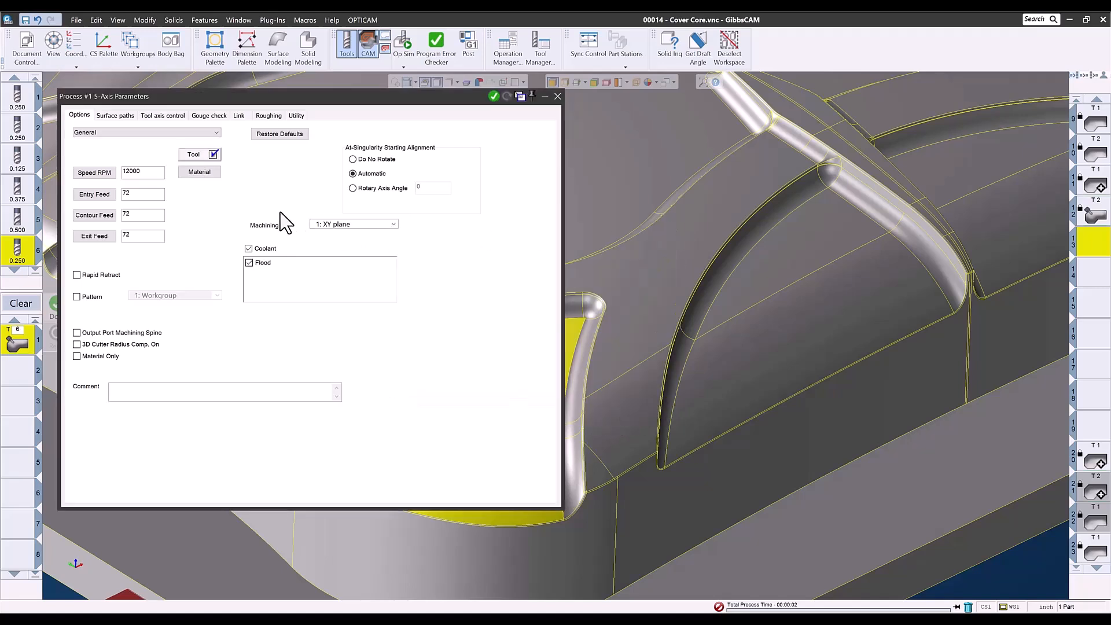
Set the surface path pattern to Parallel to curve(s) and open the drive surface selection.
{"action": "left_click", "coordinate": [122, 118]}
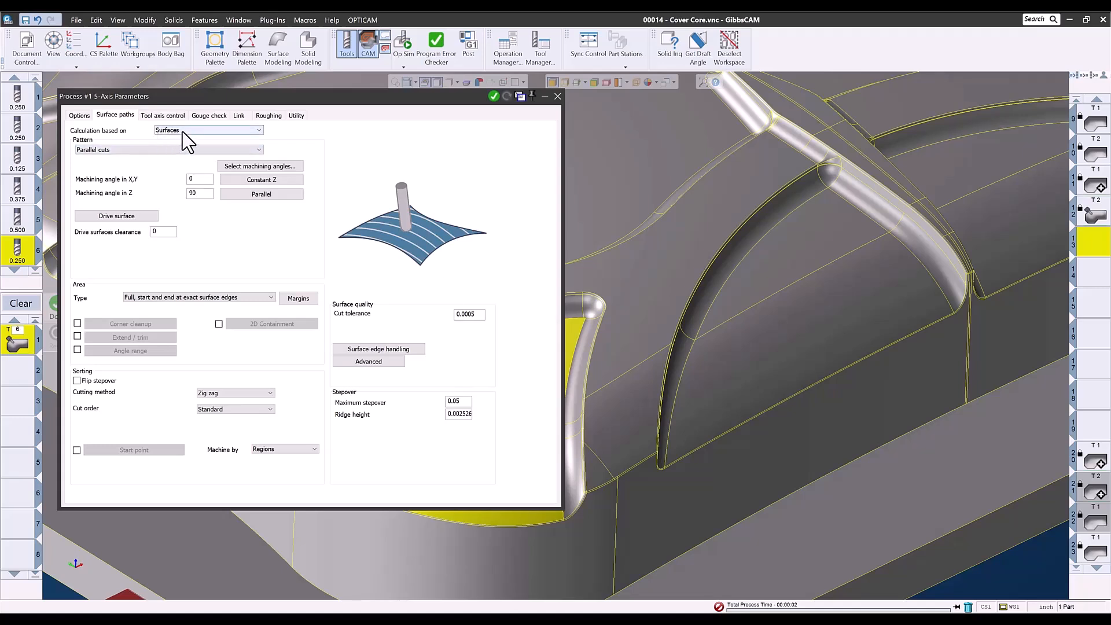
{"action": "left_click", "coordinate": [157, 151]}
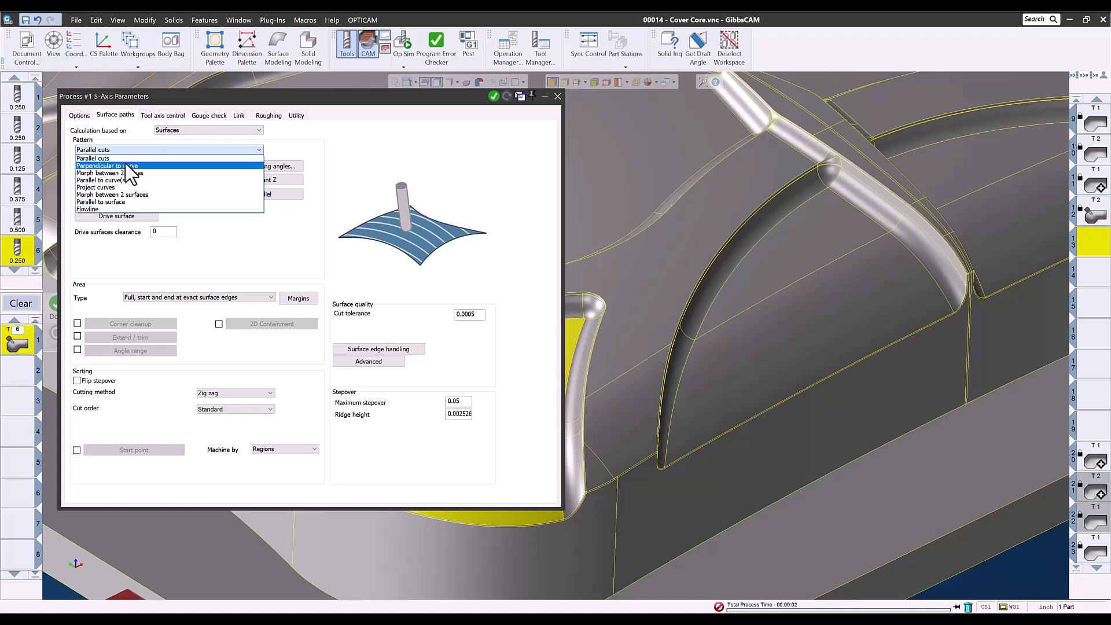
{"action": "left_click", "coordinate": [114, 180]}
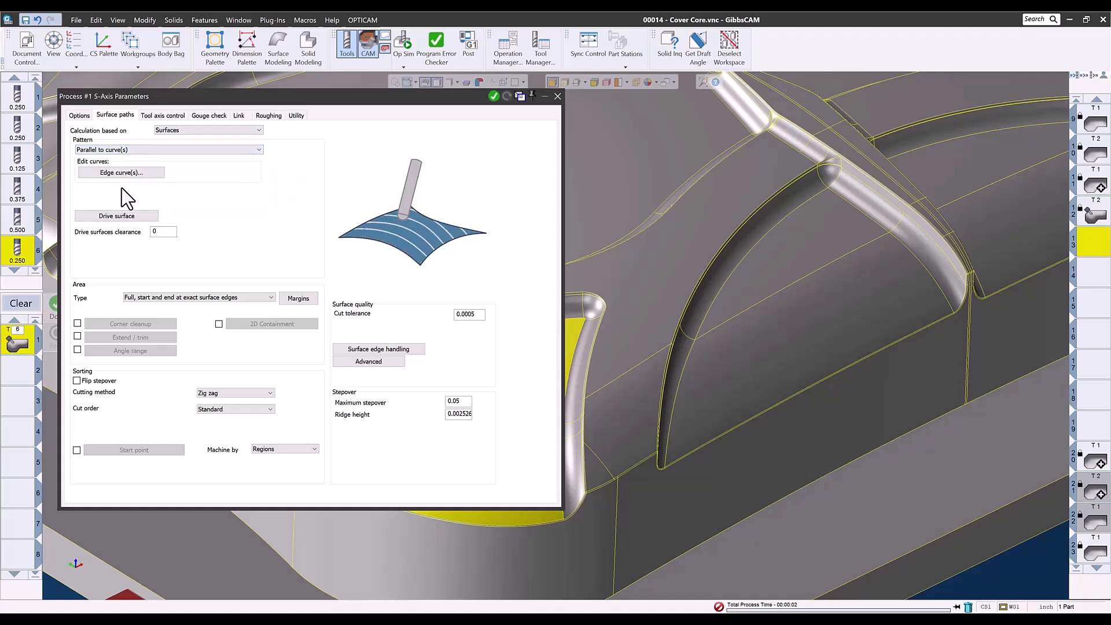
{"action": "left_click", "coordinate": [116, 216]}
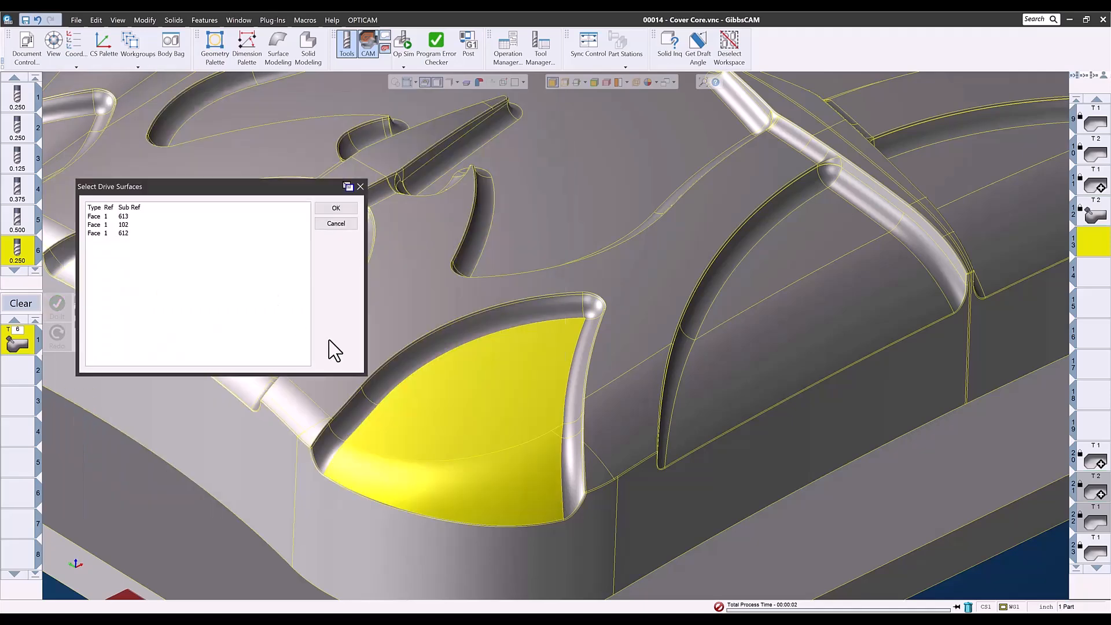
Confirm the three drive faces and pick the pocket's two edges as the guide edge curves.
{"action": "left_click", "coordinate": [336, 208]}
{"action": "left_click", "coordinate": [110, 172]}
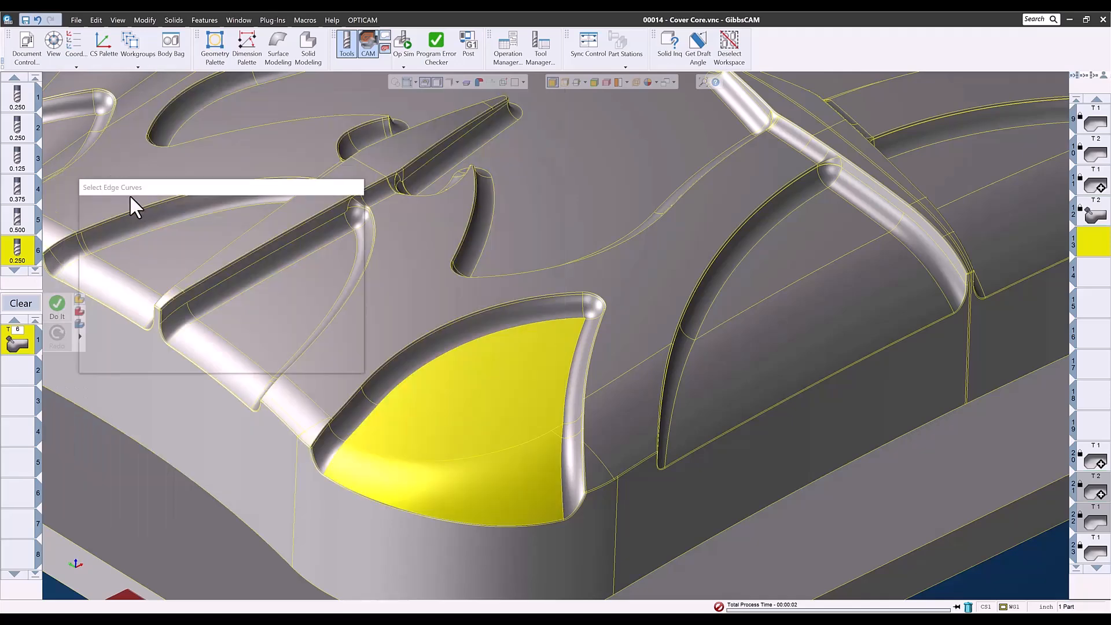
{"action": "left_click", "coordinate": [523, 321]}
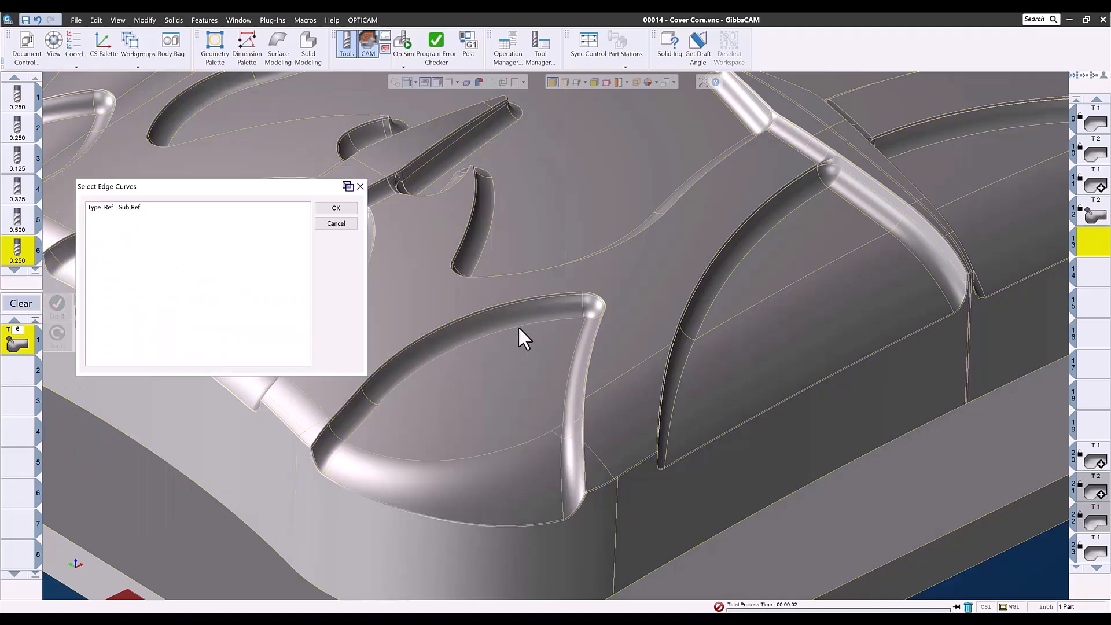
{"action": "left_click", "coordinate": [368, 416]}
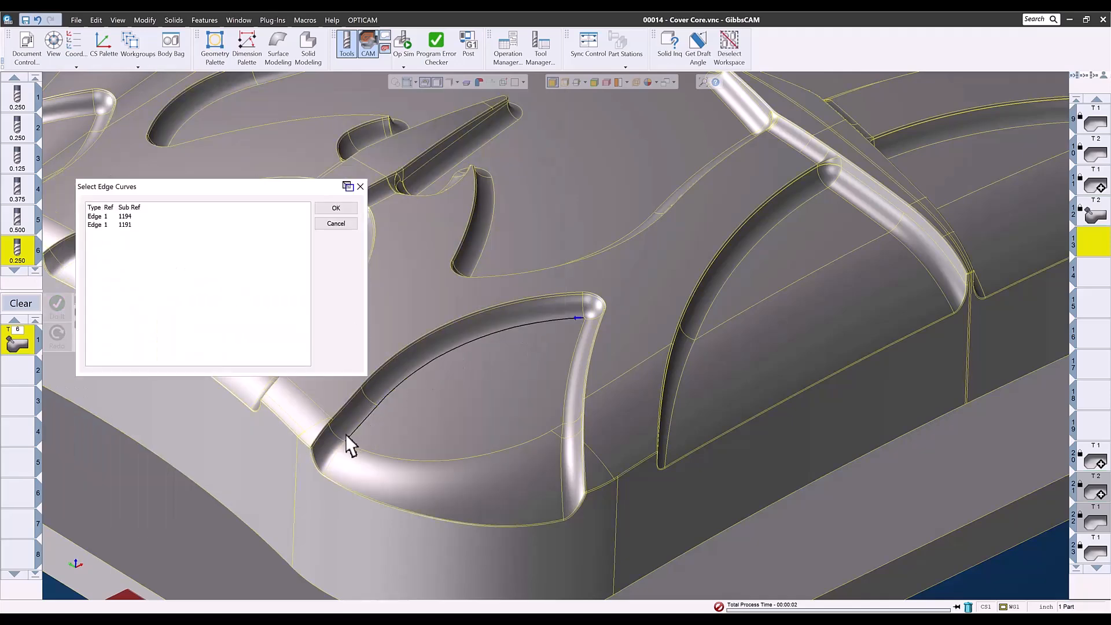
{"action": "left_click", "coordinate": [328, 461]}
{"action": "left_click", "coordinate": [335, 209]}
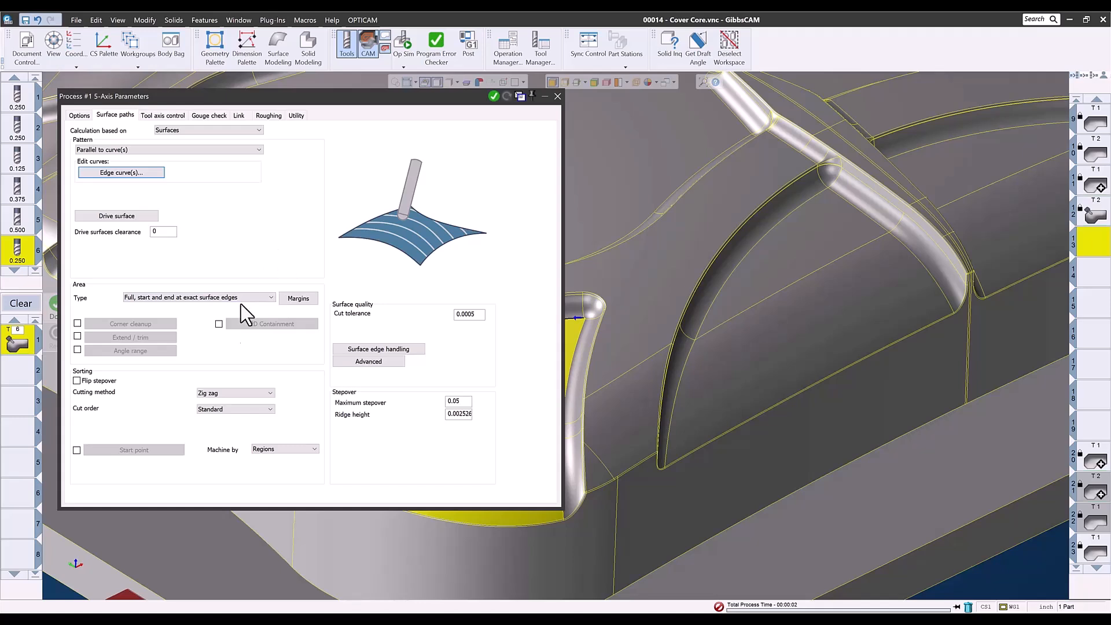
Set the maximum stepover to 0.02 and switch the tool axis output format to 3 Axis.
{"action": "left_click", "coordinate": [455, 401]}
{"action": "type", "text": ".02"}
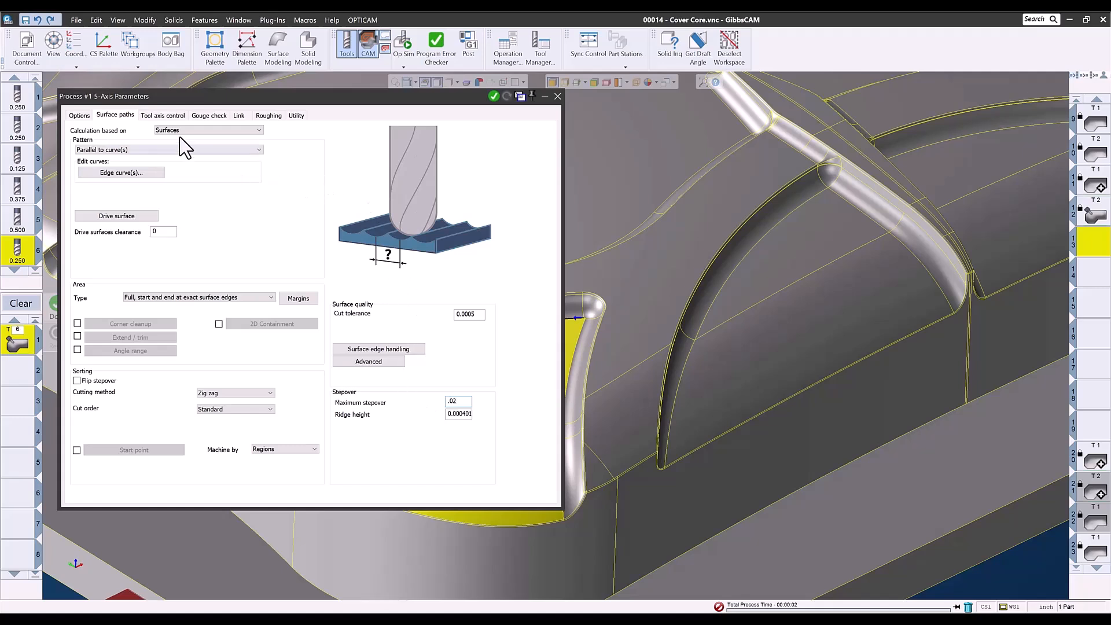
{"action": "left_click", "coordinate": [172, 115]}
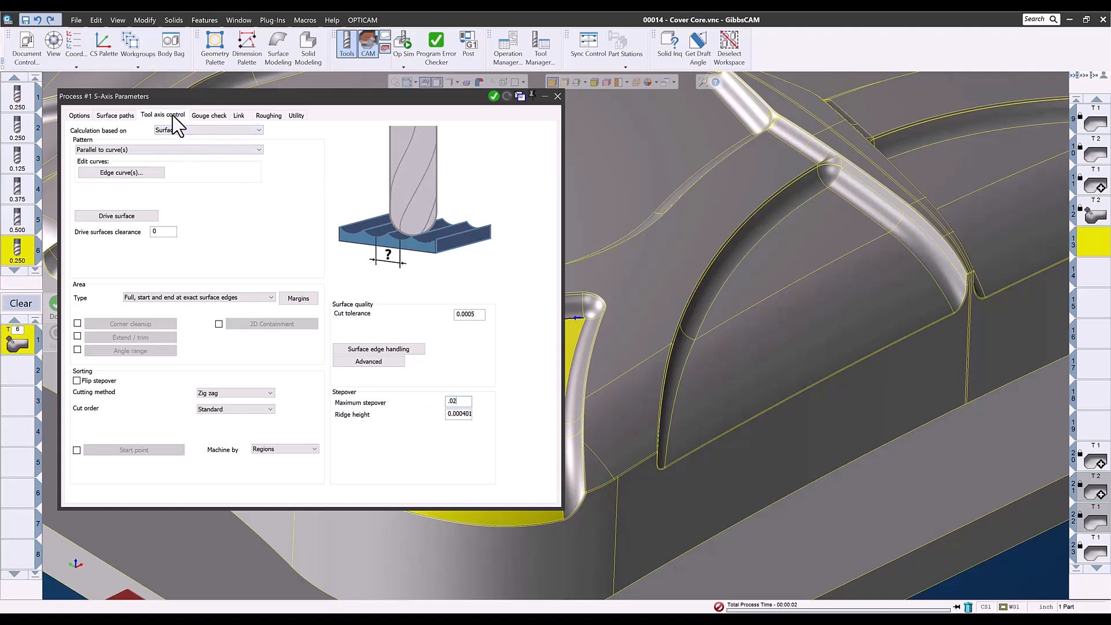
{"action": "left_click", "coordinate": [175, 133]}
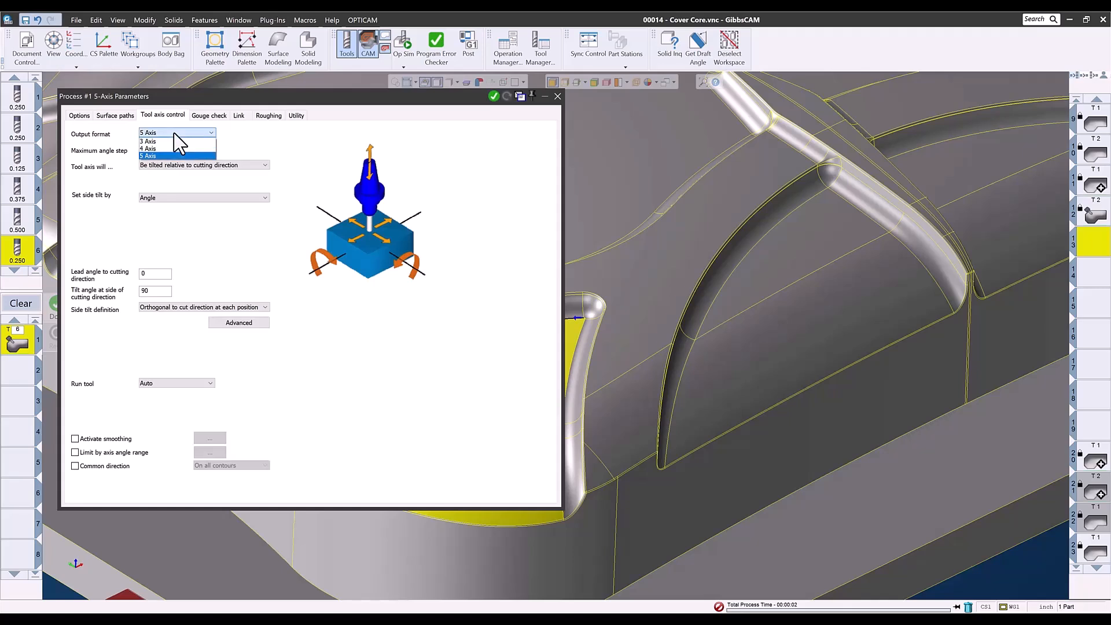
{"action": "left_click", "coordinate": [168, 141]}
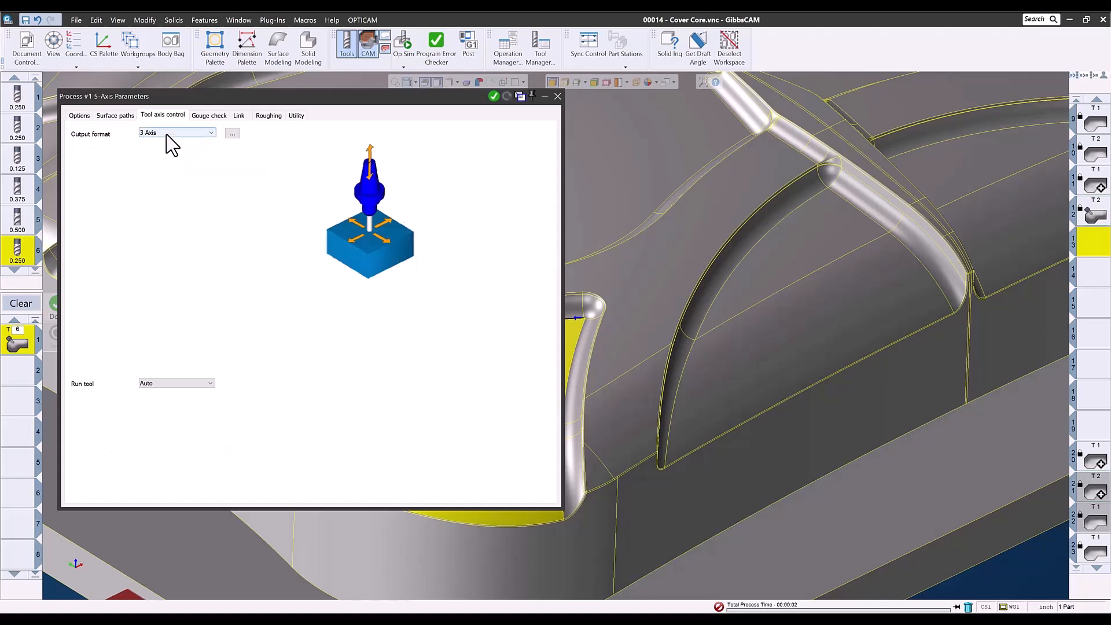
Generate the finishing toolpath and close the process parameters dialog.
{"action": "left_click", "coordinate": [493, 97]}
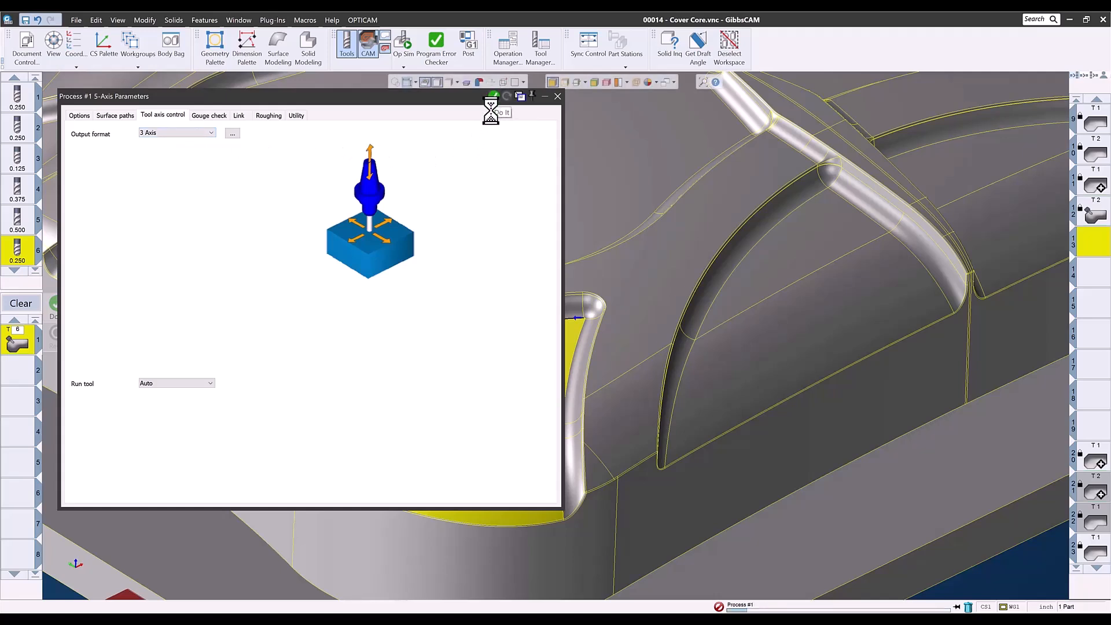
{"action": "left_click", "coordinate": [557, 96]}
{"action": "middle_click_drag", "start_coordinate": [380, 495], "coordinate": [323, 484]}
{"action": "scroll", "coordinate": [322, 484], "scroll_direction": "up", "scroll_amount": 1}
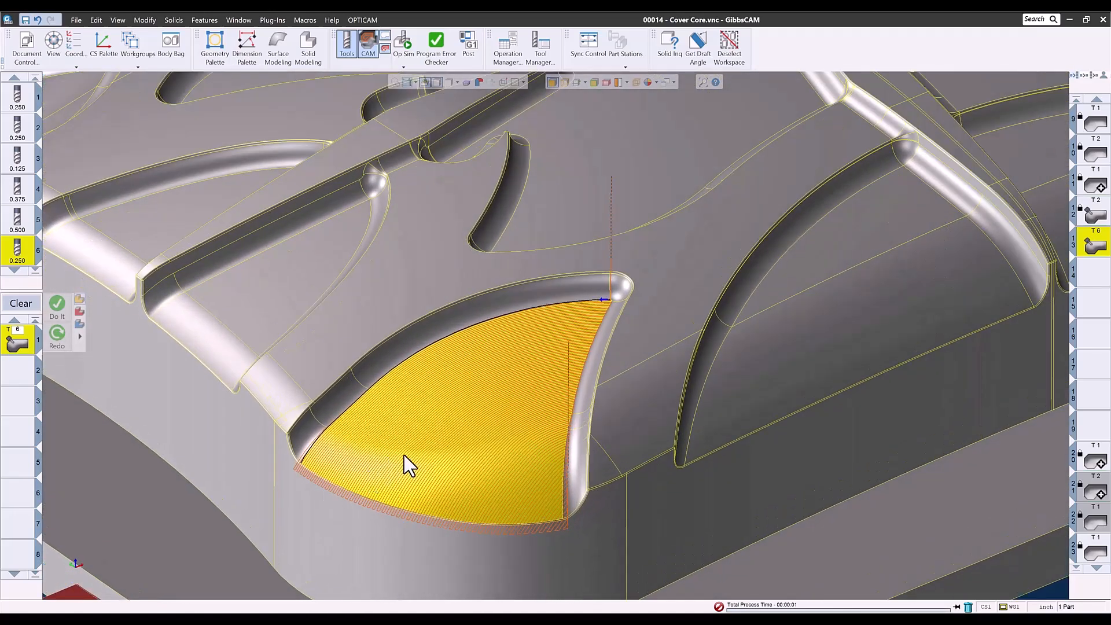
{"action": "scroll", "coordinate": [404, 456], "scroll_direction": "down", "scroll_amount": 2}
{"action": "scroll", "coordinate": [404, 457], "scroll_direction": "up", "scroll_amount": 1}
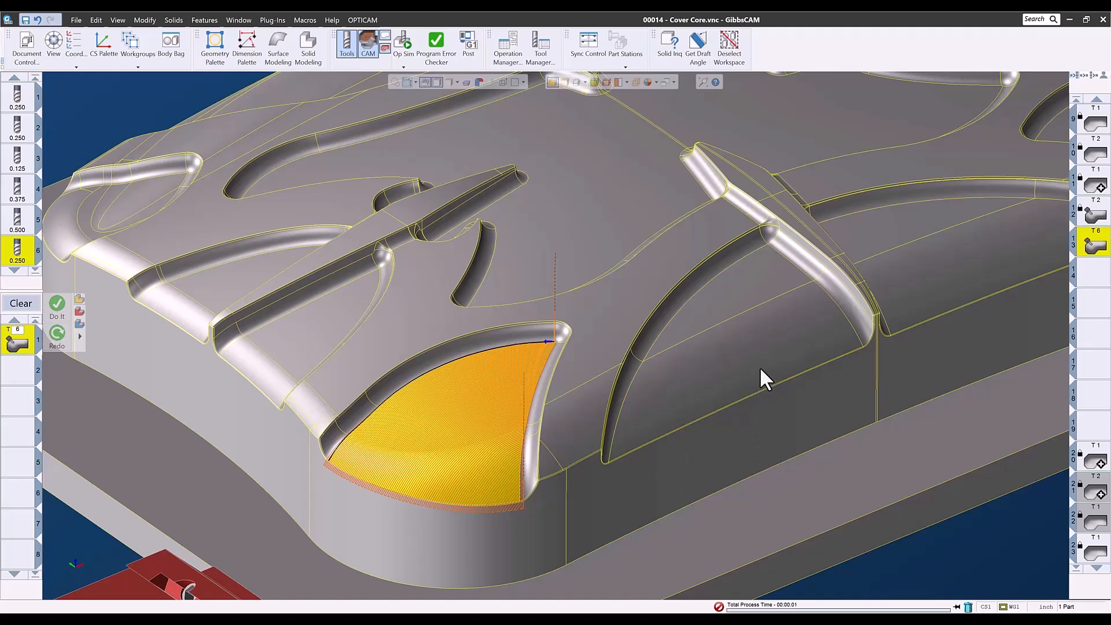
Add the second pocket's wall faces to the process's drive surfaces.
{"action": "left_click", "coordinate": [736, 337]}
{"action": "left_click", "coordinate": [719, 290]}
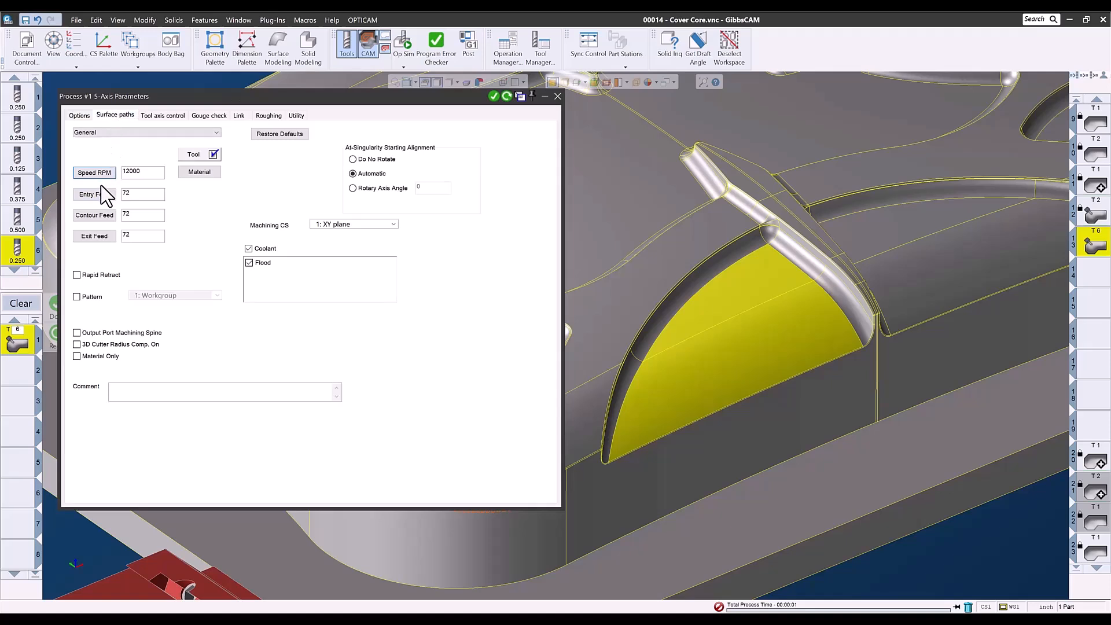
{"action": "left_click", "coordinate": [116, 216]}
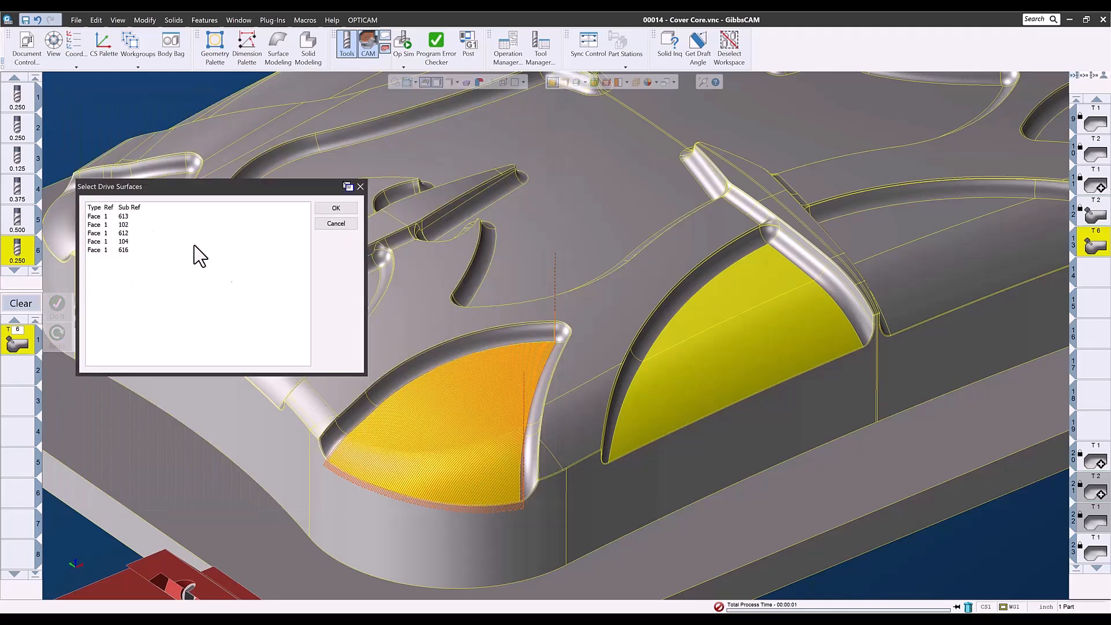
{"action": "left_click", "coordinate": [334, 208]}
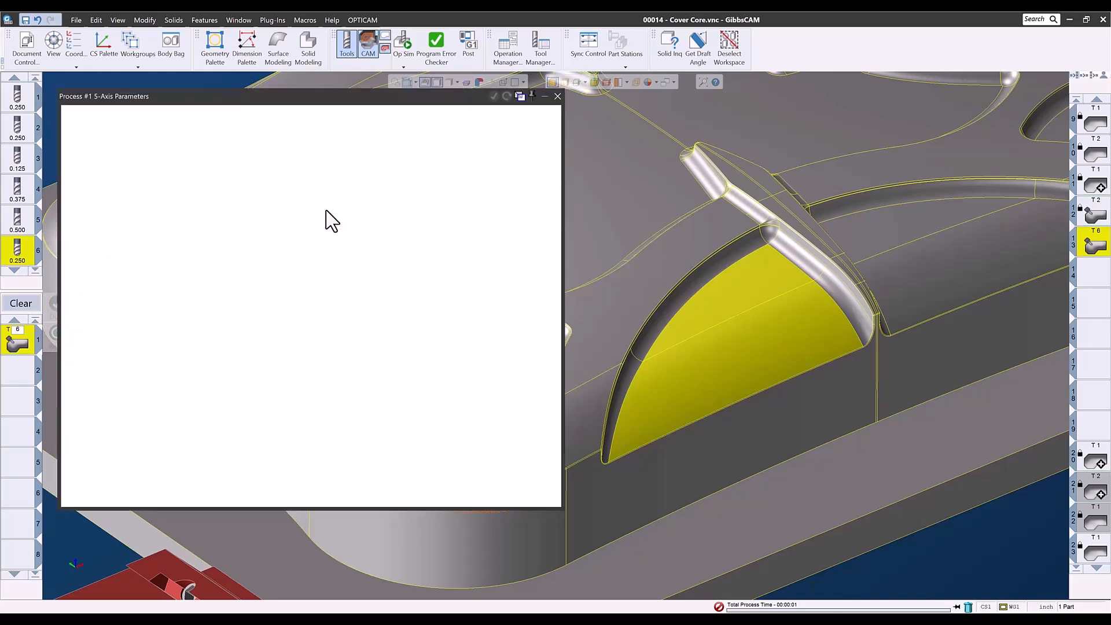
Add the second pocket's two edges to the guide edge curves.
{"action": "left_click", "coordinate": [124, 172]}
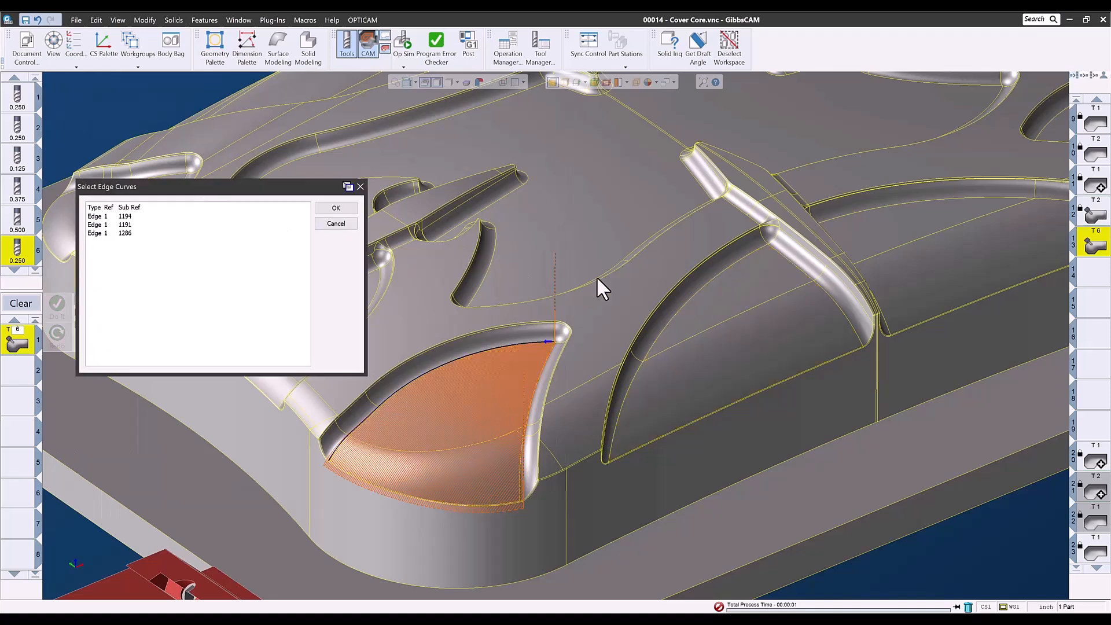
{"action": "left_click", "coordinate": [686, 304]}
{"action": "left_click", "coordinate": [612, 423]}
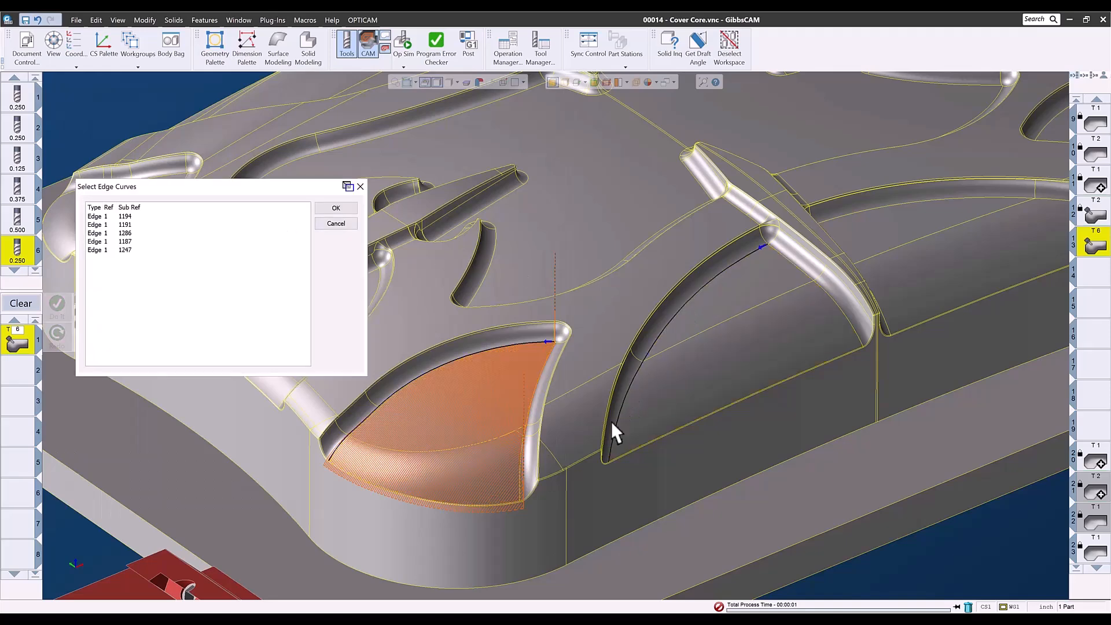
{"action": "left_click", "coordinate": [343, 207]}
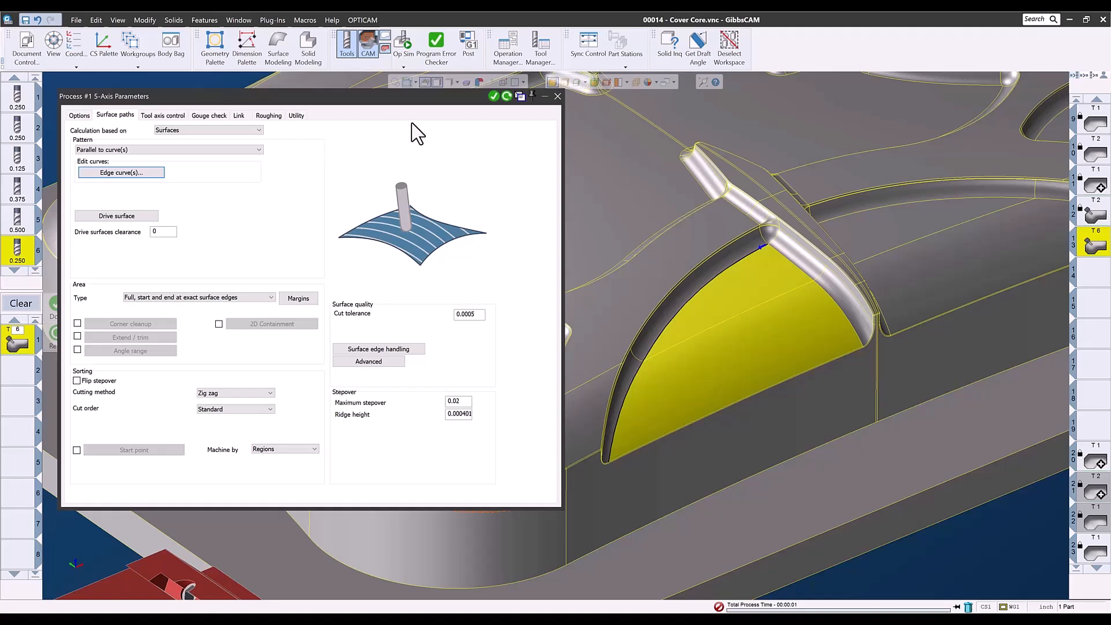
Regenerate the toolpath for both pockets and close the parameters dialog.
{"action": "left_click", "coordinate": [506, 96]}
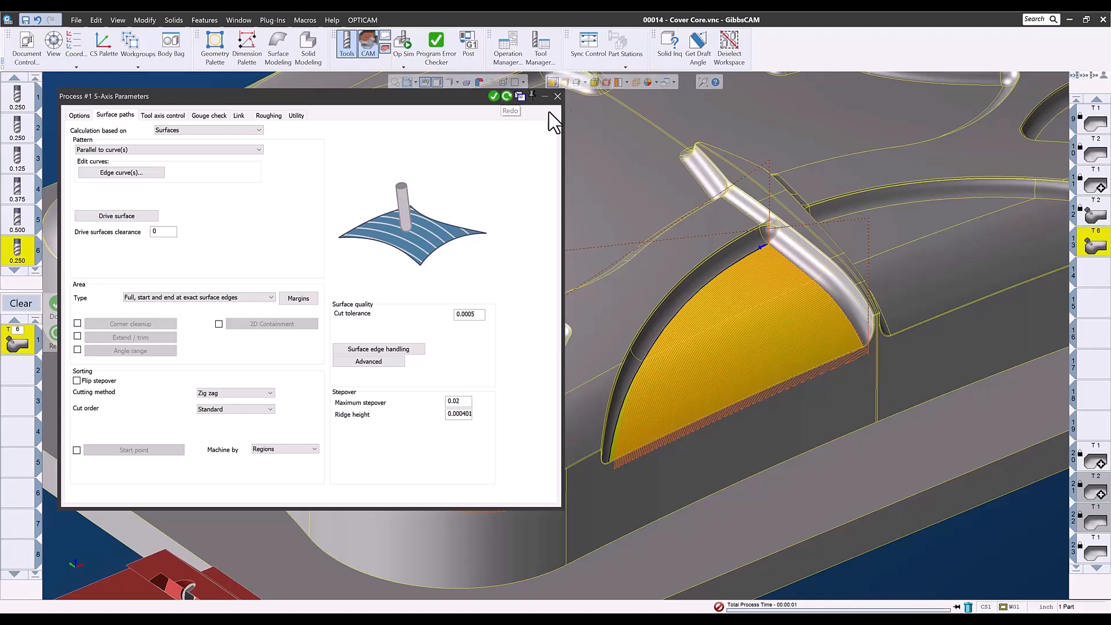
{"action": "left_click", "coordinate": [558, 96]}
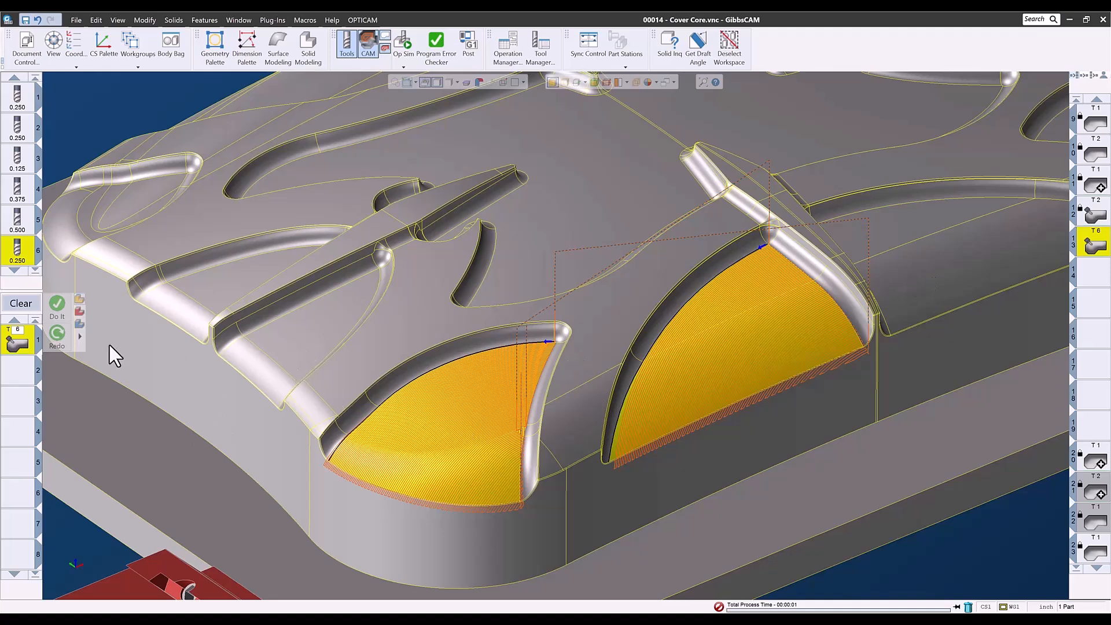
Delete tool 6 together with its 5-axis operation.
{"action": "left_click", "coordinate": [26, 306]}
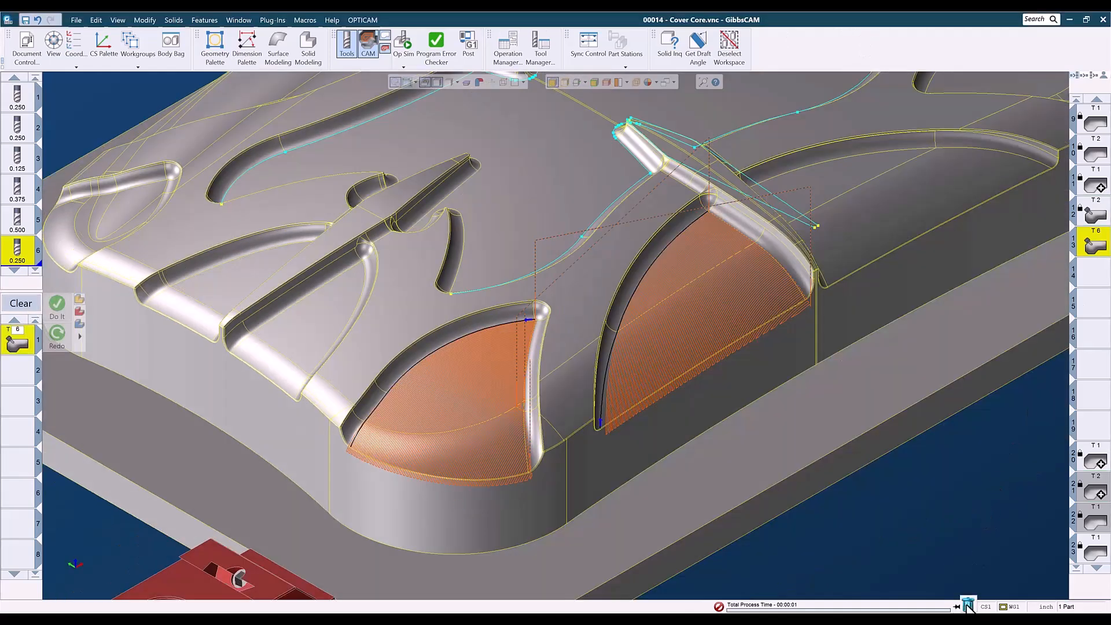
{"action": "left_click", "coordinate": [967, 606]}
{"action": "left_click_drag", "start_coordinate": [26, 263], "coordinate": [967, 606]}
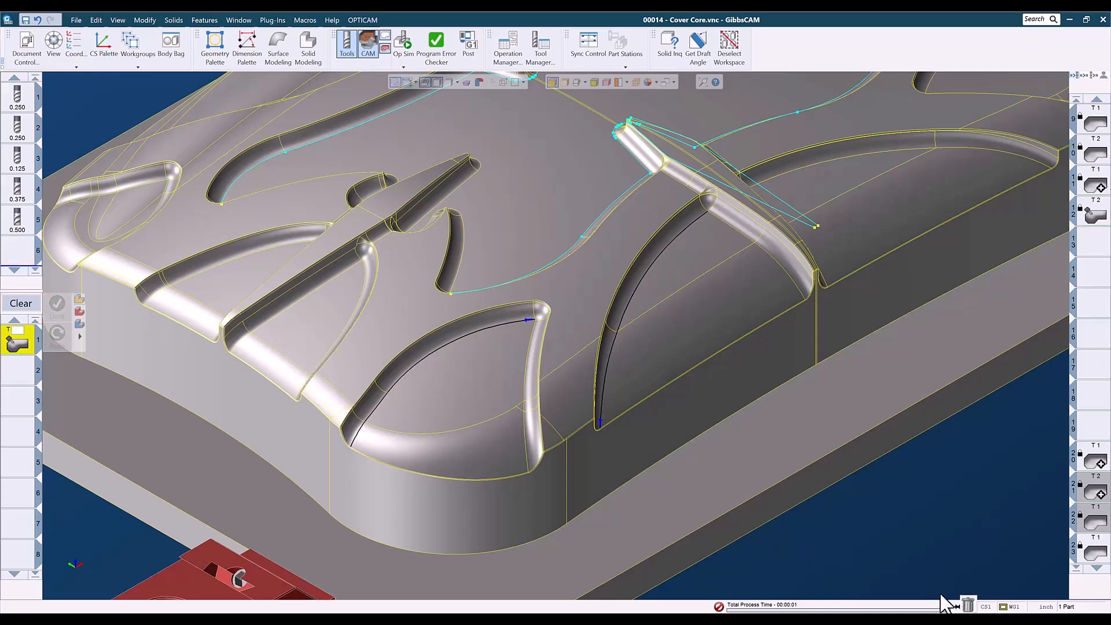
Clear the process list and display the toolpaths of operations 9 through 12 in turn.
{"action": "left_click", "coordinate": [21, 303]}
{"action": "scroll", "coordinate": [759, 480], "scroll_direction": "down", "scroll_amount": 5}
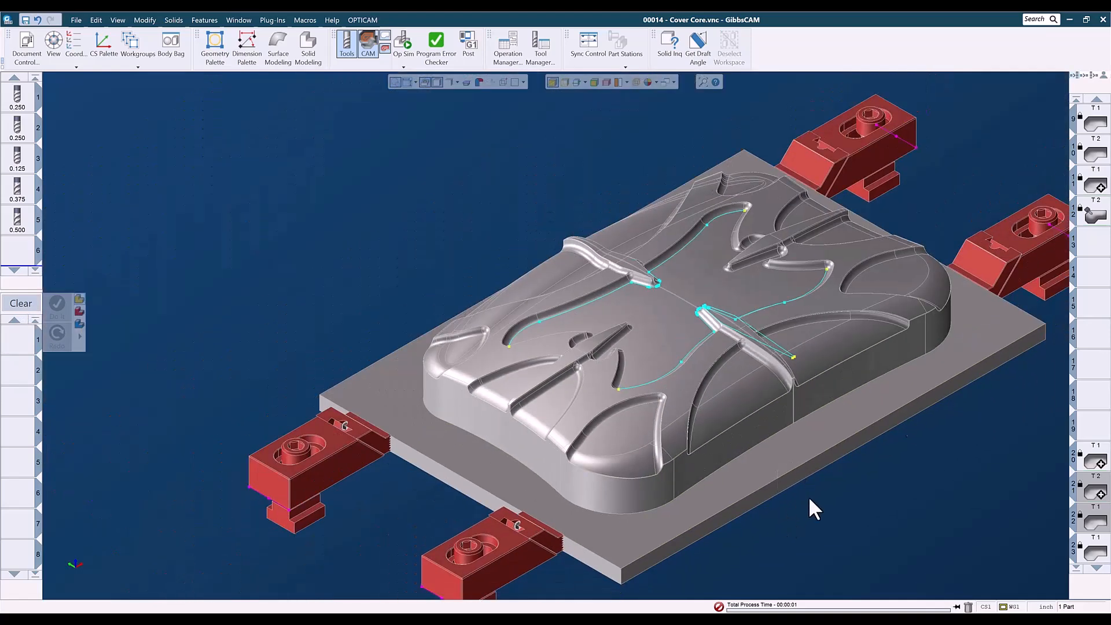
{"action": "double_click", "coordinate": [1098, 123]}
{"action": "double_click", "coordinate": [1095, 154]}
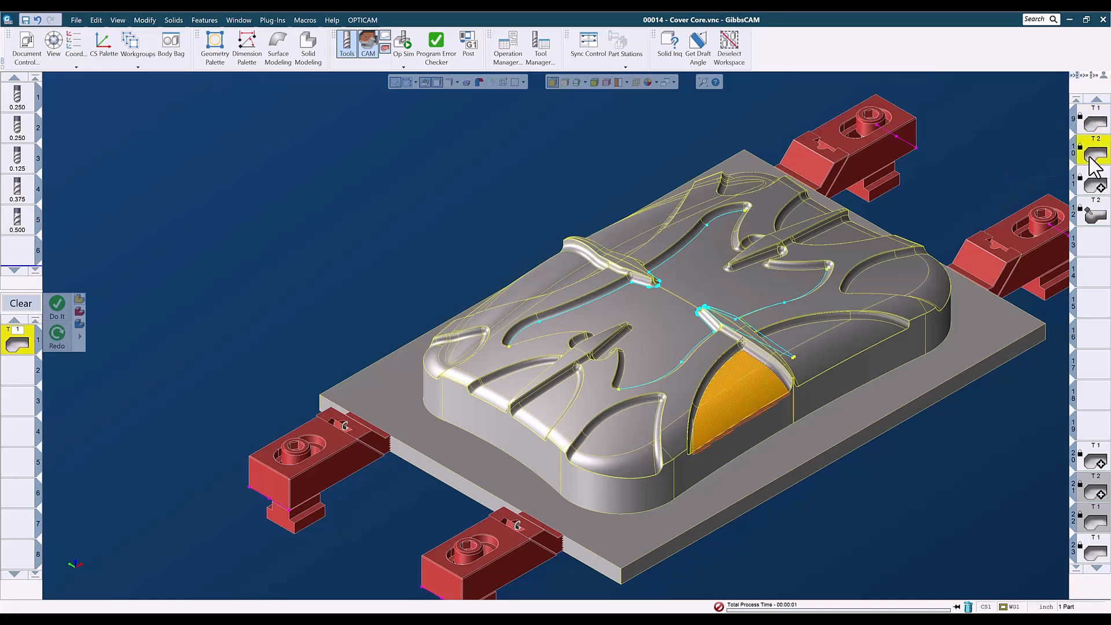
{"action": "double_click", "coordinate": [1100, 186]}
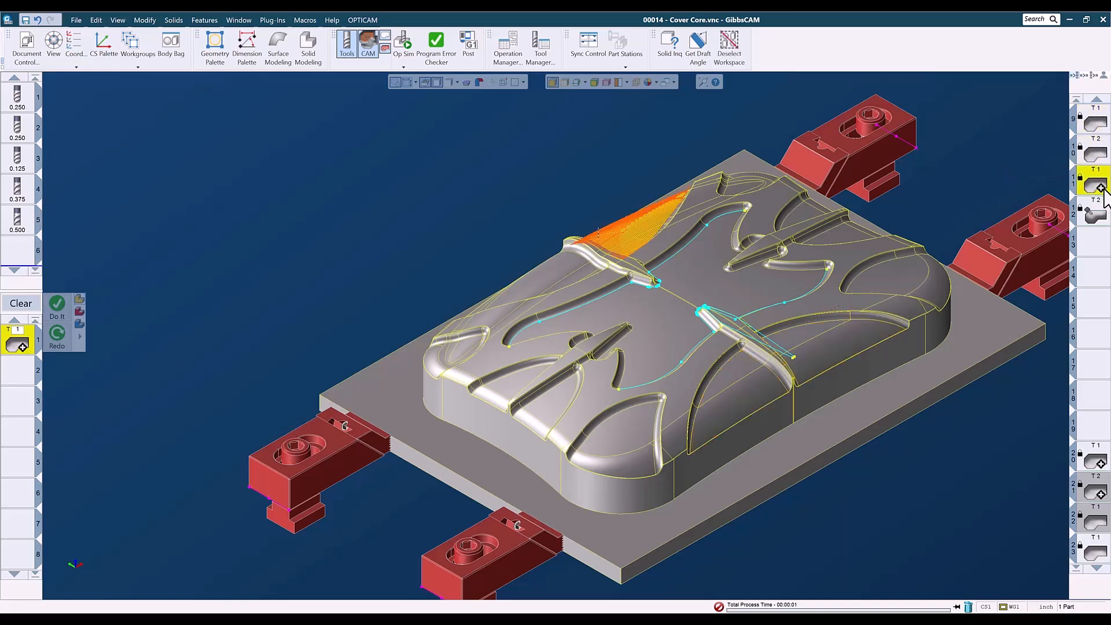
{"action": "double_click", "coordinate": [1096, 215]}
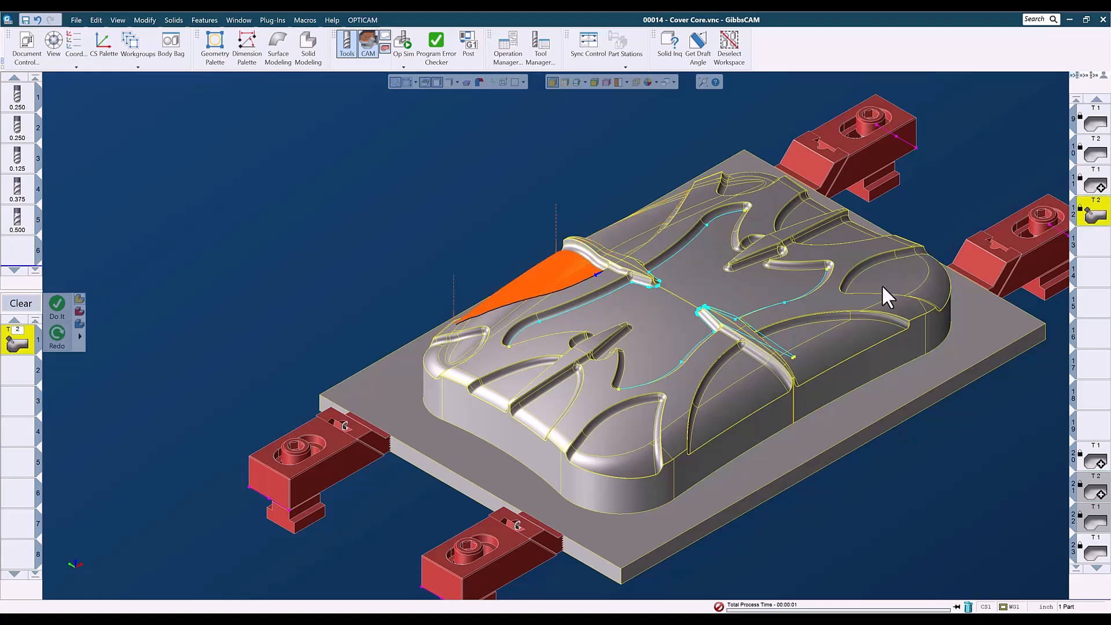
{"action": "key", "text": "ctrl+h"}
{"action": "middle_click_drag", "start_coordinate": [735, 232], "coordinate": [633, 331]}
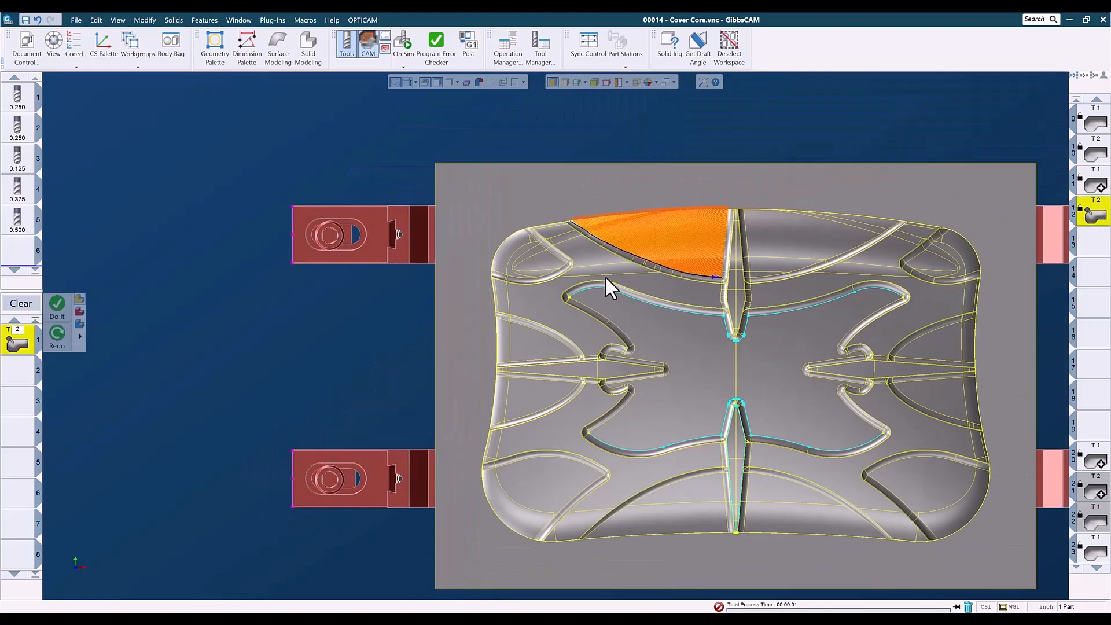
{"action": "scroll", "coordinate": [749, 224], "scroll_direction": "up", "scroll_amount": 6}
{"action": "scroll", "coordinate": [834, 318], "scroll_direction": "down", "scroll_amount": 3}
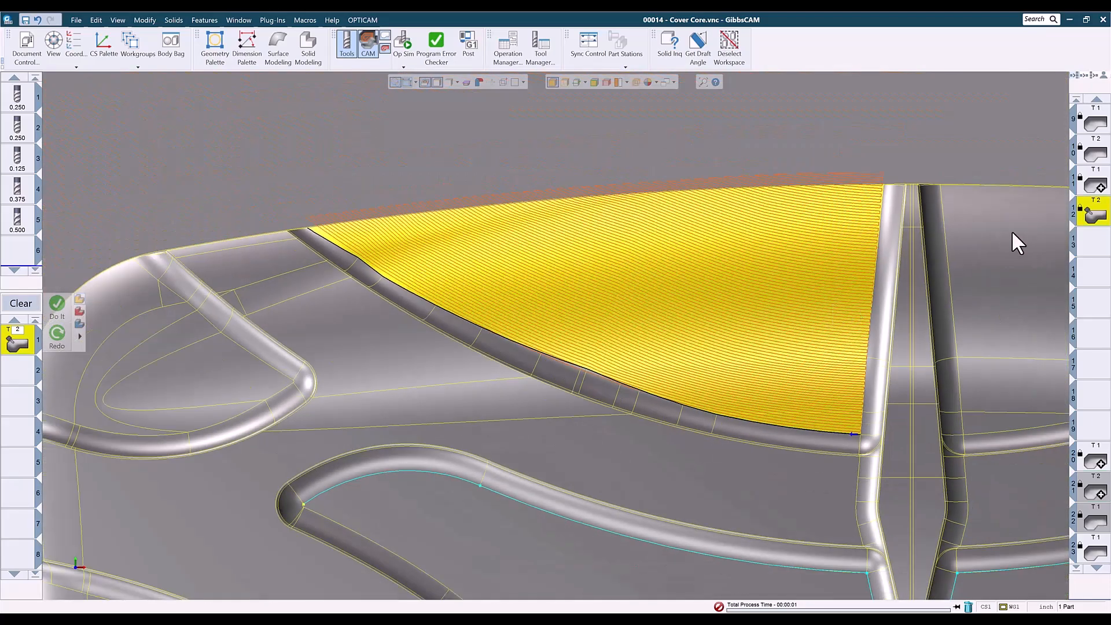
Inspect the toolpaths of operations 11 and 9 closely from several viewing angles.
{"action": "double_click", "coordinate": [1095, 184]}
{"action": "middle_click_drag", "start_coordinate": [800, 329], "coordinate": [503, 322]}
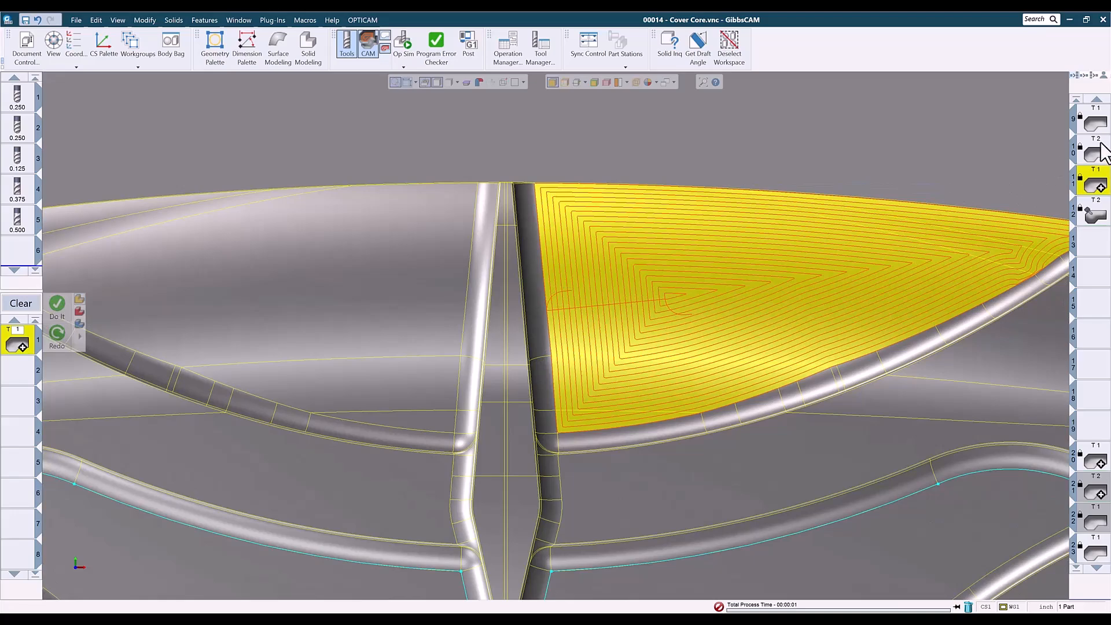
{"action": "double_click", "coordinate": [1096, 121]}
{"action": "middle_click_drag", "start_coordinate": [832, 398], "coordinate": [944, 46]}
{"action": "middle_click_drag", "start_coordinate": [599, 371], "coordinate": [757, 123]}
{"action": "middle_click_drag", "start_coordinate": [618, 492], "coordinate": [729, 189]}
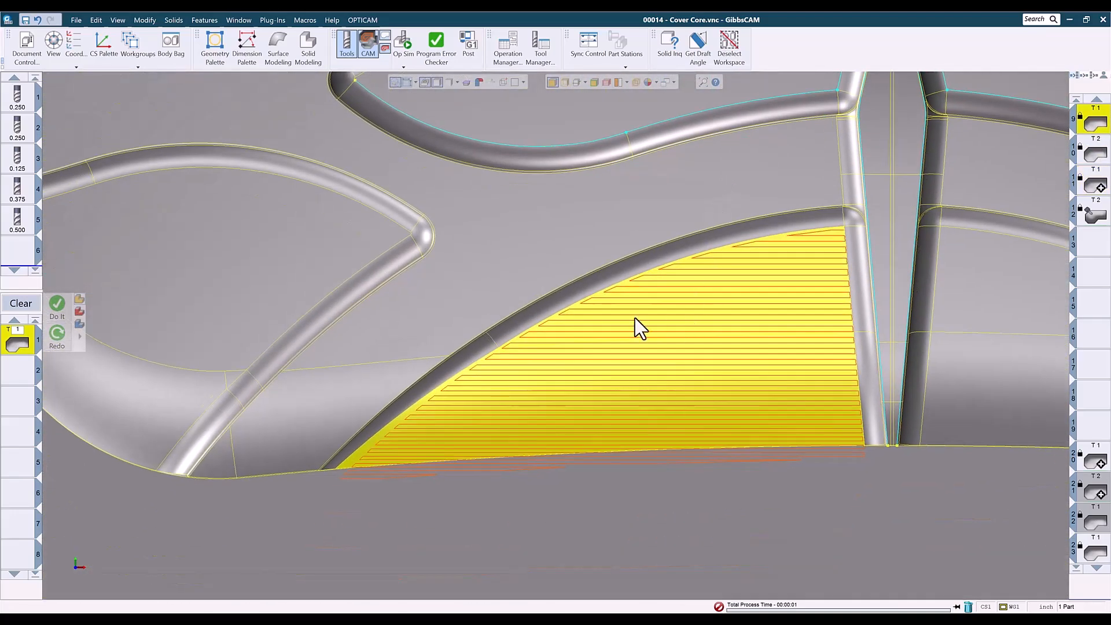
{"action": "key", "text": "ctrl+i"}
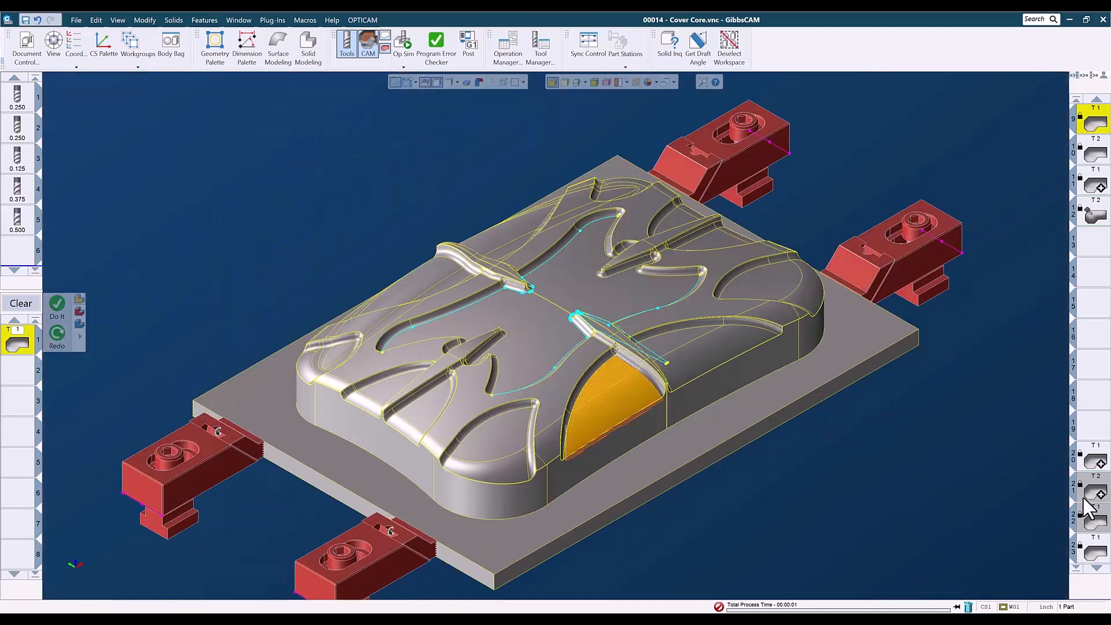
Step through the later operations in the list and examine their toolpaths on the part.
{"action": "left_click", "coordinate": [1096, 463]}
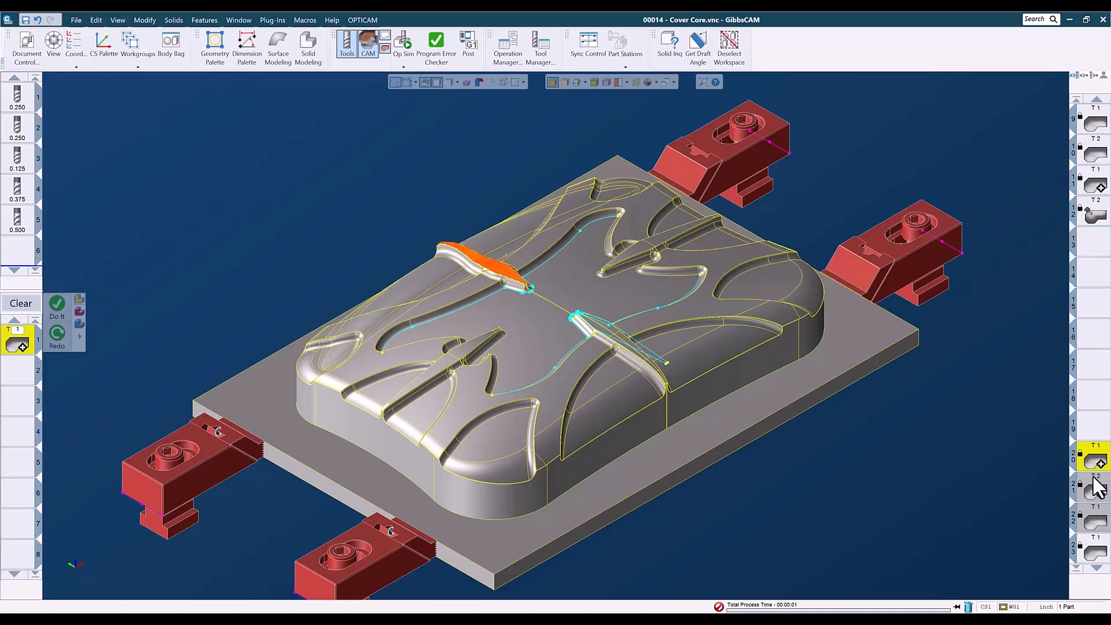
{"action": "scroll", "coordinate": [1096, 460], "scroll_direction": "down", "scroll_amount": 3}
{"action": "left_click", "coordinate": [1095, 462]}
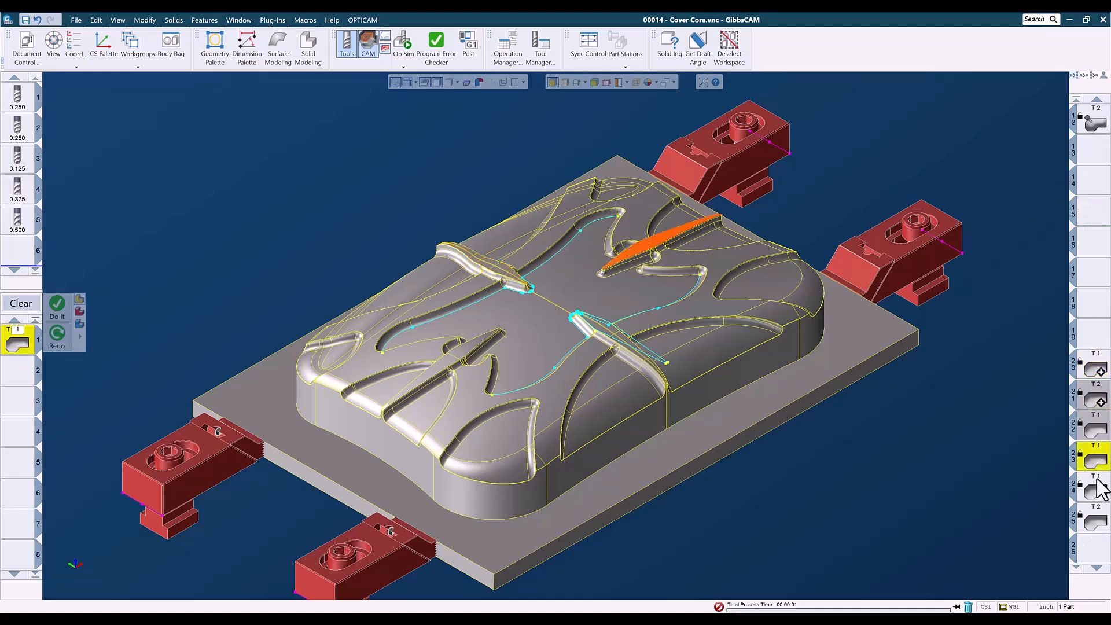
{"action": "middle_click_drag", "start_coordinate": [775, 526], "coordinate": [457, 362]}
{"action": "middle_click_drag", "start_coordinate": [602, 442], "coordinate": [1008, 489]}
{"action": "middle_click_drag", "start_coordinate": [620, 505], "coordinate": [637, 476]}
{"action": "key", "text": "ctrl+i"}
Load operation 9 again and examine its toolpath from the top view.
{"action": "double_click", "coordinate": [1098, 371]}
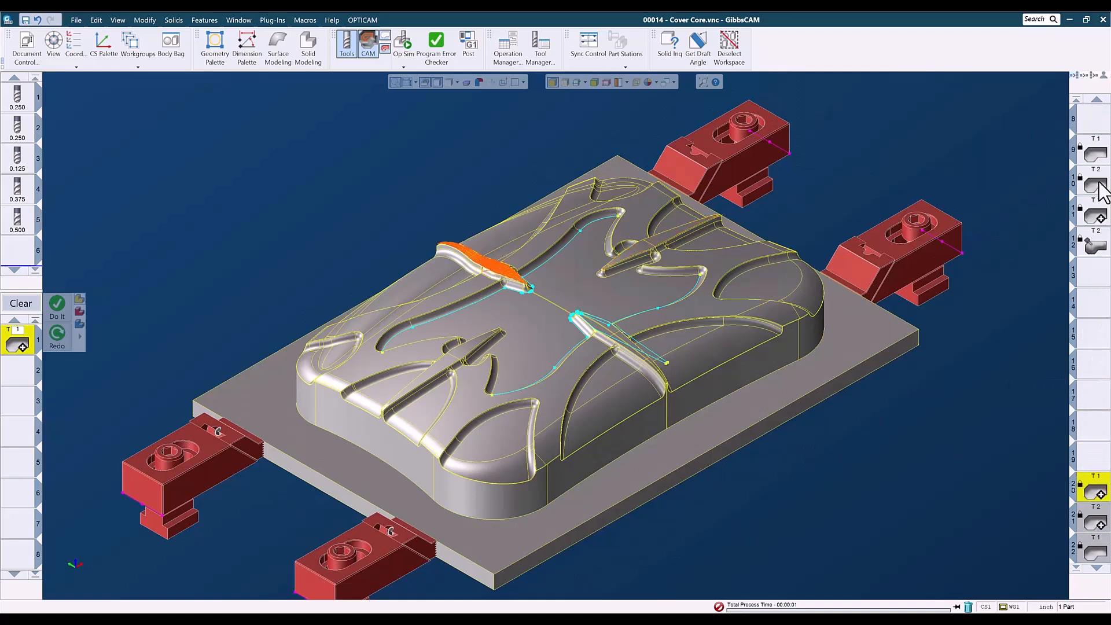
{"action": "left_click", "coordinate": [1098, 152]}
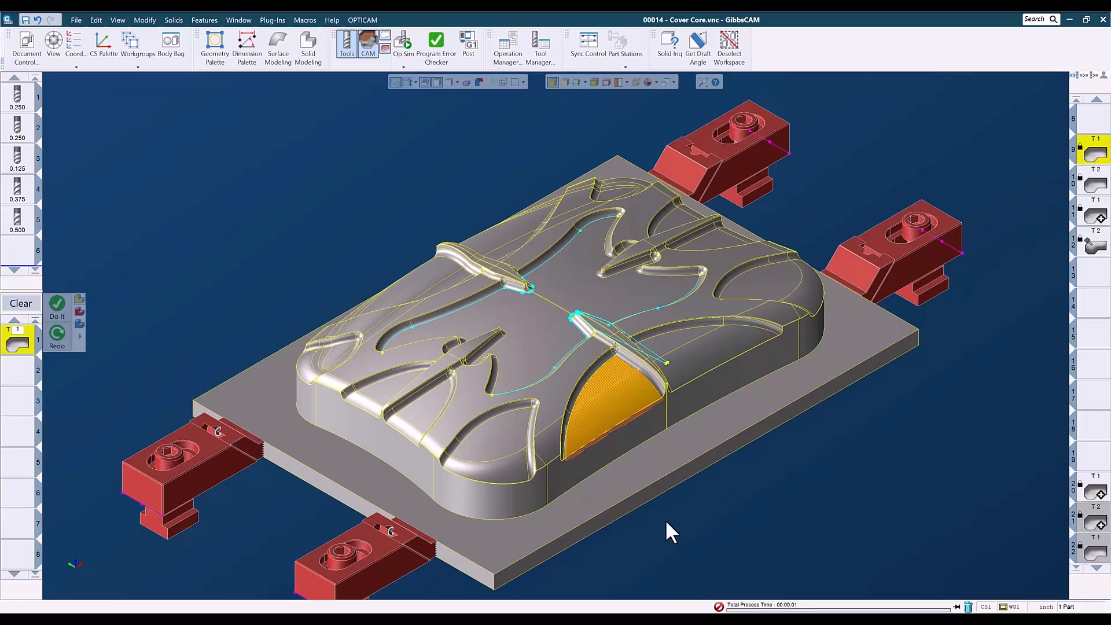
{"action": "middle_click_drag", "start_coordinate": [634, 532], "coordinate": [671, 370]}
{"action": "key", "text": "ctrl+u"}
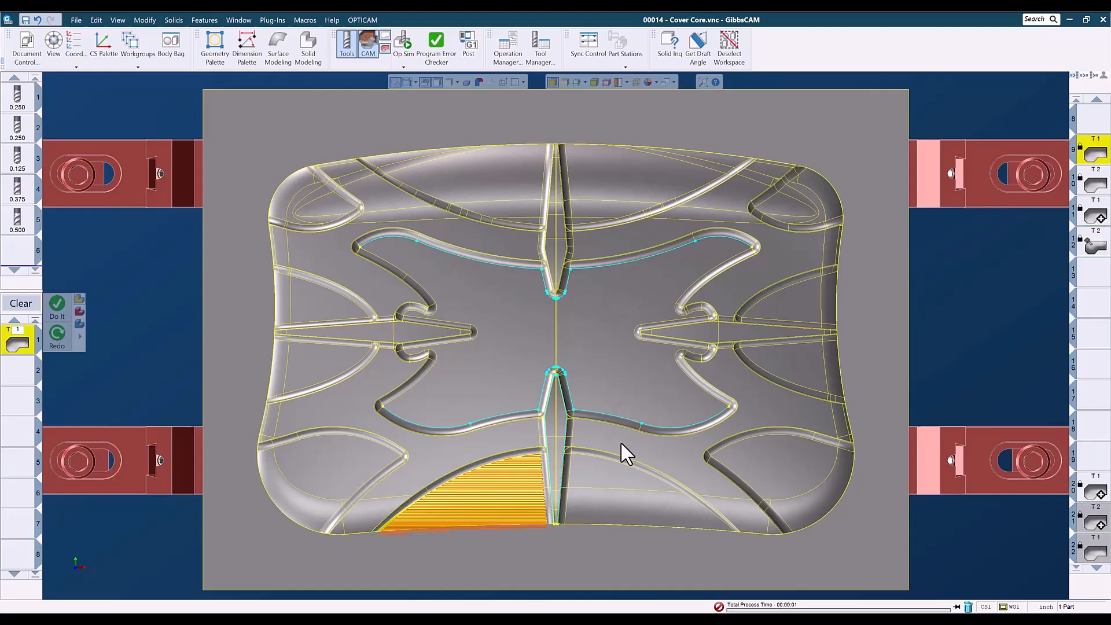
Load operation 9 again and view its toolpath on the part from the isometric view.
{"action": "left_click", "coordinate": [685, 455]}
{"action": "left_click", "coordinate": [730, 511], "text": "shift"}
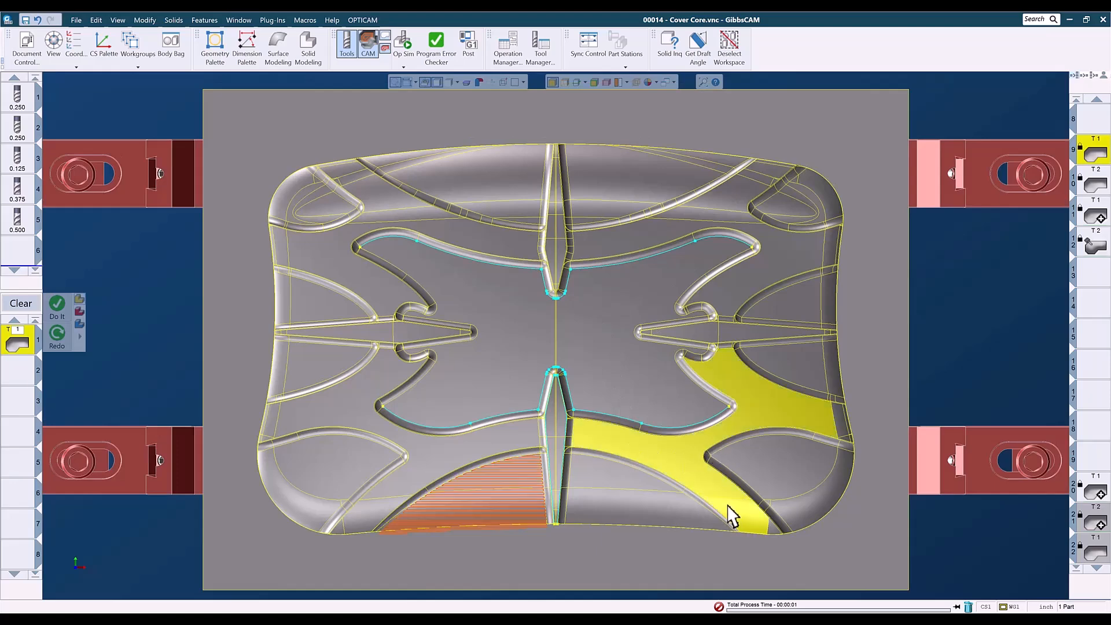
{"action": "key", "text": "ctrl+i"}
{"action": "key", "text": "ctrl+u"}
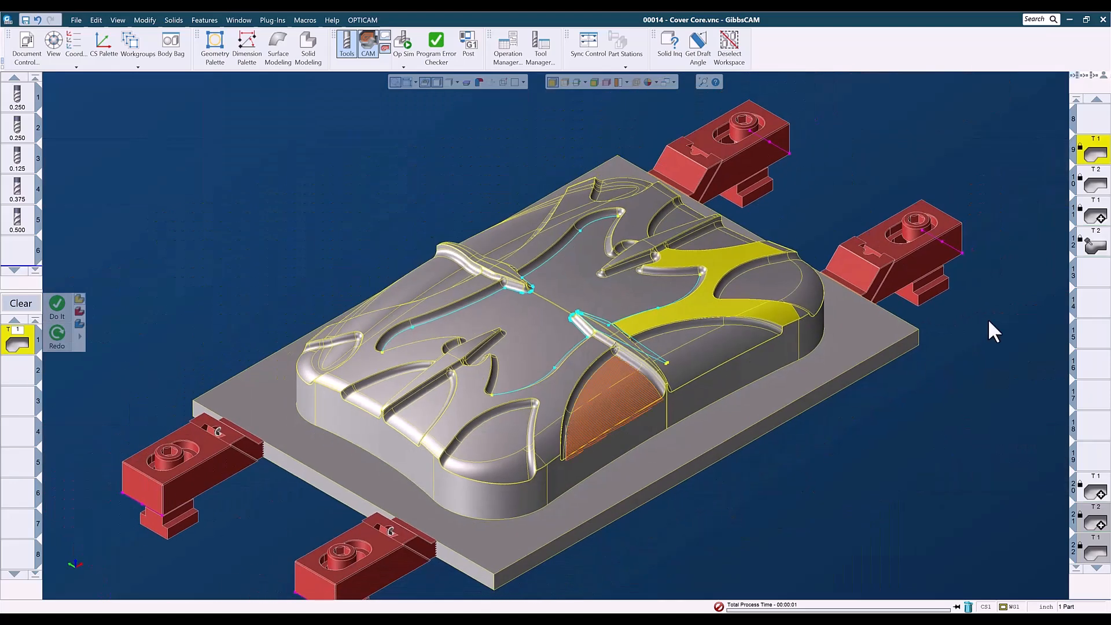
{"action": "double_click", "coordinate": [1088, 158]}
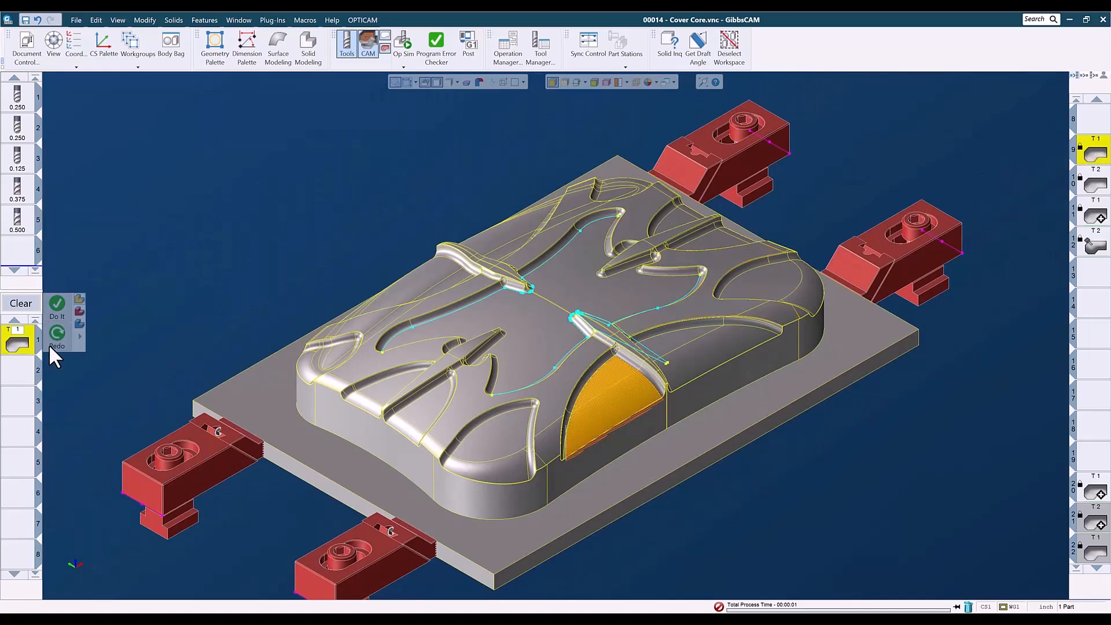
Open operation 9's Lace Cut surfacing settings, zoom into its toolpath, and review the Surfs and Options tabs.
{"action": "double_click", "coordinate": [22, 344]}
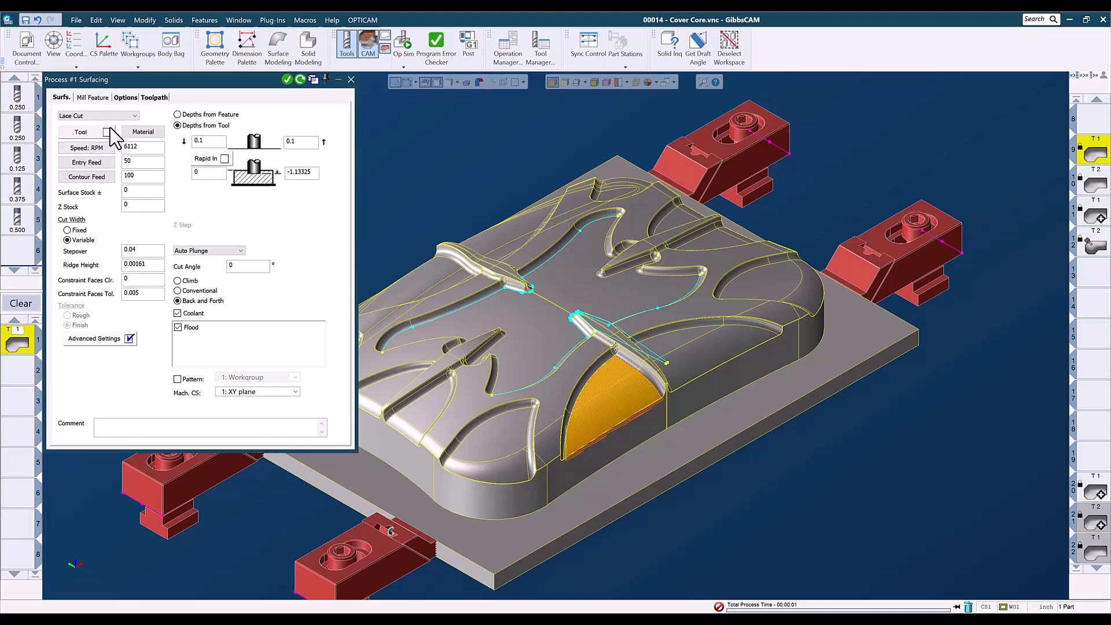
{"action": "key", "text": "ctrl+h"}
{"action": "left_click", "coordinate": [409, 453]}
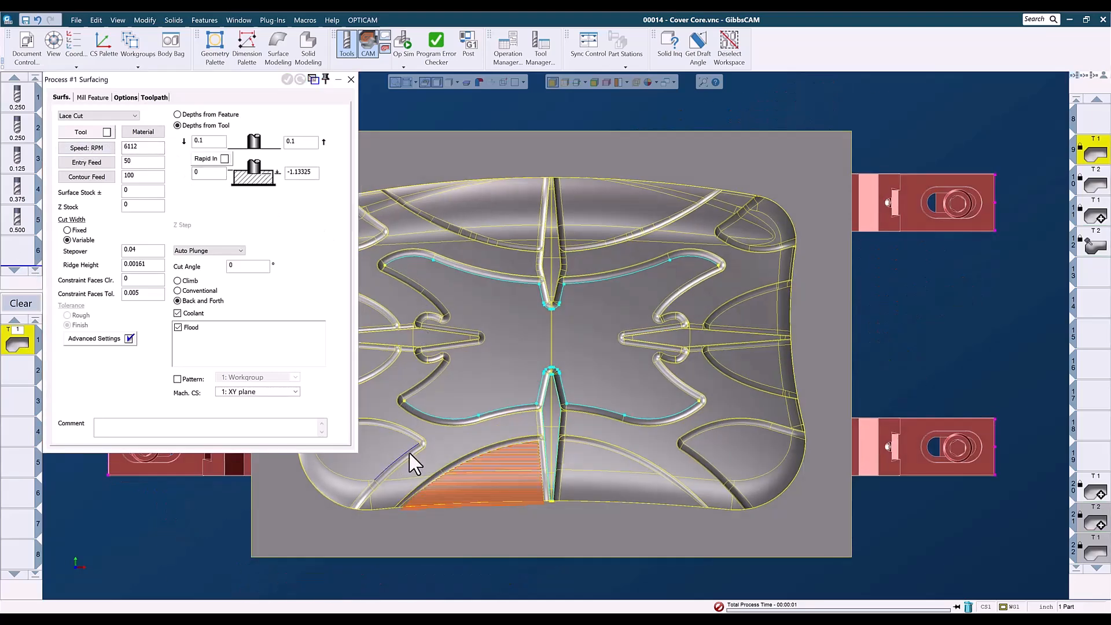
{"action": "scroll", "coordinate": [521, 492], "scroll_direction": "up", "scroll_amount": 5}
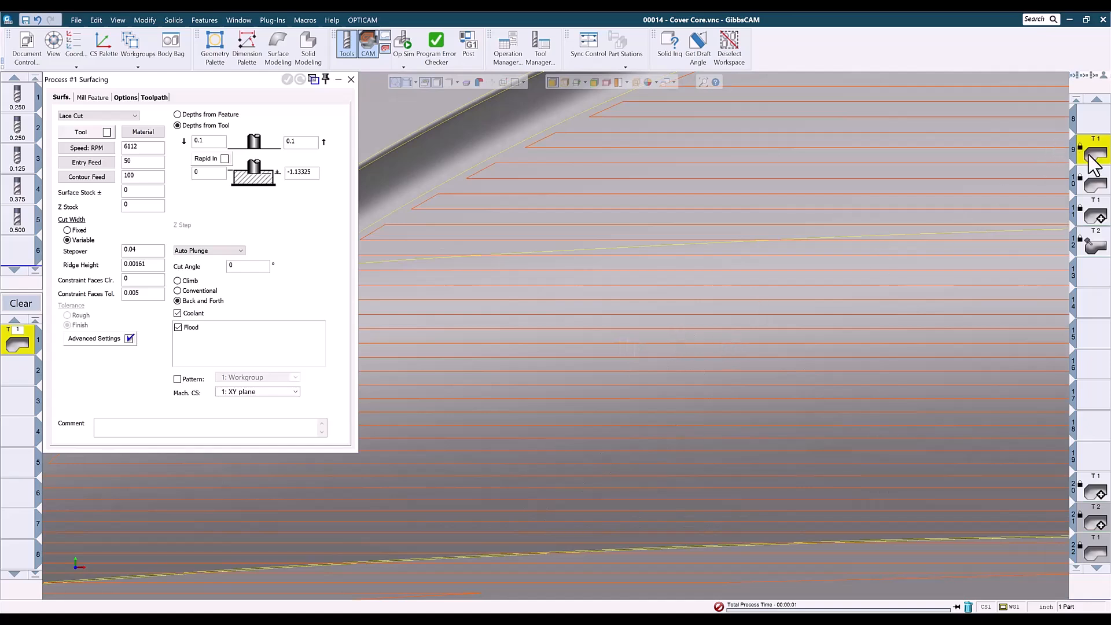
{"action": "left_click", "coordinate": [362, 223]}
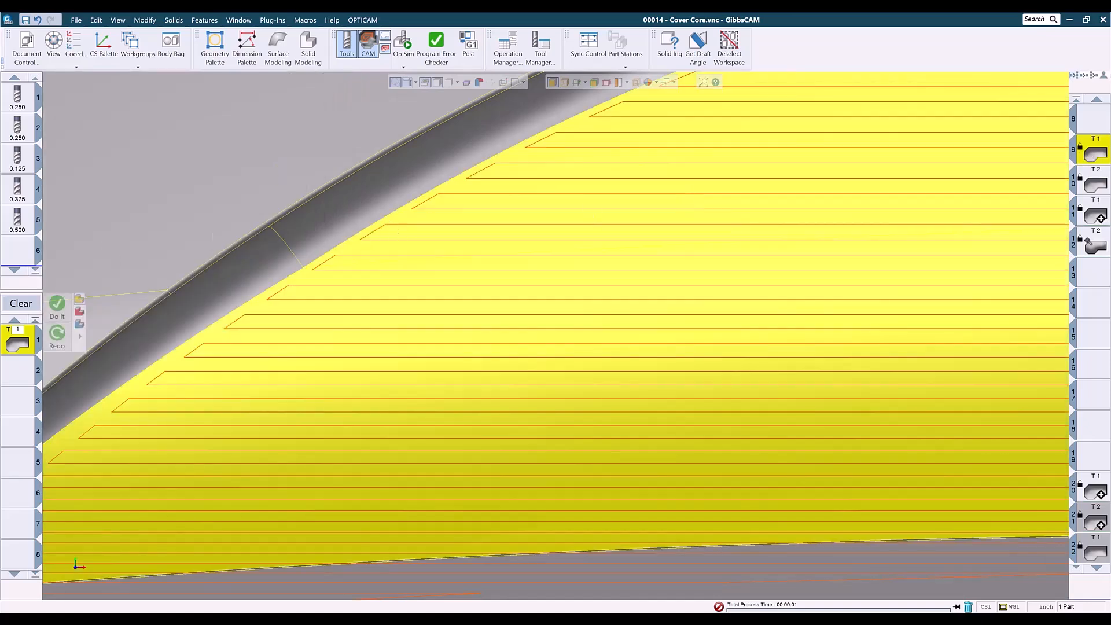
{"action": "double_click", "coordinate": [22, 343]}
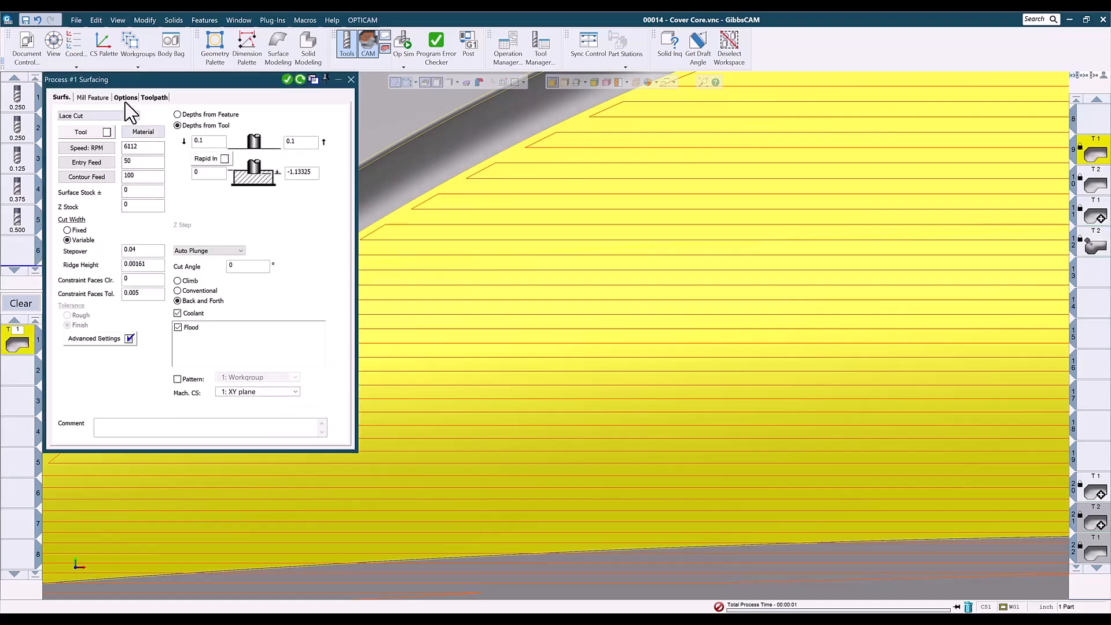
{"action": "left_click", "coordinate": [126, 98]}
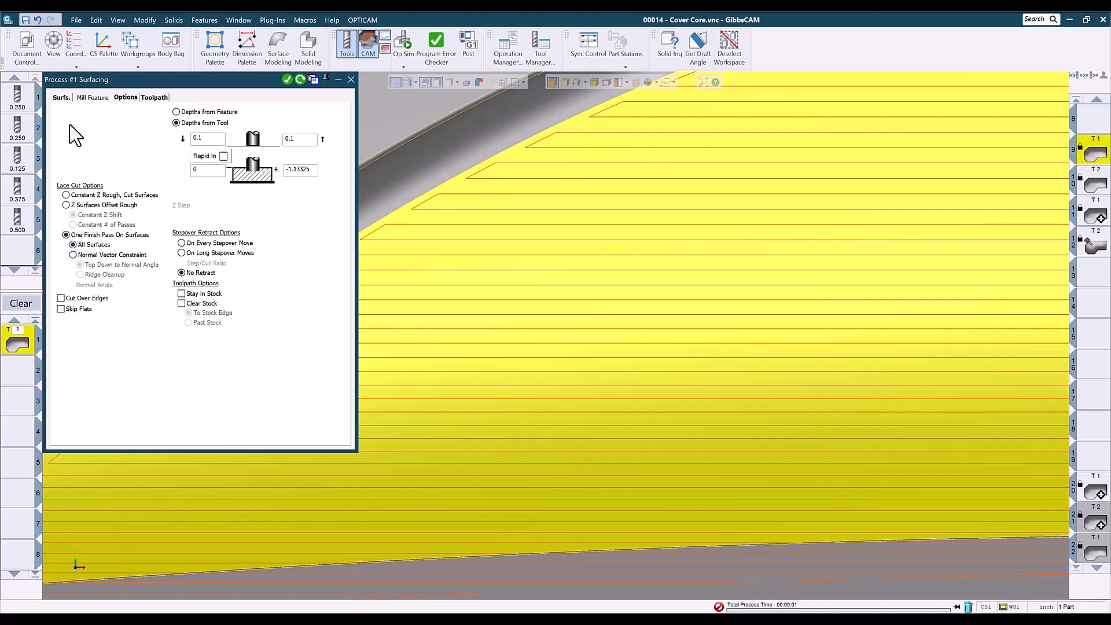
{"action": "left_click", "coordinate": [60, 98]}
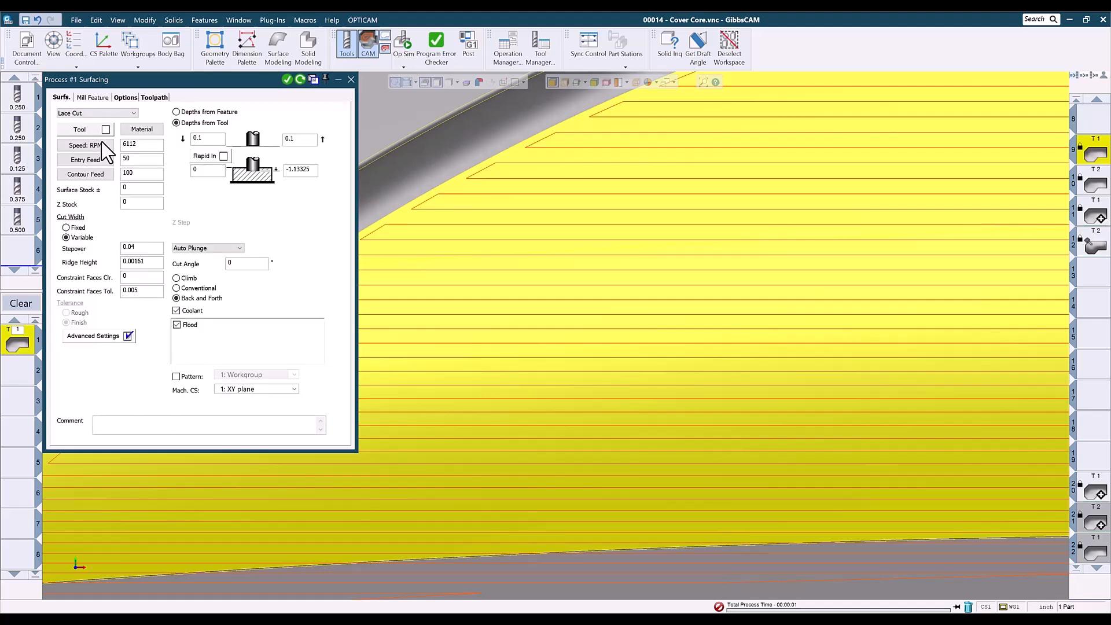
{"action": "left_click", "coordinate": [349, 80]}
Load operation 10 and zoom in on its toolpath near the lower pocket surface.
{"action": "left_click", "coordinate": [1093, 186]}
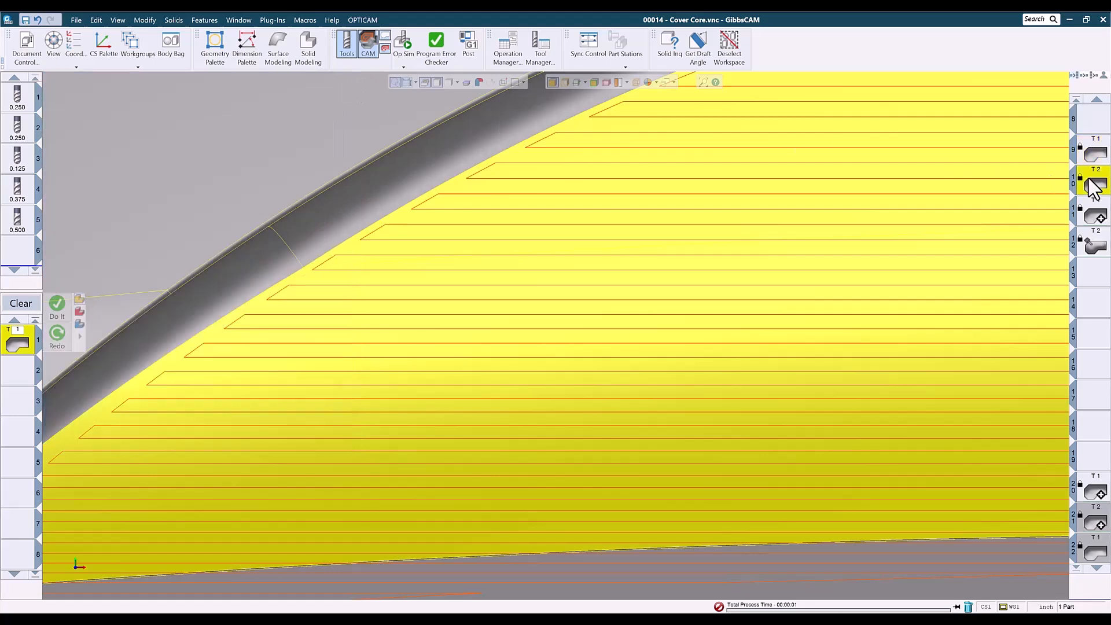
{"action": "scroll", "coordinate": [866, 313], "scroll_direction": "down", "scroll_amount": 4}
{"action": "scroll", "coordinate": [879, 322], "scroll_direction": "down", "scroll_amount": 3}
{"action": "middle_click_drag", "start_coordinate": [884, 324], "coordinate": [255, 401]}
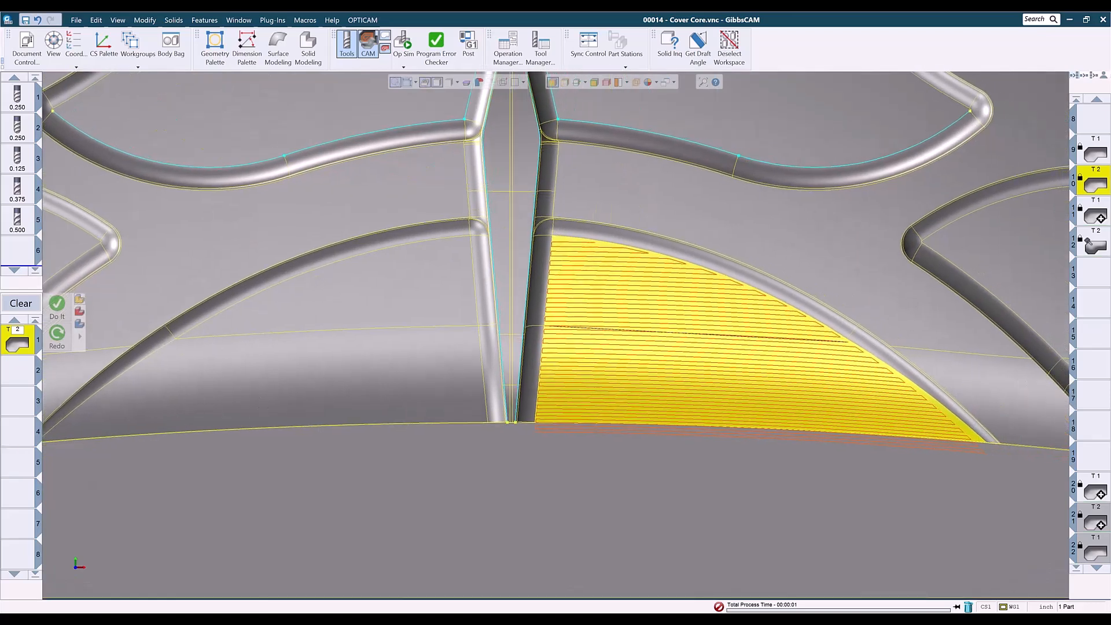
Try switching operation 10's Surface Flow Cut to cut along the short edge, then restore cutting along the long edge.
{"action": "double_click", "coordinate": [23, 346]}
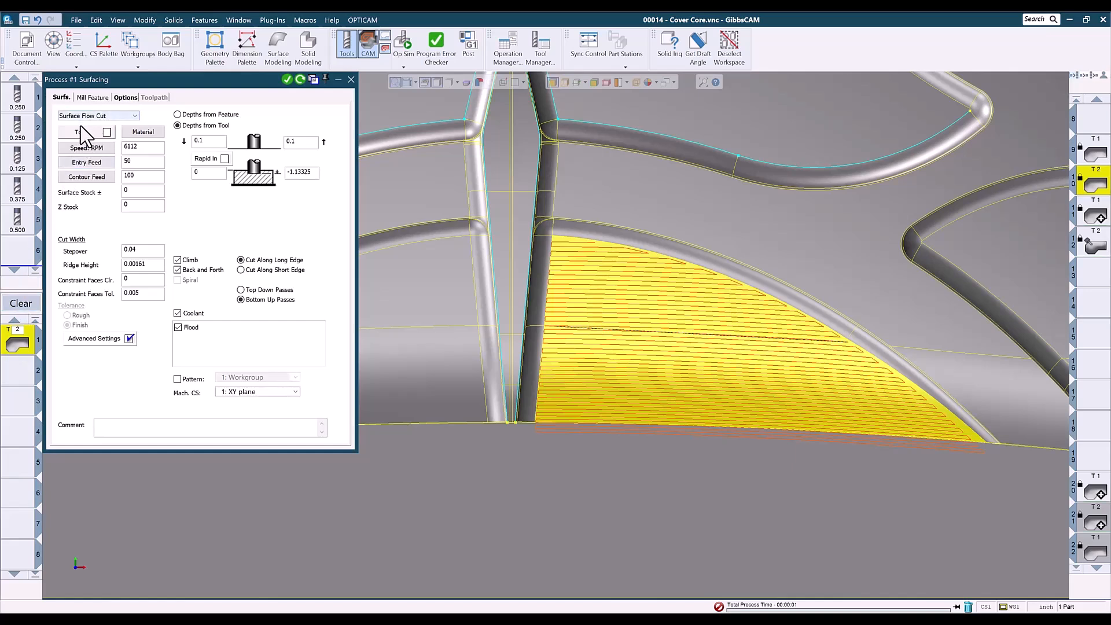
{"action": "left_click", "coordinate": [241, 270]}
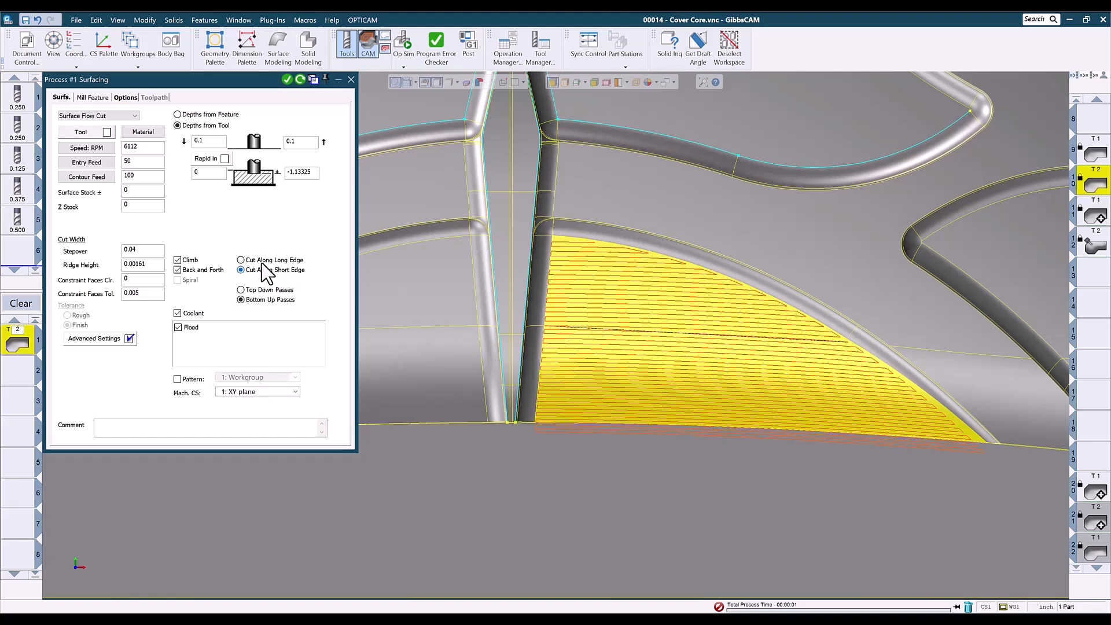
{"action": "left_click", "coordinate": [241, 260]}
{"action": "left_click", "coordinate": [351, 80]}
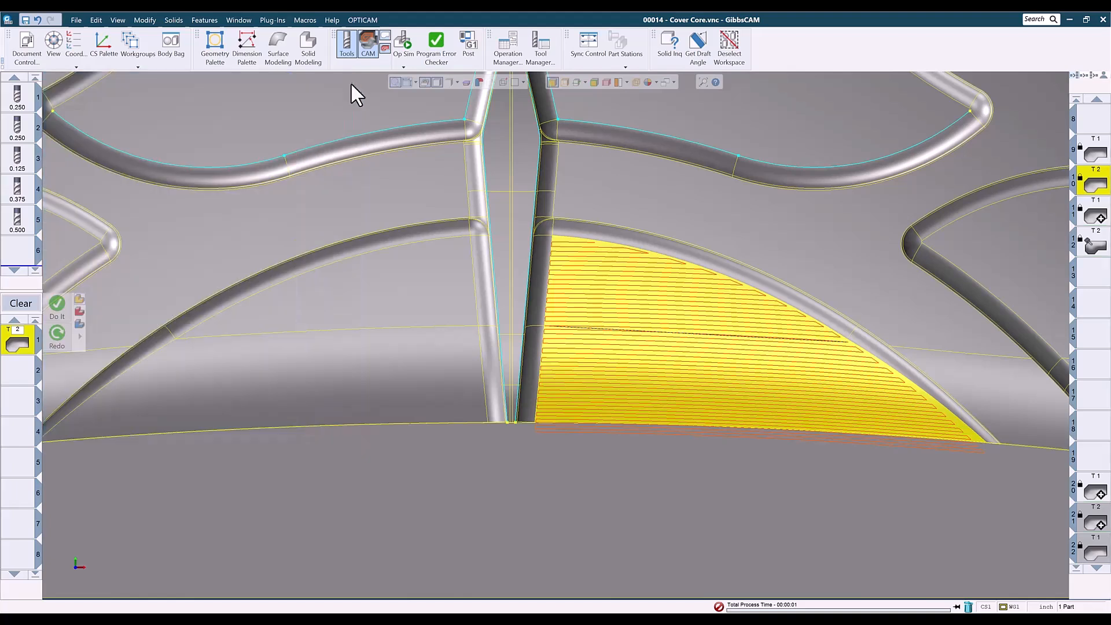
Examine individual passes of operation 10's toolpath and zoom back out to the whole part.
{"action": "left_click", "coordinate": [608, 386]}
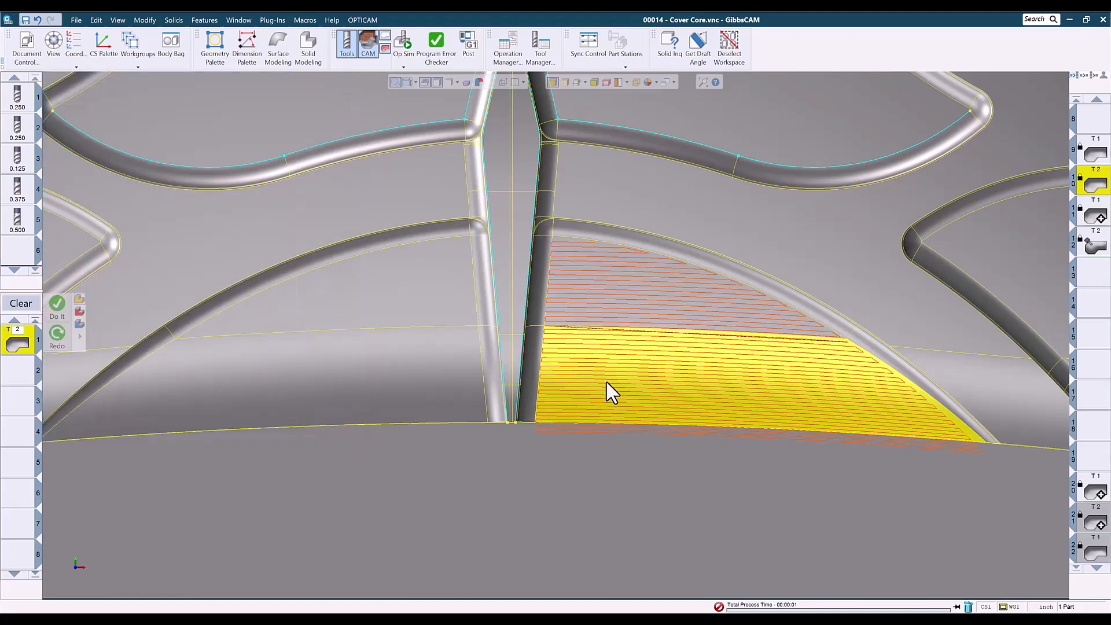
{"action": "left_click", "coordinate": [619, 300]}
{"action": "left_click", "coordinate": [633, 355], "text": "shift"}
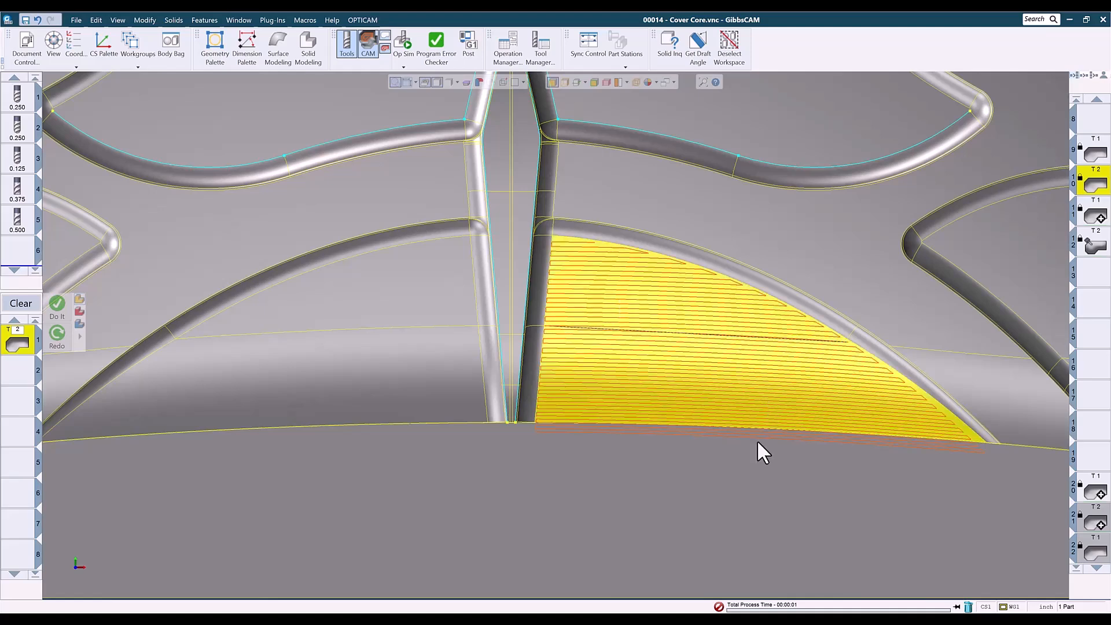
{"action": "scroll", "coordinate": [749, 457], "scroll_direction": "down", "scroll_amount": 3}
{"action": "scroll", "coordinate": [745, 464], "scroll_direction": "down", "scroll_amount": 2}
{"action": "middle_click_drag", "start_coordinate": [734, 390], "coordinate": [655, 477]}
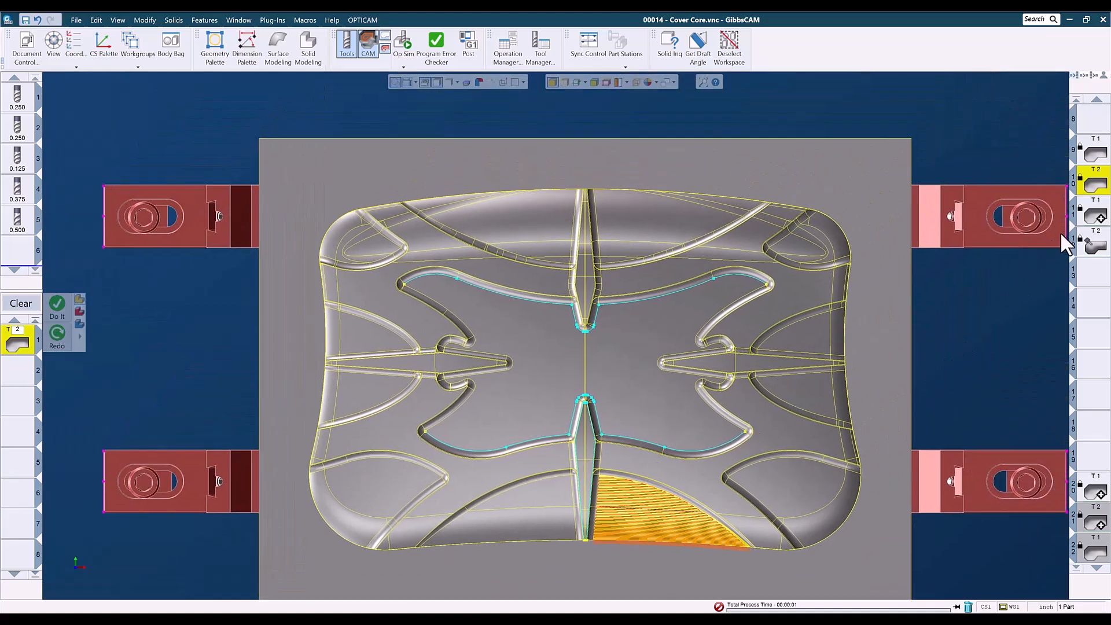
Load operation 11 and rotate the view to inspect its toolpath on the upper pocket surface.
{"action": "left_click", "coordinate": [1094, 217]}
{"action": "left_click_drag", "start_coordinate": [515, 160], "coordinate": [800, 299]}
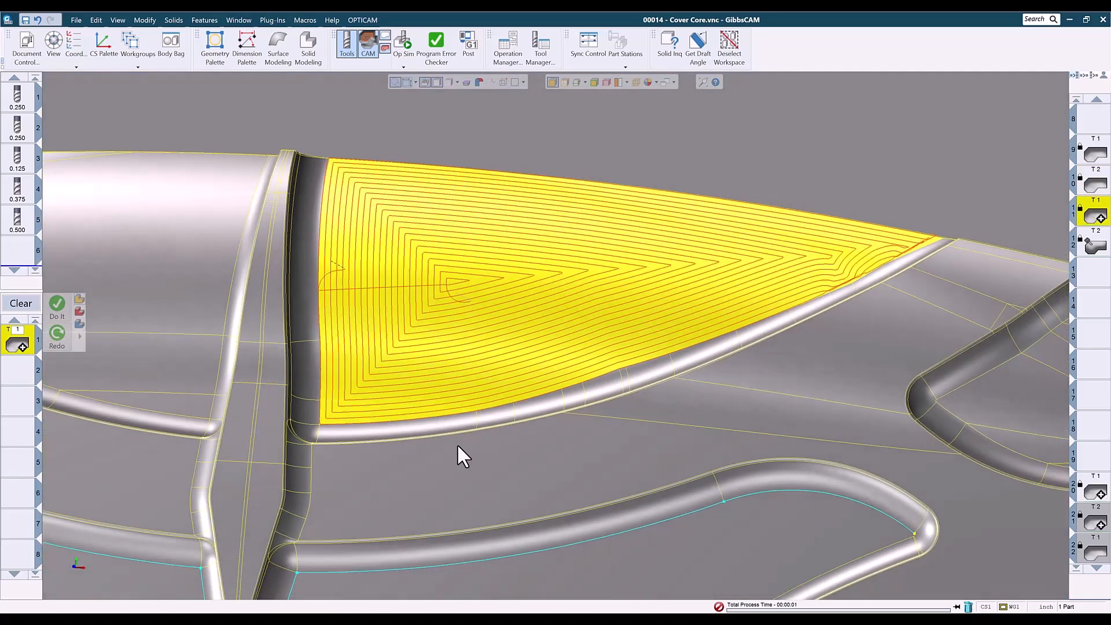
{"action": "middle_click_drag", "start_coordinate": [457, 443], "coordinate": [24, 226]}
{"action": "middle_click_drag", "start_coordinate": [657, 185], "coordinate": [586, 346]}
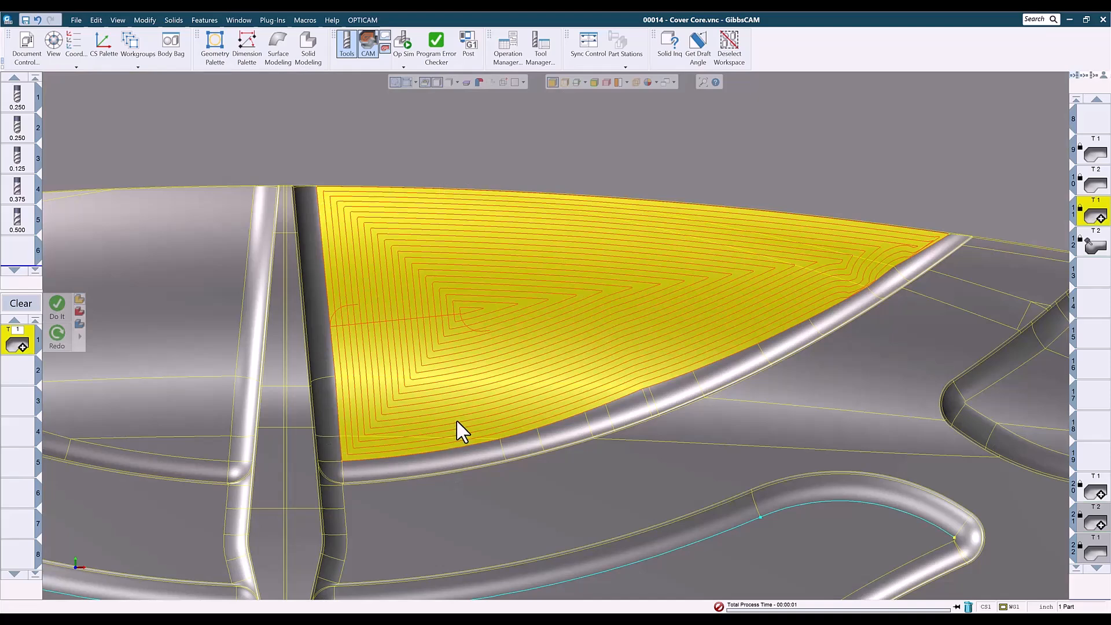
{"action": "scroll", "coordinate": [458, 419], "scroll_direction": "down", "scroll_amount": 5}
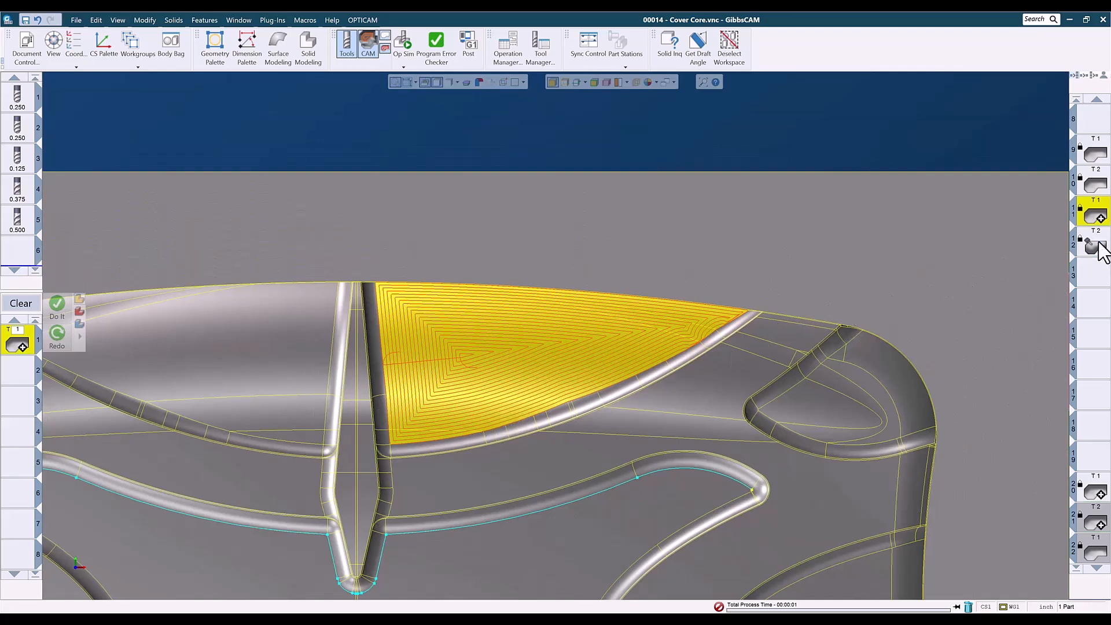
Load operation 12, inspect its toolpath, and return to the isometric view.
{"action": "left_click", "coordinate": [1095, 243]}
{"action": "middle_click_drag", "start_coordinate": [281, 494], "coordinate": [593, 455]}
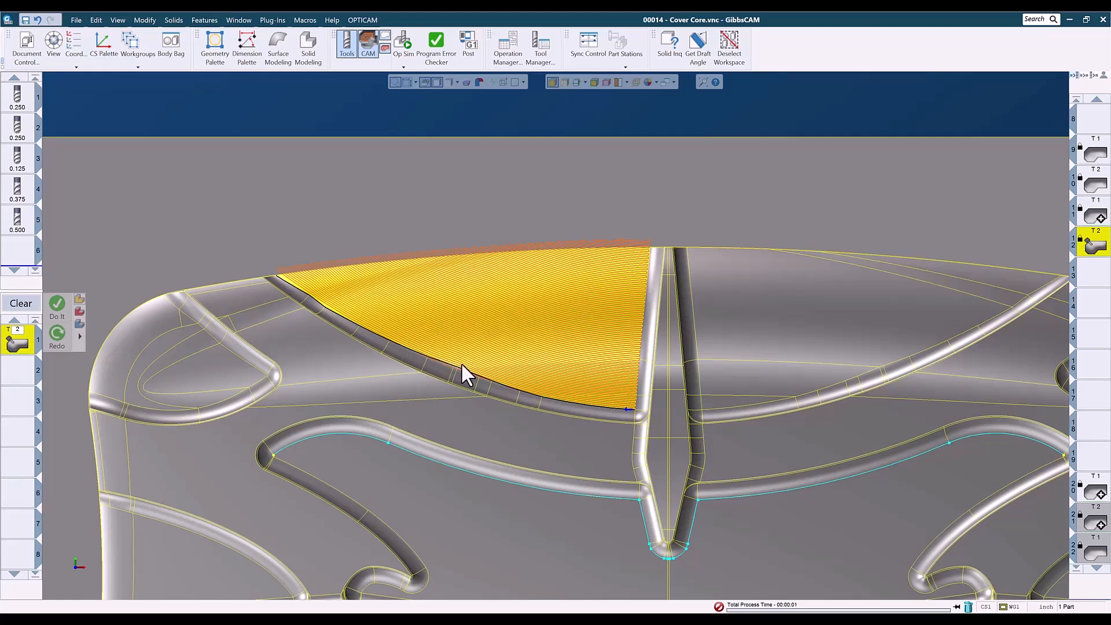
{"action": "key", "text": "ctrl+i"}
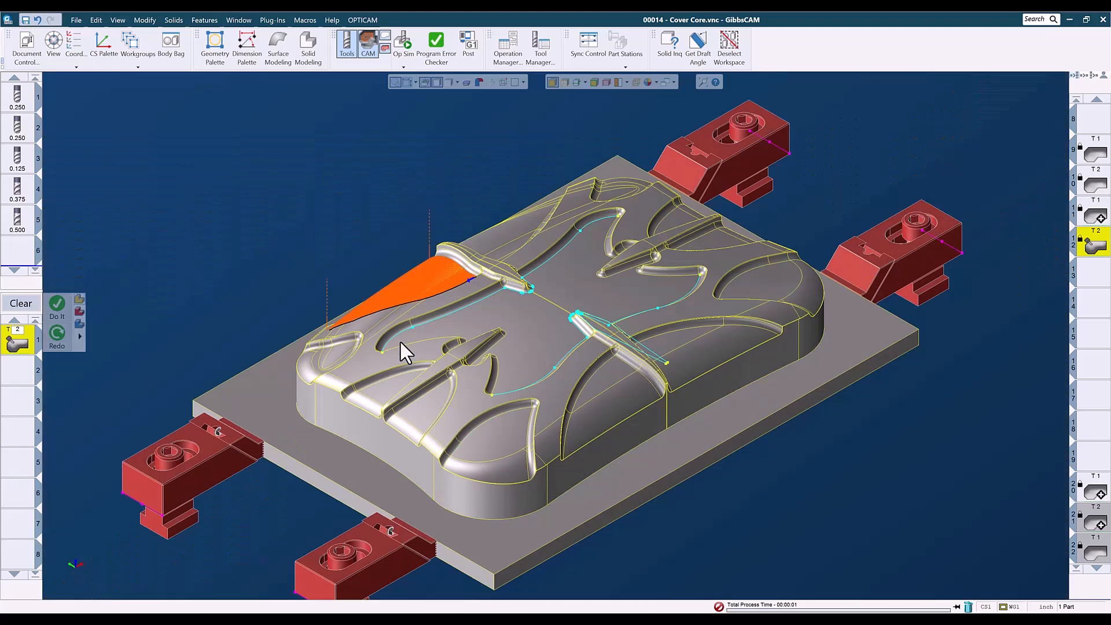
Run an Op Sim rendering of the loaded operations and close the simulation.
{"action": "left_click", "coordinate": [404, 41]}
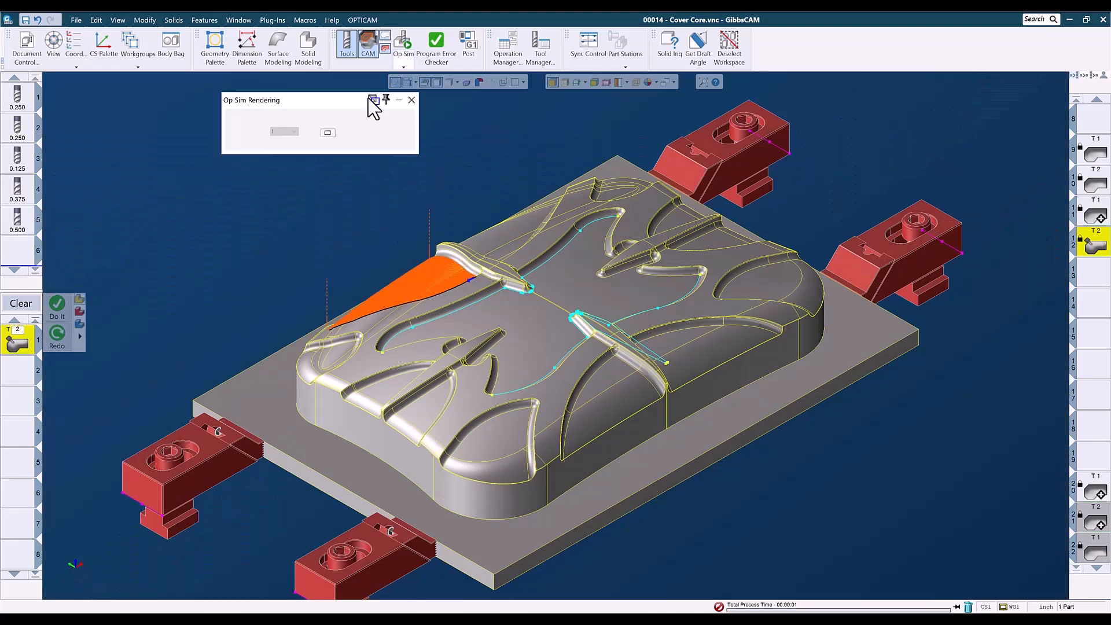
{"action": "left_click", "coordinate": [364, 133]}
{"action": "left_click", "coordinate": [364, 133]}
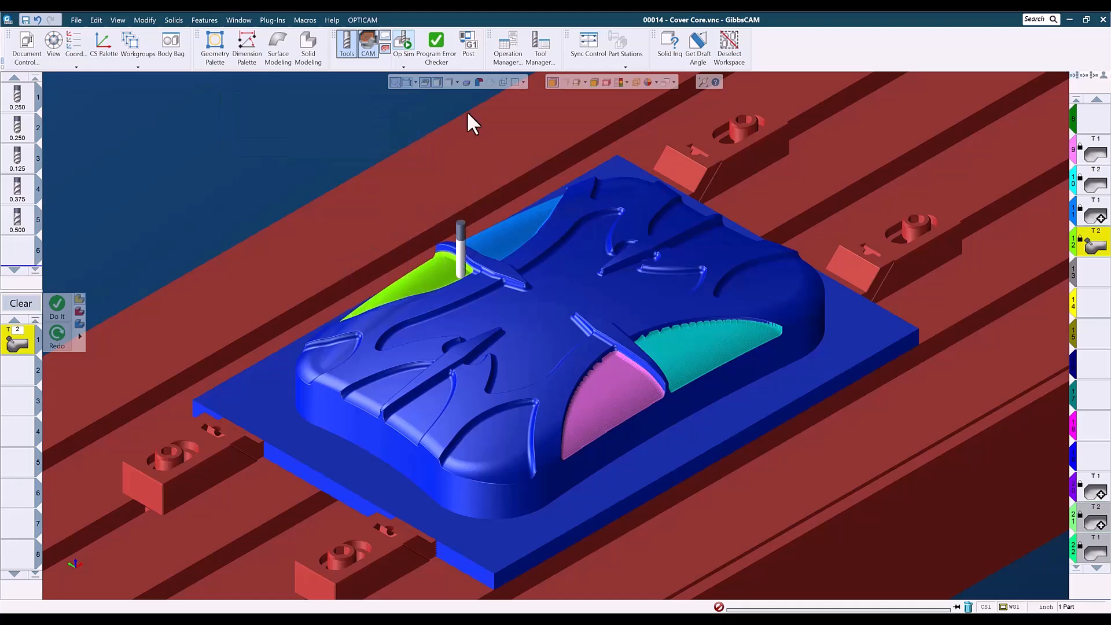
{"action": "left_click", "coordinate": [411, 100]}
Start a new operation slot and select the central pocket floor surfaces of the Cover Core.
{"action": "left_click", "coordinate": [1096, 272]}
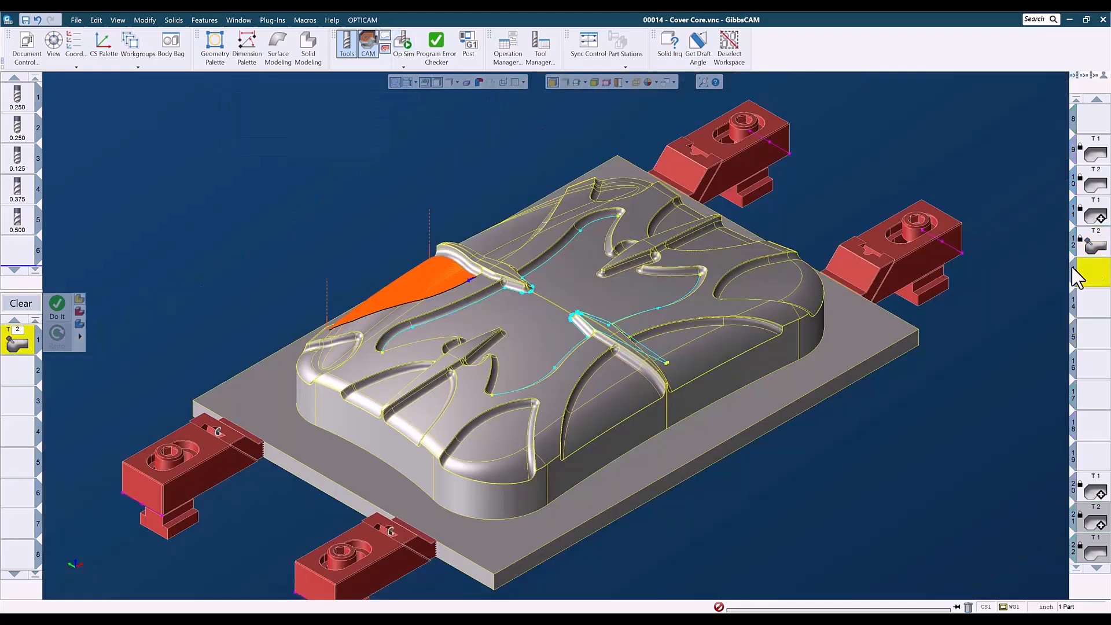
{"action": "left_click", "coordinate": [599, 297]}
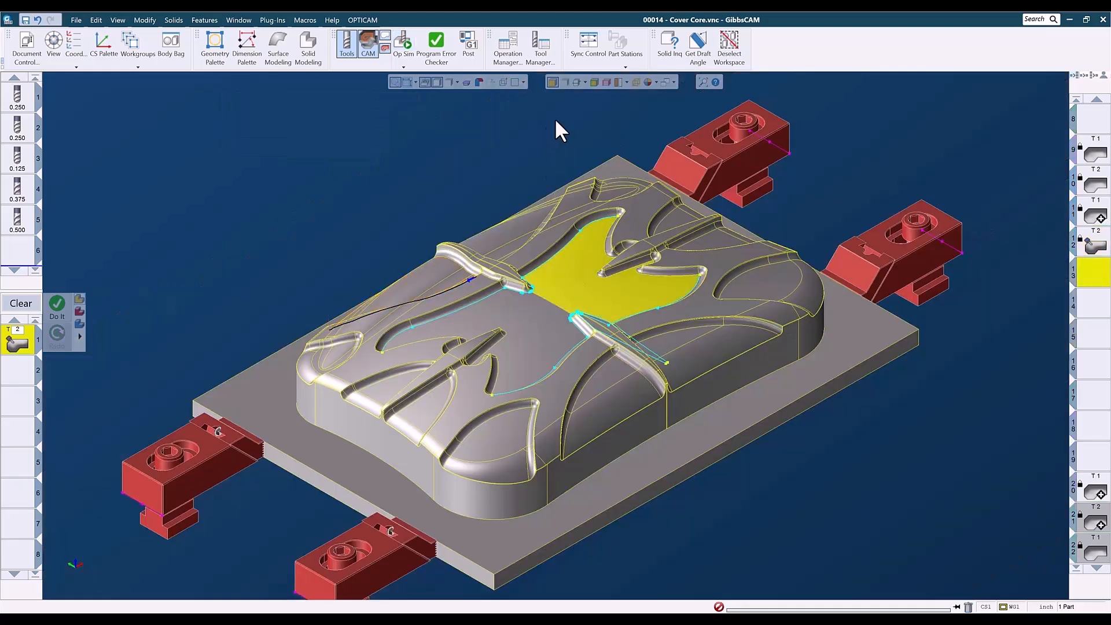
{"action": "left_click", "coordinate": [564, 82]}
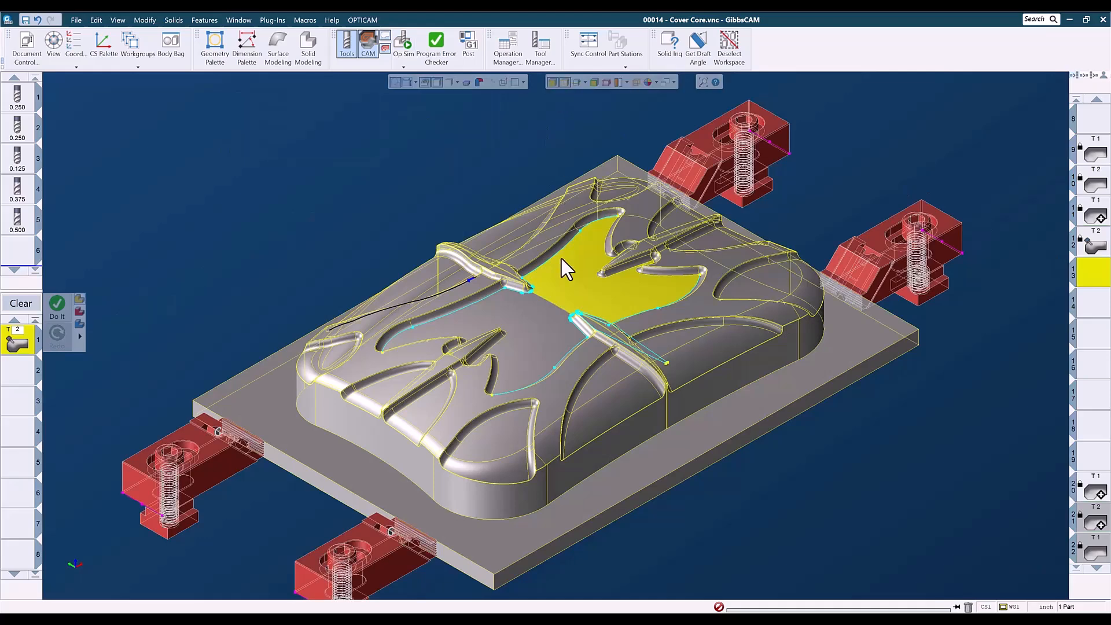
{"action": "left_click", "coordinate": [561, 81]}
{"action": "left_click", "coordinate": [554, 311], "text": "shift"}
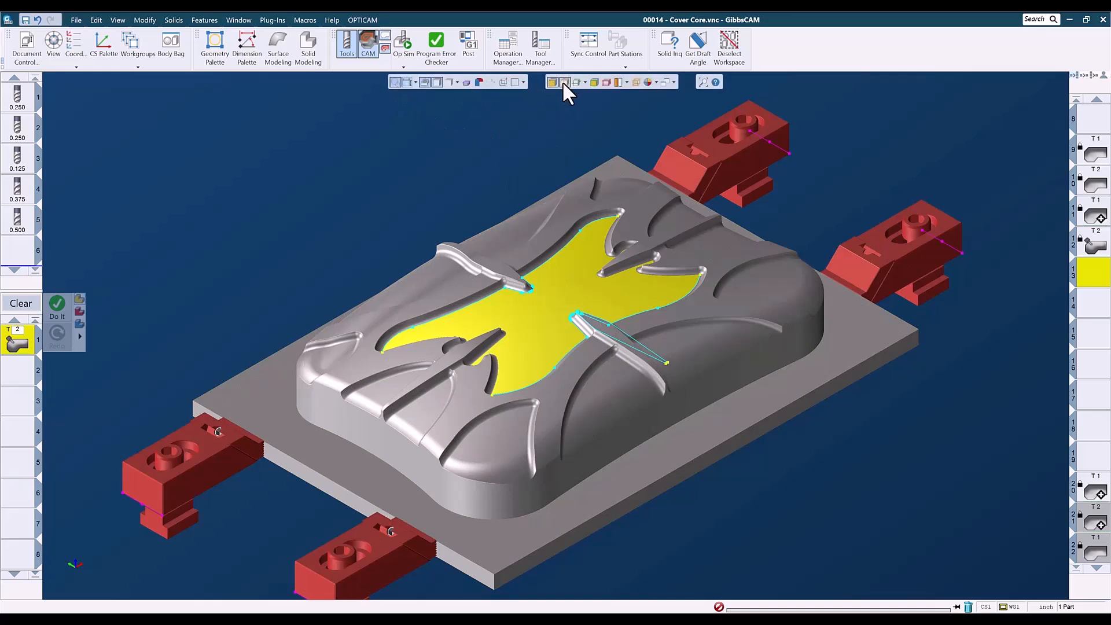
{"action": "left_click", "coordinate": [396, 82]}
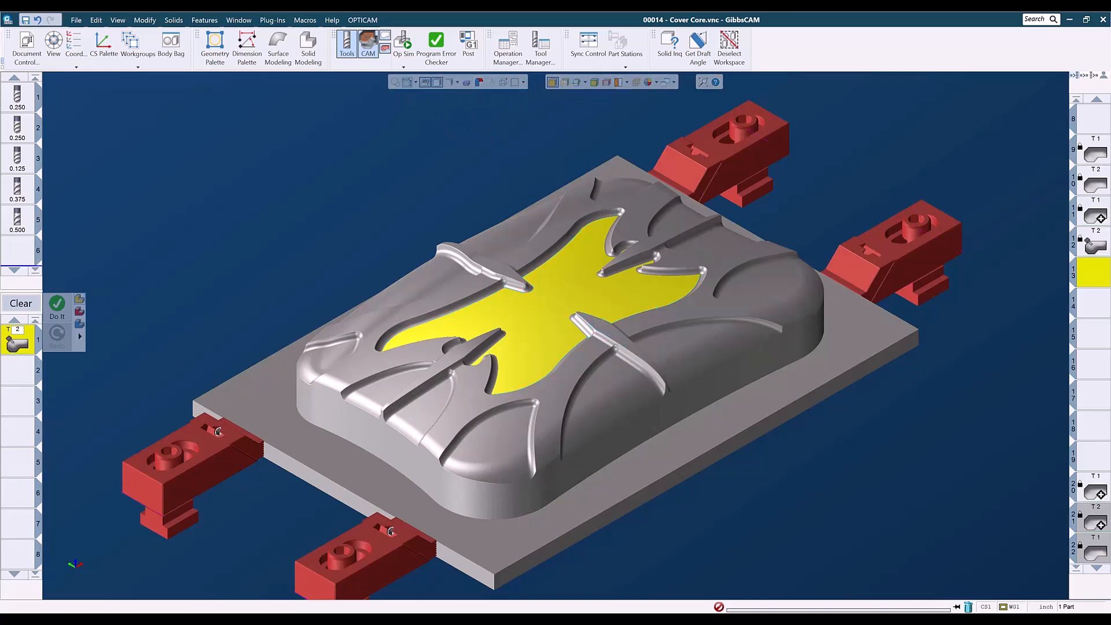
Load a later pocket operation from the list and rotate the view to examine its toolpath.
{"action": "scroll", "coordinate": [1105, 394], "scroll_direction": "down", "scroll_amount": 3}
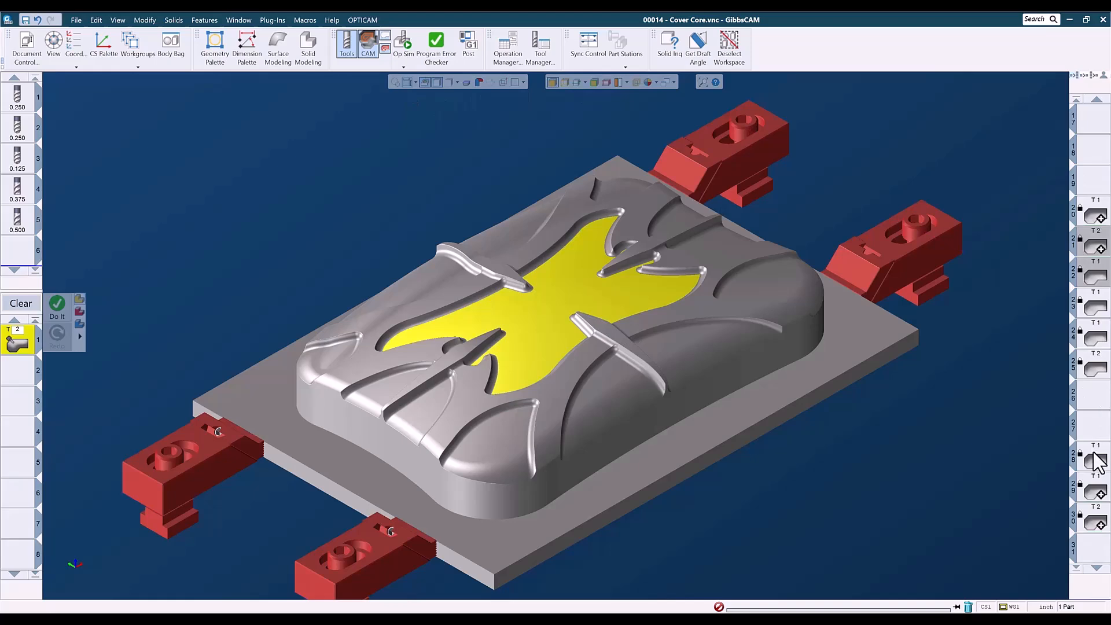
{"action": "left_click", "coordinate": [1096, 463]}
{"action": "middle_click_drag", "start_coordinate": [491, 535], "coordinate": [489, 440]}
{"action": "middle_click_drag", "start_coordinate": [771, 235], "coordinate": [716, 338]}
{"action": "middle_click_drag", "start_coordinate": [652, 317], "coordinate": [587, 388]}
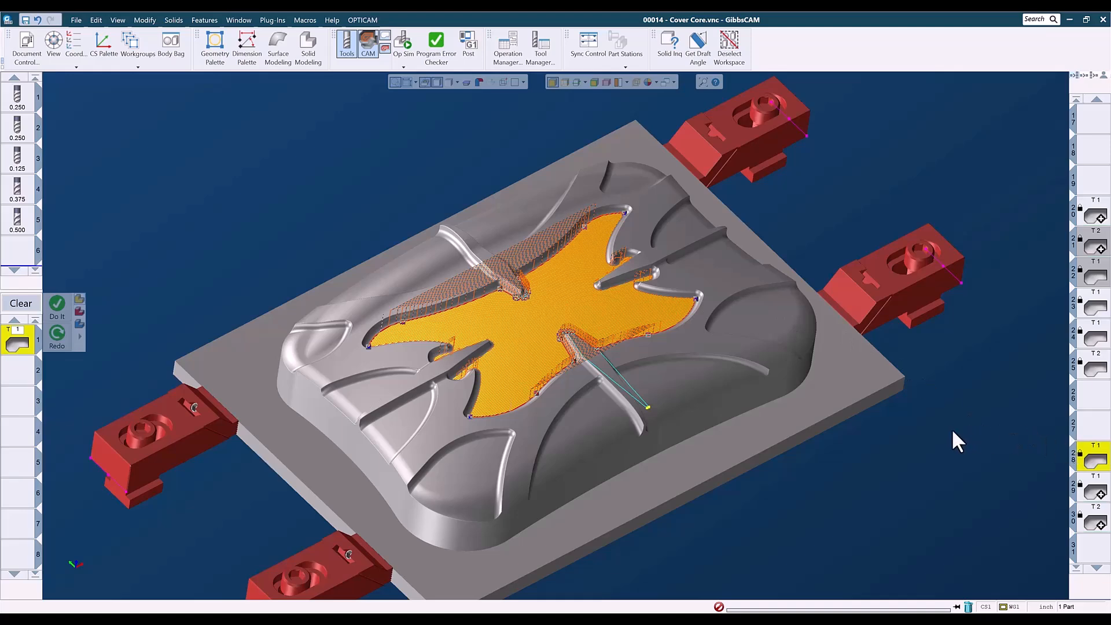
{"action": "middle_click_drag", "start_coordinate": [617, 418], "coordinate": [508, 442]}
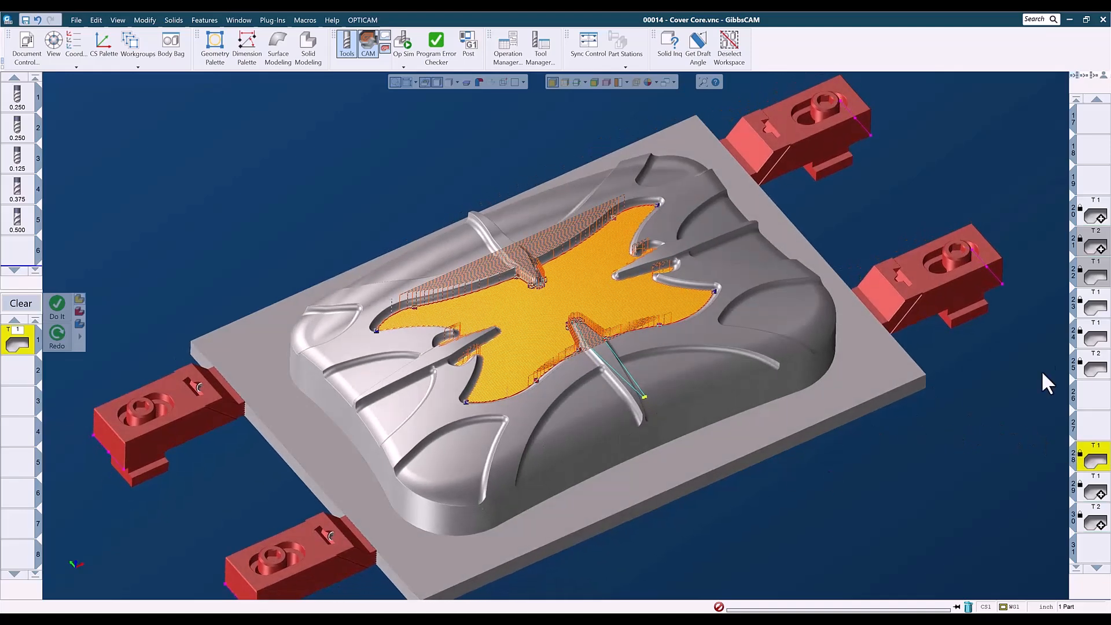
Compare with an earlier operation's toolpath, then reload the later pocket operation.
{"action": "scroll", "coordinate": [1096, 232], "scroll_direction": "up", "scroll_amount": 3}
{"action": "left_click", "coordinate": [1095, 309]}
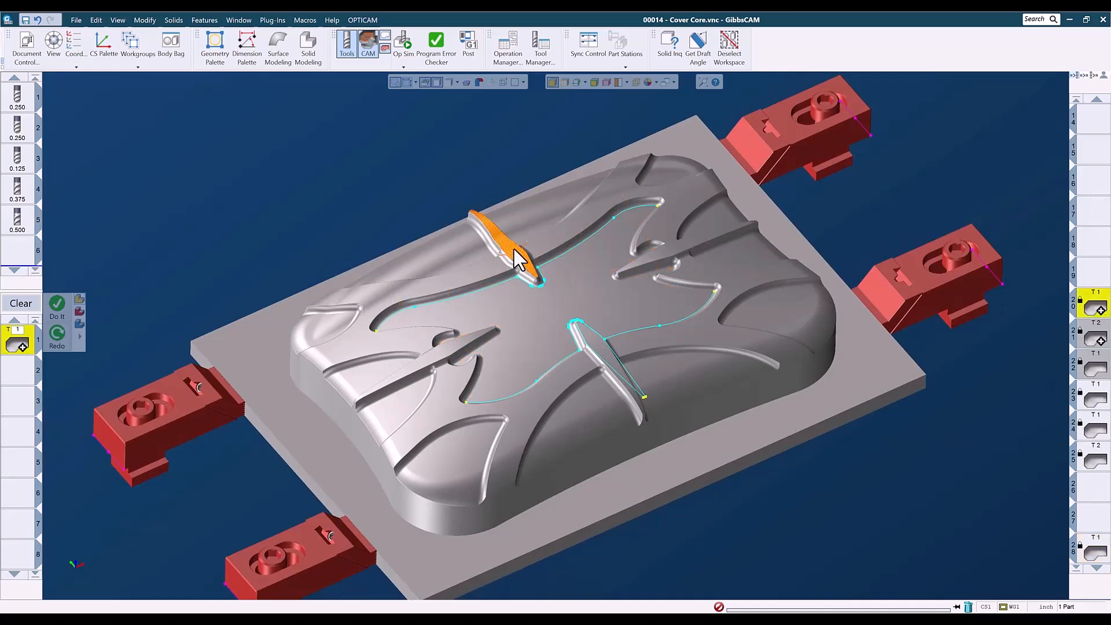
{"action": "scroll", "coordinate": [1107, 451], "scroll_direction": "down", "scroll_amount": 1}
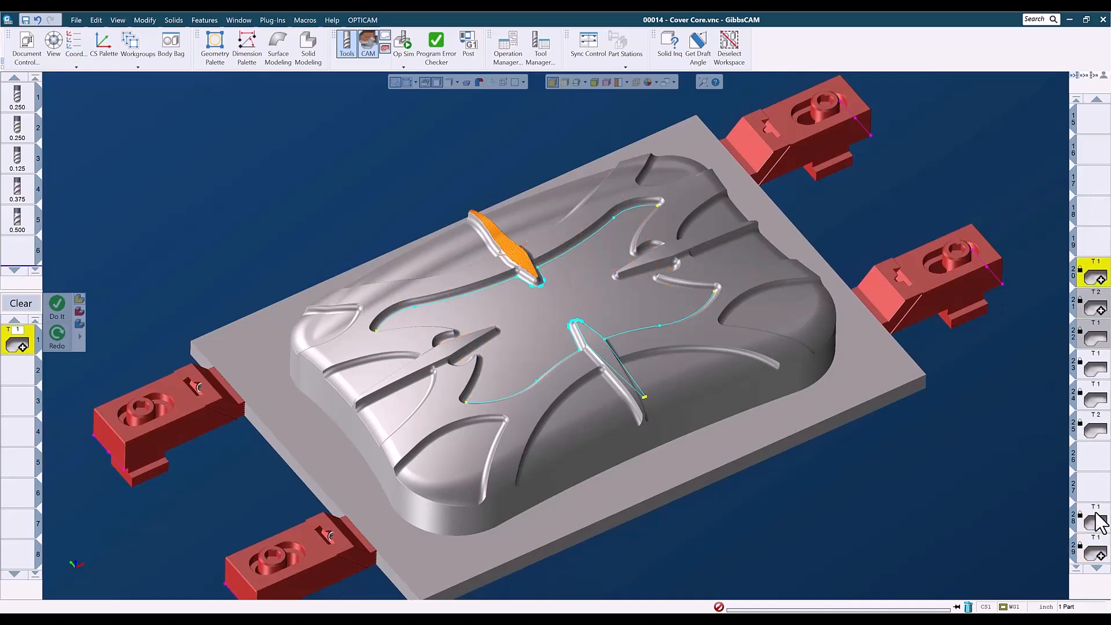
{"action": "left_click", "coordinate": [1094, 519]}
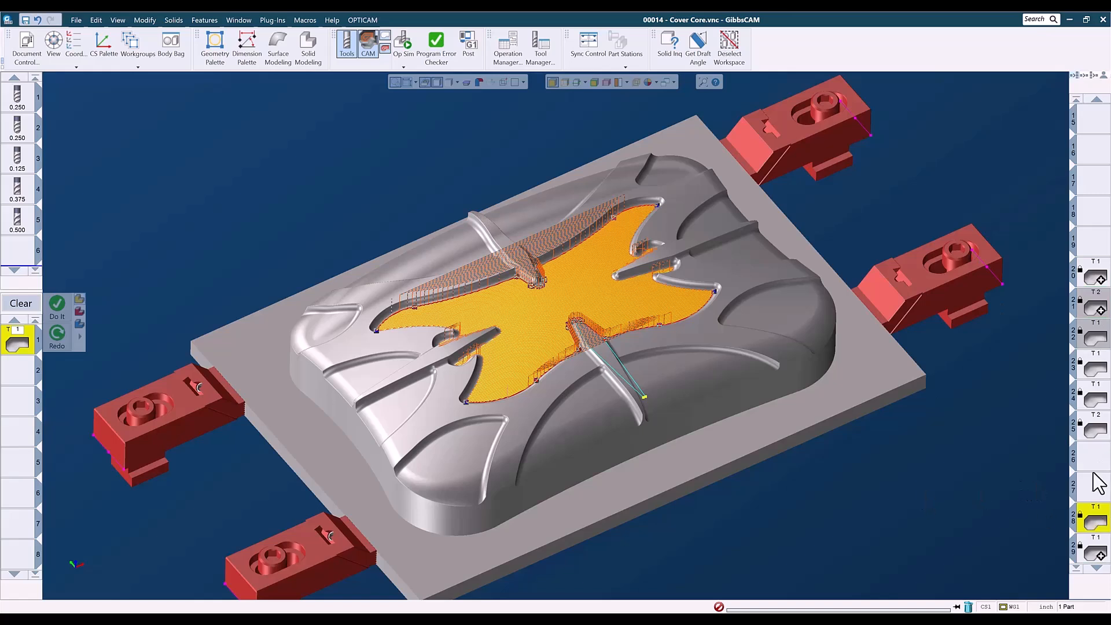
Load the radial lace-cut operation, inspect its pocket toolpath from the top, and review its process settings.
{"action": "scroll", "coordinate": [1090, 485], "scroll_direction": "down", "scroll_amount": 4}
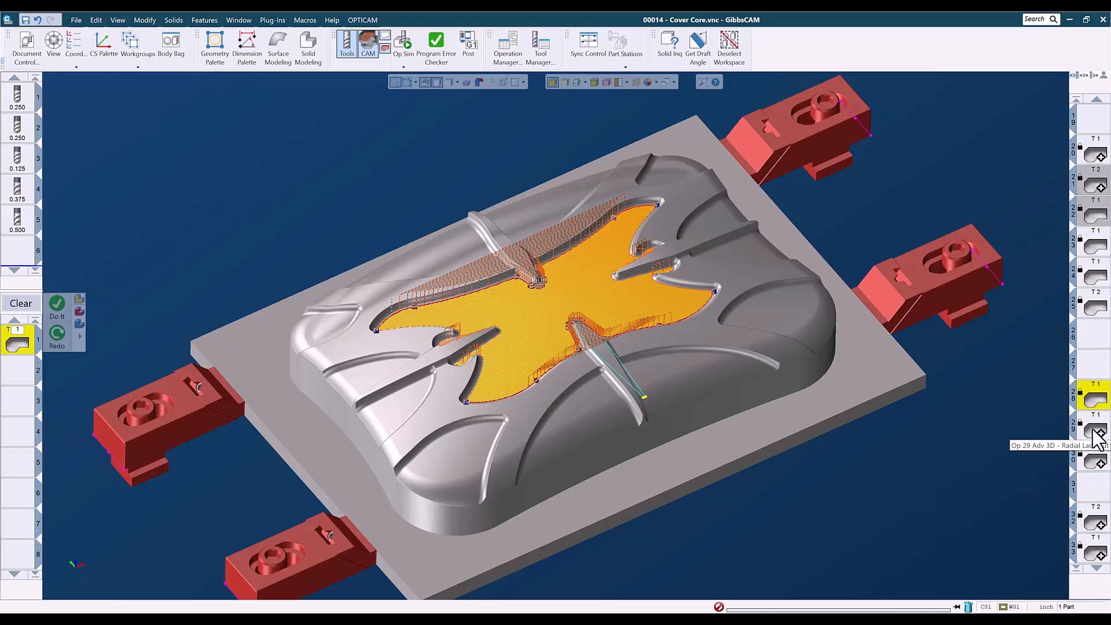
{"action": "key", "text": "ctrl+i"}
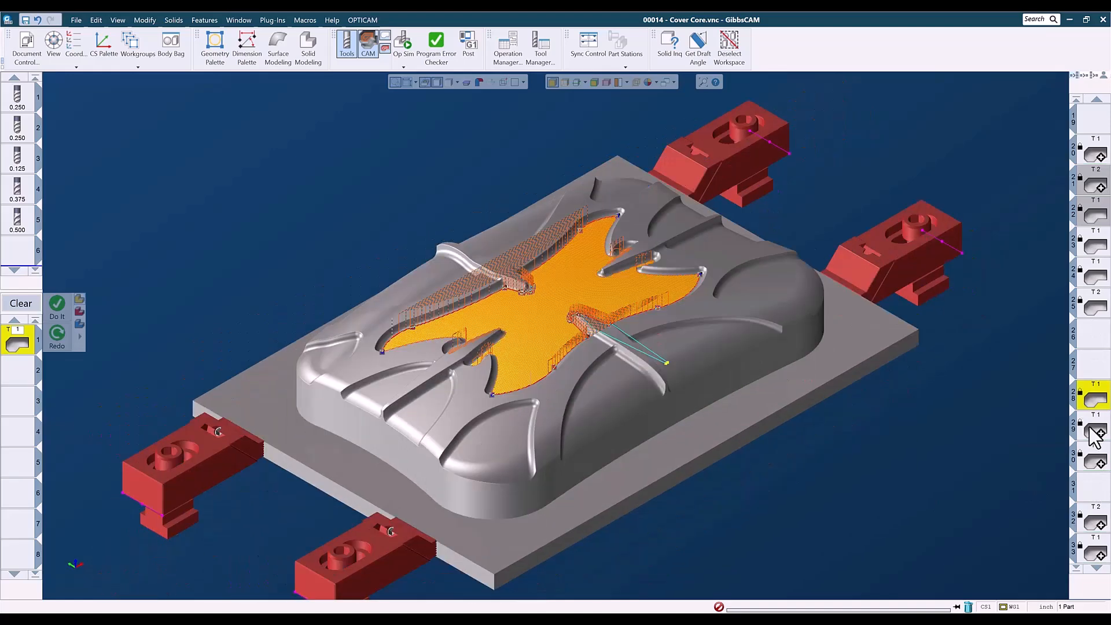
{"action": "left_click", "coordinate": [1094, 435]}
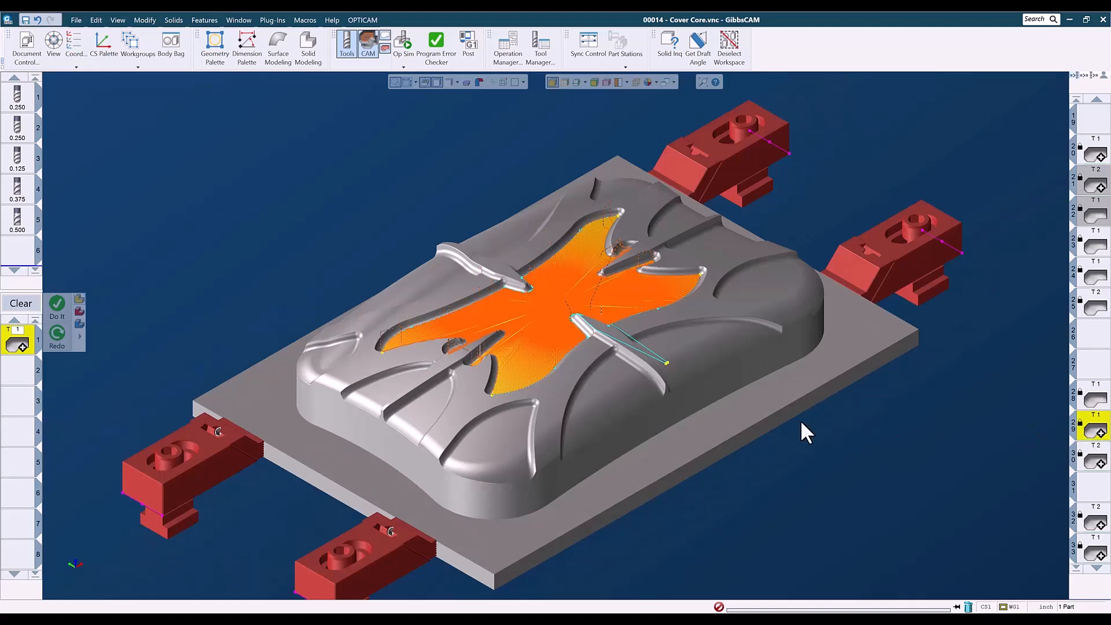
{"action": "key", "text": "ctrl+t"}
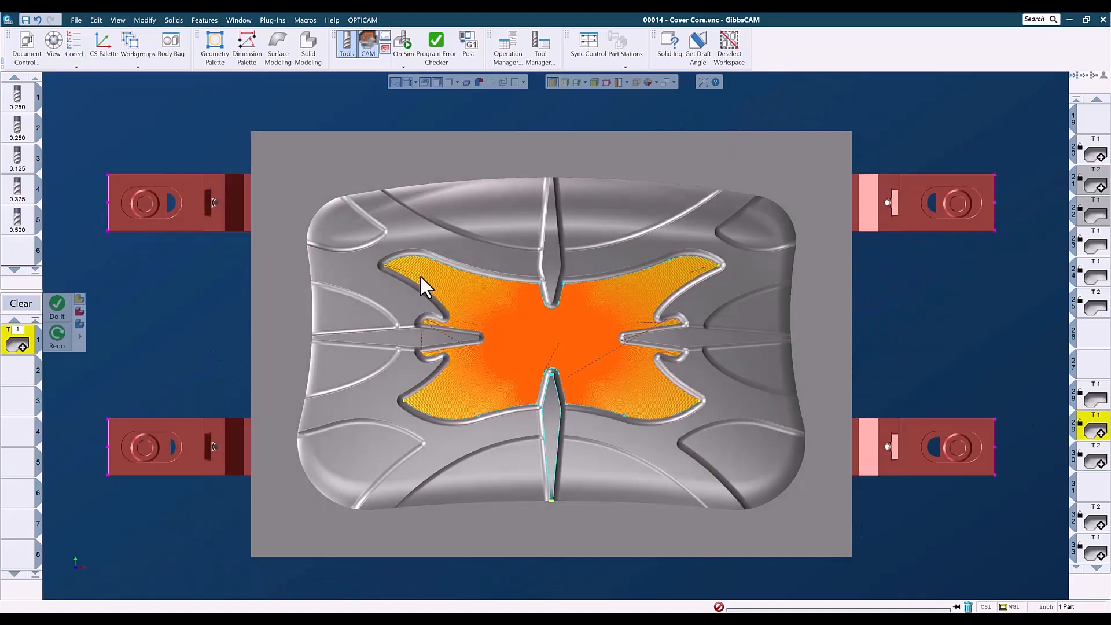
{"action": "left_click_drag", "start_coordinate": [405, 243], "coordinate": [683, 440]}
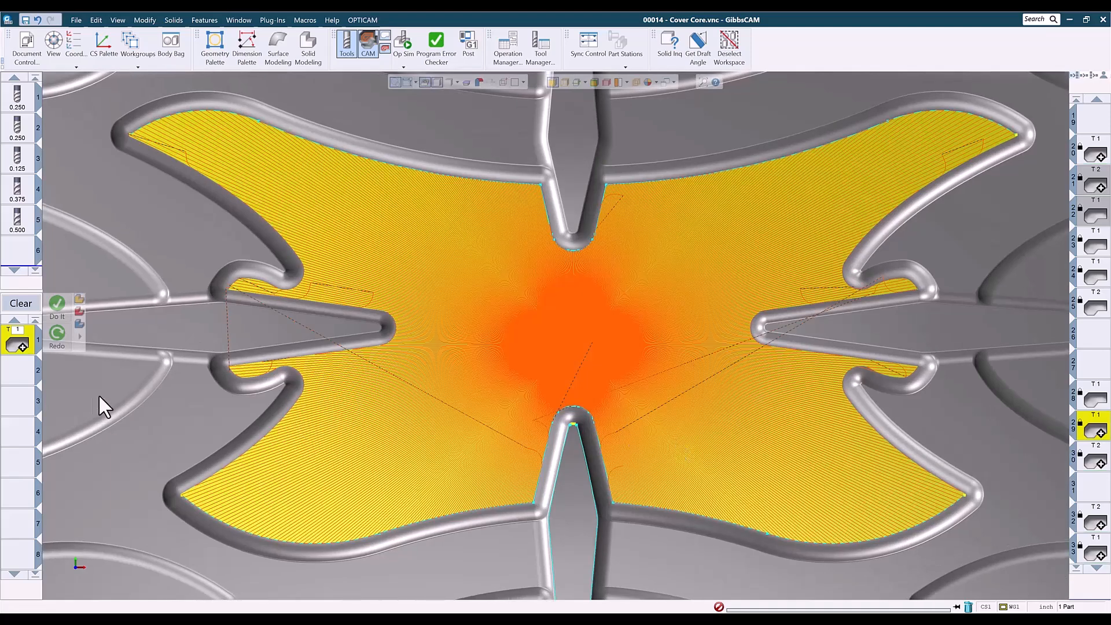
{"action": "double_click", "coordinate": [30, 345]}
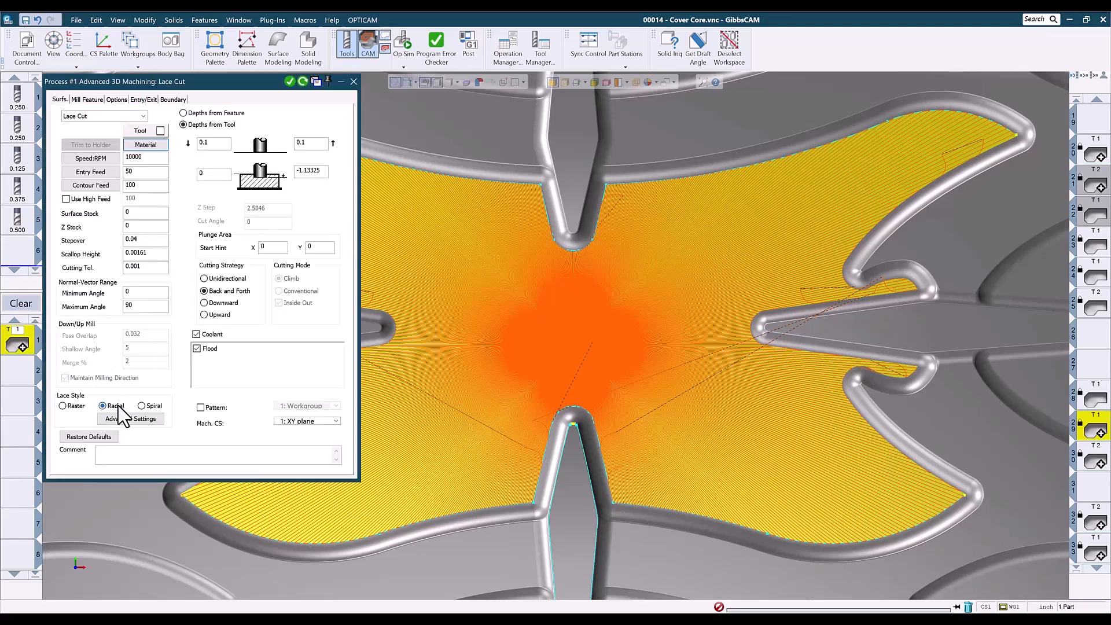
{"action": "left_click", "coordinate": [353, 81]}
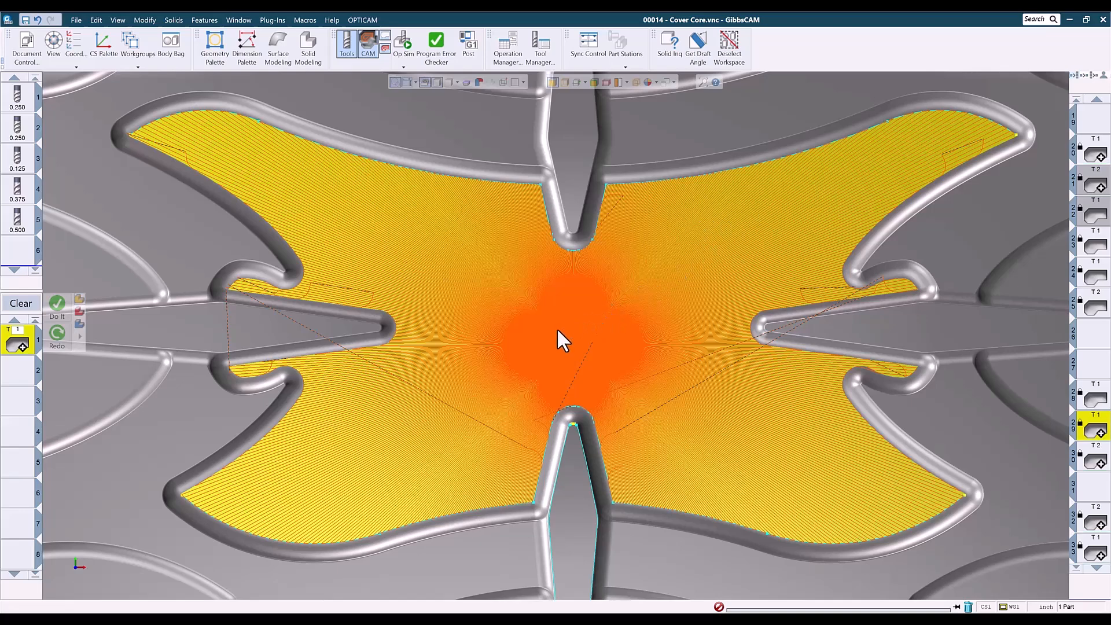
{"action": "scroll", "coordinate": [628, 344], "scroll_direction": "up", "scroll_amount": 5}
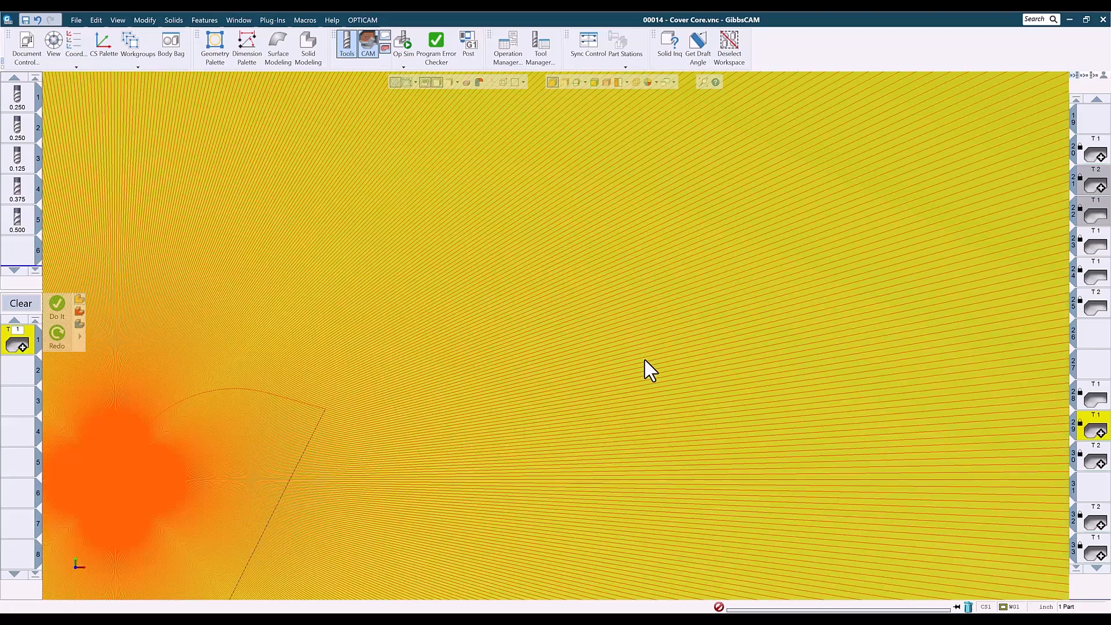
{"action": "scroll", "coordinate": [637, 361], "scroll_direction": "down", "scroll_amount": 6}
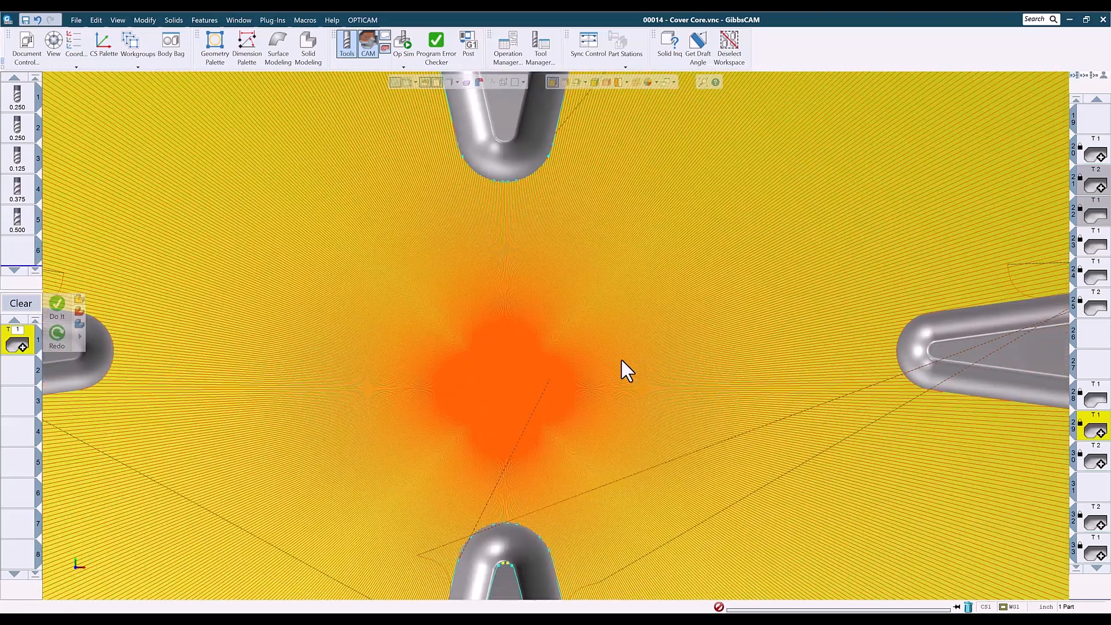
{"action": "scroll", "coordinate": [637, 350], "scroll_direction": "down", "scroll_amount": 2}
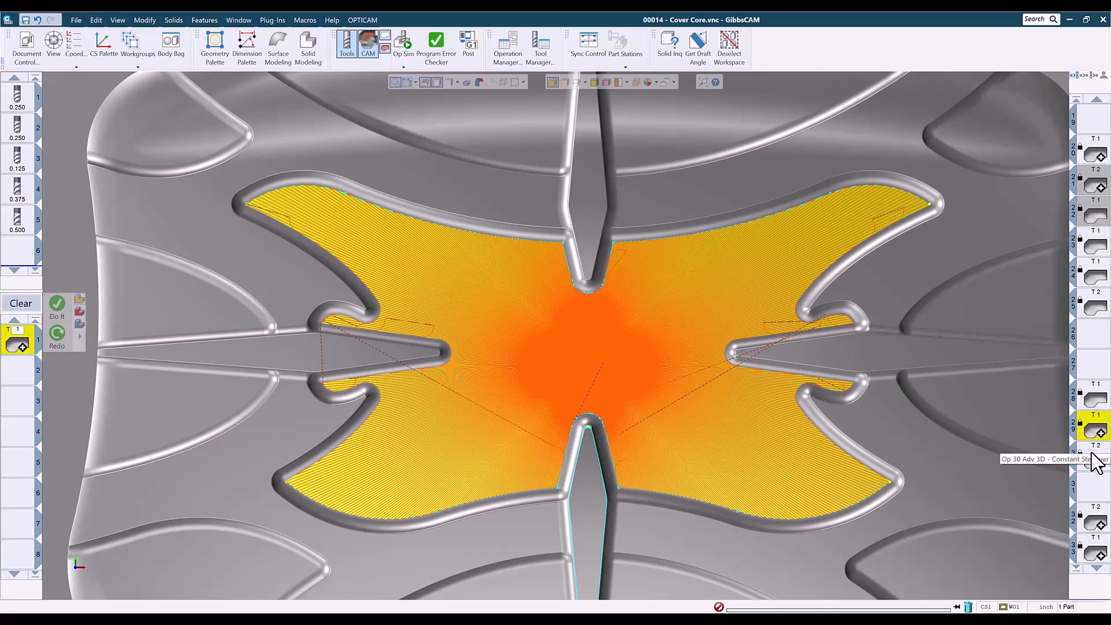
Load the constant-stepover operation and examine its pocket toolpath from the top and isometric views.
{"action": "key", "text": "ctrl+i"}
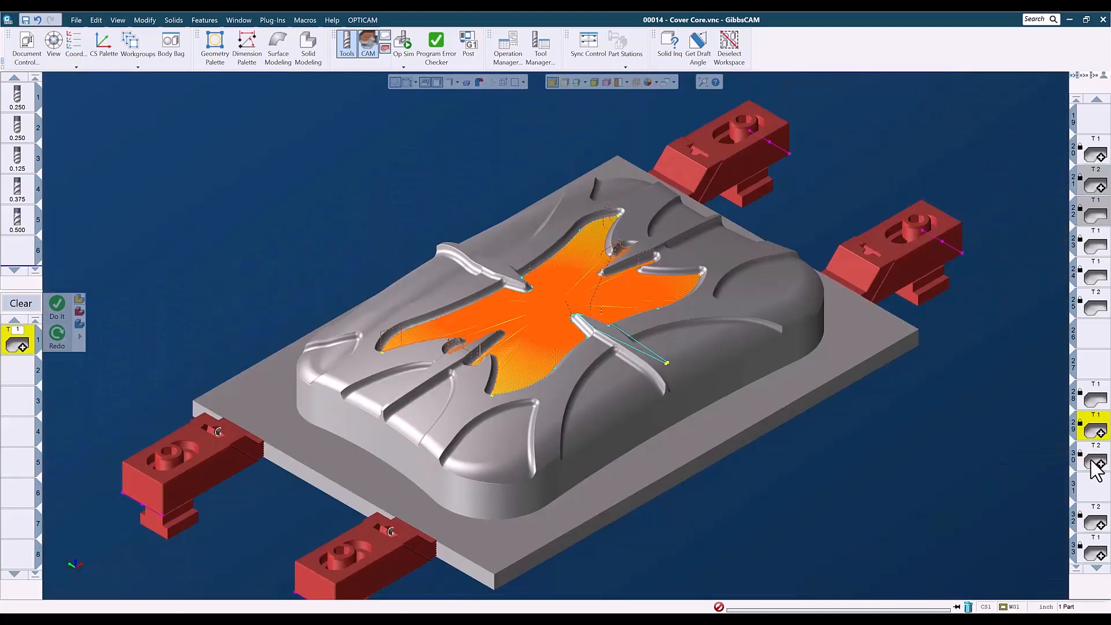
{"action": "left_click", "coordinate": [1095, 463]}
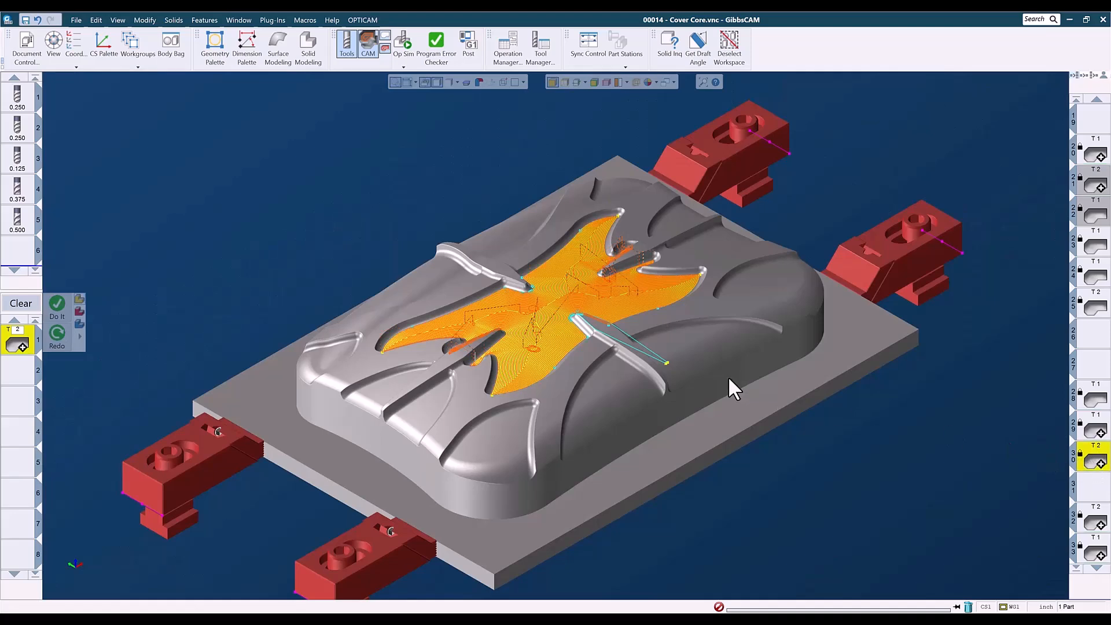
{"action": "key", "text": "ctrl+t"}
{"action": "left_click_drag", "start_coordinate": [444, 282], "coordinate": [666, 418]}
{"action": "scroll", "coordinate": [312, 331], "scroll_direction": "down", "scroll_amount": 2}
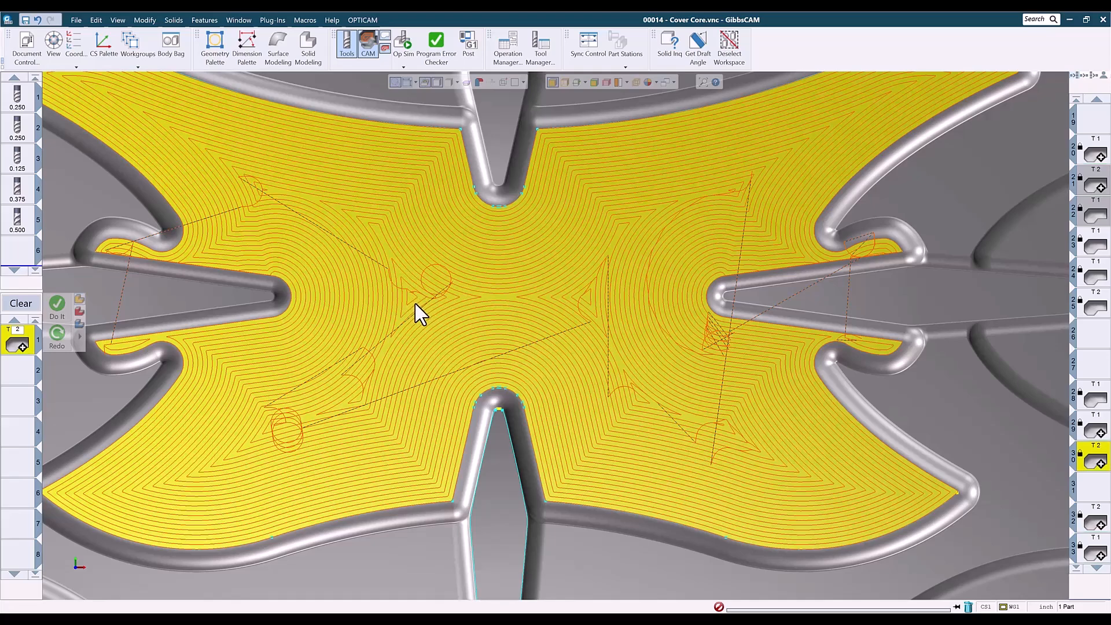
{"action": "scroll", "coordinate": [416, 409], "scroll_direction": "down", "scroll_amount": 1}
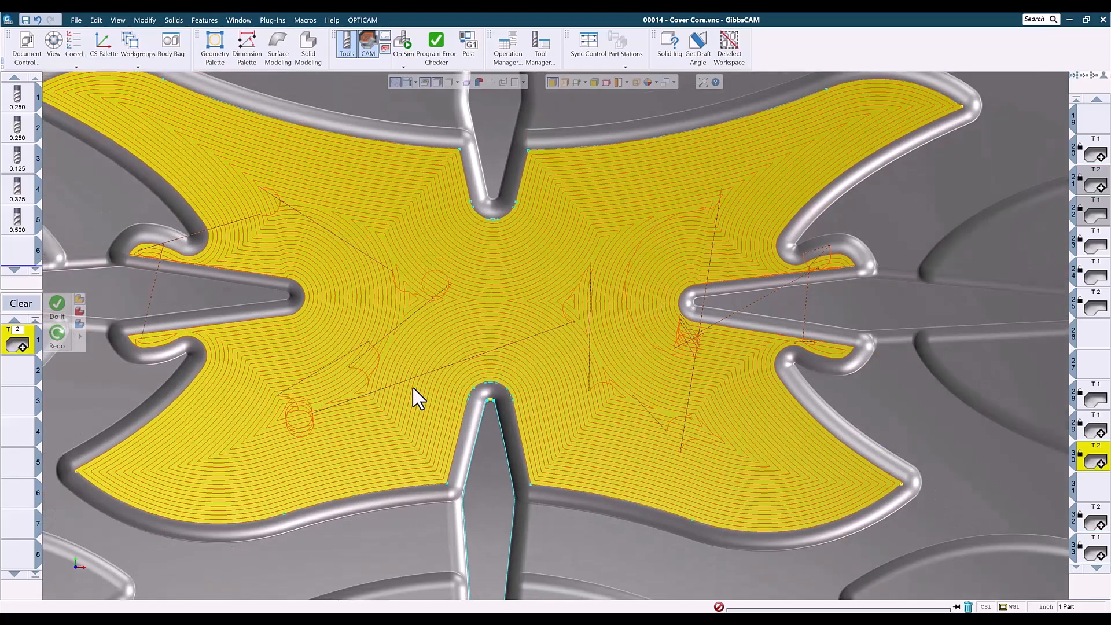
{"action": "key", "text": "ctrl+i"}
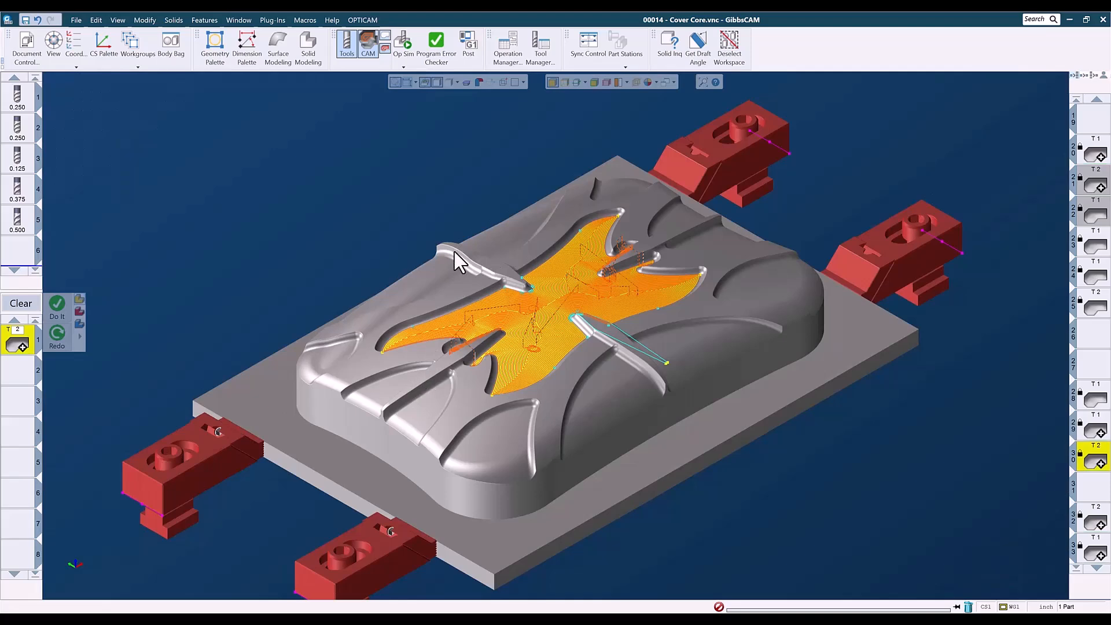
{"action": "scroll", "coordinate": [644, 398], "scroll_direction": "up", "scroll_amount": 3}
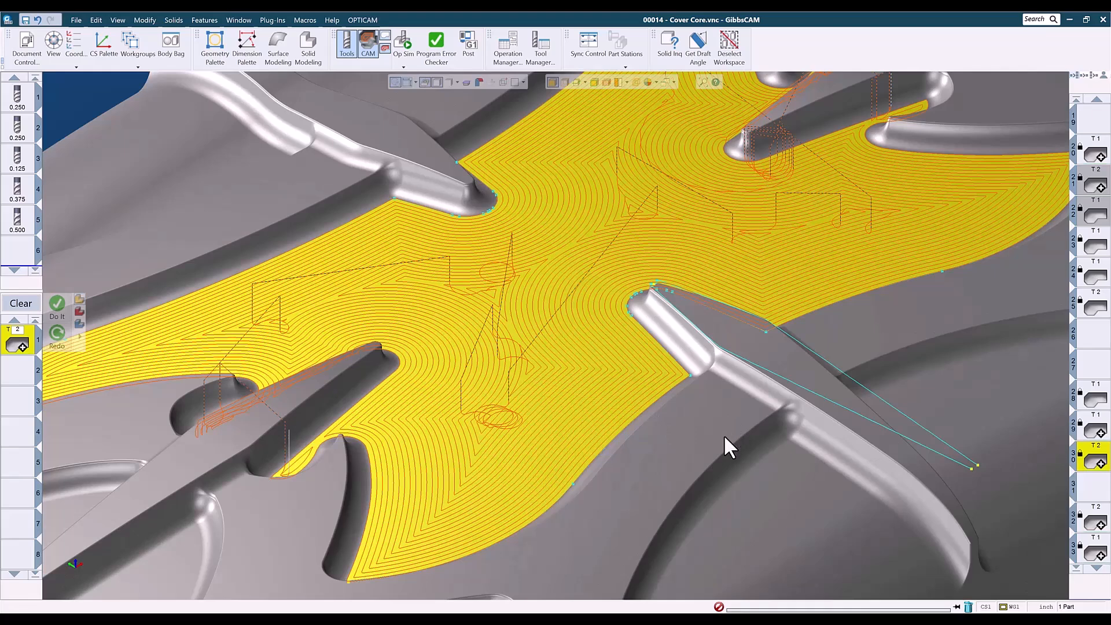
{"action": "scroll", "coordinate": [724, 435], "scroll_direction": "down", "scroll_amount": 3}
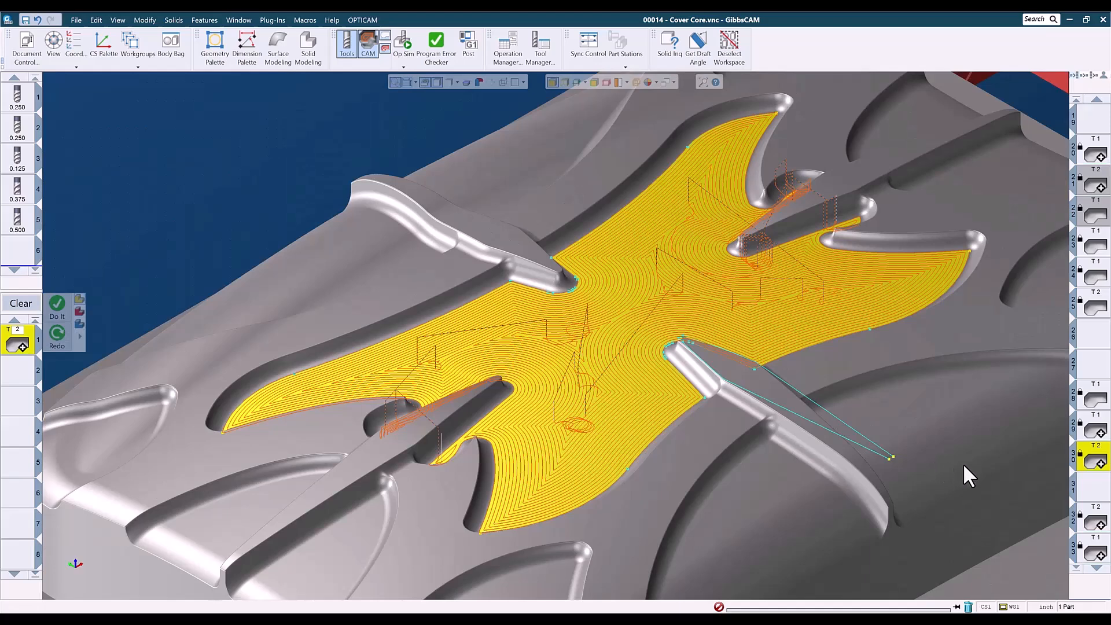
Load the following T2 pocket operation and zoom in to examine its toolpath around the central ribs.
{"action": "left_click", "coordinate": [1092, 518]}
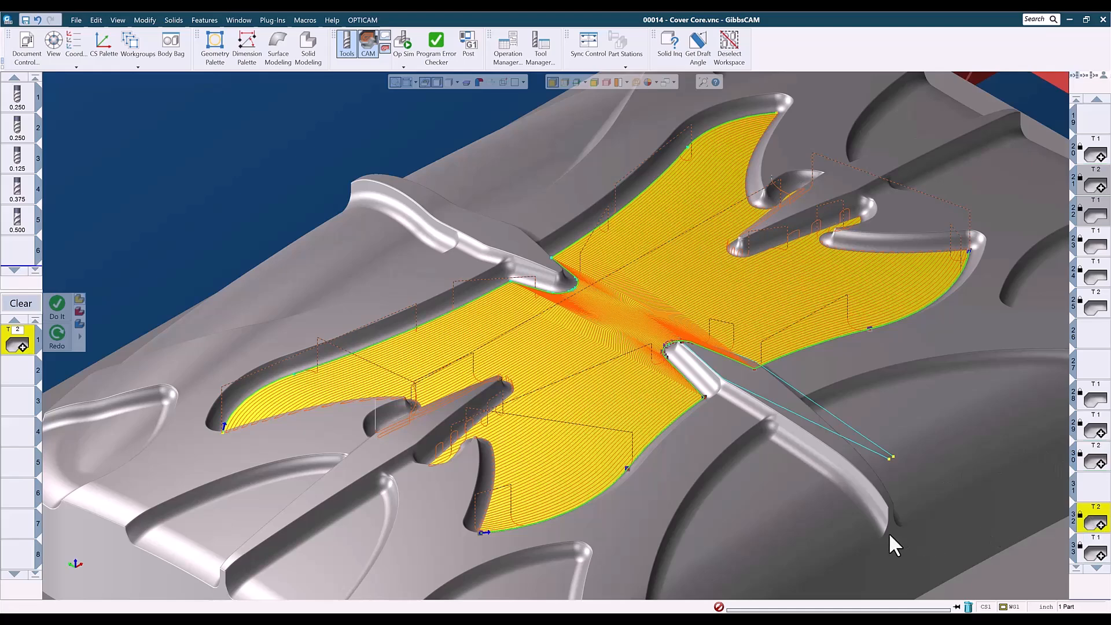
{"action": "key", "text": "ctrl+h"}
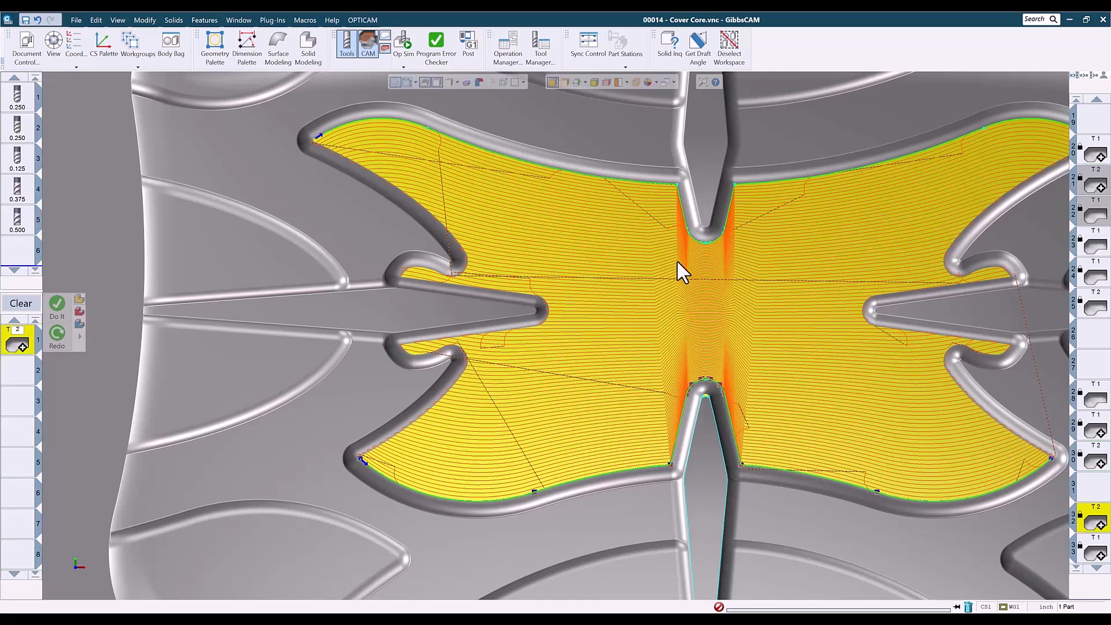
{"action": "scroll", "coordinate": [677, 237], "scroll_direction": "up", "scroll_amount": 3}
{"action": "scroll", "coordinate": [696, 279], "scroll_direction": "up", "scroll_amount": 5}
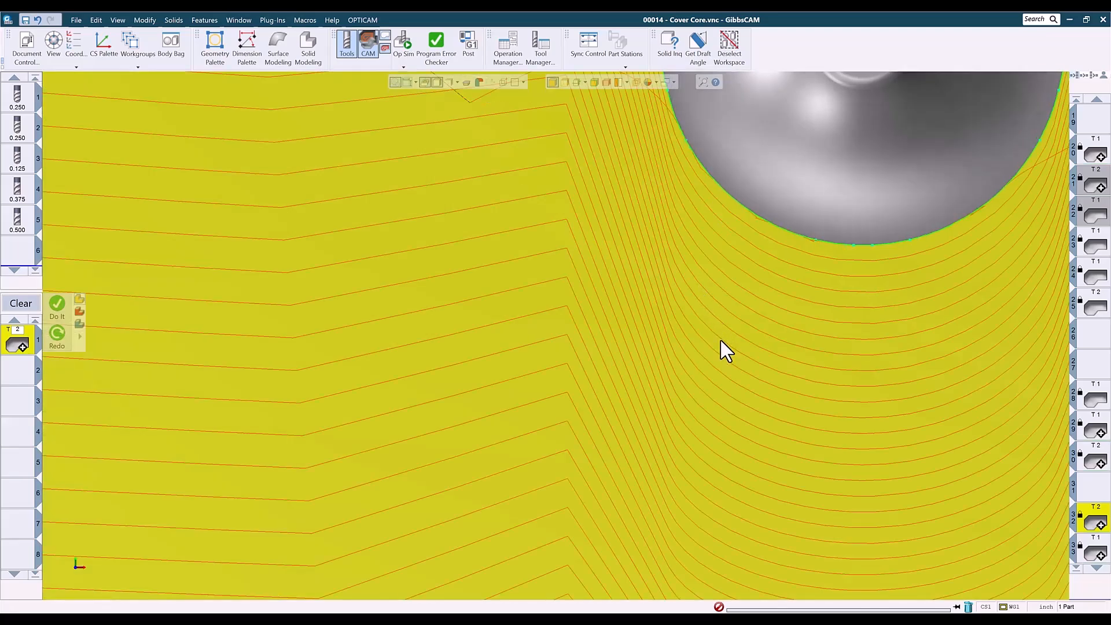
{"action": "scroll", "coordinate": [727, 385], "scroll_direction": "down", "scroll_amount": 2}
{"action": "scroll", "coordinate": [739, 381], "scroll_direction": "down", "scroll_amount": 6}
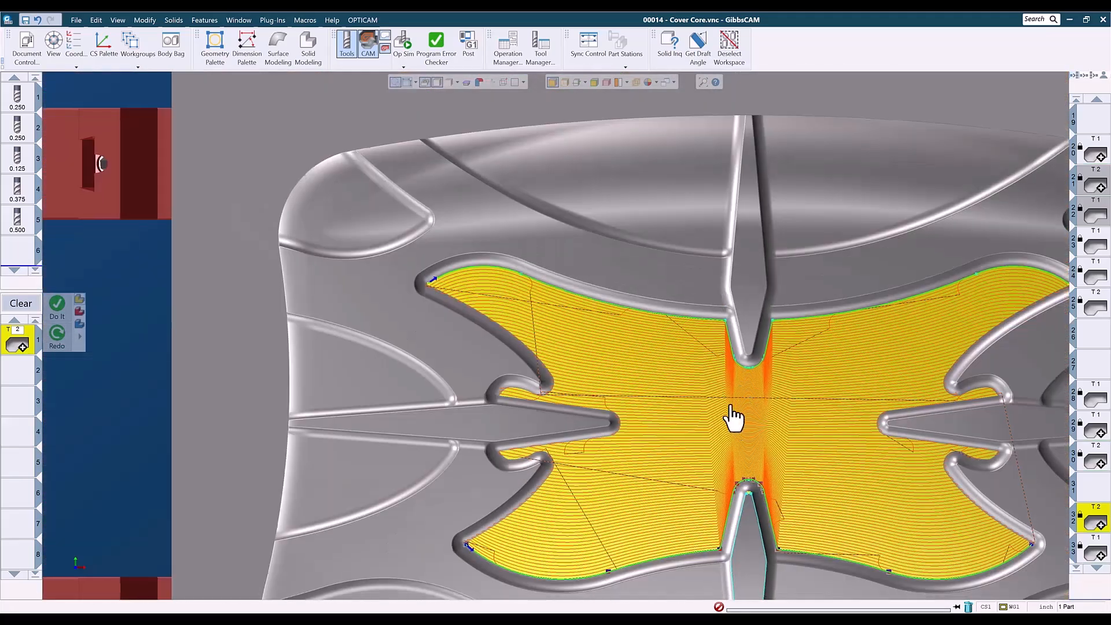
{"action": "middle_click_drag", "start_coordinate": [731, 407], "coordinate": [654, 326]}
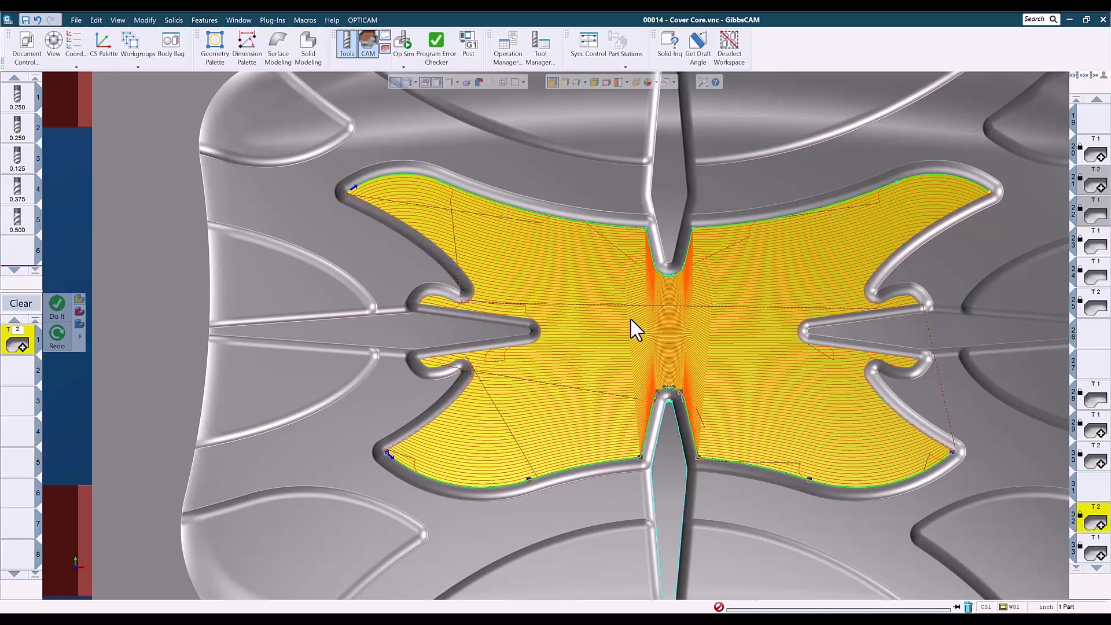
Load the next T1 pocket operation and orbit around the part to examine its toolpath.
{"action": "scroll", "coordinate": [1098, 486], "scroll_direction": "down", "scroll_amount": 3}
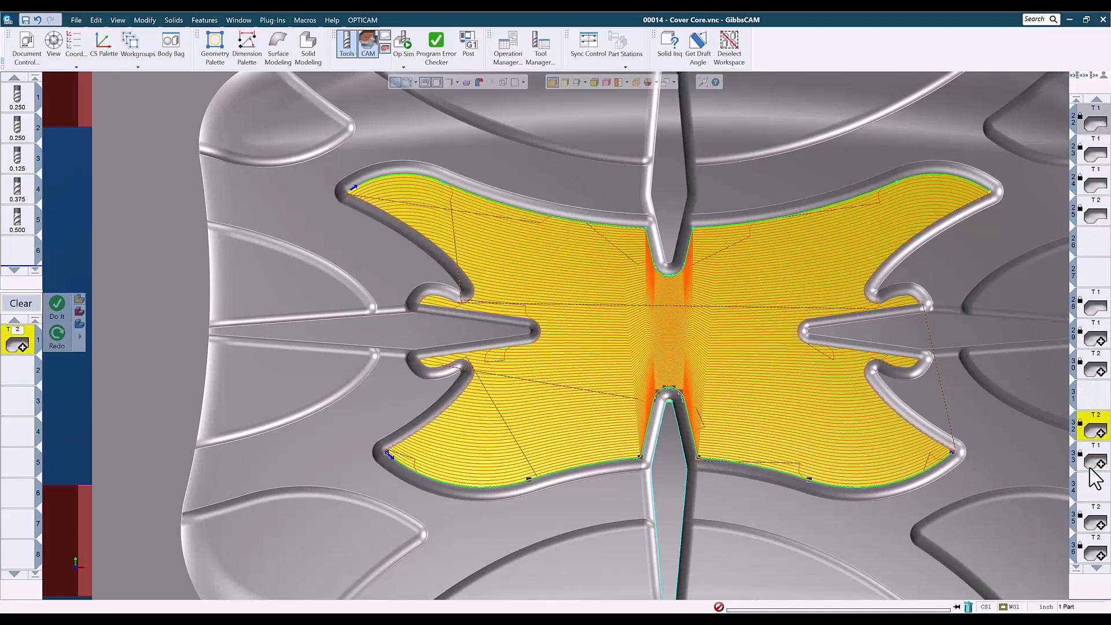
{"action": "left_click", "coordinate": [1093, 459]}
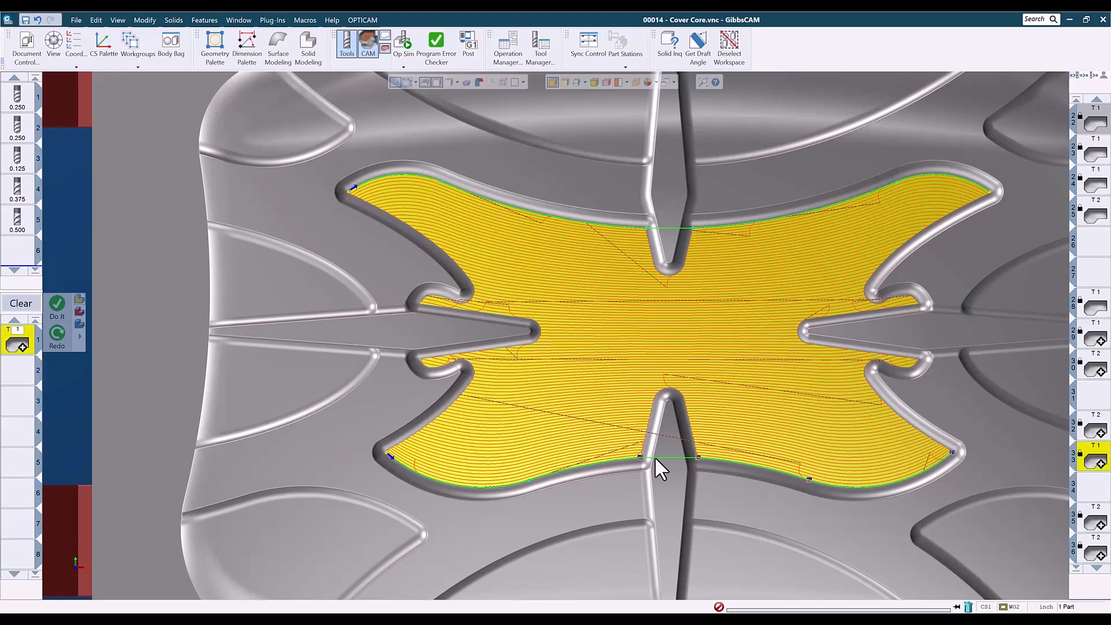
{"action": "middle_click_drag", "start_coordinate": [664, 462], "coordinate": [685, 262]}
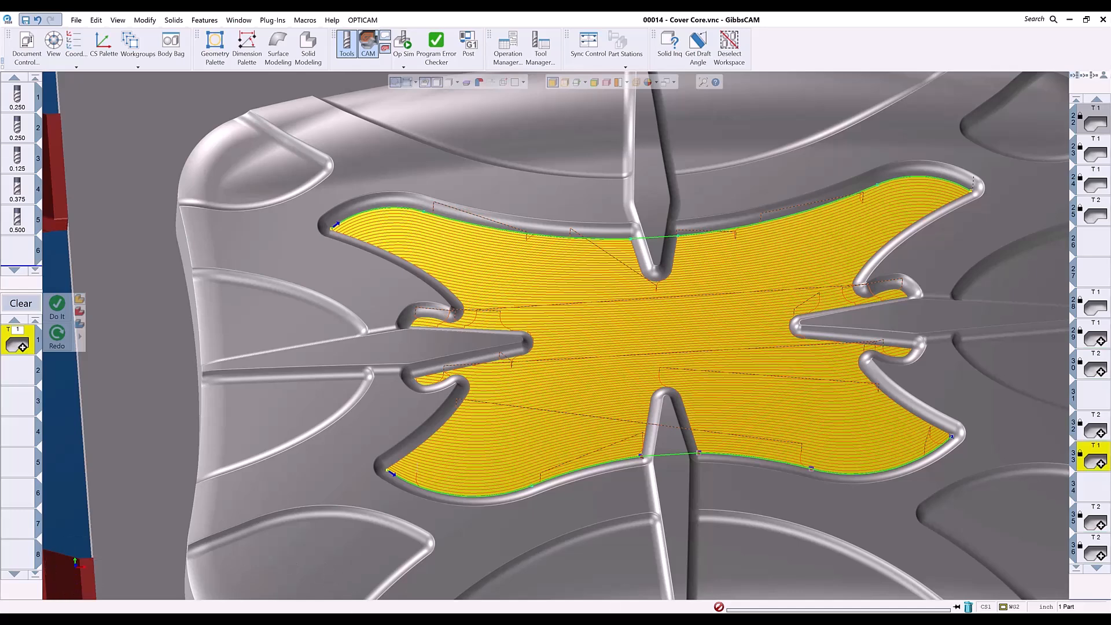
{"action": "left_click", "coordinate": [184, 375]}
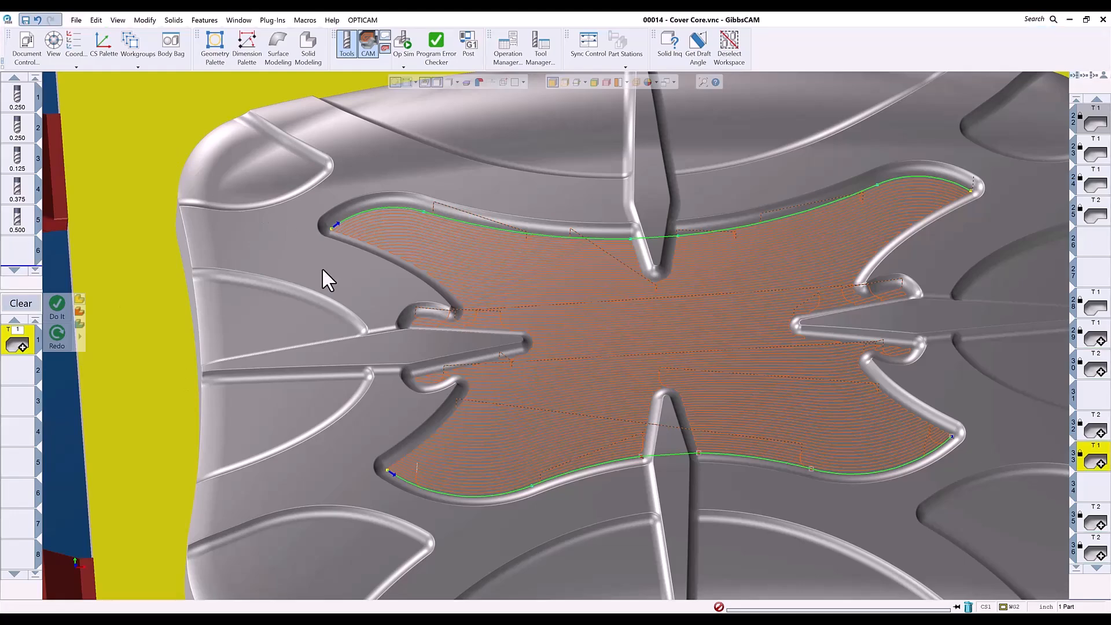
{"action": "scroll", "coordinate": [697, 372], "scroll_direction": "down", "scroll_amount": 3}
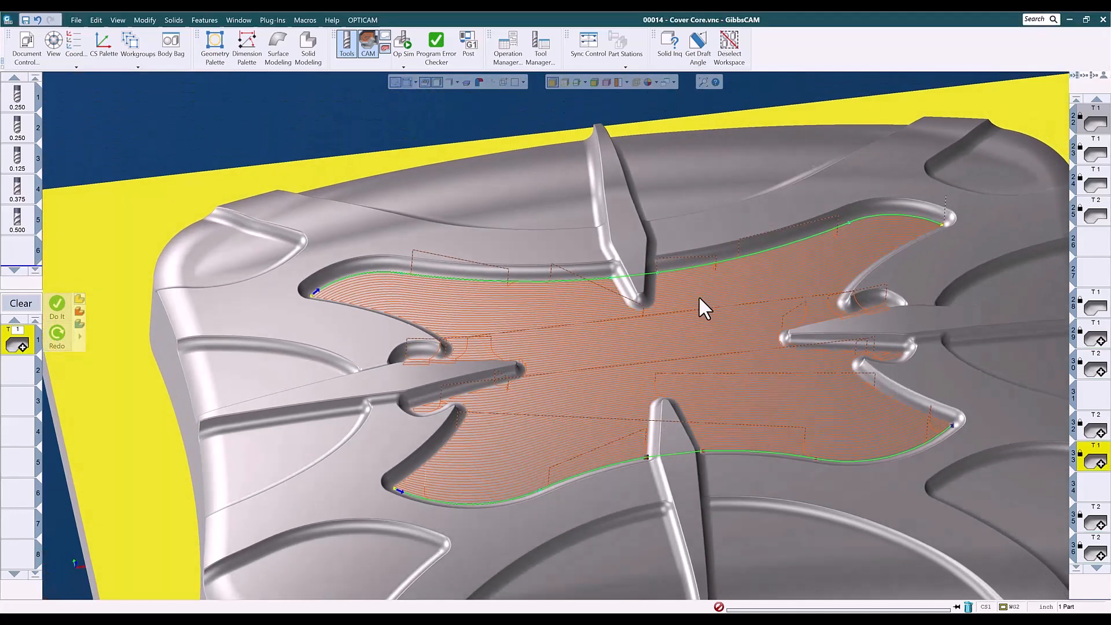
{"action": "scroll", "coordinate": [699, 296], "scroll_direction": "down", "scroll_amount": 4}
{"action": "middle_click_drag", "start_coordinate": [752, 340], "coordinate": [810, 325]}
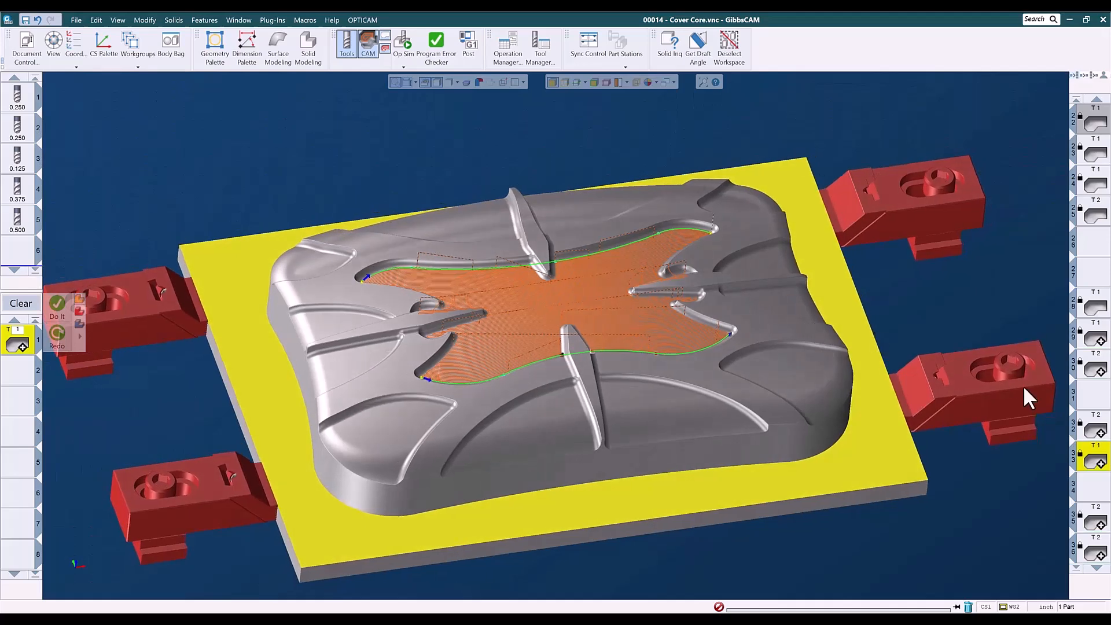
Load the side-branch pocket operations in turn, including the raster lace cut, and rotate to examine their toolpaths.
{"action": "scroll", "coordinate": [1093, 492], "scroll_direction": "down", "scroll_amount": 2}
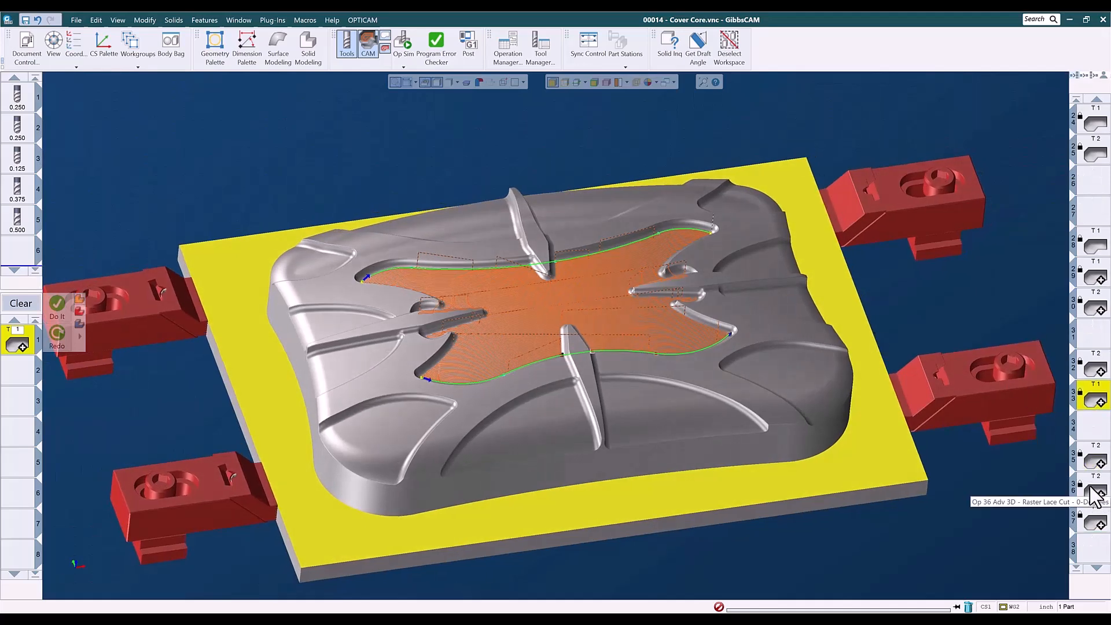
{"action": "left_click", "coordinate": [1093, 462]}
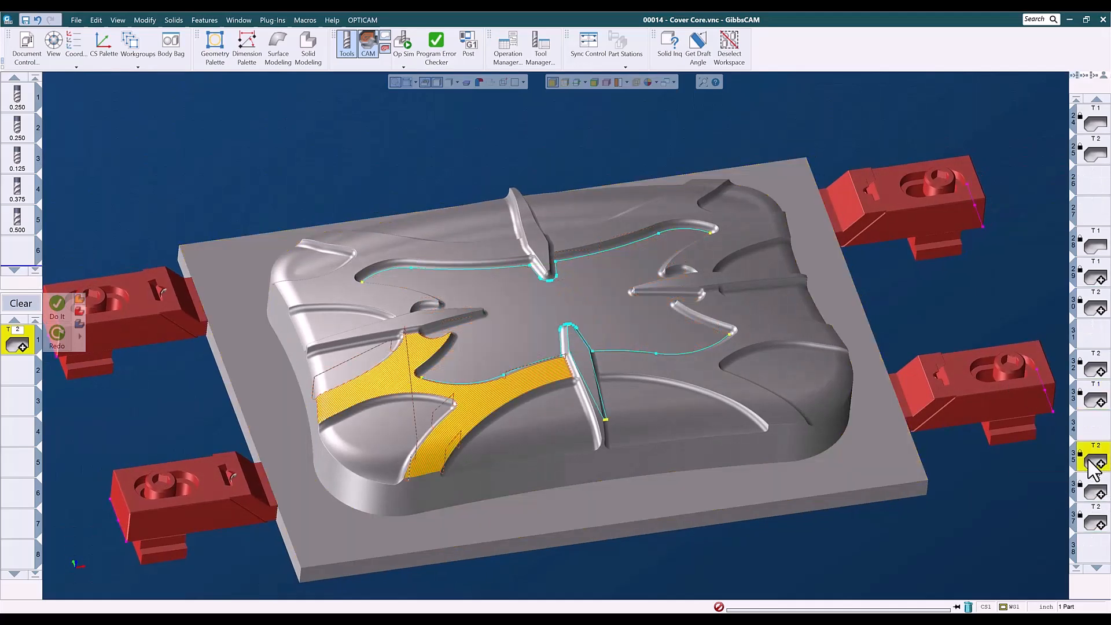
{"action": "left_click_drag", "start_coordinate": [342, 314], "coordinate": [575, 507]}
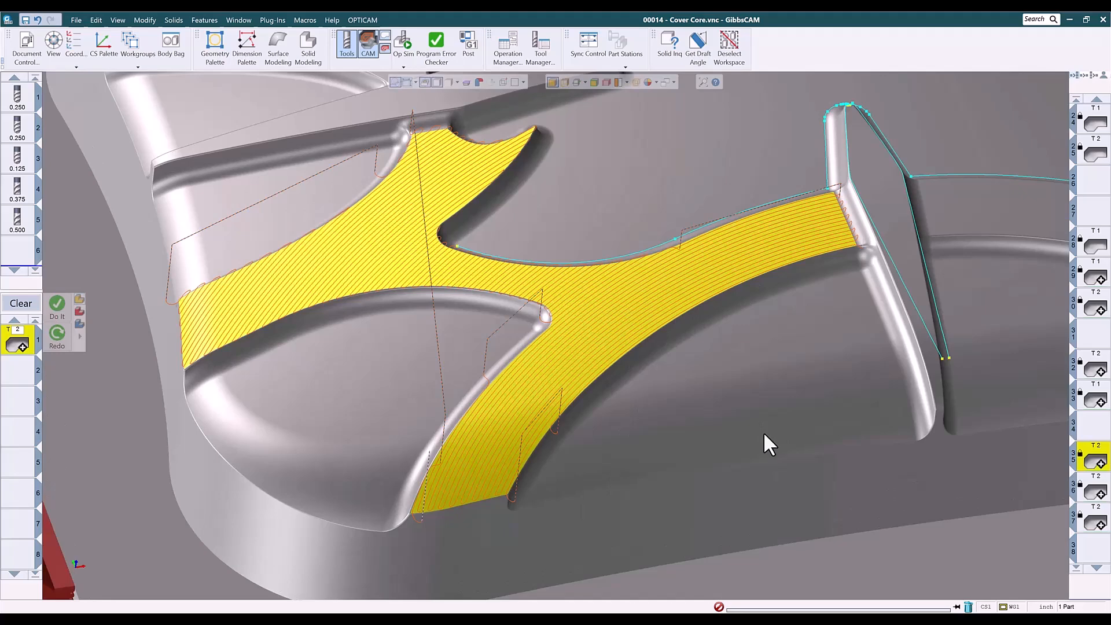
{"action": "scroll", "coordinate": [753, 439], "scroll_direction": "down", "scroll_amount": 3}
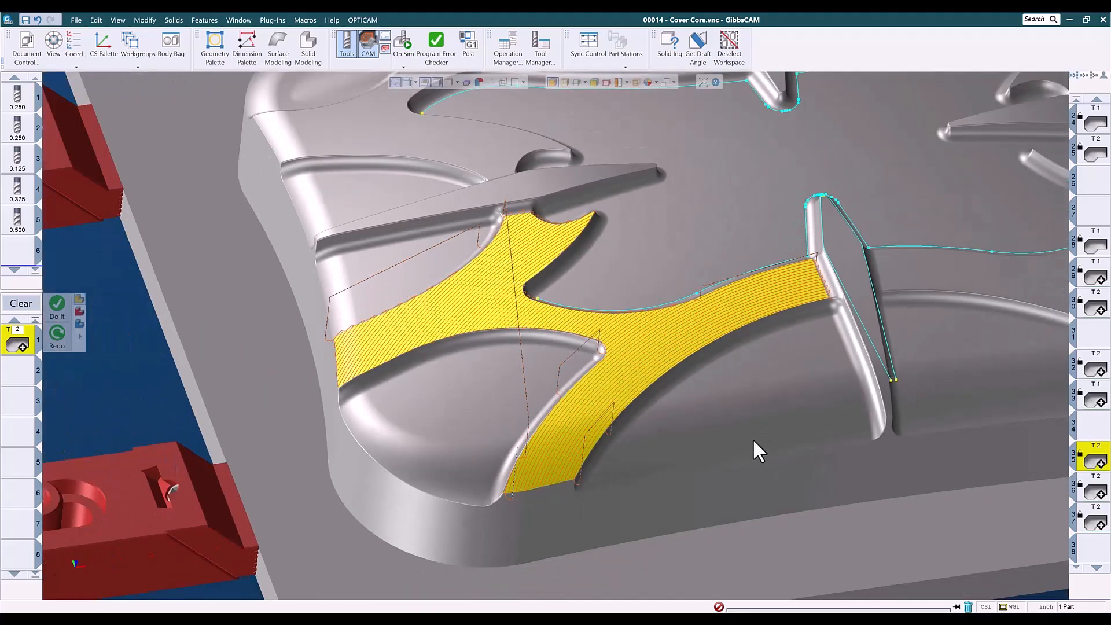
{"action": "middle_click_drag", "start_coordinate": [748, 446], "coordinate": [575, 444]}
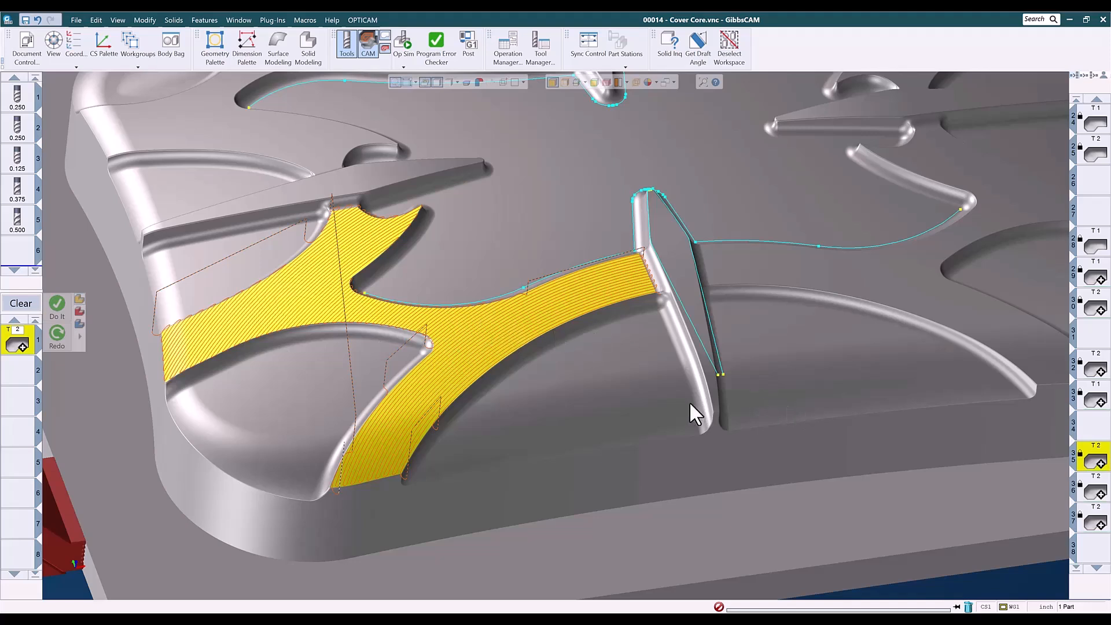
{"action": "left_click", "coordinate": [1098, 493]}
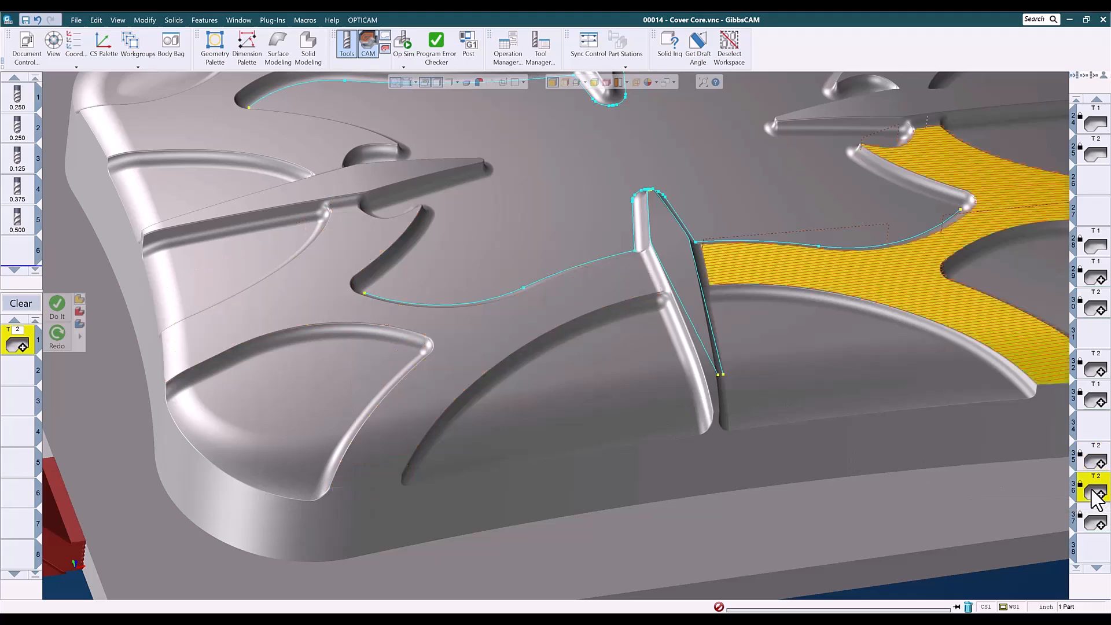
{"action": "middle_click_drag", "start_coordinate": [1033, 414], "coordinate": [689, 465]}
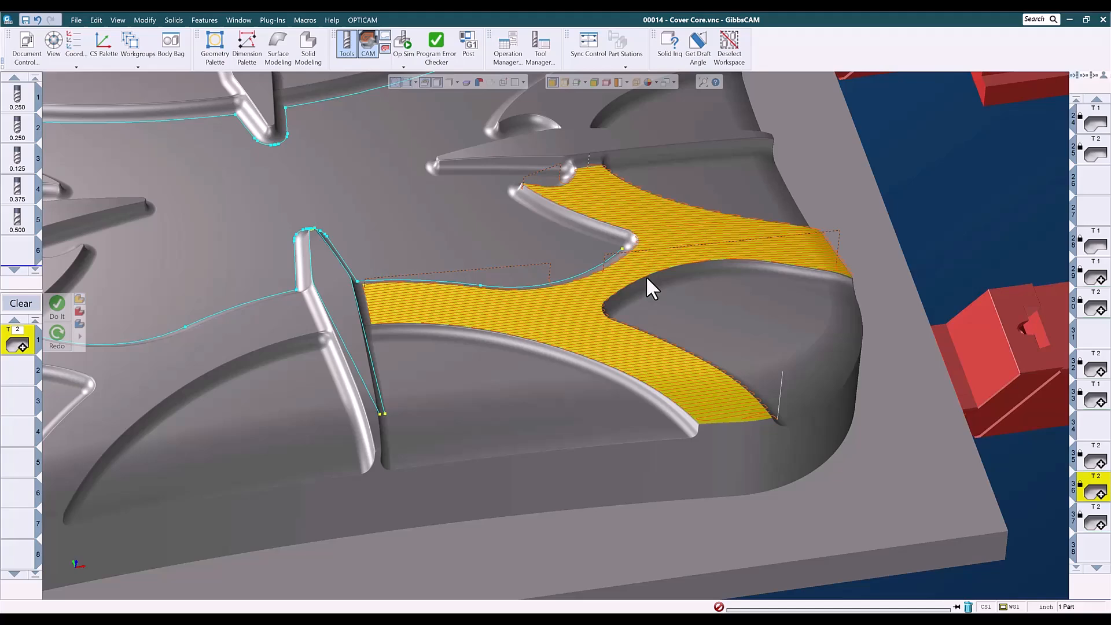
Load the next T2 pocket operation and pan around its toolpath in the top view.
{"action": "middle_click_drag", "start_coordinate": [629, 276], "coordinate": [628, 459]}
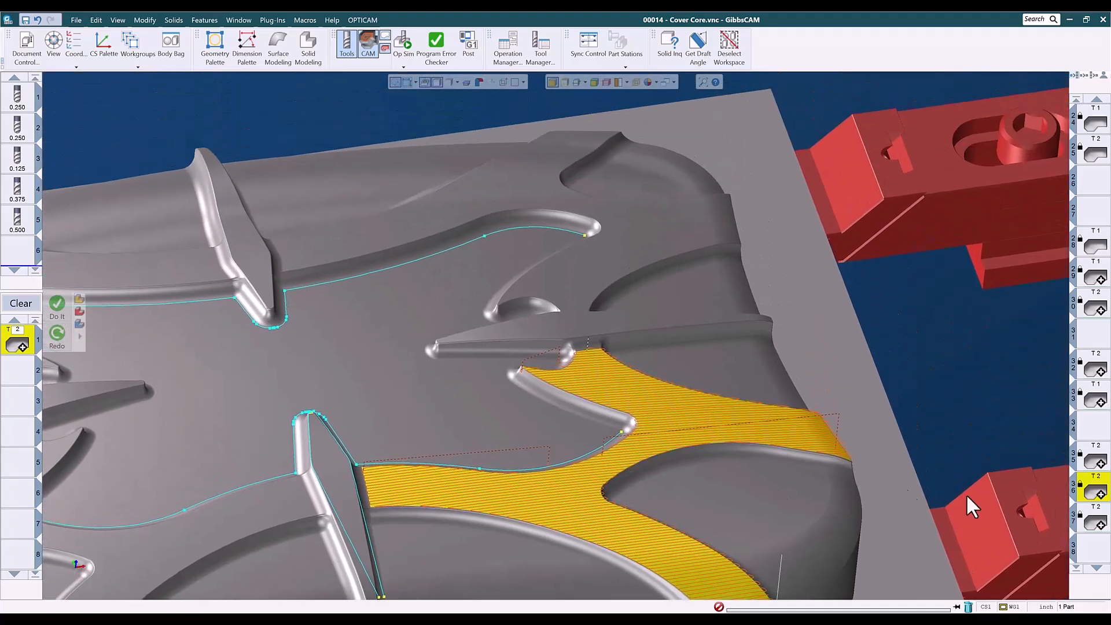
{"action": "left_click", "coordinate": [1095, 523]}
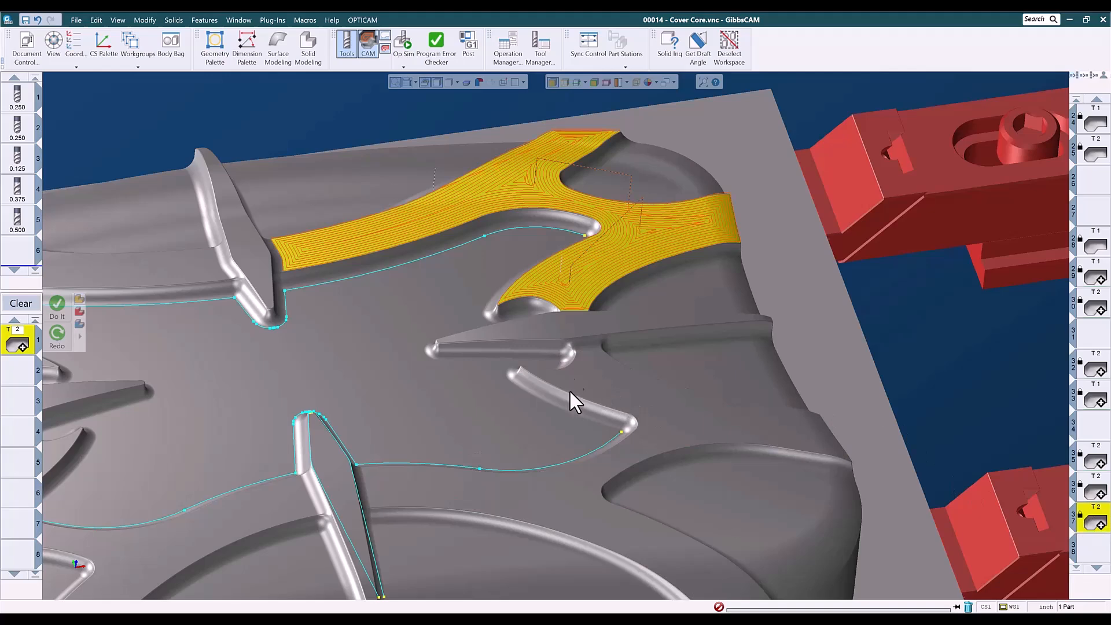
{"action": "key", "text": "ctrl+h"}
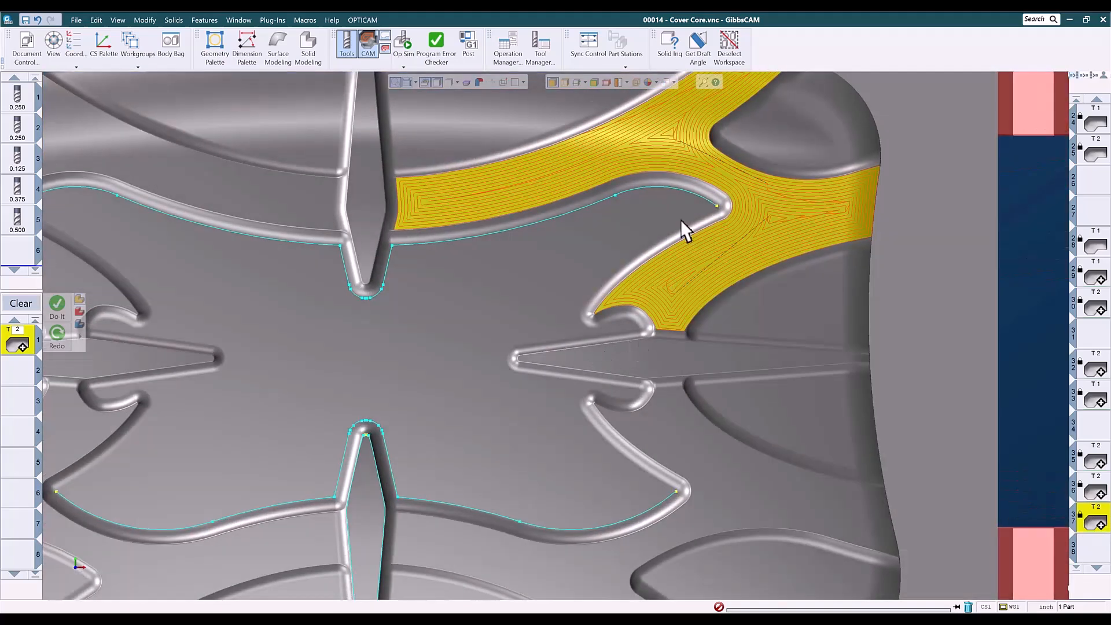
{"action": "middle_click_drag", "start_coordinate": [682, 232], "coordinate": [642, 342]}
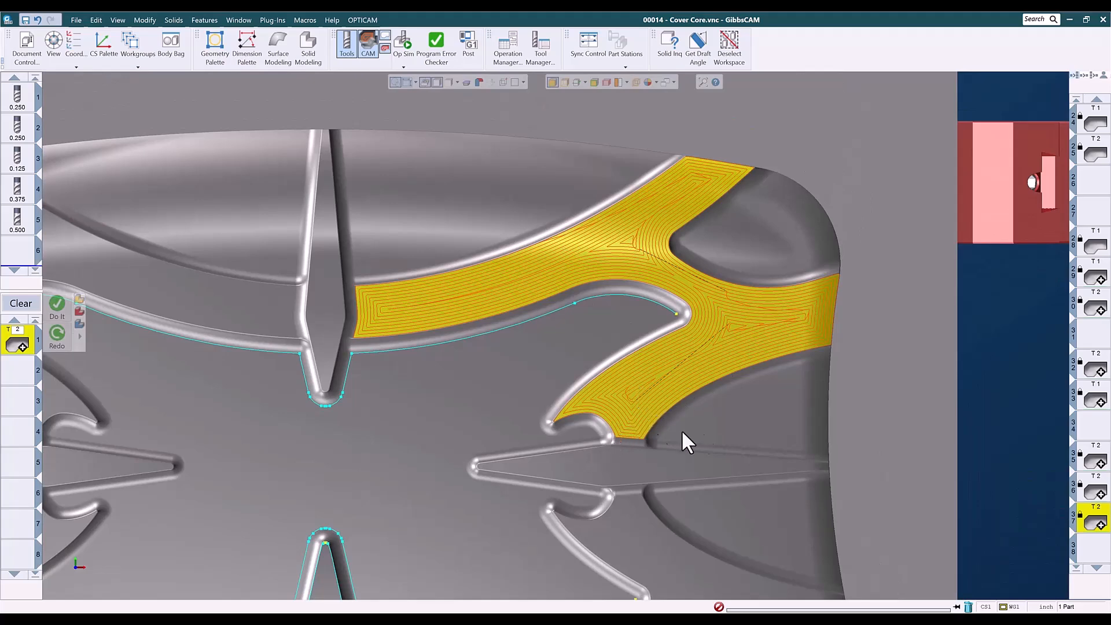
{"action": "middle_click_drag", "start_coordinate": [474, 411], "coordinate": [784, 403]}
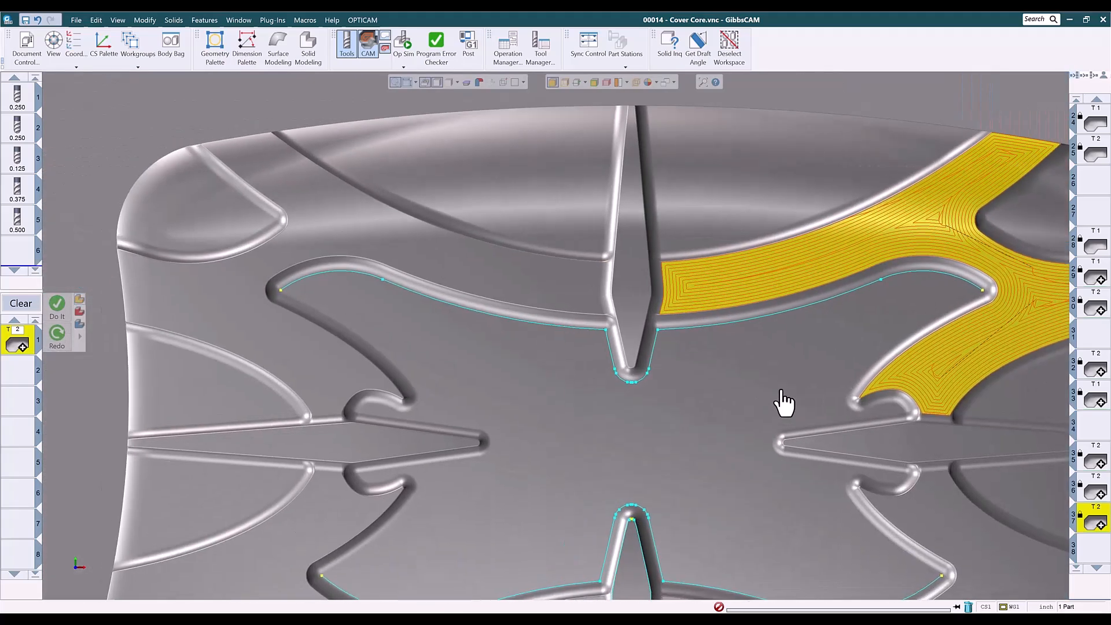
Load the following T2 and T1 pocket operations and zoom in on the T1 toolpath in the isometric view.
{"action": "scroll", "coordinate": [1093, 503], "scroll_direction": "down", "scroll_amount": 4}
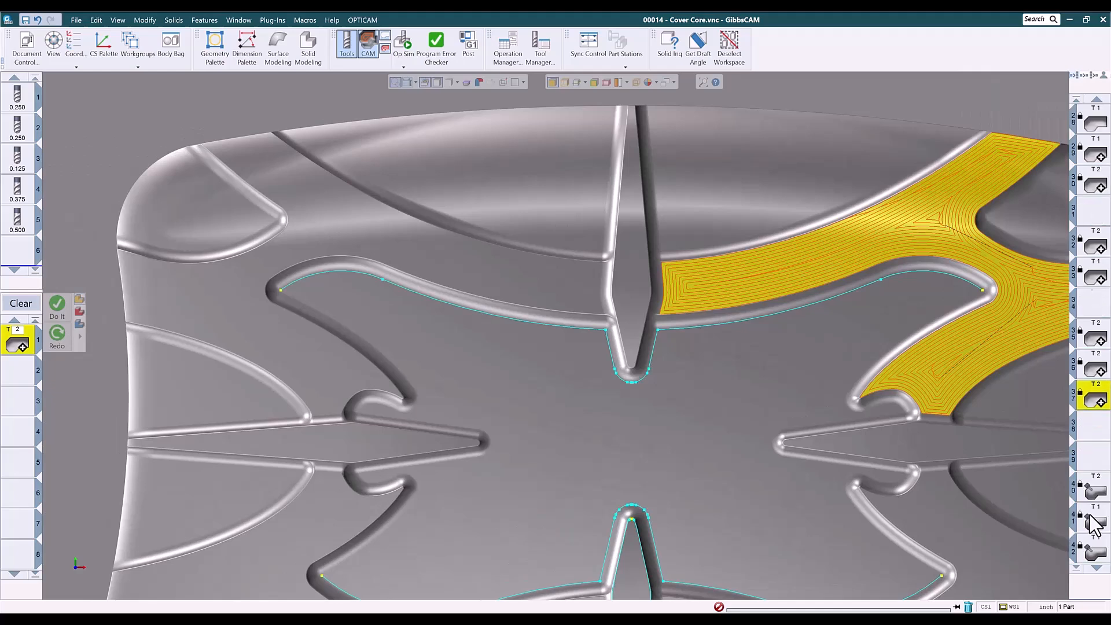
{"action": "left_click", "coordinate": [1093, 495]}
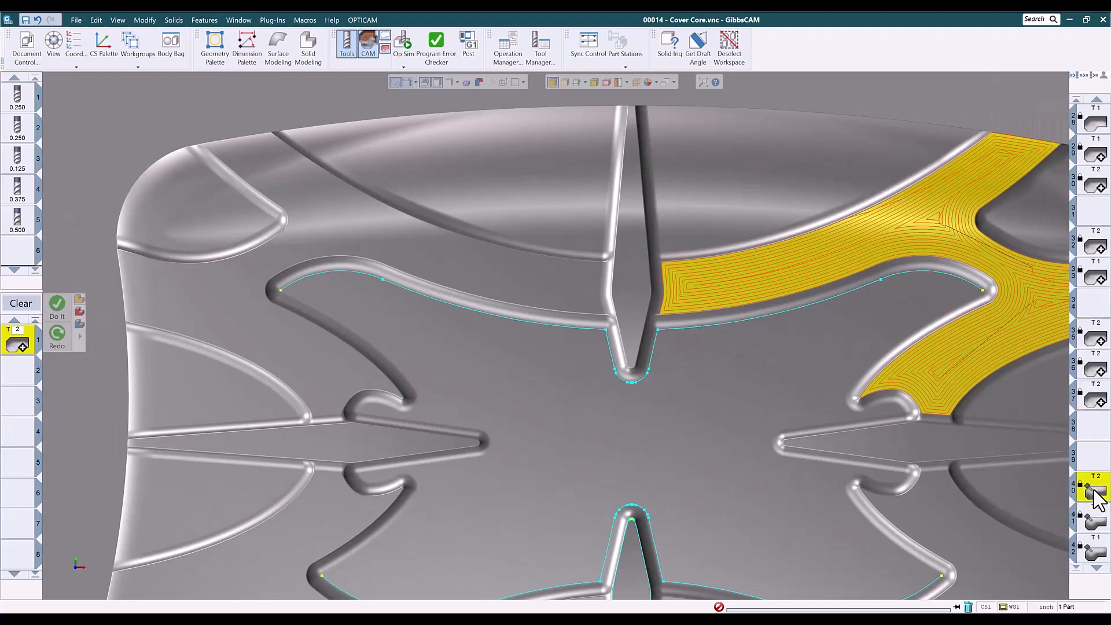
{"action": "middle_click_drag", "start_coordinate": [644, 521], "coordinate": [716, 487]}
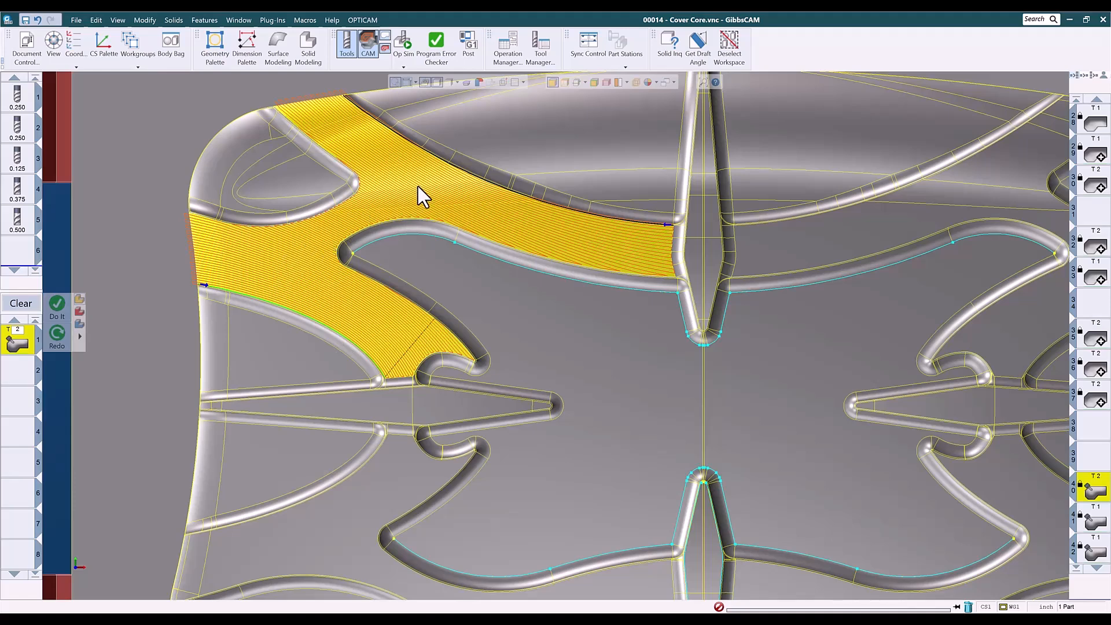
{"action": "left_click", "coordinate": [1096, 522]}
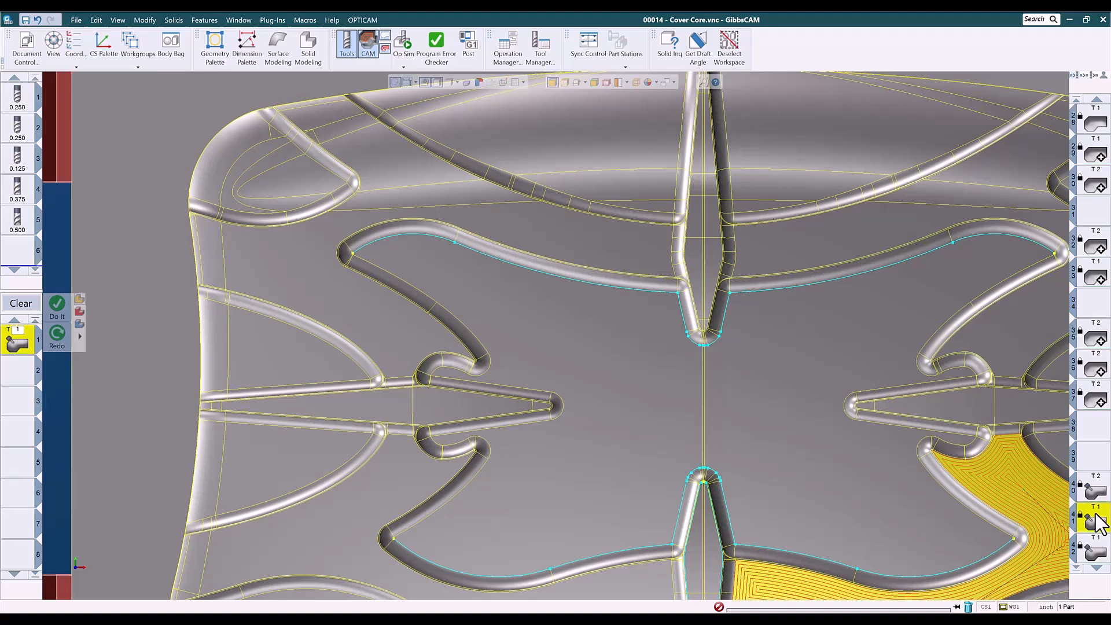
{"action": "key", "text": "ctrl+i"}
{"action": "key", "text": "ctrl+u"}
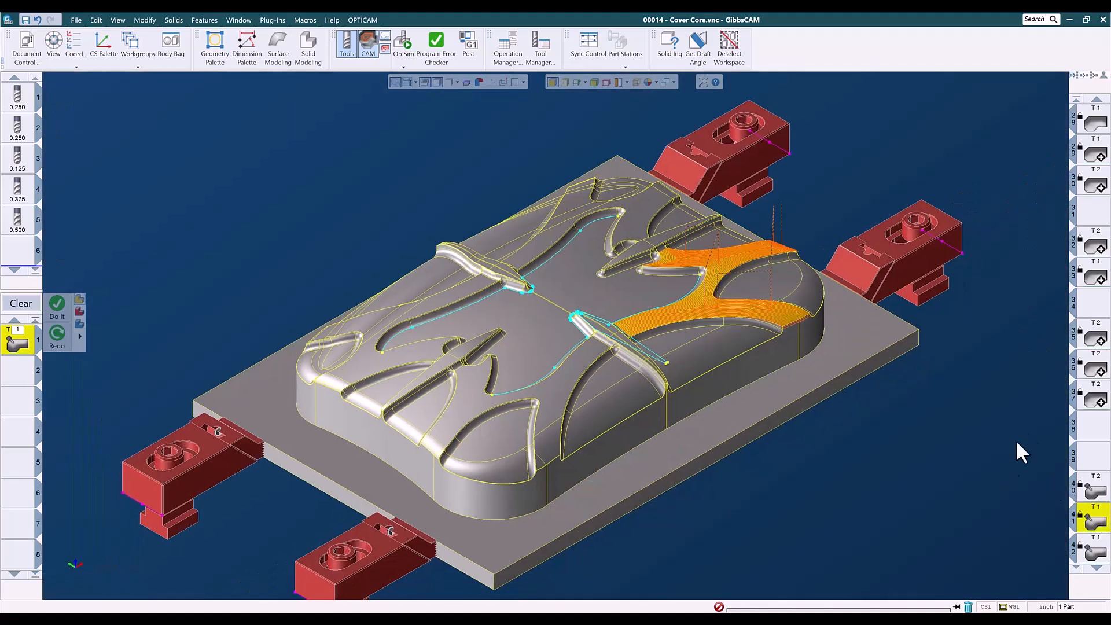
{"action": "scroll", "coordinate": [832, 380], "scroll_direction": "up", "scroll_amount": 5}
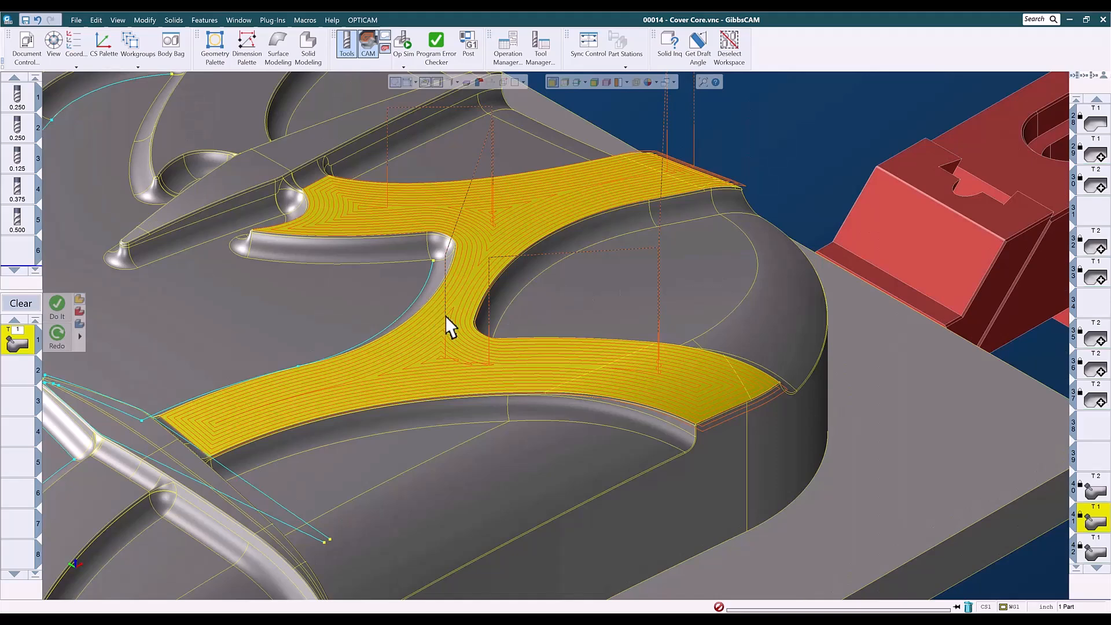
Load the 5-axis Surfaces Morph operations in turn and orbit around the side branch to examine their toolpaths.
{"action": "key", "text": "ctrl+h"}
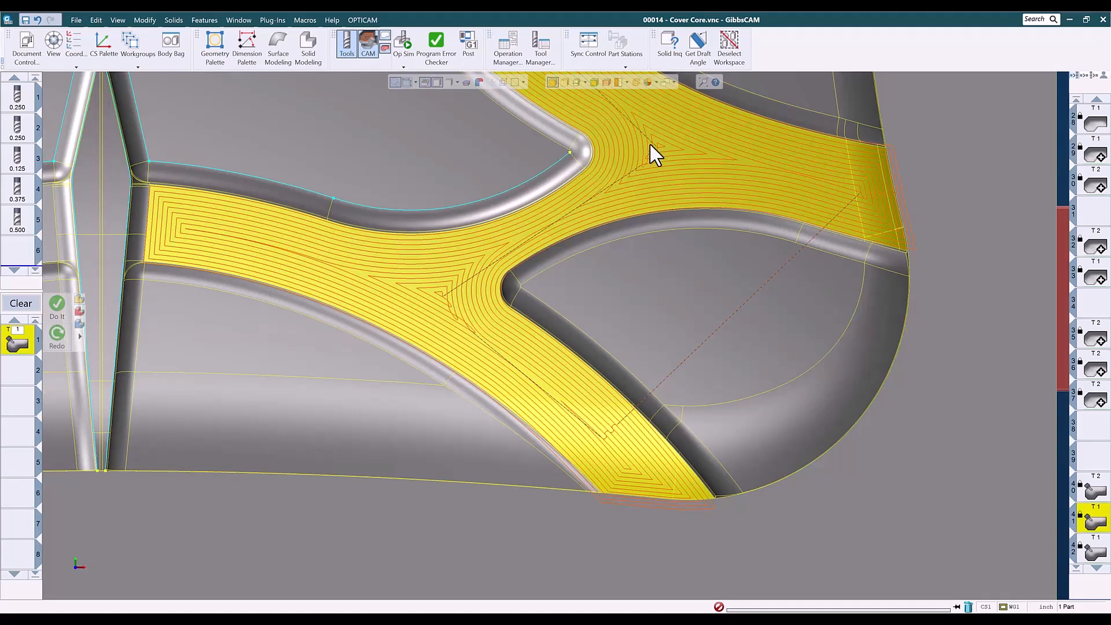
{"action": "scroll", "coordinate": [625, 231], "scroll_direction": "down", "scroll_amount": 3}
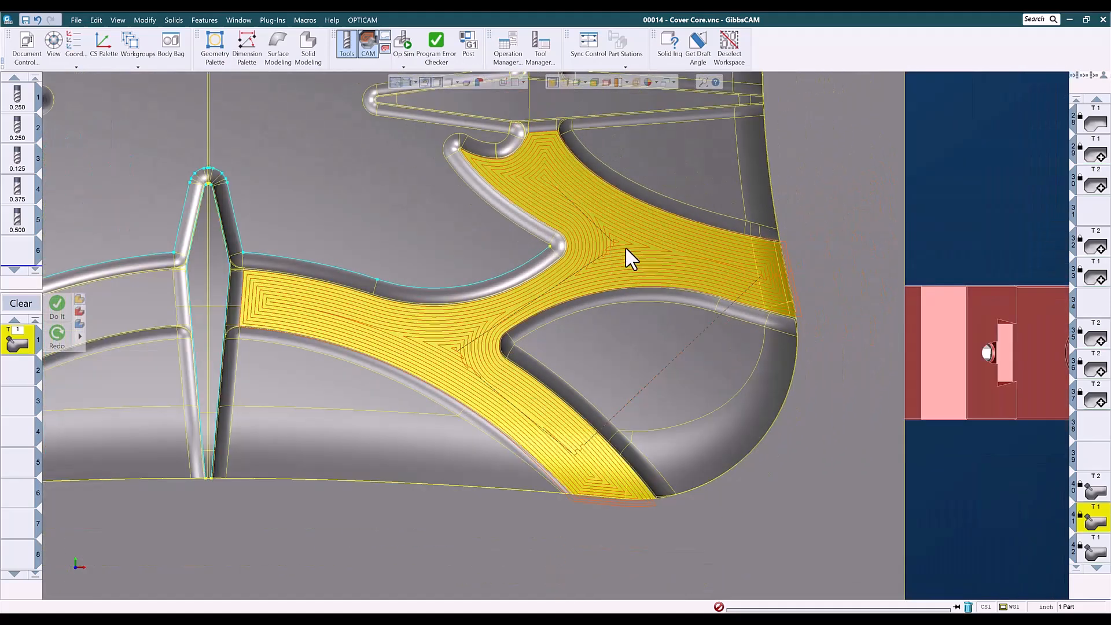
{"action": "scroll", "coordinate": [1078, 470], "scroll_direction": "down", "scroll_amount": 3}
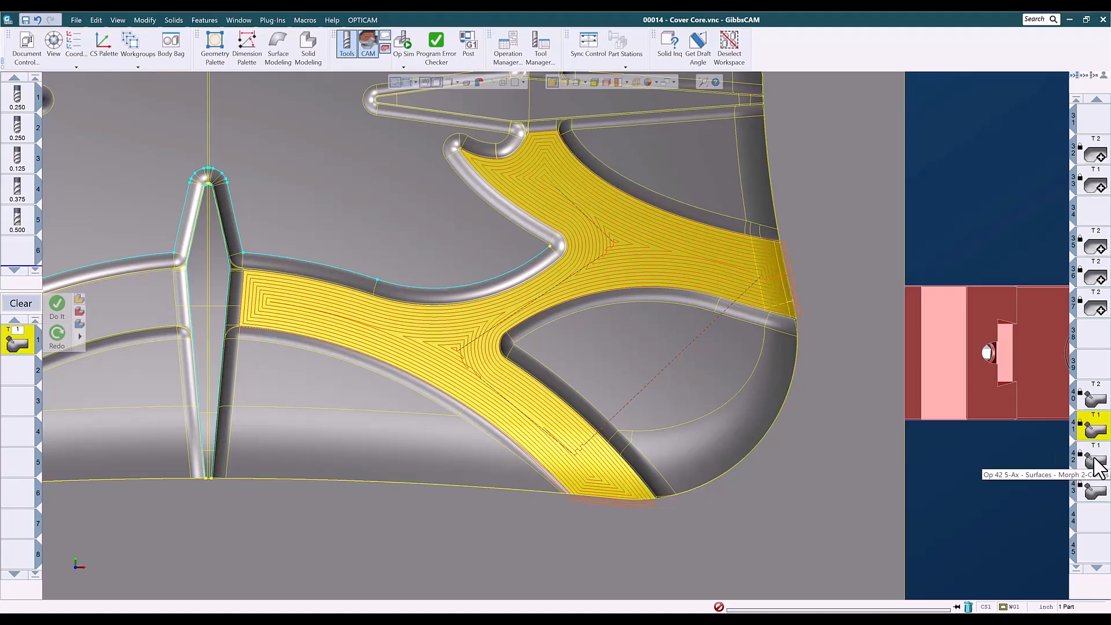
{"action": "middle_click_drag", "start_coordinate": [710, 541], "coordinate": [742, 258]}
{"action": "middle_click_drag", "start_coordinate": [663, 496], "coordinate": [745, 301]}
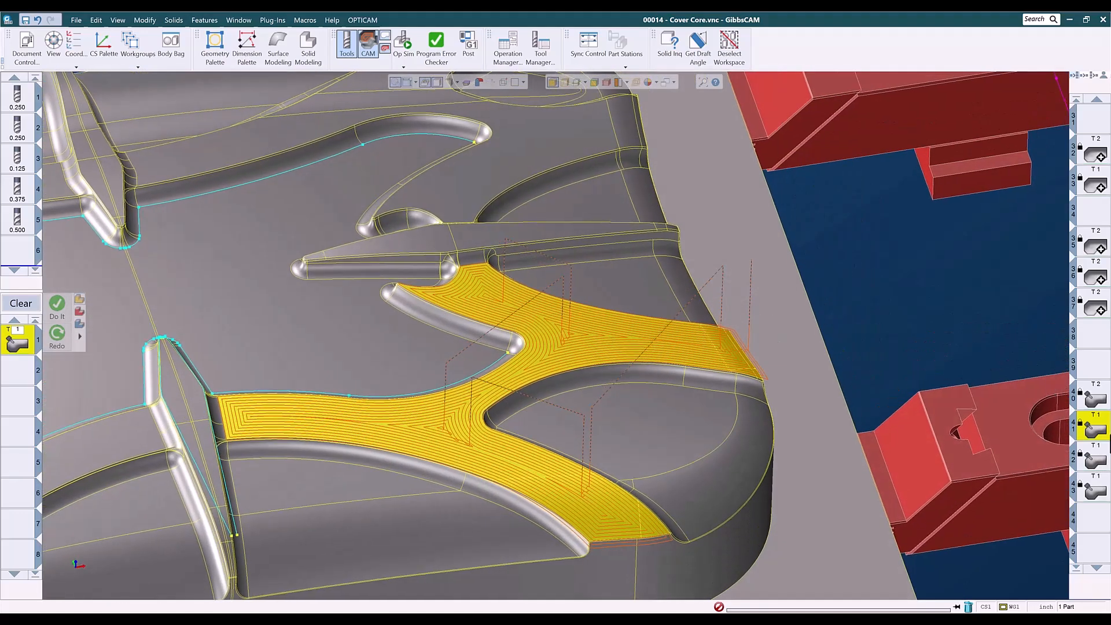
{"action": "left_click", "coordinate": [1071, 458]}
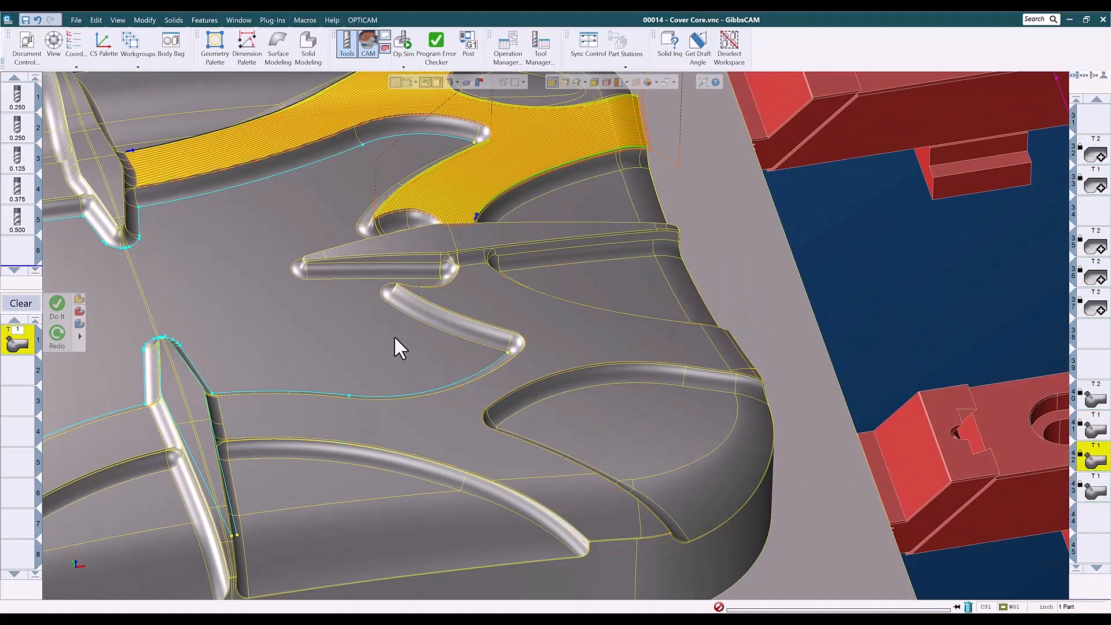
{"action": "middle_click_drag", "start_coordinate": [460, 290], "coordinate": [529, 409]}
{"action": "left_click", "coordinate": [1092, 491]}
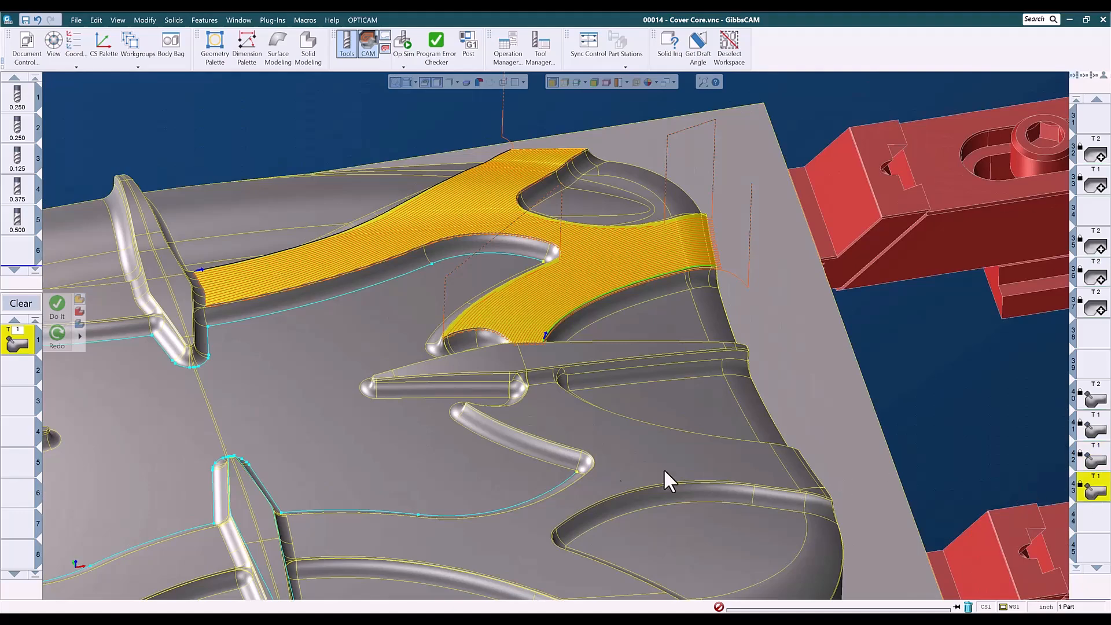
{"action": "mouse_move", "coordinate": [412, 513]}
{"action": "middle_mouse_down"}
{"action": "mouse_move", "coordinate": [741, 272]}
{"action": "mouse_move", "coordinate": [826, 231]}
{"action": "middle_mouse_up"}
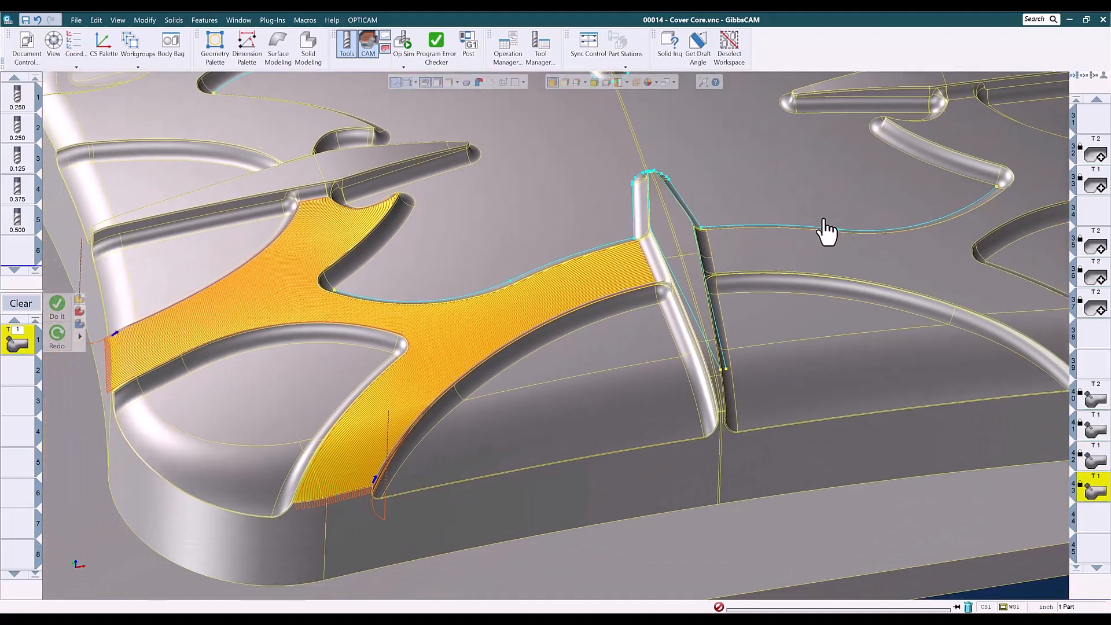
Open the 5-axis process parameters to review its Surface paths settings, and close the dialog.
{"action": "double_click", "coordinate": [21, 337]}
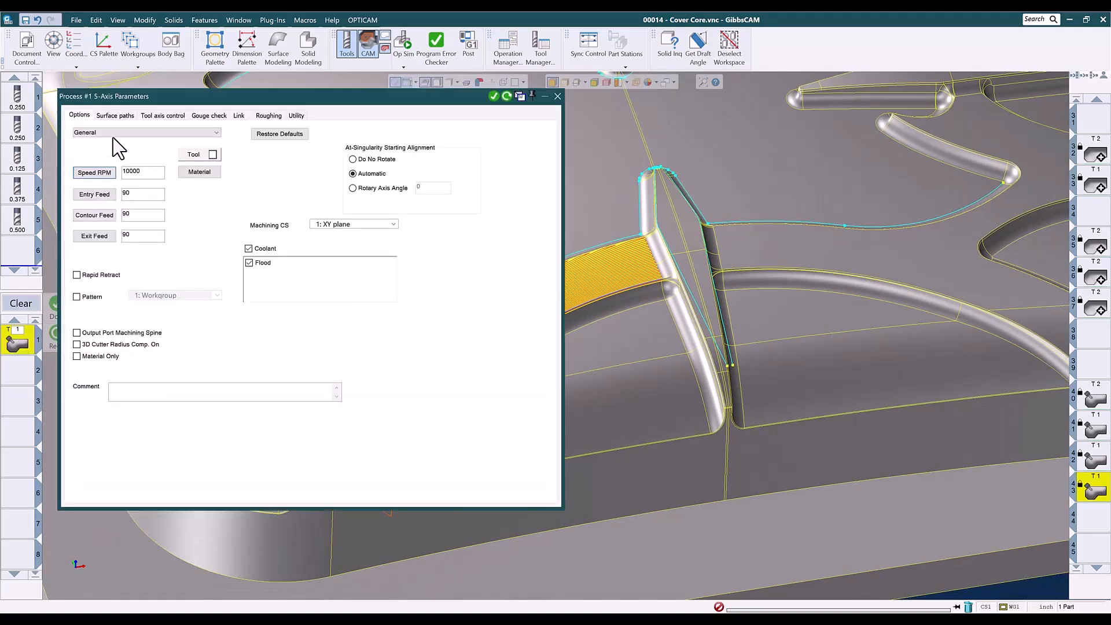
{"action": "left_click", "coordinate": [120, 115]}
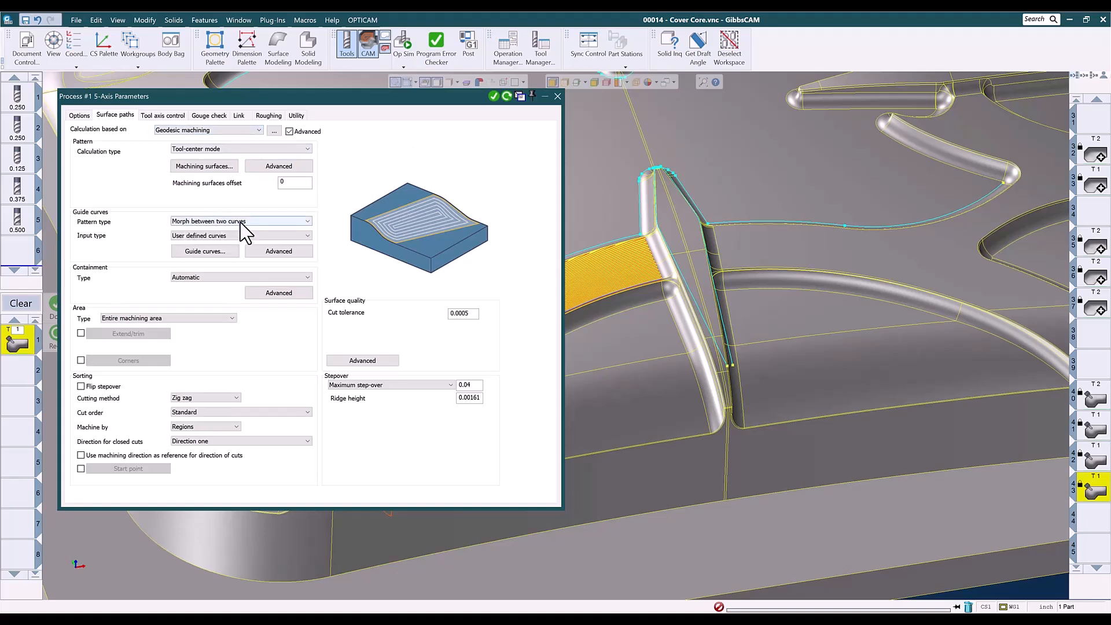
{"action": "left_click", "coordinate": [557, 96]}
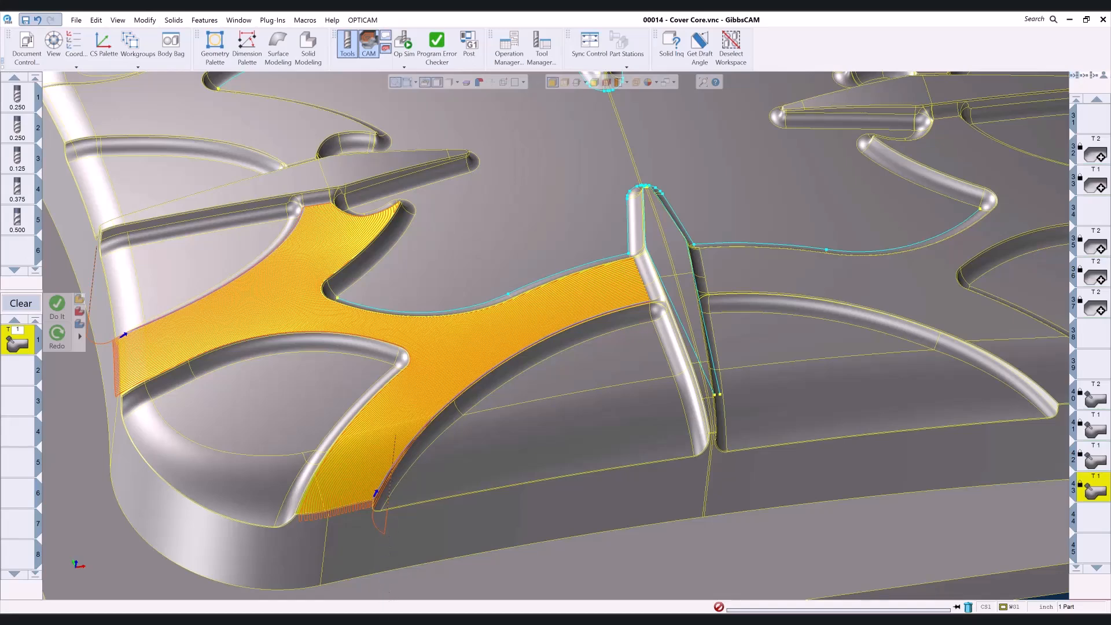
Switch to the Cover Core - Finished D file and load its operations one by one to preview each toolpath.
{"action": "left_click", "coordinate": [515, 596]}
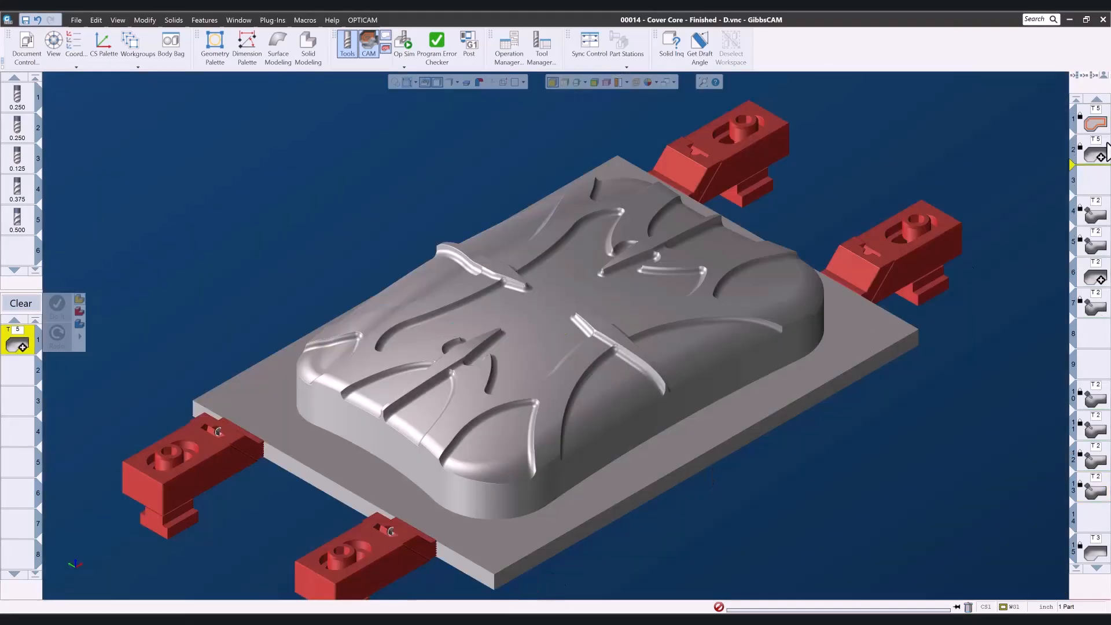
{"action": "left_click", "coordinate": [1090, 122]}
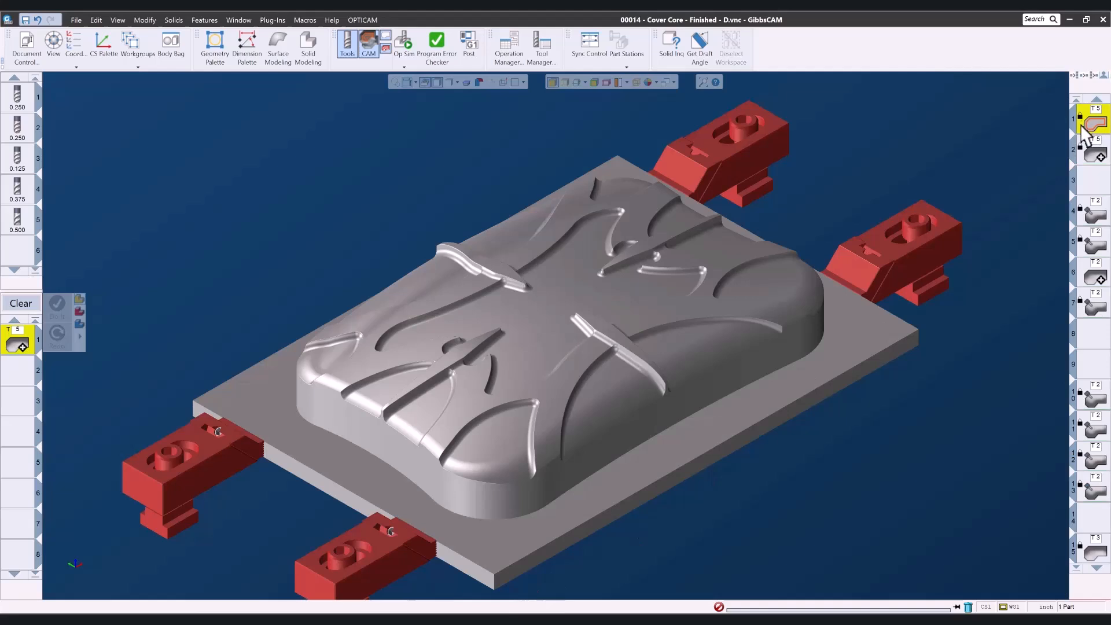
{"action": "left_click", "coordinate": [1094, 157]}
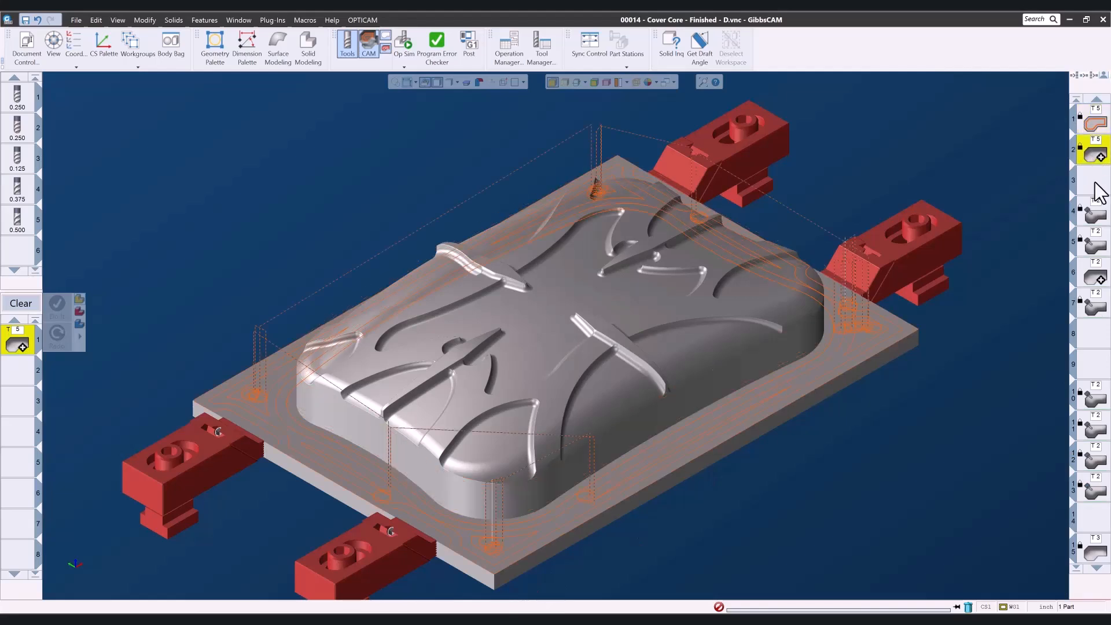
{"action": "left_click", "coordinate": [1097, 243]}
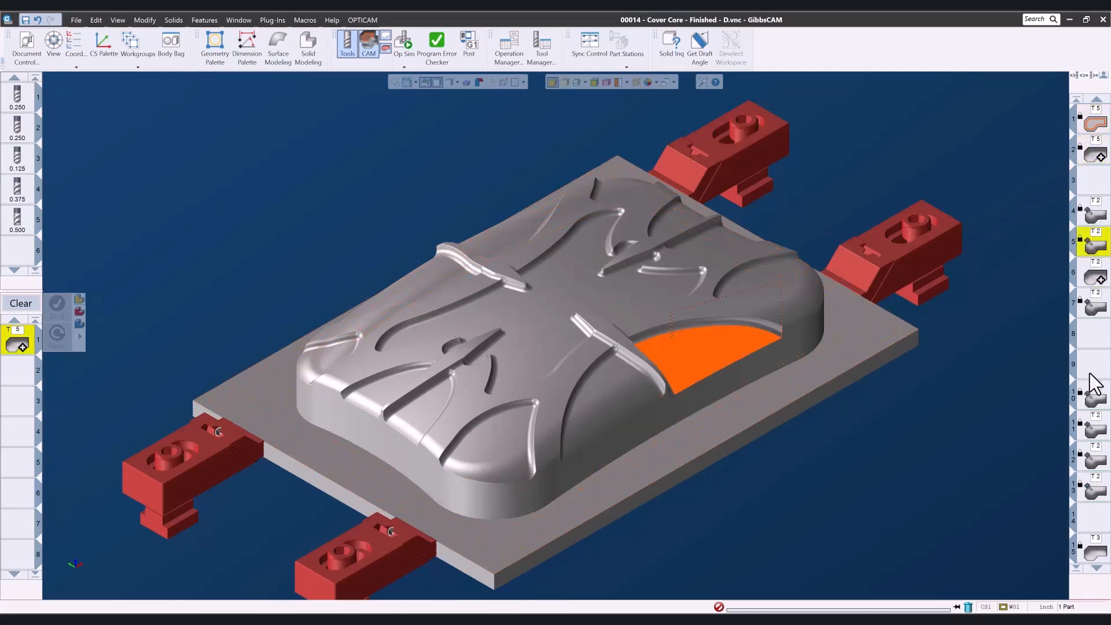
{"action": "left_click", "coordinate": [1096, 430]}
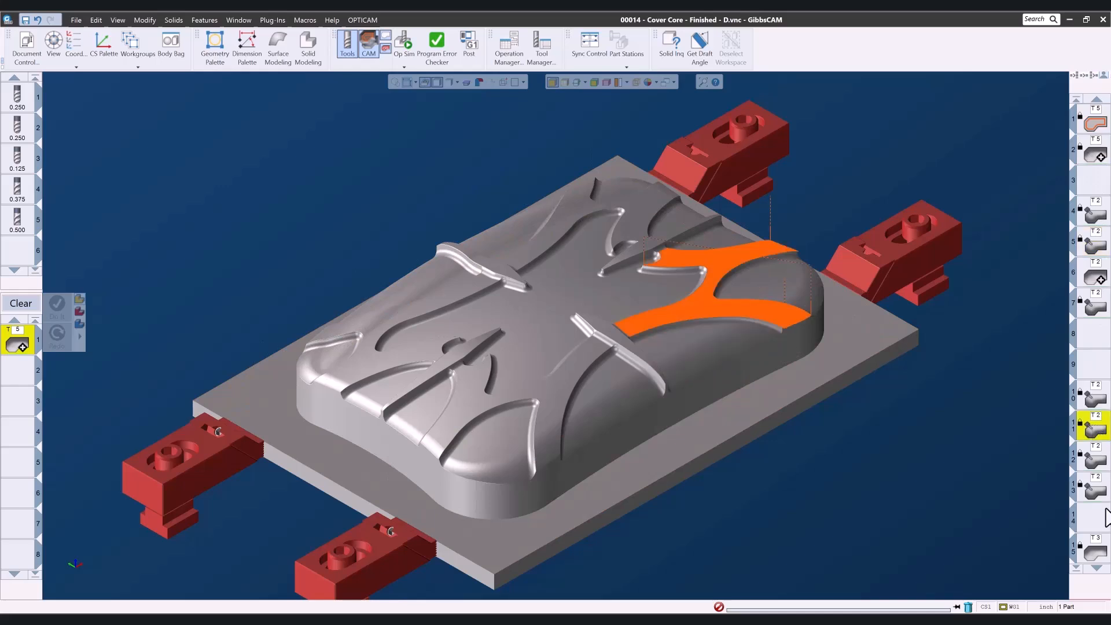
{"action": "left_click", "coordinate": [1101, 552]}
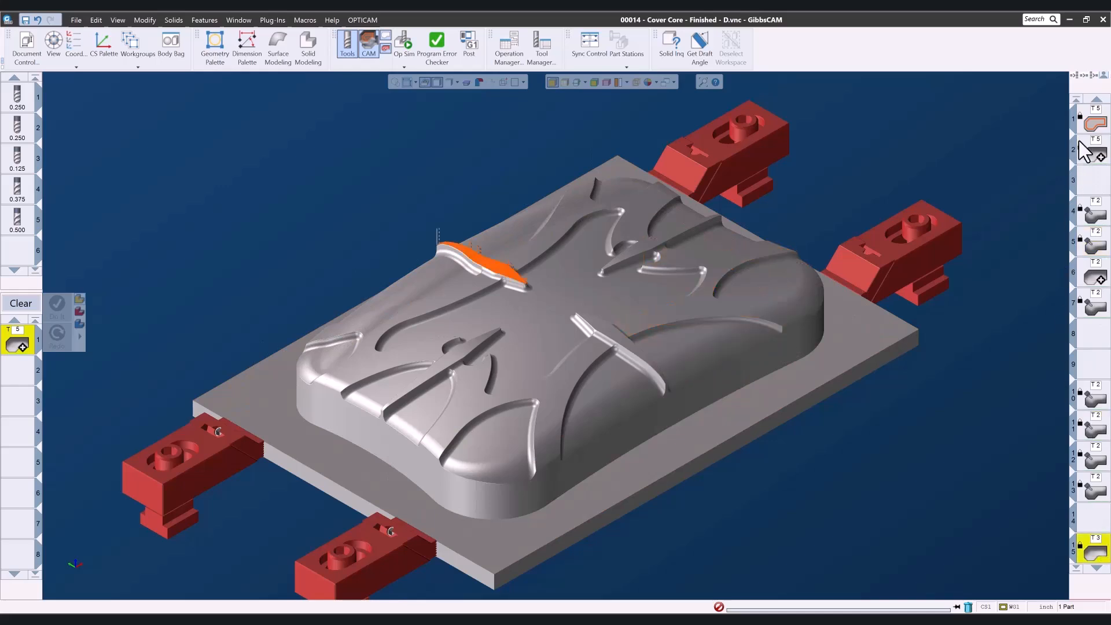
{"action": "left_click", "coordinate": [1096, 123]}
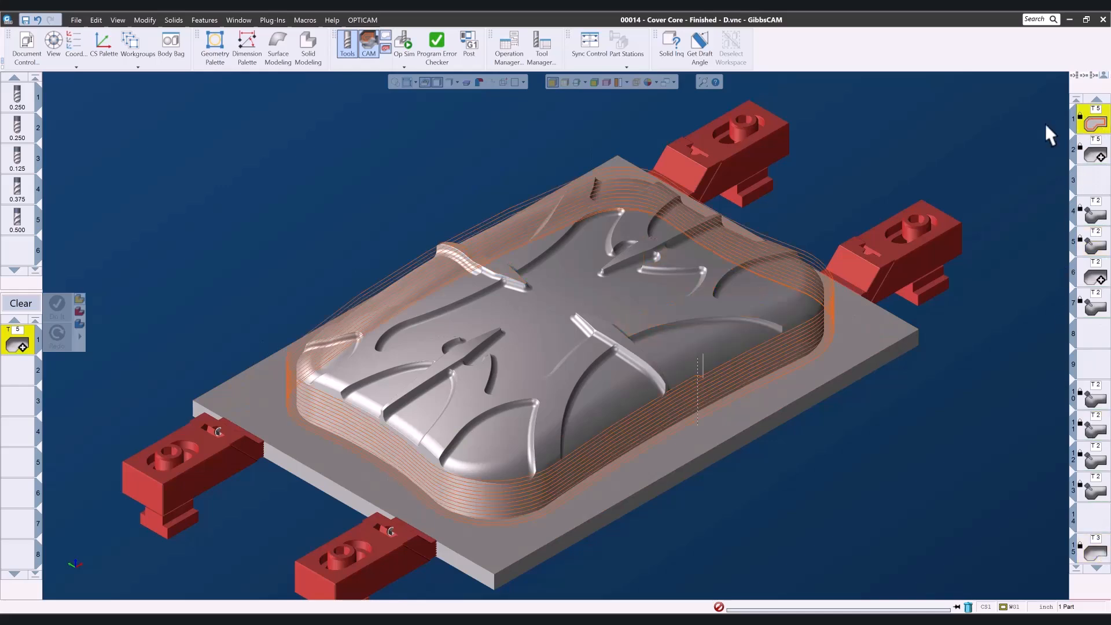
Run an Op Sim rendering of the finished part, zoom and orbit to inspect the machined surfaces, and close it.
{"action": "left_click", "coordinate": [404, 43]}
{"action": "left_click", "coordinate": [335, 136]}
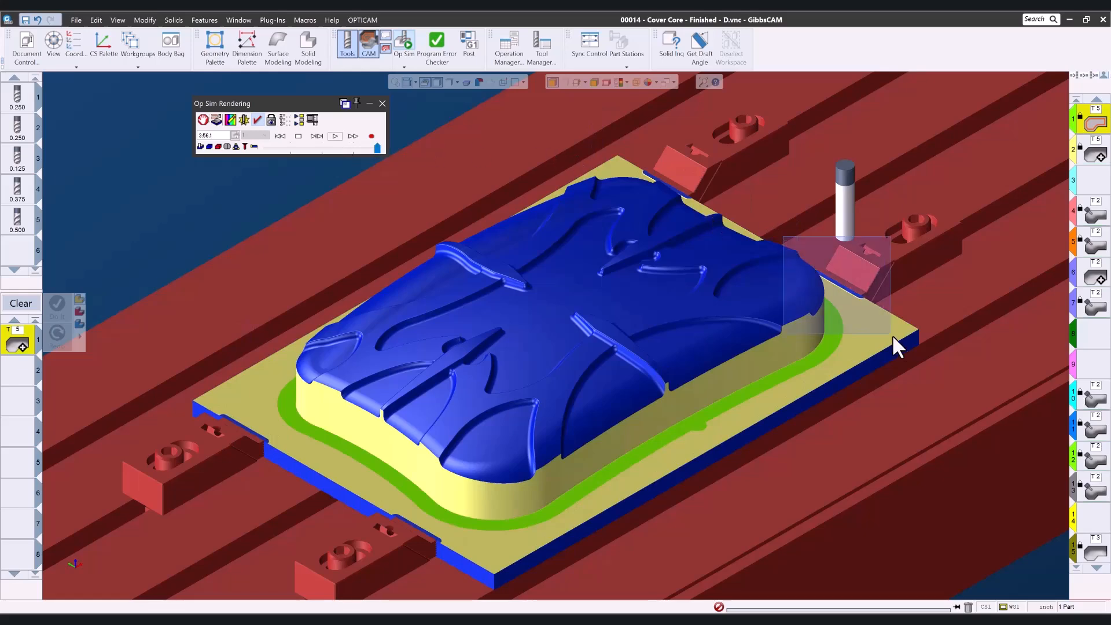
{"action": "scroll", "coordinate": [888, 336], "scroll_direction": "up", "scroll_amount": 6}
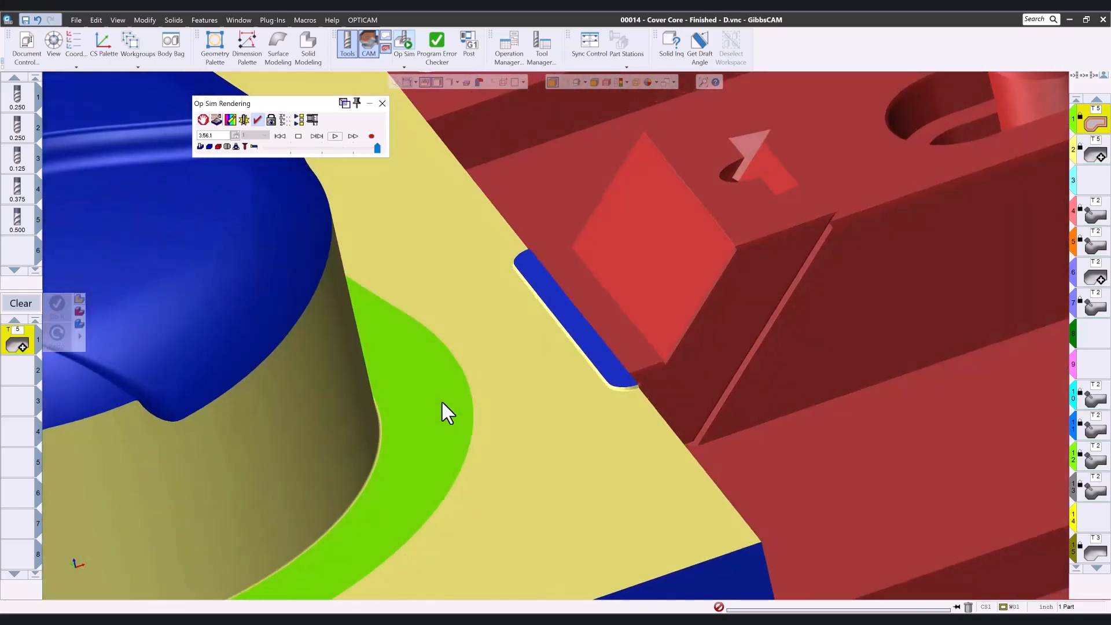
{"action": "middle_click_drag", "start_coordinate": [442, 402], "coordinate": [477, 376]}
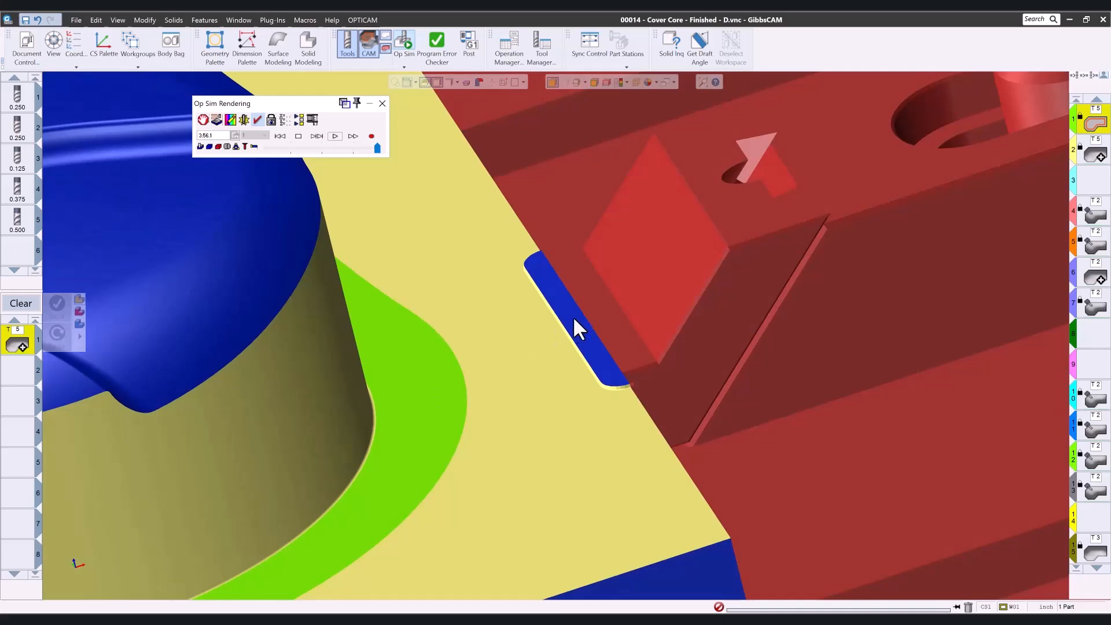
{"action": "mouse_move", "coordinate": [558, 329]}
{"action": "middle_mouse_down"}
{"action": "mouse_move", "coordinate": [523, 400]}
{"action": "mouse_move", "coordinate": [627, 481]}
{"action": "mouse_move", "coordinate": [664, 494]}
{"action": "middle_mouse_up"}
{"action": "scroll", "coordinate": [599, 463], "scroll_direction": "down", "scroll_amount": 4}
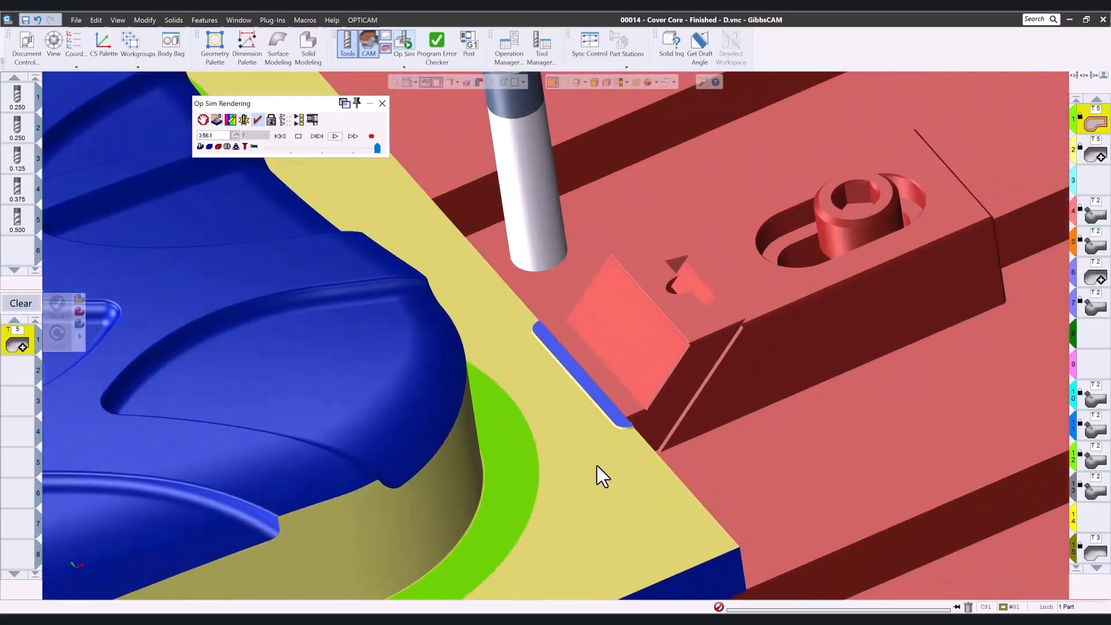
{"action": "middle_click_drag", "start_coordinate": [403, 487], "coordinate": [769, 370]}
{"action": "scroll", "coordinate": [413, 471], "scroll_direction": "down", "scroll_amount": 5}
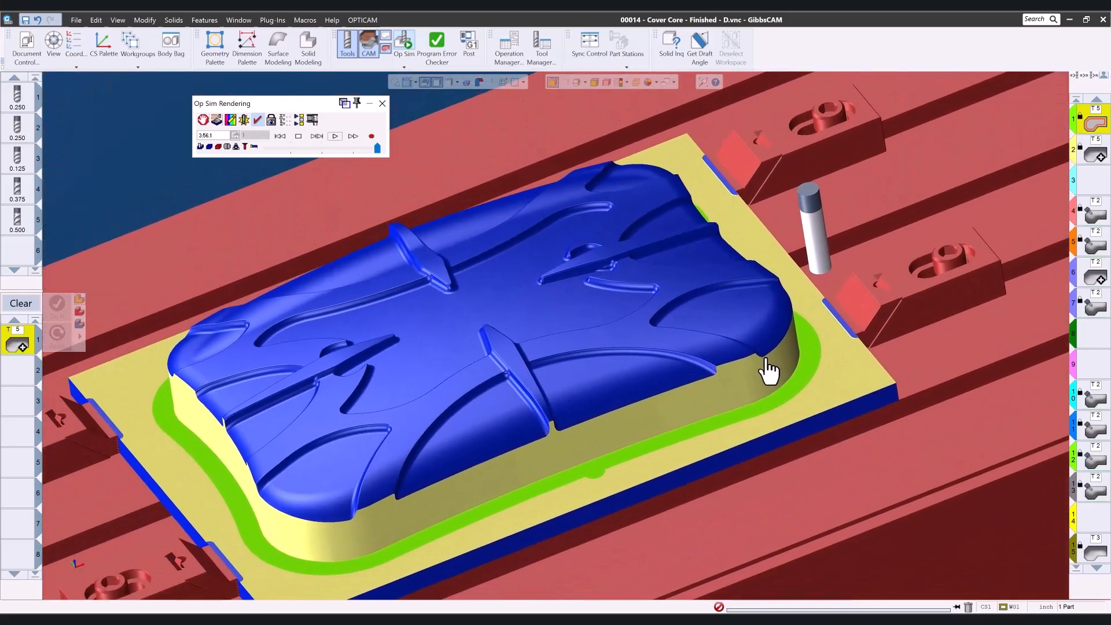
{"action": "left_click", "coordinate": [382, 103]}
Select the T2 surface finishing operations together to display their combined toolpaths on the part.
{"action": "left_click", "coordinate": [1096, 228]}
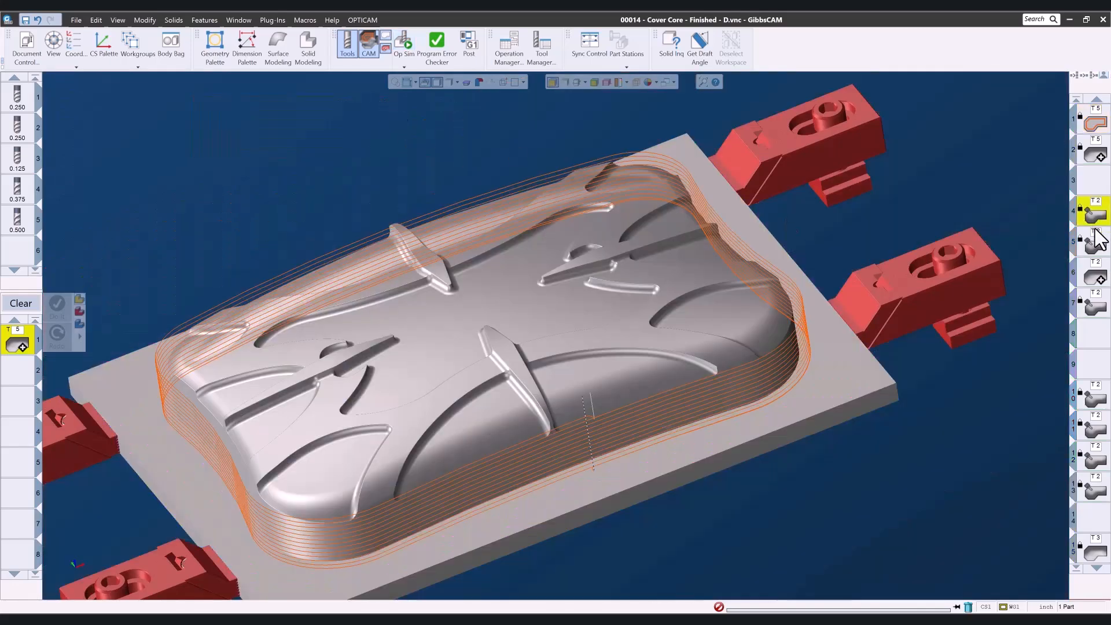
{"action": "left_click", "coordinate": [1096, 309], "text": "shift"}
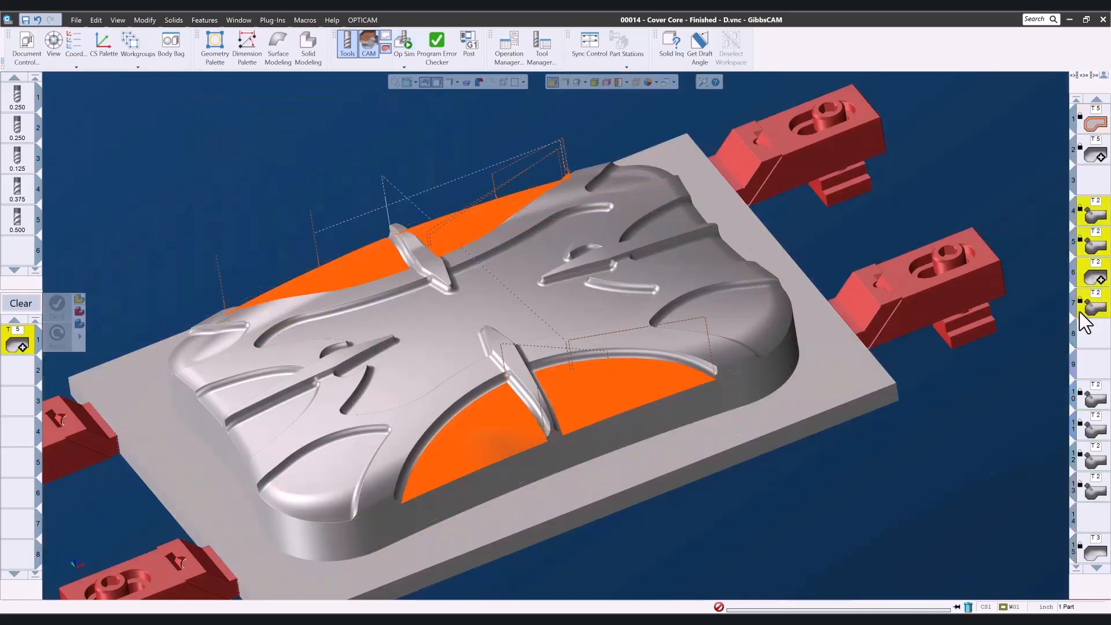
{"action": "left_click", "coordinate": [1095, 246], "text": "shift"}
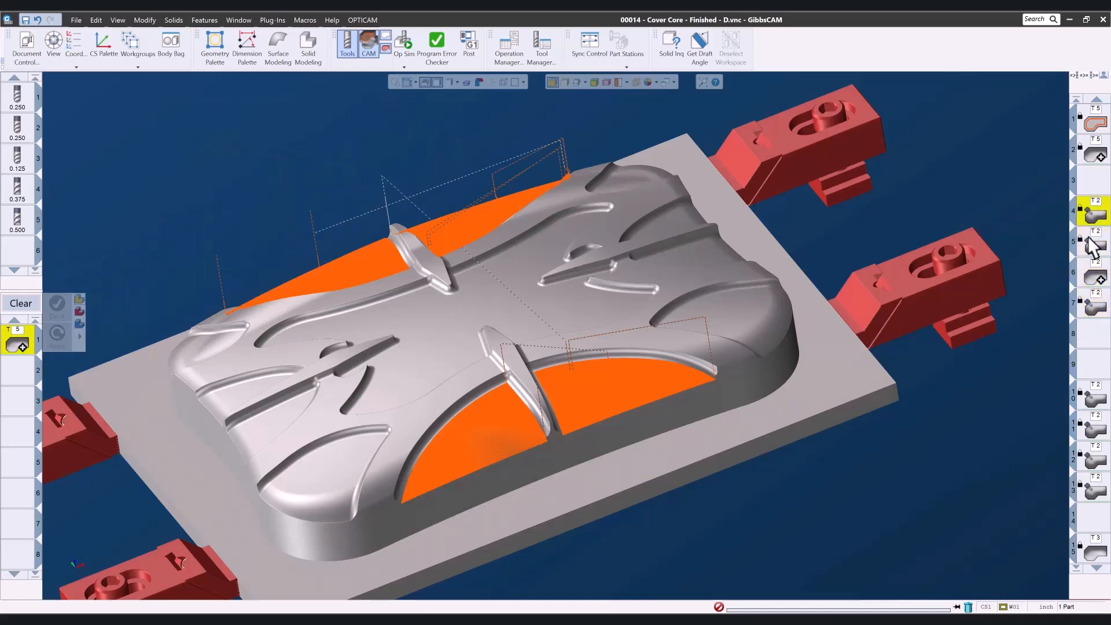
Zoom in and orbit around the front pocket to examine the combined T2 surface finishing toolpaths.
{"action": "left_click_drag", "start_coordinate": [414, 347], "coordinate": [570, 524]}
{"action": "middle_click_drag", "start_coordinate": [803, 381], "coordinate": [1094, 399]}
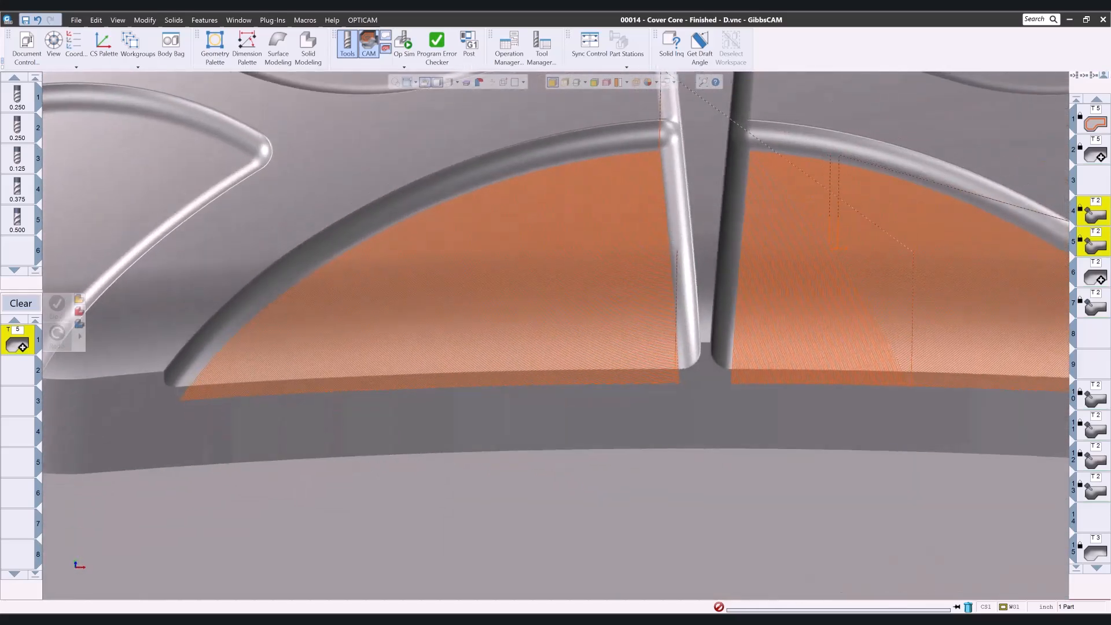
{"action": "middle_click_drag", "start_coordinate": [690, 535], "coordinate": [822, 541]}
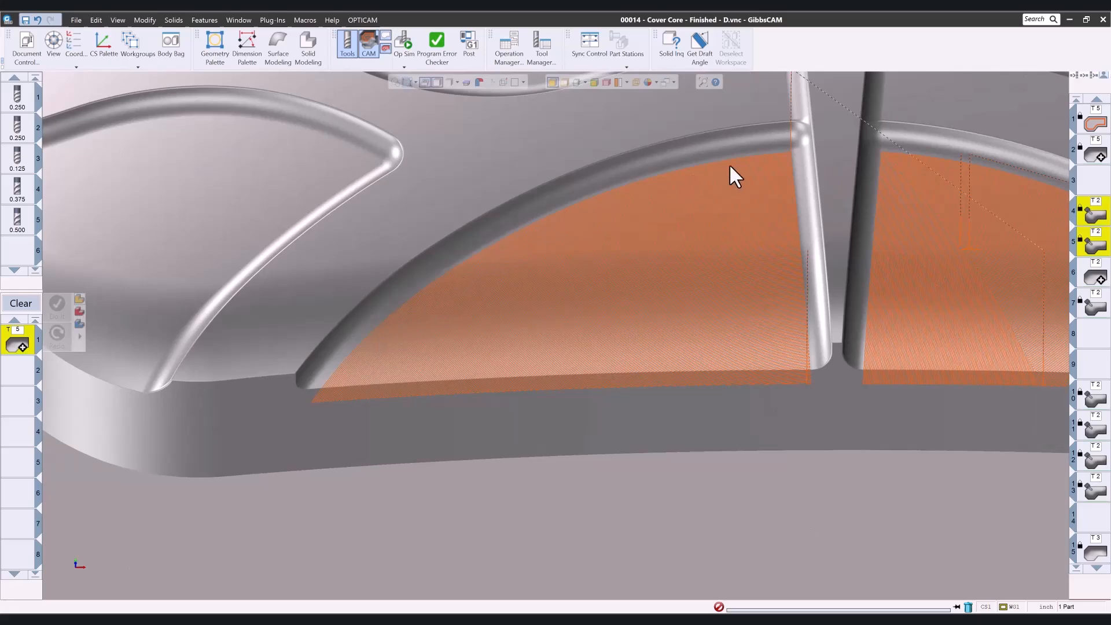
{"action": "left_click_drag", "start_coordinate": [680, 173], "coordinate": [768, 284]}
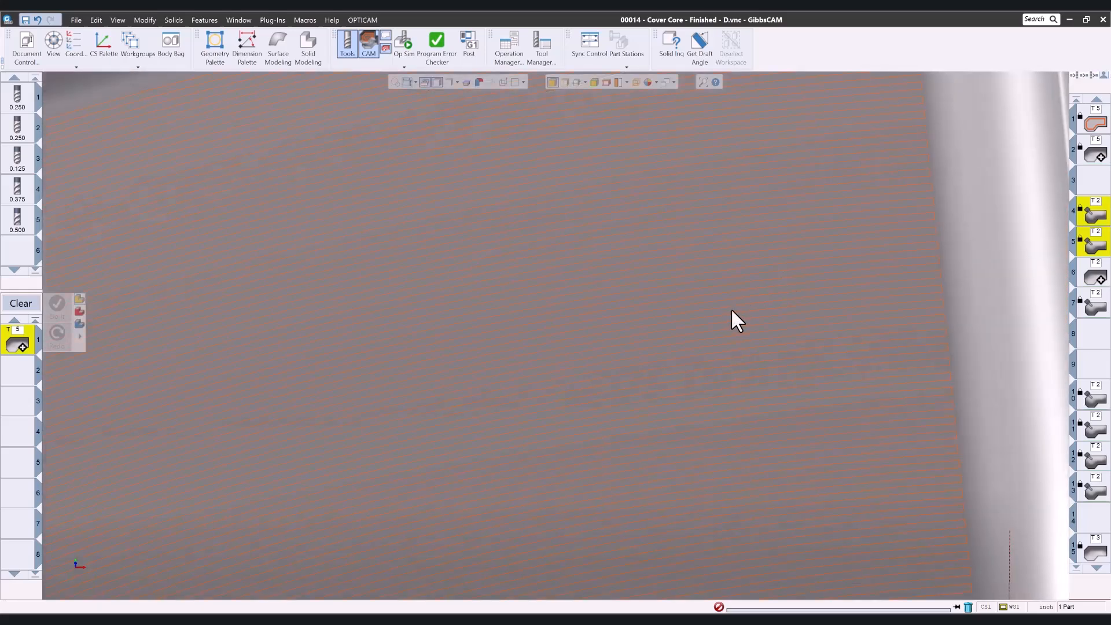
{"action": "scroll", "coordinate": [731, 308], "scroll_direction": "down", "scroll_amount": 3}
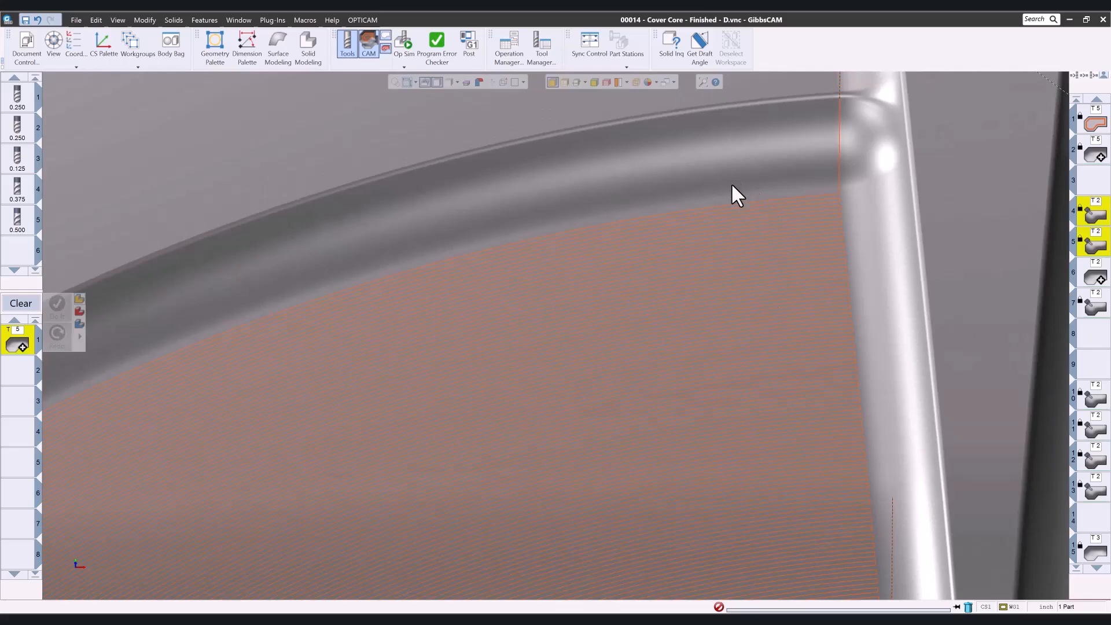
{"action": "scroll", "coordinate": [765, 305], "scroll_direction": "down", "scroll_amount": 5}
{"action": "middle_click_drag", "start_coordinate": [896, 324], "coordinate": [432, 308]}
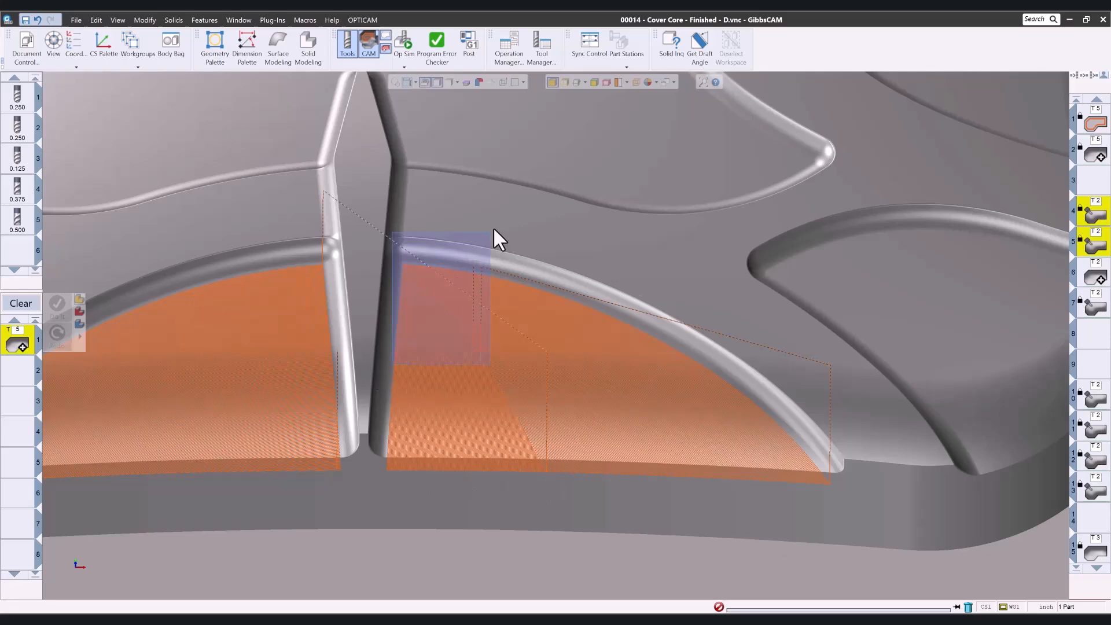
{"action": "scroll", "coordinate": [480, 239], "scroll_direction": "up", "scroll_amount": 3}
{"action": "scroll", "coordinate": [586, 335], "scroll_direction": "down", "scroll_amount": 6}
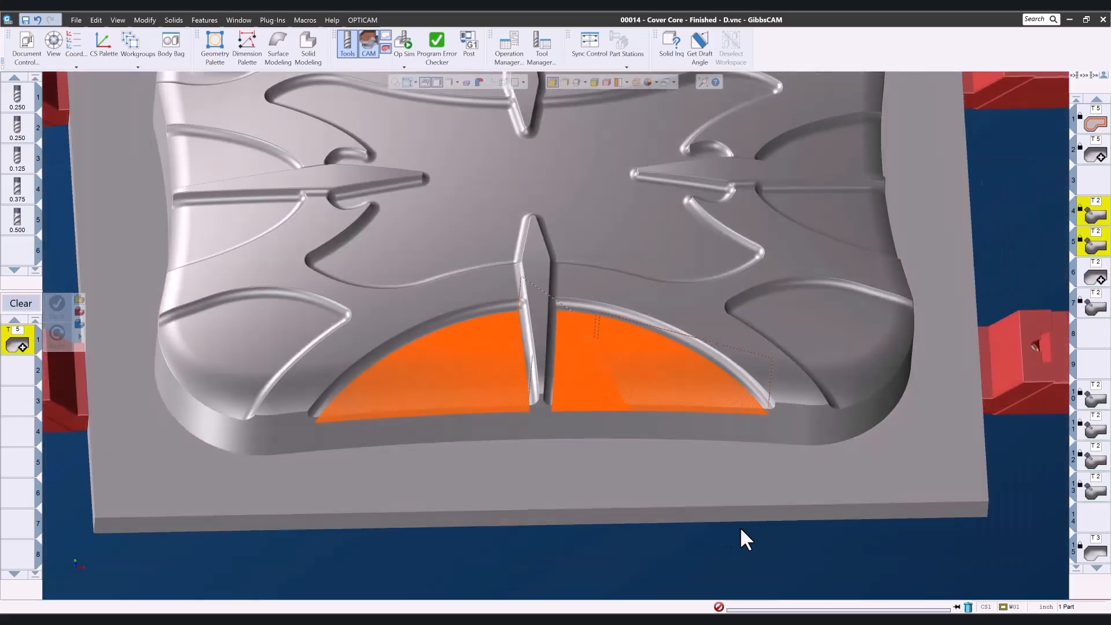
{"action": "middle_click_drag", "start_coordinate": [741, 530], "coordinate": [471, 160]}
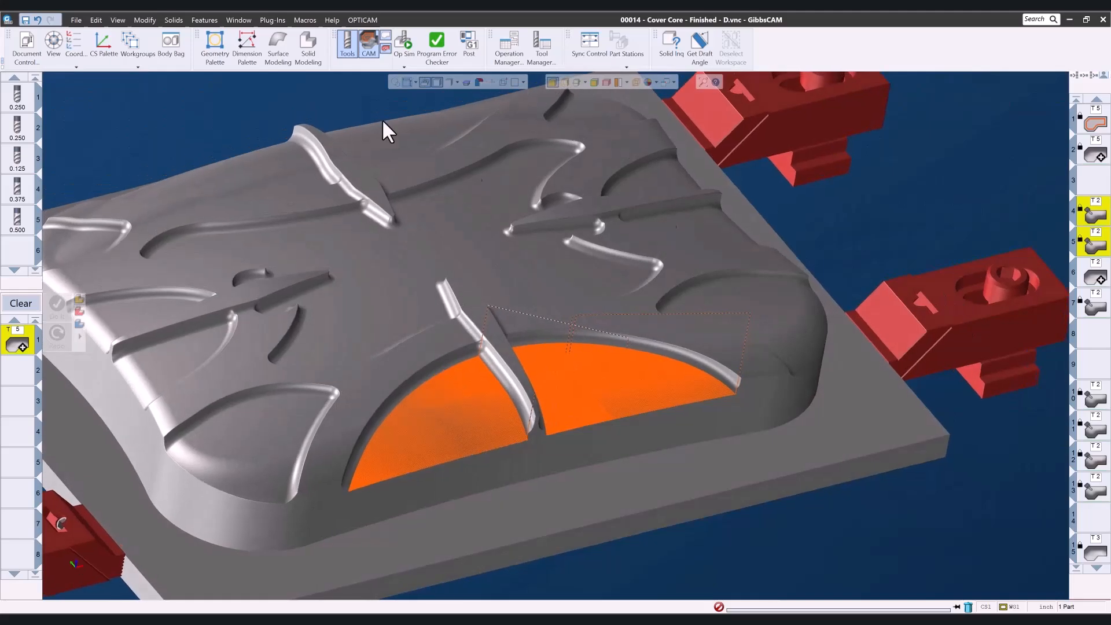
Run an Op Sim rendering of the machined part and close it.
{"action": "left_click", "coordinate": [405, 49]}
{"action": "left_click", "coordinate": [335, 137]}
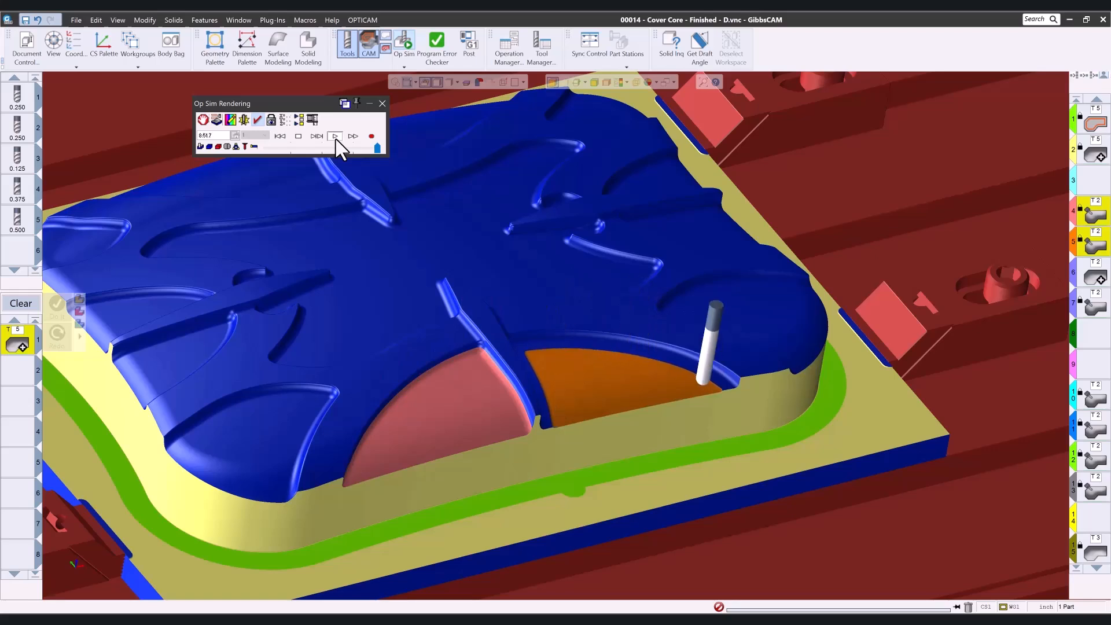
{"action": "left_click", "coordinate": [382, 103]}
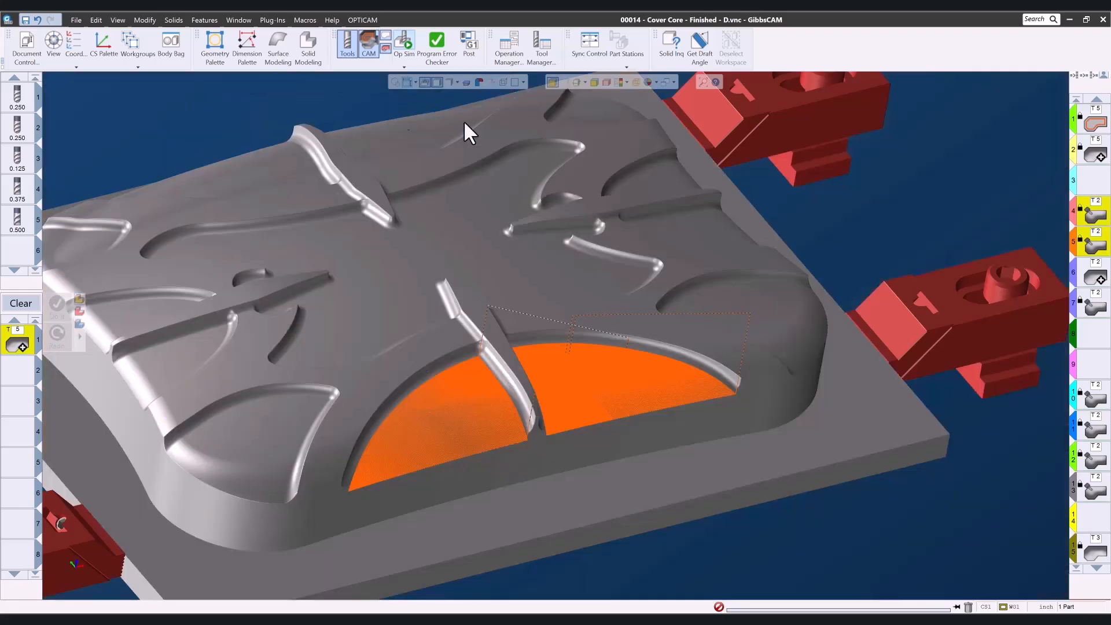
Display the Op 7 rear right pocket floor geodesic toolpath alone and zoom in to inspect its passes.
{"action": "left_click", "coordinate": [1095, 278]}
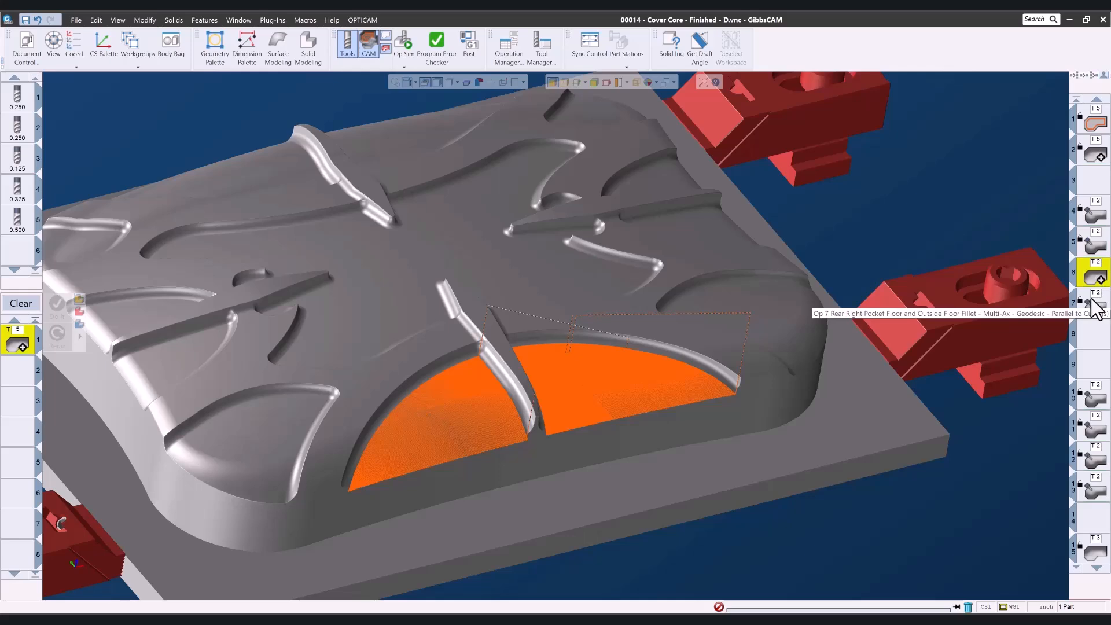
{"action": "middle_click_drag", "start_coordinate": [811, 217], "coordinate": [795, 422]}
{"action": "middle_click_drag", "start_coordinate": [593, 239], "coordinate": [568, 347]}
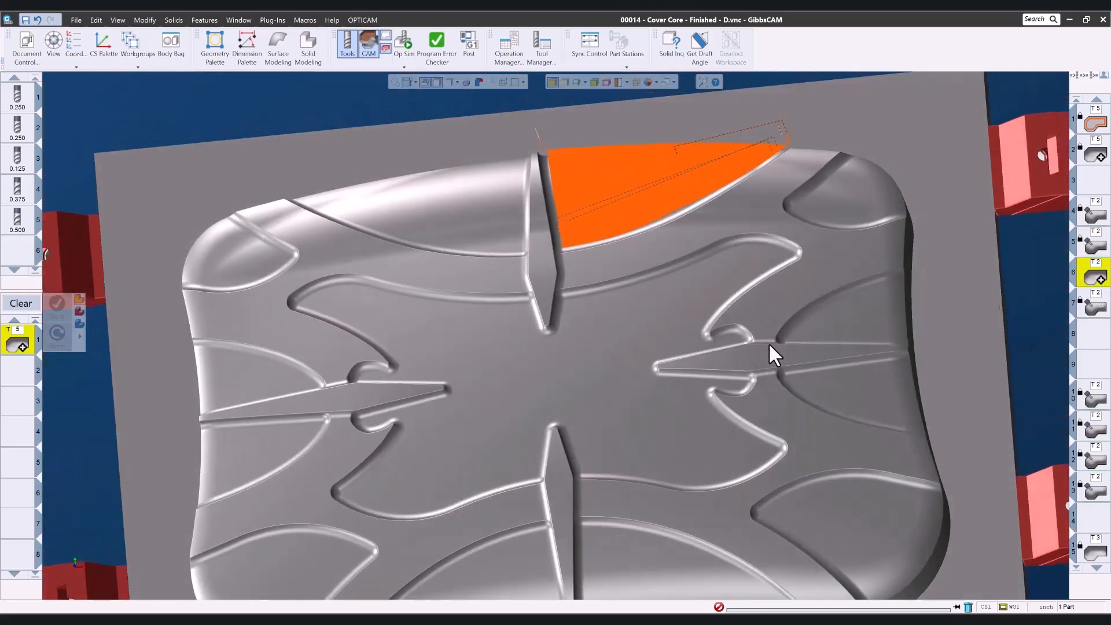
{"action": "middle_click_drag", "start_coordinate": [766, 351], "coordinate": [544, 203]}
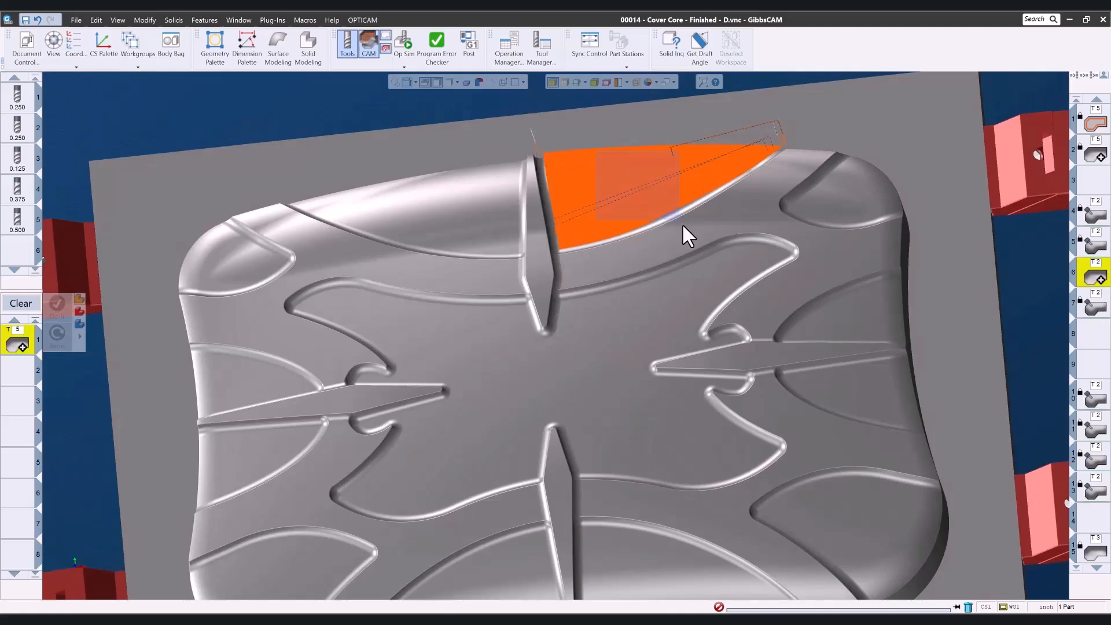
{"action": "scroll", "coordinate": [678, 216], "scroll_direction": "up", "scroll_amount": 10}
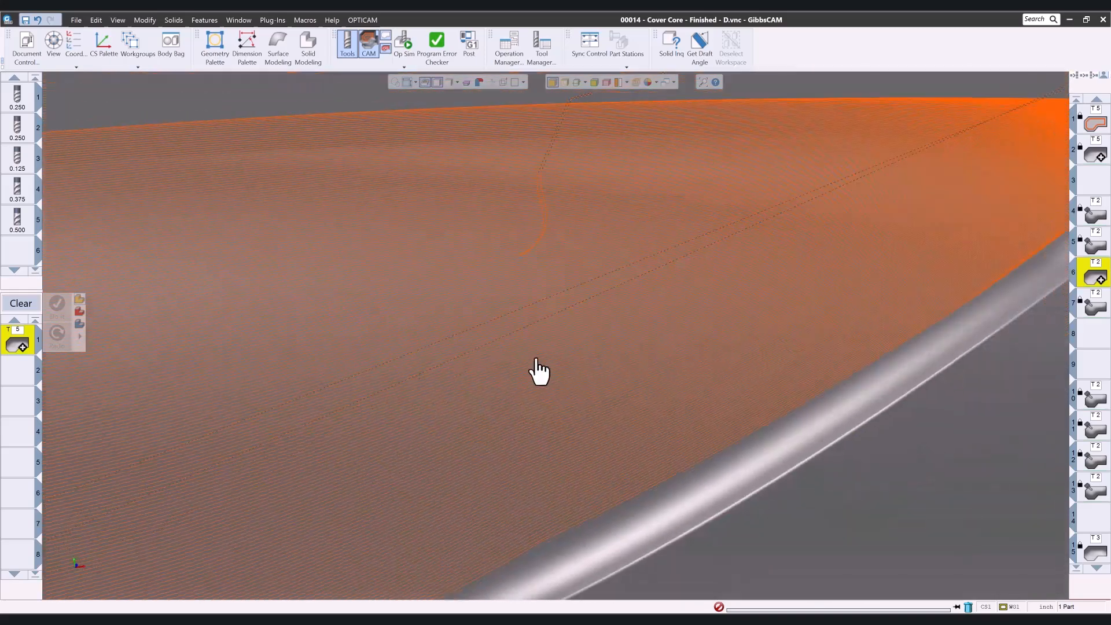
{"action": "scroll", "coordinate": [613, 338], "scroll_direction": "down", "scroll_amount": 3}
{"action": "scroll", "coordinate": [879, 185], "scroll_direction": "down", "scroll_amount": 5}
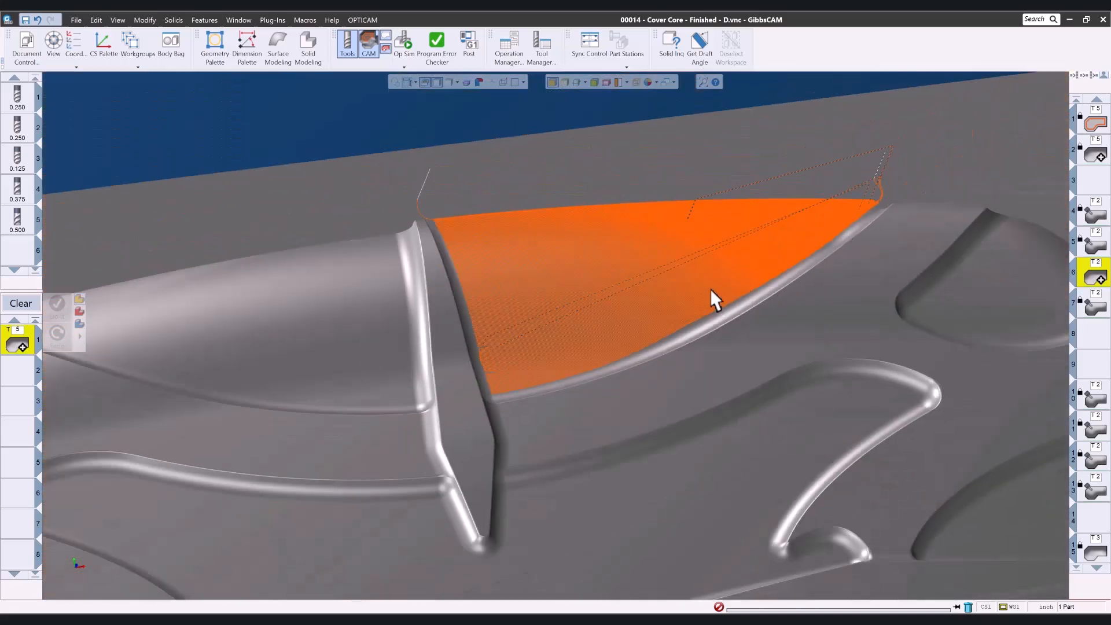
{"action": "mouse_move", "coordinate": [710, 289]}
{"action": "middle_mouse_down"}
{"action": "mouse_move", "coordinate": [765, 234]}
{"action": "mouse_move", "coordinate": [735, 298]}
{"action": "mouse_move", "coordinate": [720, 294]}
{"action": "middle_mouse_up"}
{"action": "scroll", "coordinate": [766, 233], "scroll_direction": "down", "scroll_amount": 3}
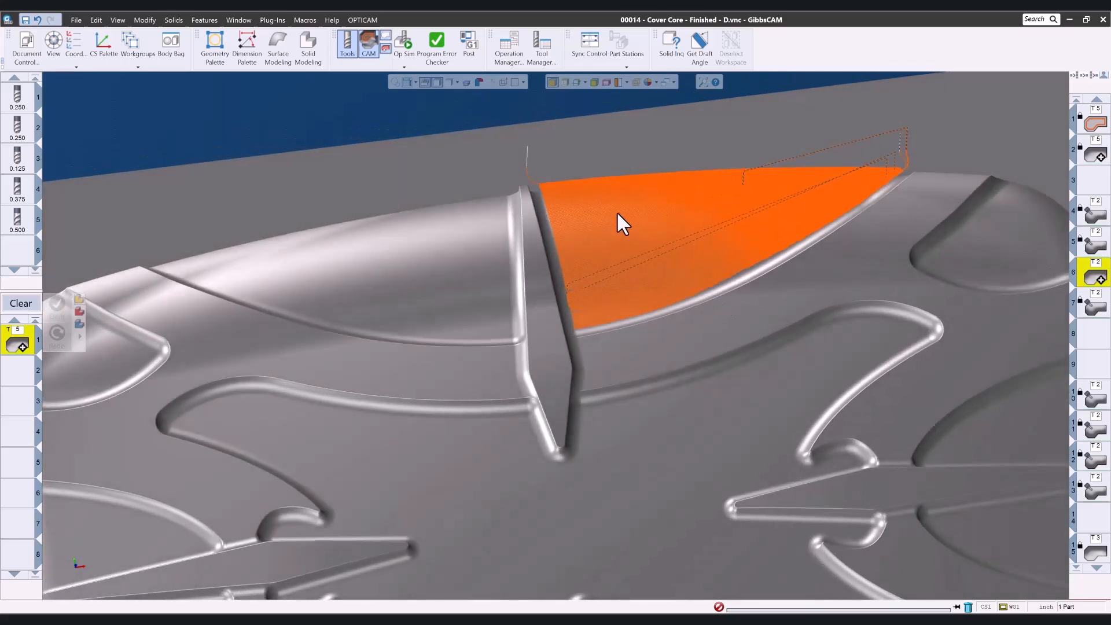
{"action": "scroll", "coordinate": [610, 250], "scroll_direction": "up", "scroll_amount": 5}
{"action": "scroll", "coordinate": [819, 243], "scroll_direction": "down", "scroll_amount": 5}
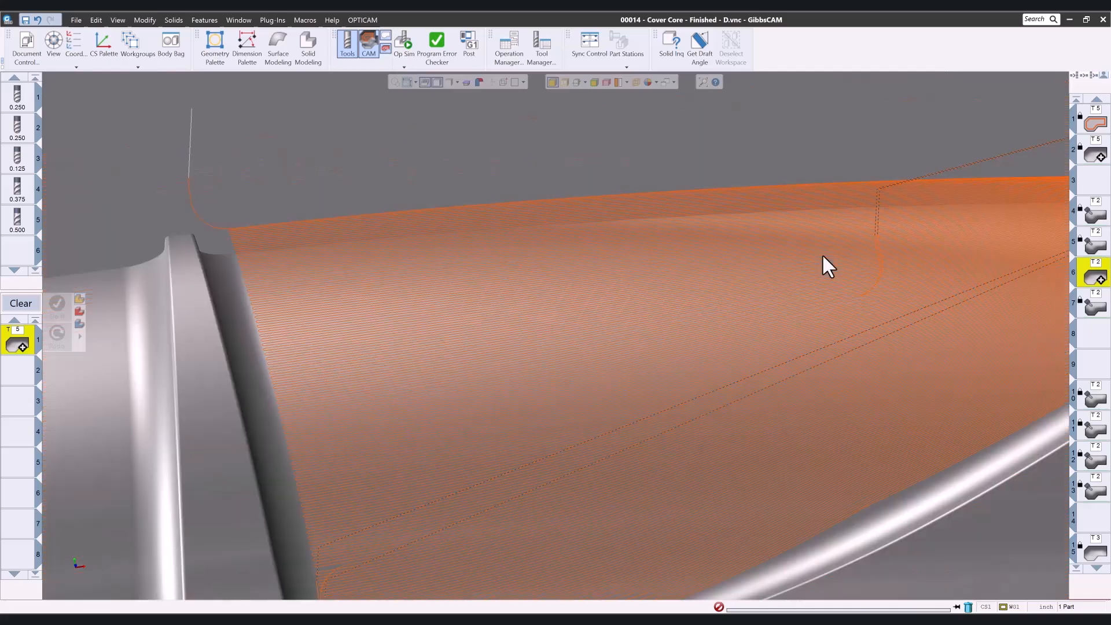
{"action": "scroll", "coordinate": [754, 295], "scroll_direction": "up", "scroll_amount": 3}
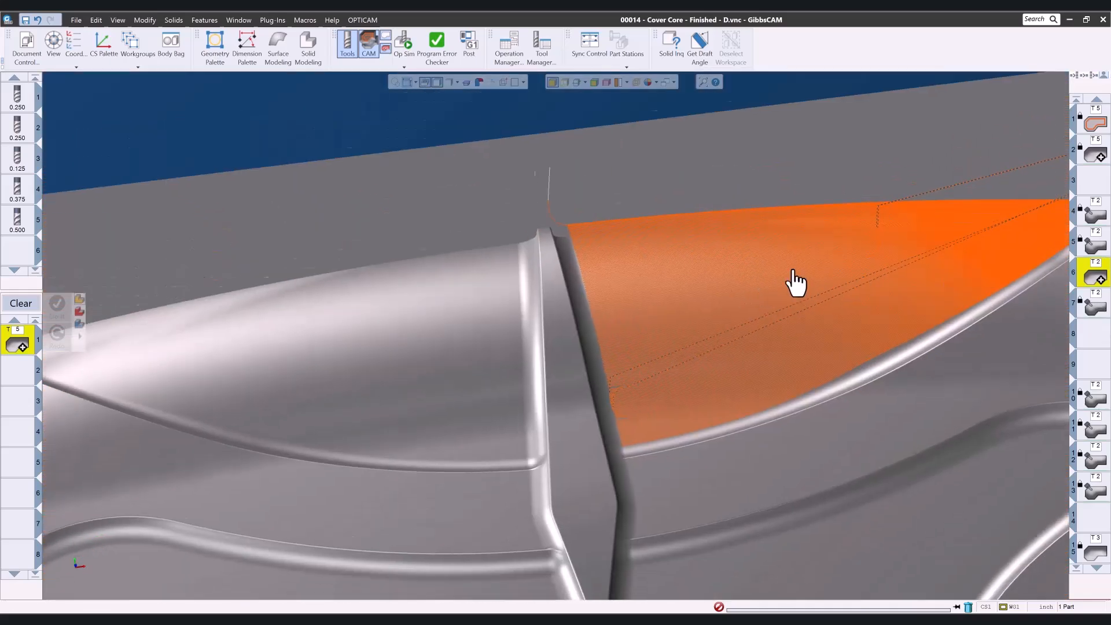
Display the next T2 operation's toolpath on the rear pocket and zoom in on its passes.
{"action": "left_click", "coordinate": [1086, 310]}
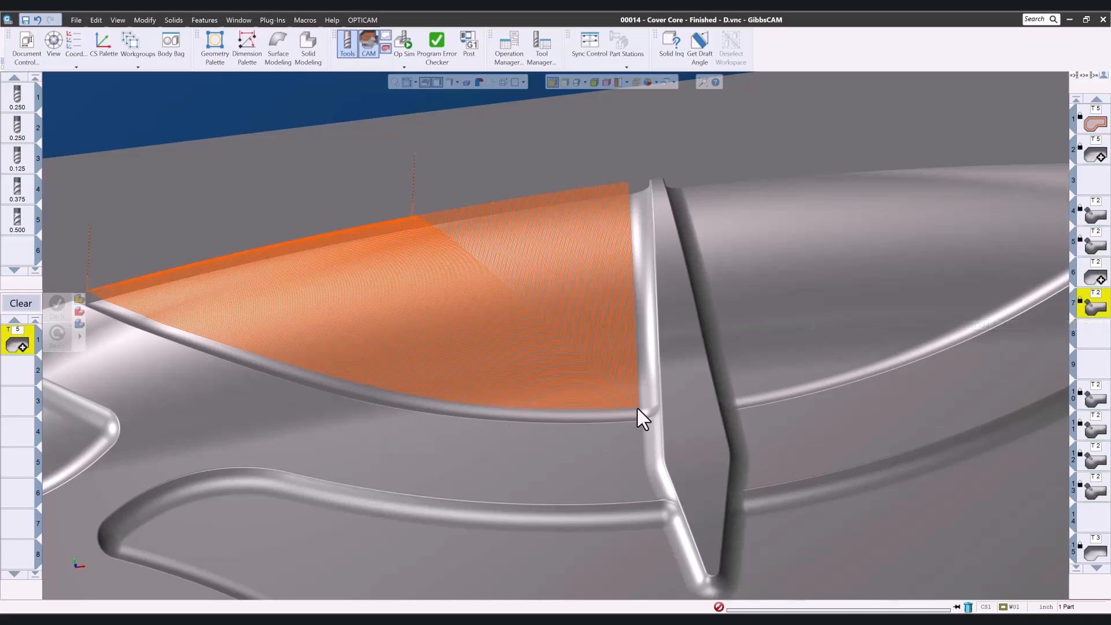
{"action": "left_click_drag", "start_coordinate": [581, 366], "coordinate": [582, 366]}
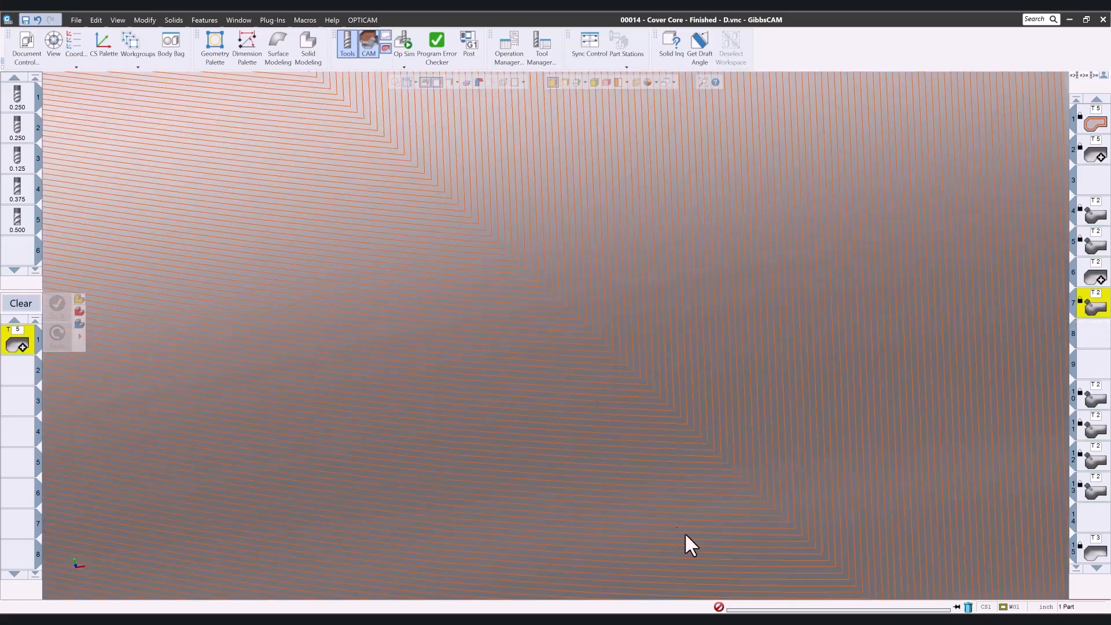
{"action": "scroll", "coordinate": [697, 529], "scroll_direction": "down", "scroll_amount": 5}
{"action": "middle_click_drag", "start_coordinate": [698, 568], "coordinate": [955, 276]}
{"action": "scroll", "coordinate": [897, 317], "scroll_direction": "down", "scroll_amount": 5}
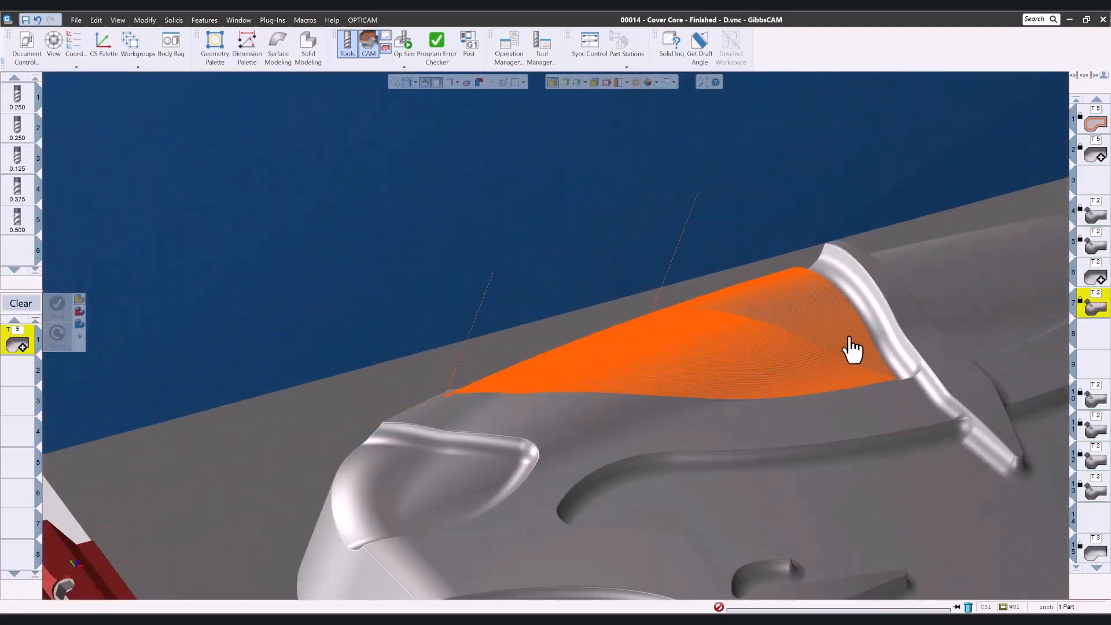
{"action": "middle_click_drag", "start_coordinate": [850, 337], "coordinate": [639, 388]}
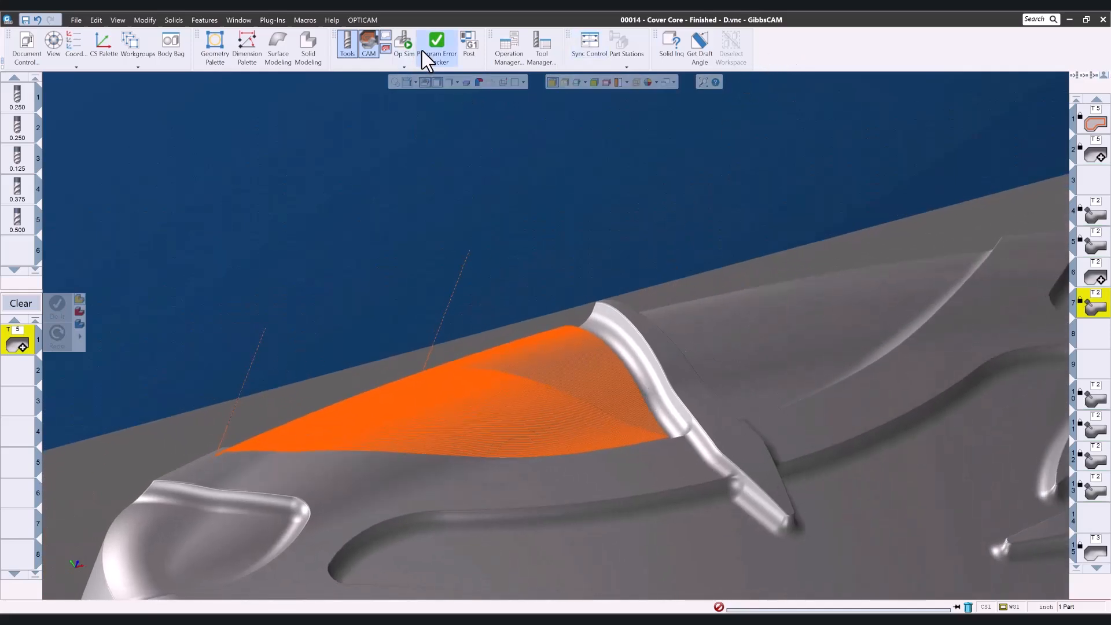
Run an Op Sim rendering of the rear pocket area and close it.
{"action": "left_click", "coordinate": [405, 42]}
{"action": "left_click", "coordinate": [335, 136]}
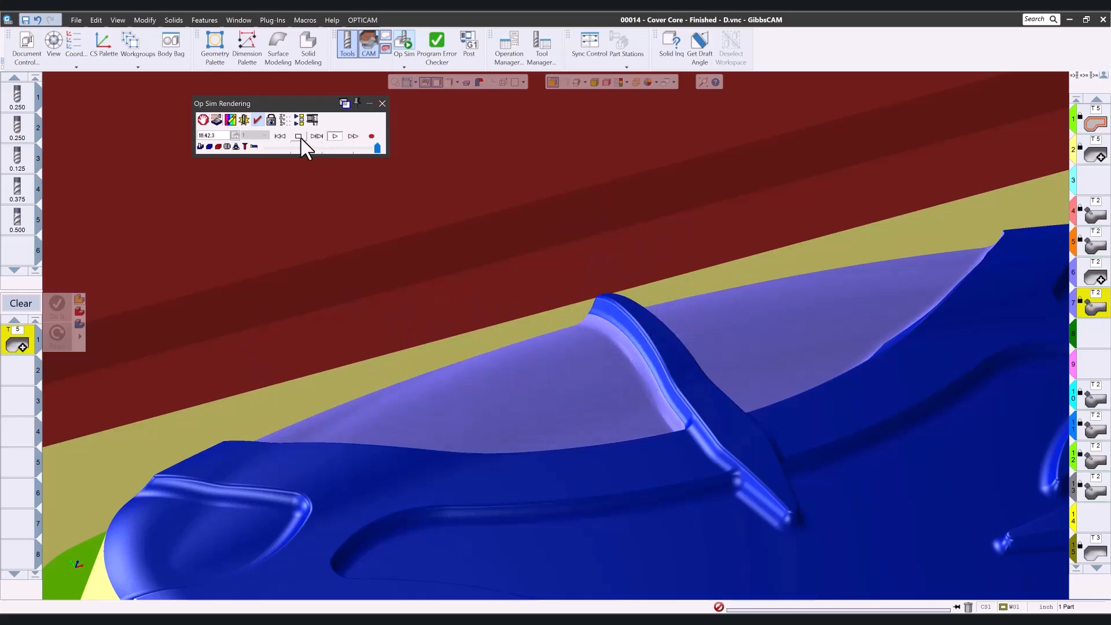
{"action": "left_click", "coordinate": [381, 103]}
Display the front-half morph operations' toolpaths and zoom in to inspect the cross-shaped surfaces.
{"action": "scroll", "coordinate": [480, 313], "scroll_direction": "down", "scroll_amount": 5}
{"action": "scroll", "coordinate": [509, 359], "scroll_direction": "up", "scroll_amount": 2}
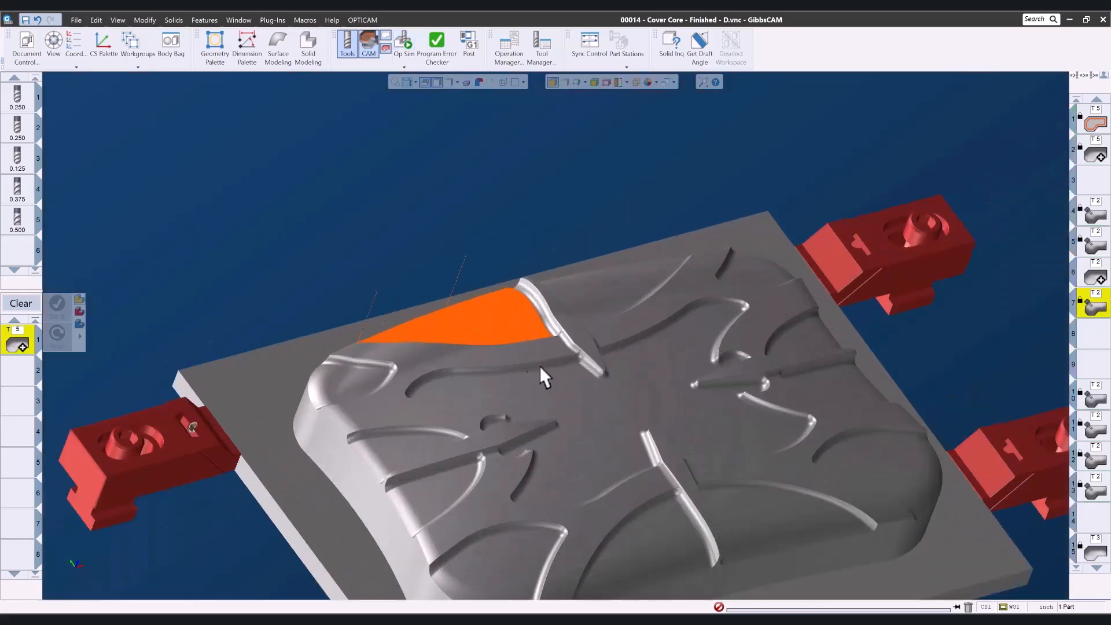
{"action": "left_click", "coordinate": [1095, 491], "text": "shift"}
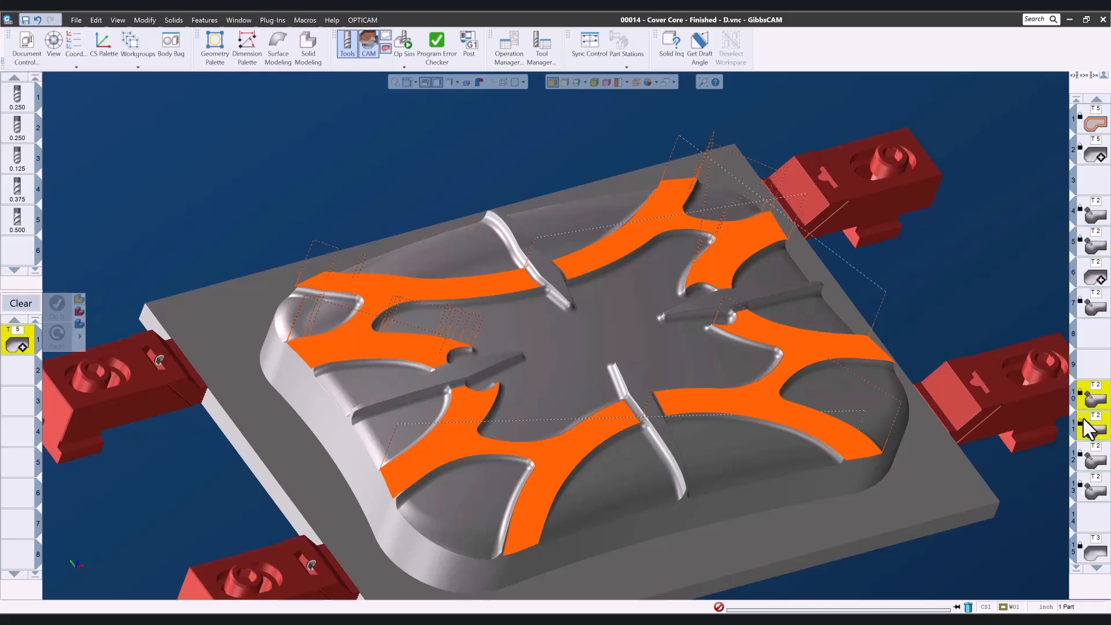
{"action": "scroll", "coordinate": [447, 419], "scroll_direction": "up", "scroll_amount": 6}
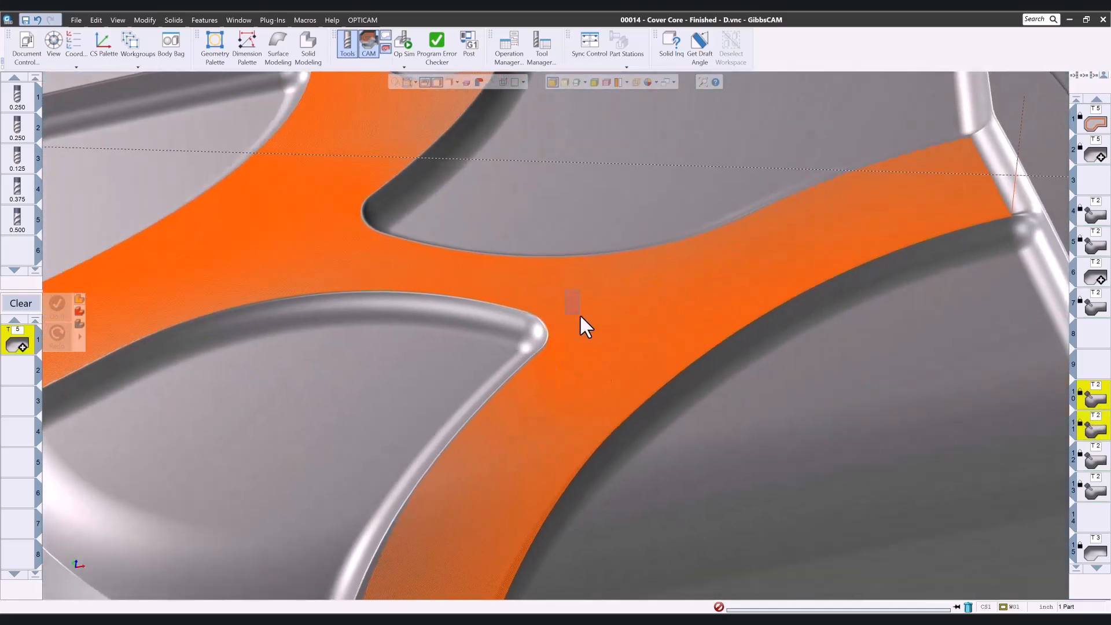
{"action": "scroll", "coordinate": [719, 440], "scroll_direction": "up", "scroll_amount": 5}
{"action": "scroll", "coordinate": [730, 428], "scroll_direction": "down", "scroll_amount": 10}
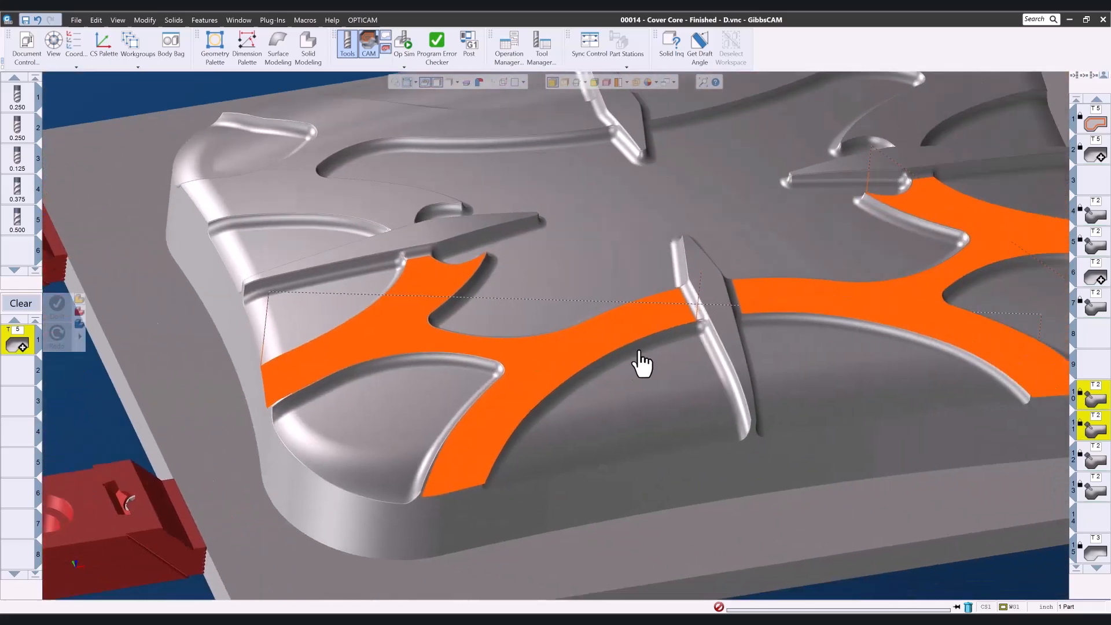
{"action": "middle_click_drag", "start_coordinate": [640, 351], "coordinate": [551, 329]}
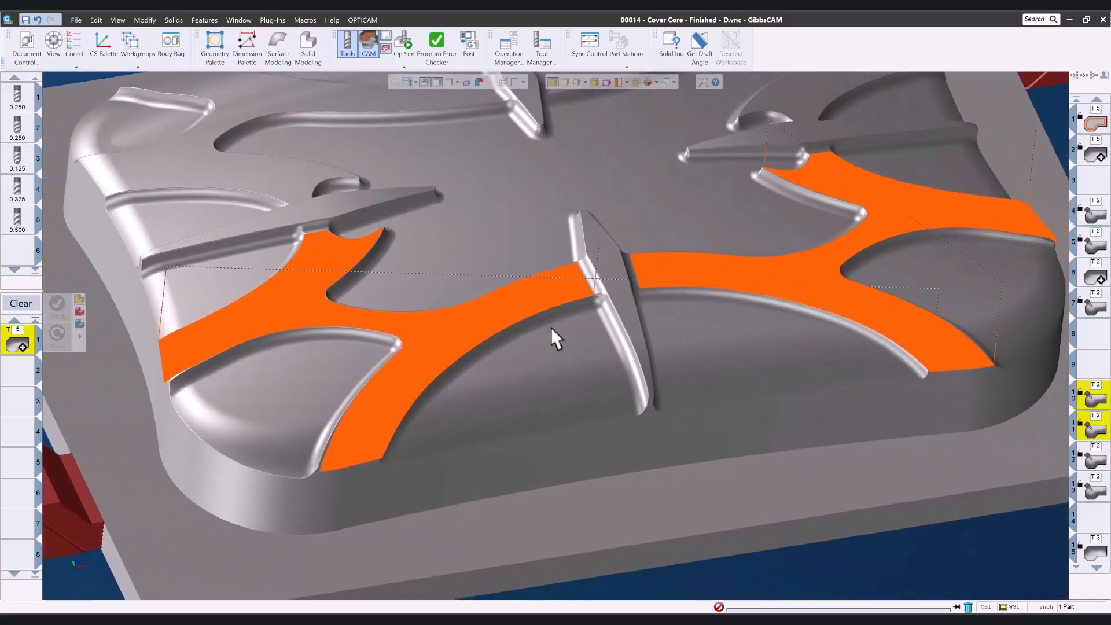
{"action": "scroll", "coordinate": [644, 336], "scroll_direction": "down", "scroll_amount": 3}
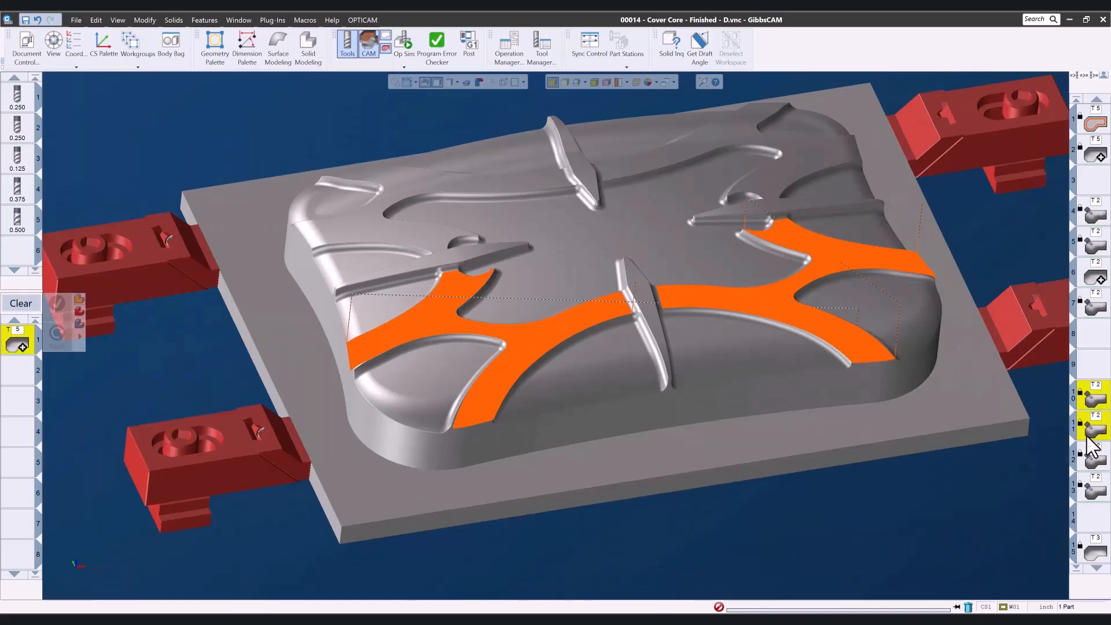
Display the rear-half morph operations including Op 13 Rear Left H, and orbit to inspect their toolpaths.
{"action": "left_click", "coordinate": [1092, 461]}
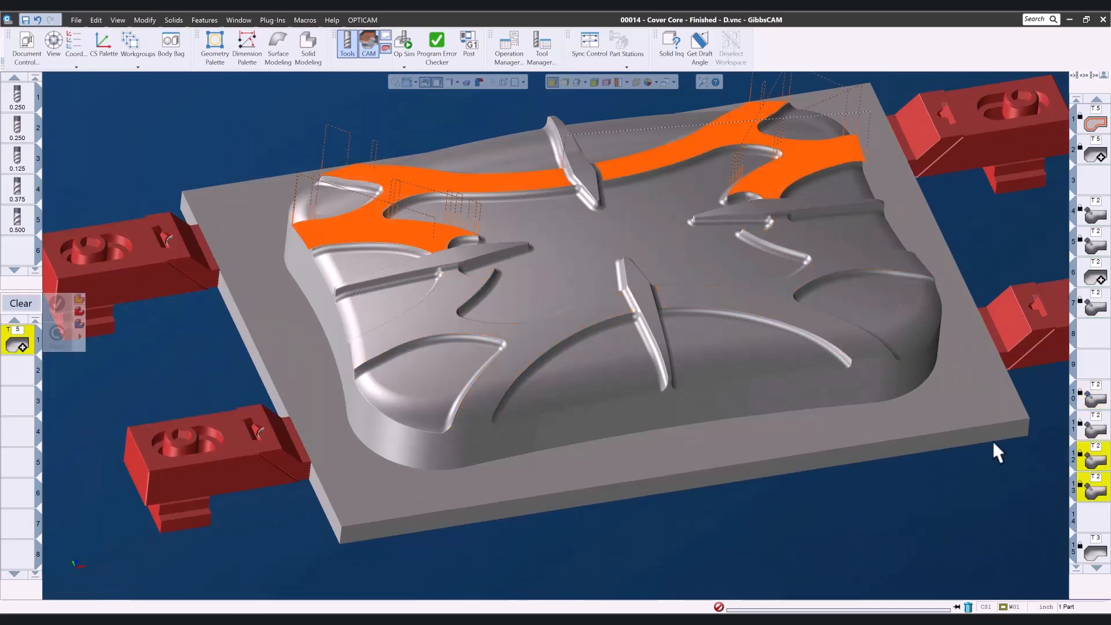
{"action": "left_click_drag", "start_coordinate": [814, 134], "coordinate": [819, 138]}
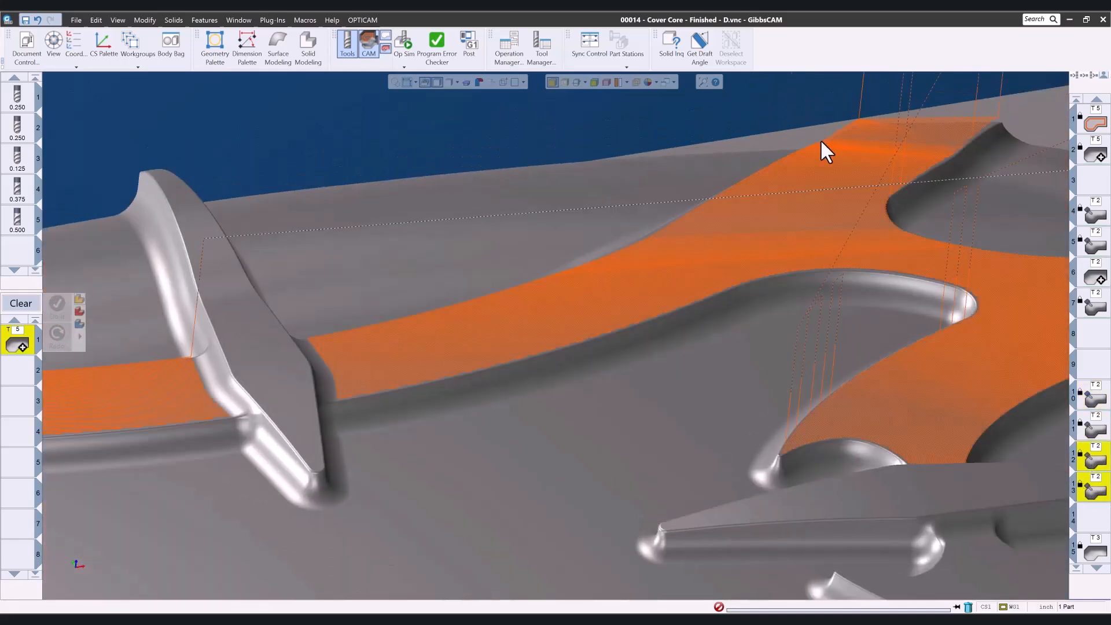
{"action": "middle_click_drag", "start_coordinate": [846, 227], "coordinate": [859, 192]}
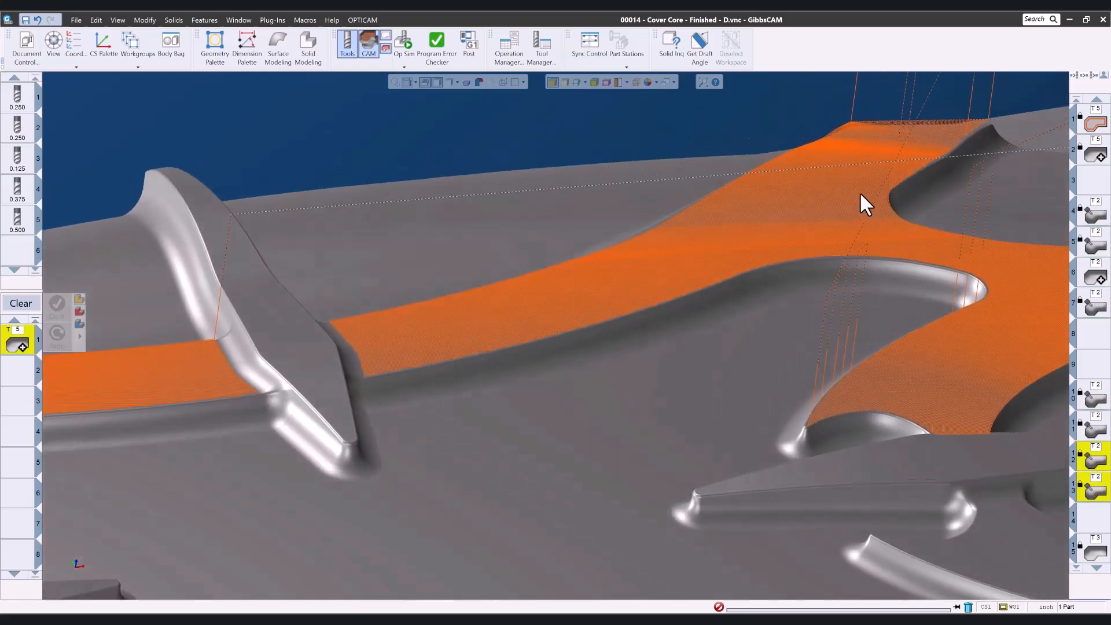
{"action": "middle_click_drag", "start_coordinate": [671, 347], "coordinate": [578, 360]}
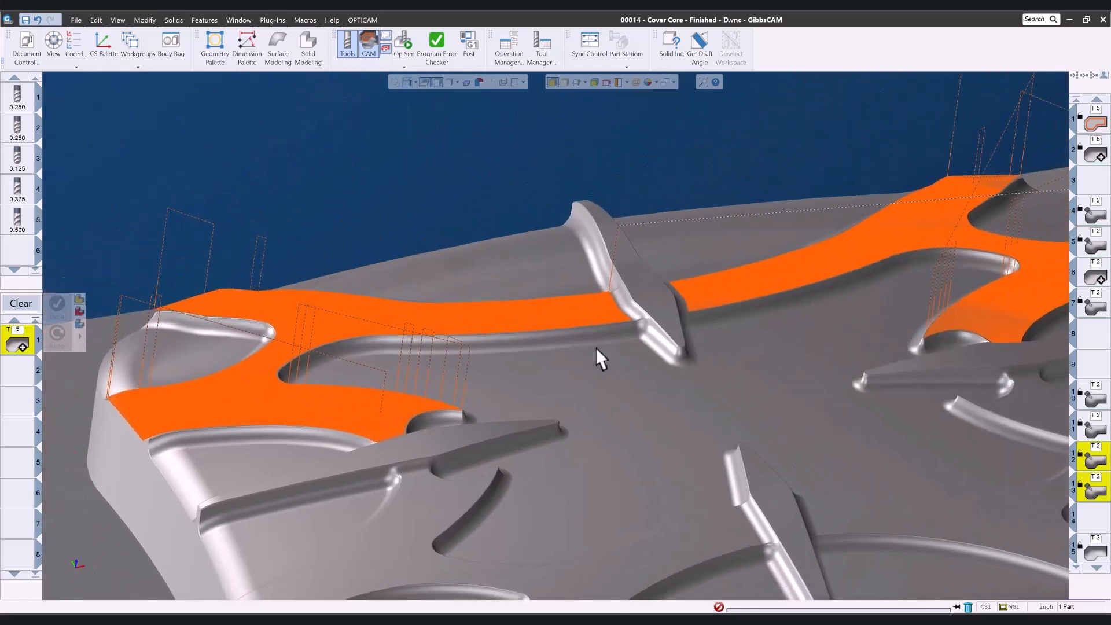
{"action": "middle_click_drag", "start_coordinate": [966, 528], "coordinate": [980, 391]}
{"action": "scroll", "coordinate": [605, 457], "scroll_direction": "down", "scroll_amount": 5}
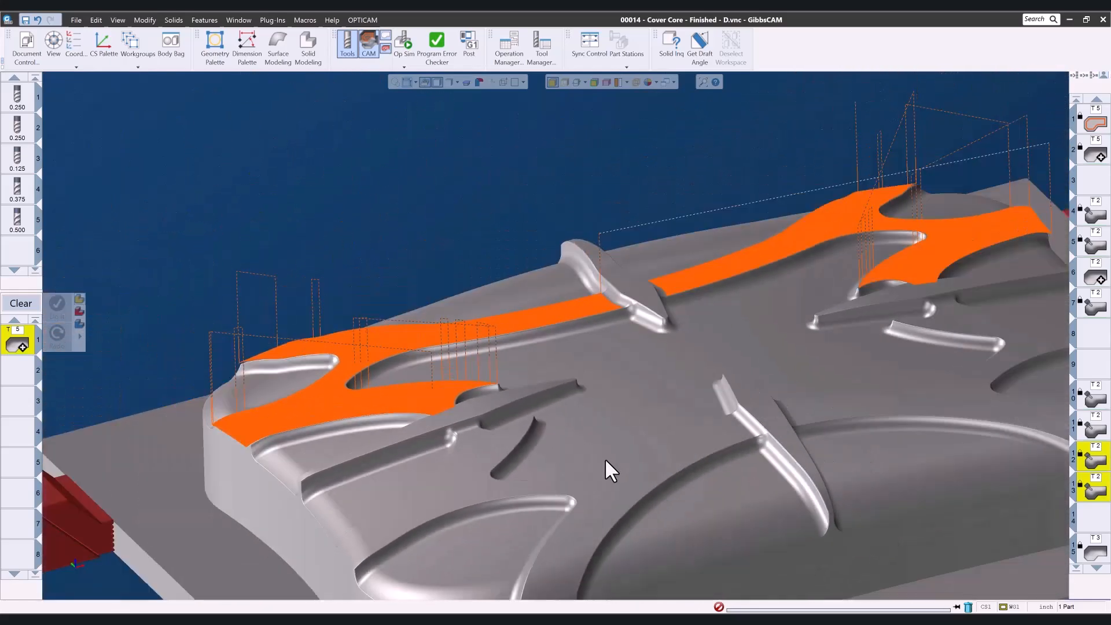
{"action": "scroll", "coordinate": [516, 578], "scroll_direction": "down", "scroll_amount": 3}
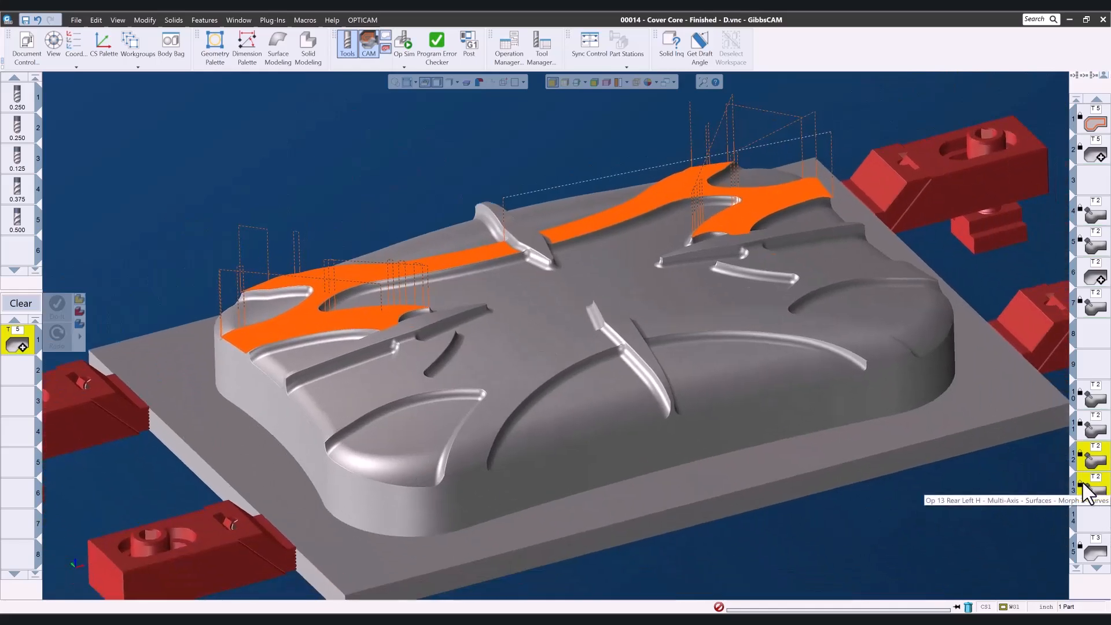
Run an Op Sim rendering of the displayed morph operations and close it.
{"action": "left_click", "coordinate": [405, 43]}
{"action": "left_click", "coordinate": [335, 136]}
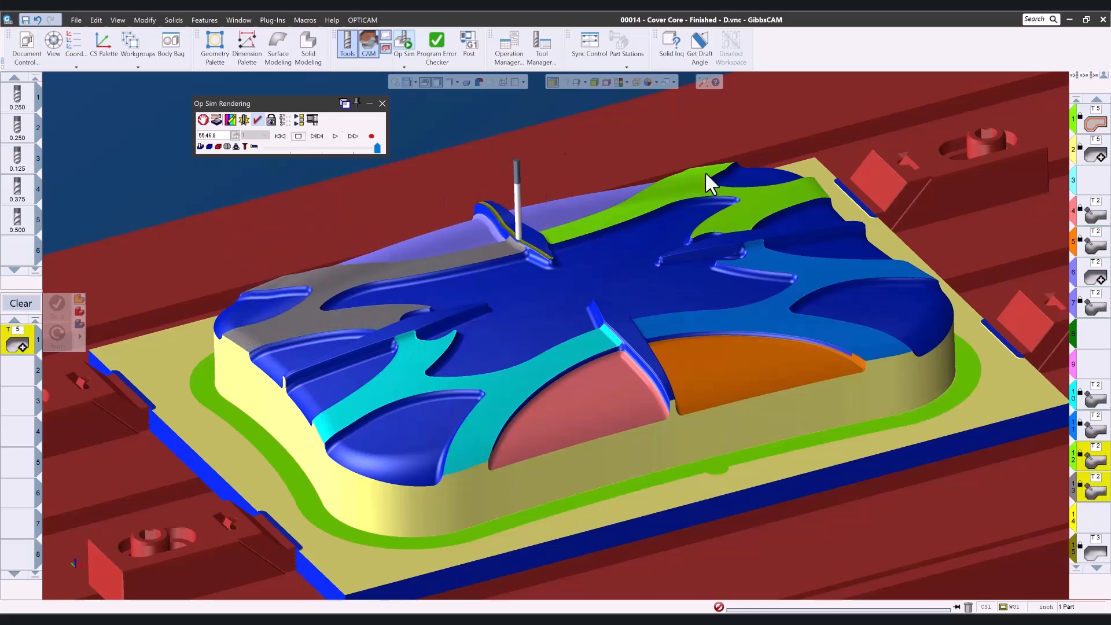
{"action": "left_click", "coordinate": [381, 104]}
Display the T3 operation toolpaths on the four rib walls and zoom in to inspect the rib passes.
{"action": "scroll", "coordinate": [1099, 336], "scroll_direction": "down", "scroll_amount": 5}
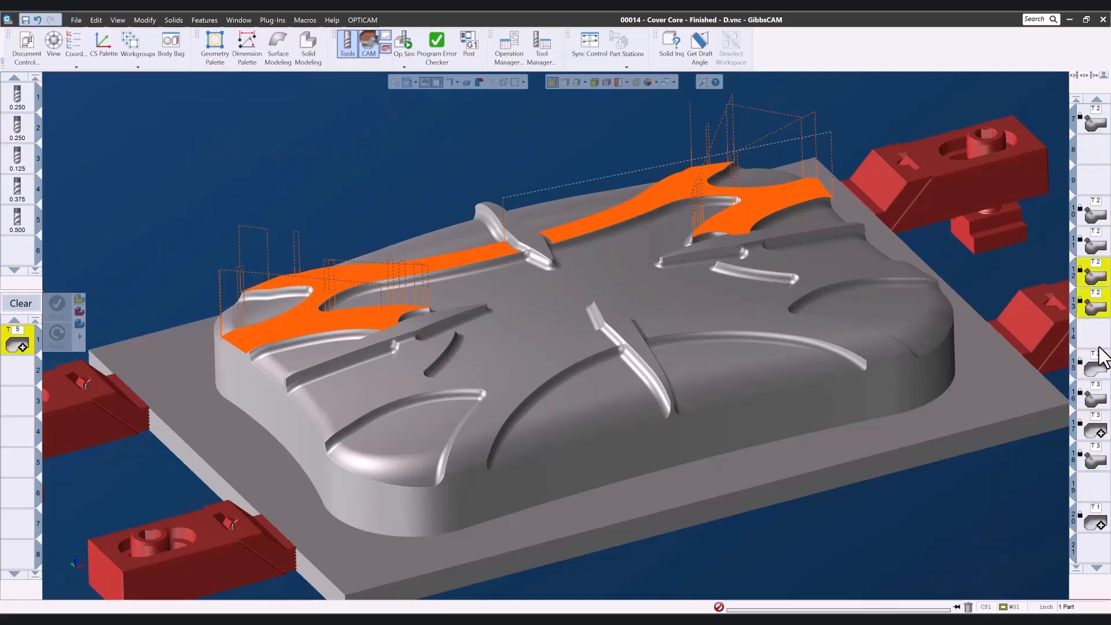
{"action": "left_click", "coordinate": [1092, 249]}
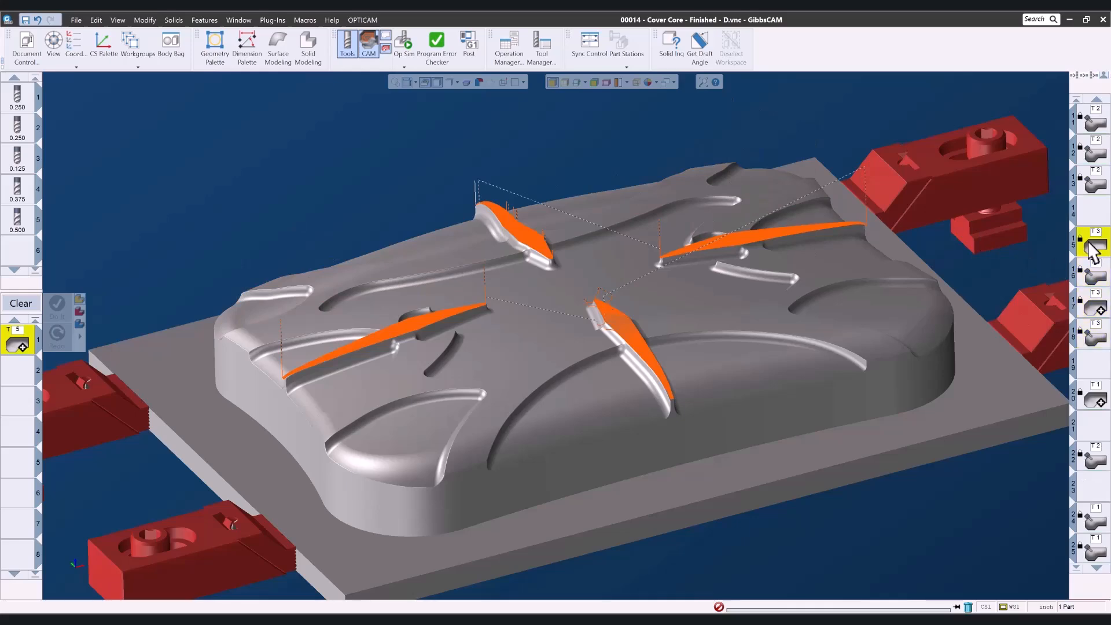
{"action": "left_click_drag", "start_coordinate": [466, 220], "coordinate": [617, 313]}
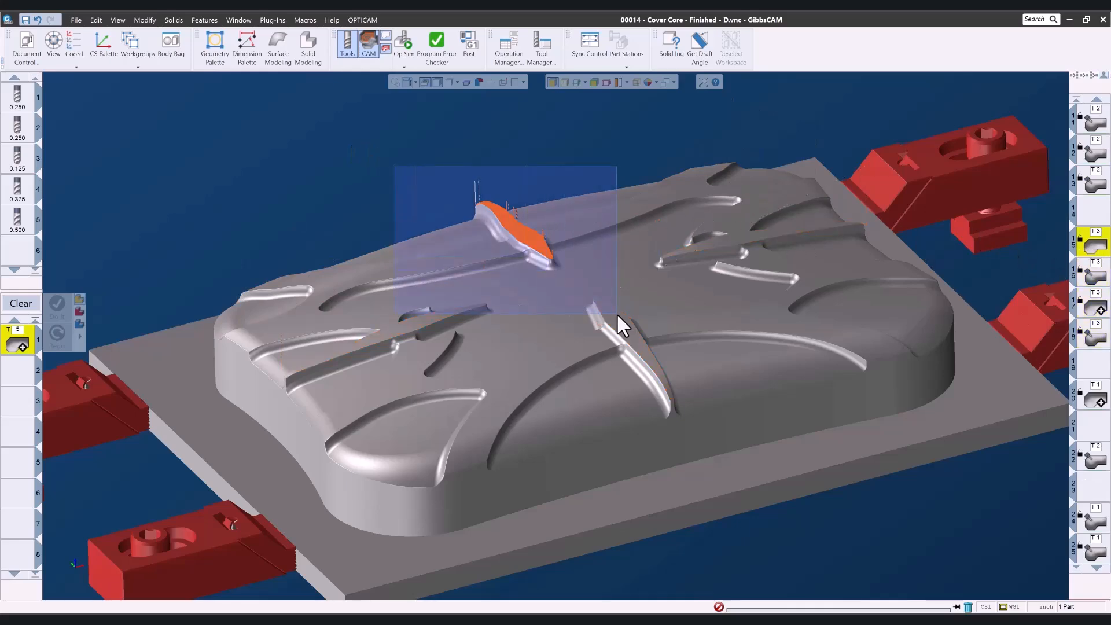
{"action": "middle_click_drag", "start_coordinate": [795, 364], "coordinate": [648, 550]}
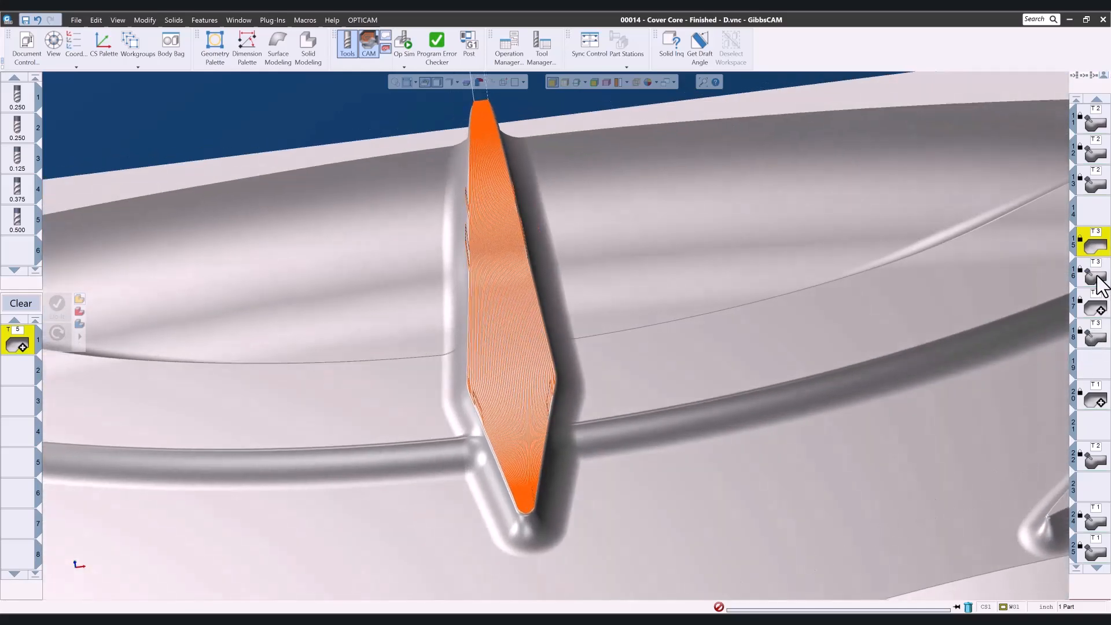
{"action": "scroll", "coordinate": [797, 348], "scroll_direction": "down", "scroll_amount": 3}
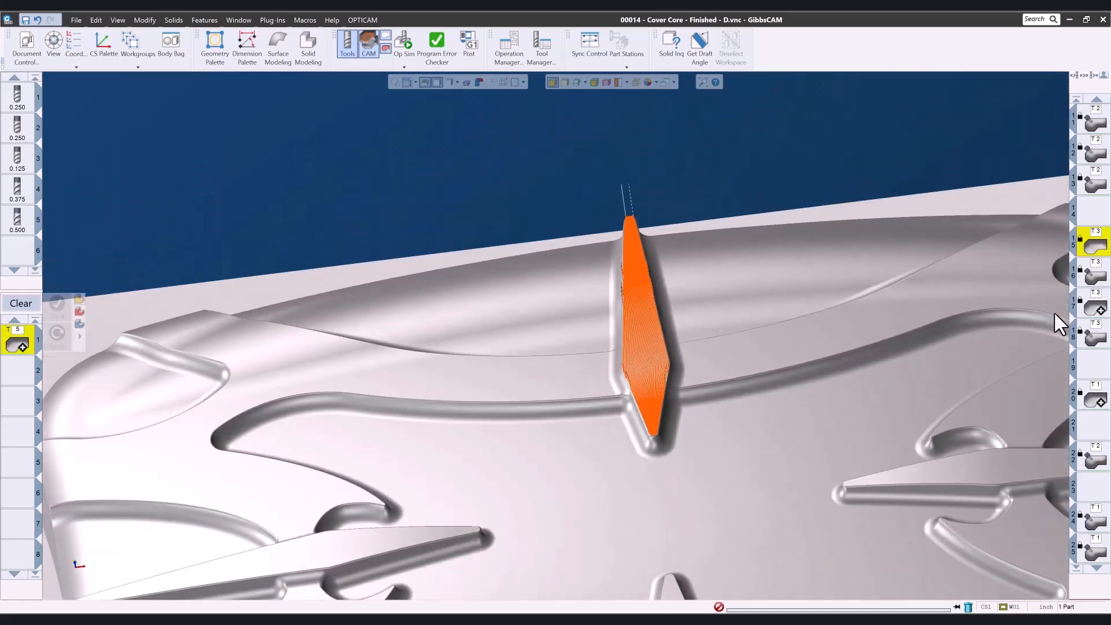
{"action": "middle_click_drag", "start_coordinate": [1076, 280], "coordinate": [458, 389]}
{"action": "left_click_drag", "start_coordinate": [468, 395], "coordinate": [814, 494]}
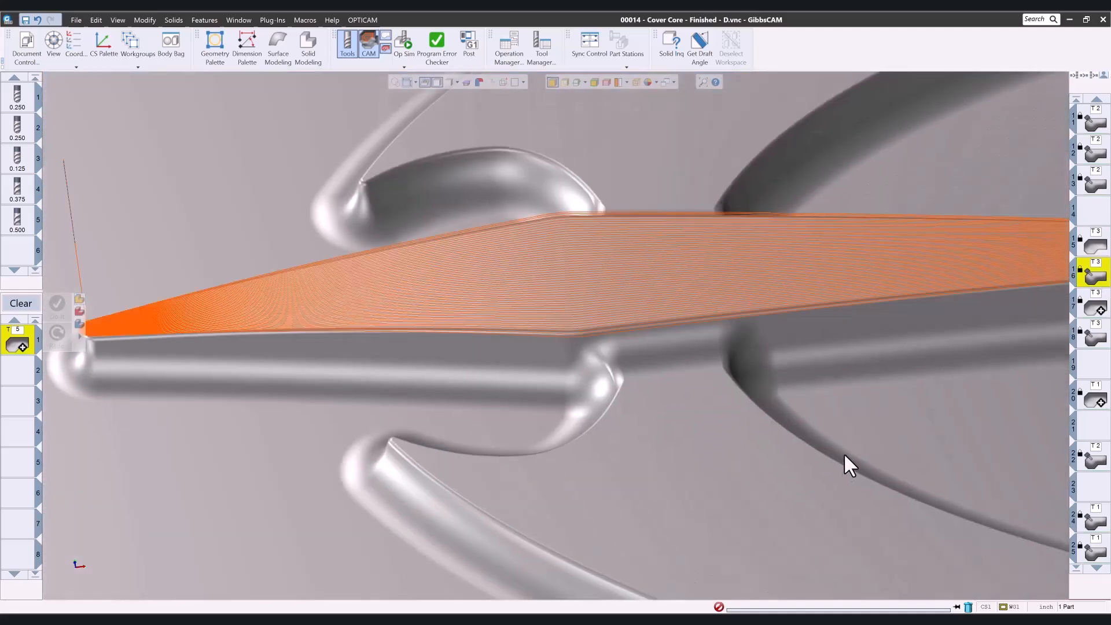
{"action": "mouse_move", "coordinate": [869, 378]}
{"action": "middle_mouse_down"}
{"action": "mouse_move", "coordinate": [840, 508]}
{"action": "mouse_move", "coordinate": [867, 399]}
{"action": "middle_mouse_up"}
{"action": "scroll", "coordinate": [694, 426], "scroll_direction": "down", "scroll_amount": 6}
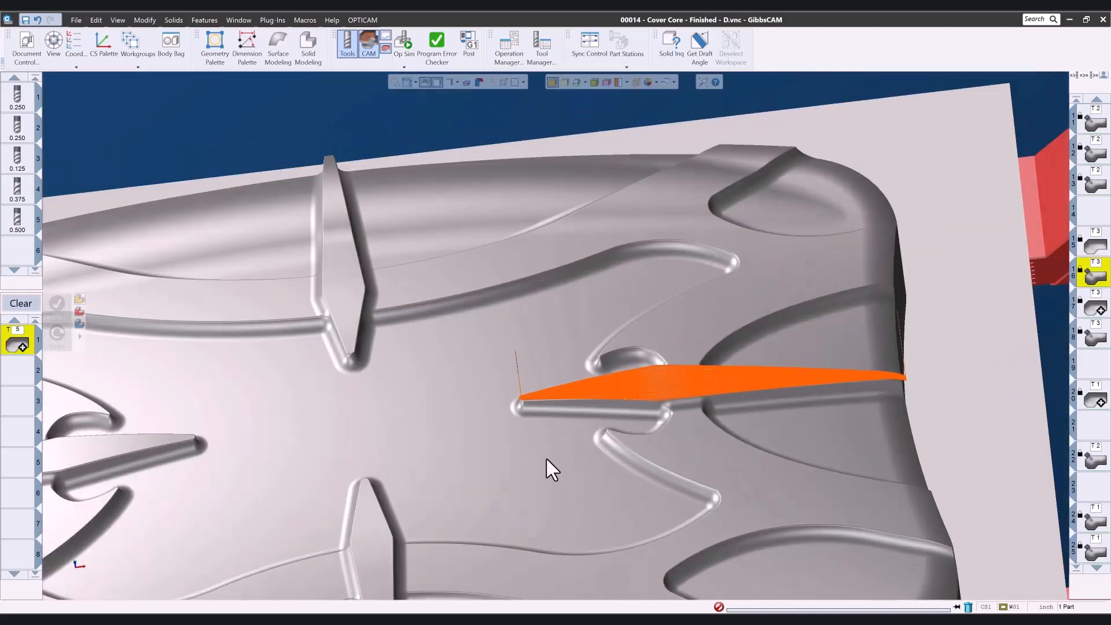
{"action": "middle_click_drag", "start_coordinate": [551, 466], "coordinate": [706, 195]}
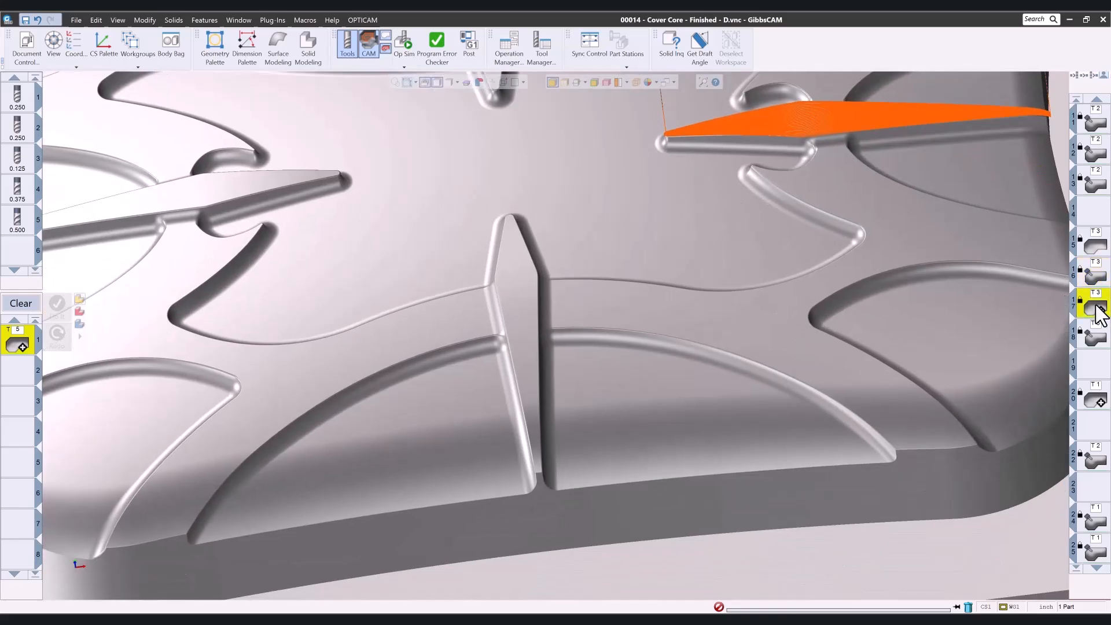
Display the remaining T3 rib operations together and zoom in on their toolpaths along the ribs.
{"action": "left_click", "coordinate": [1098, 309]}
{"action": "left_click_drag", "start_coordinate": [427, 203], "coordinate": [627, 496]}
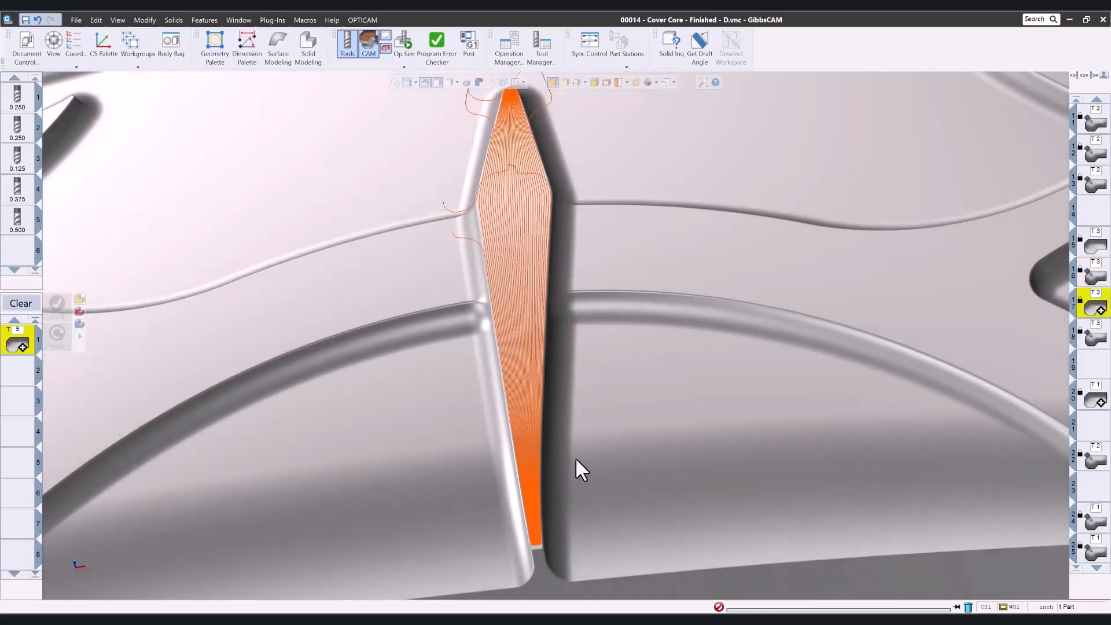
{"action": "middle_click_drag", "start_coordinate": [576, 459], "coordinate": [692, 425]}
{"action": "middle_click_drag", "start_coordinate": [436, 350], "coordinate": [968, 354]}
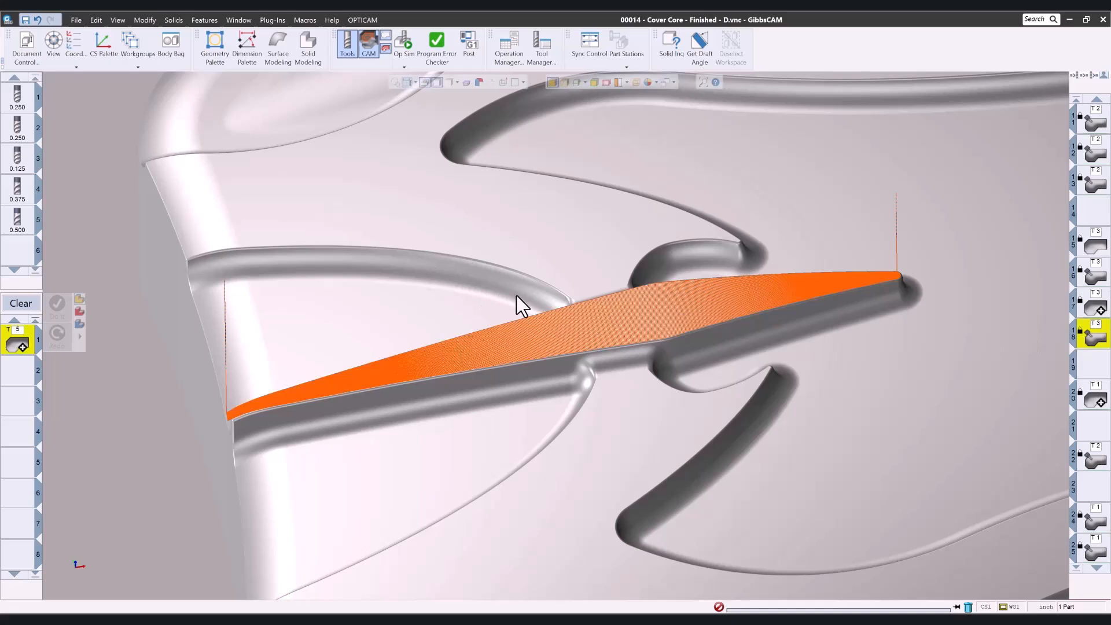
{"action": "scroll", "coordinate": [565, 309], "scroll_direction": "down", "scroll_amount": 8}
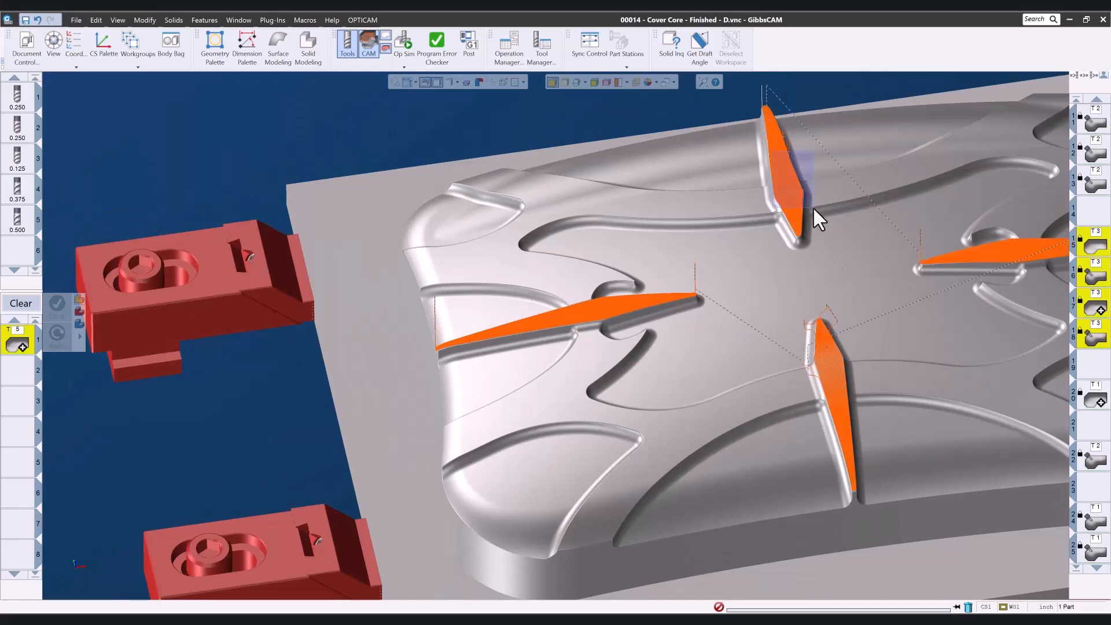
{"action": "left_click_drag", "start_coordinate": [813, 209], "coordinate": [814, 211]}
{"action": "scroll", "coordinate": [845, 341], "scroll_direction": "down", "scroll_amount": 5}
{"action": "mouse_move", "coordinate": [694, 366]}
{"action": "middle_mouse_down"}
{"action": "mouse_move", "coordinate": [317, 277]}
{"action": "mouse_move", "coordinate": [66, 170]}
{"action": "middle_mouse_up"}
{"action": "left_click_drag", "start_coordinate": [465, 341], "coordinate": [711, 484]}
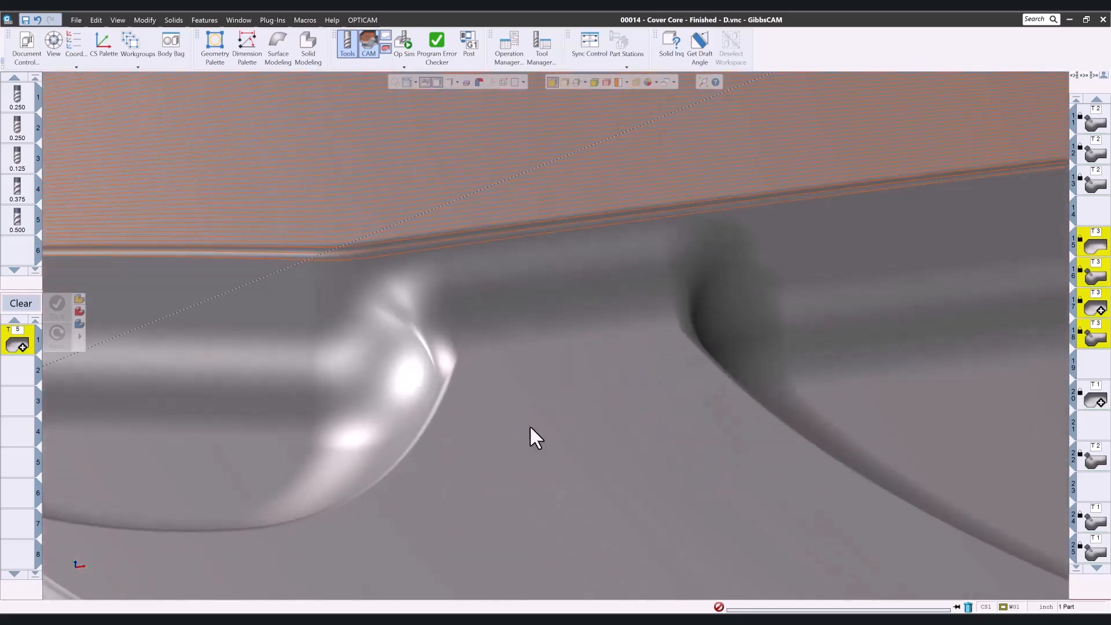
{"action": "scroll", "coordinate": [533, 435], "scroll_direction": "down", "scroll_amount": 3}
{"action": "scroll", "coordinate": [435, 432], "scroll_direction": "down", "scroll_amount": 3}
{"action": "middle_click_drag", "start_coordinate": [253, 487], "coordinate": [788, 129]}
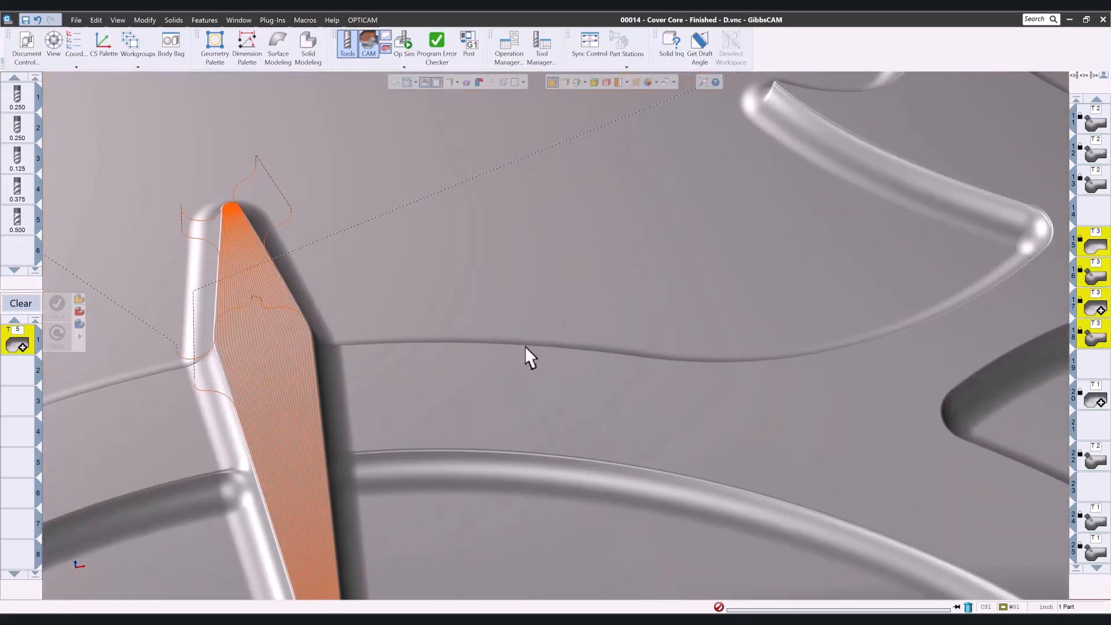
Zoom and orbit around the rib toolpaths to examine how the passes meet the rib edges and blends.
{"action": "middle_click_drag", "start_coordinate": [539, 338], "coordinate": [574, 261]}
{"action": "left_click_drag", "start_coordinate": [213, 201], "coordinate": [335, 353]}
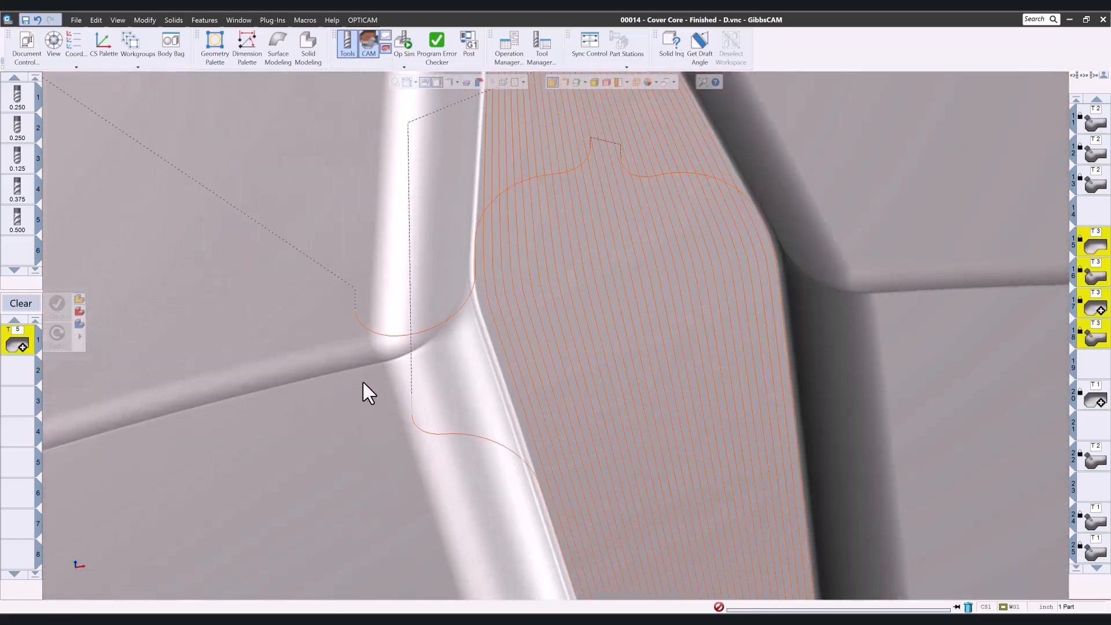
{"action": "scroll", "coordinate": [379, 379], "scroll_direction": "down", "scroll_amount": 5}
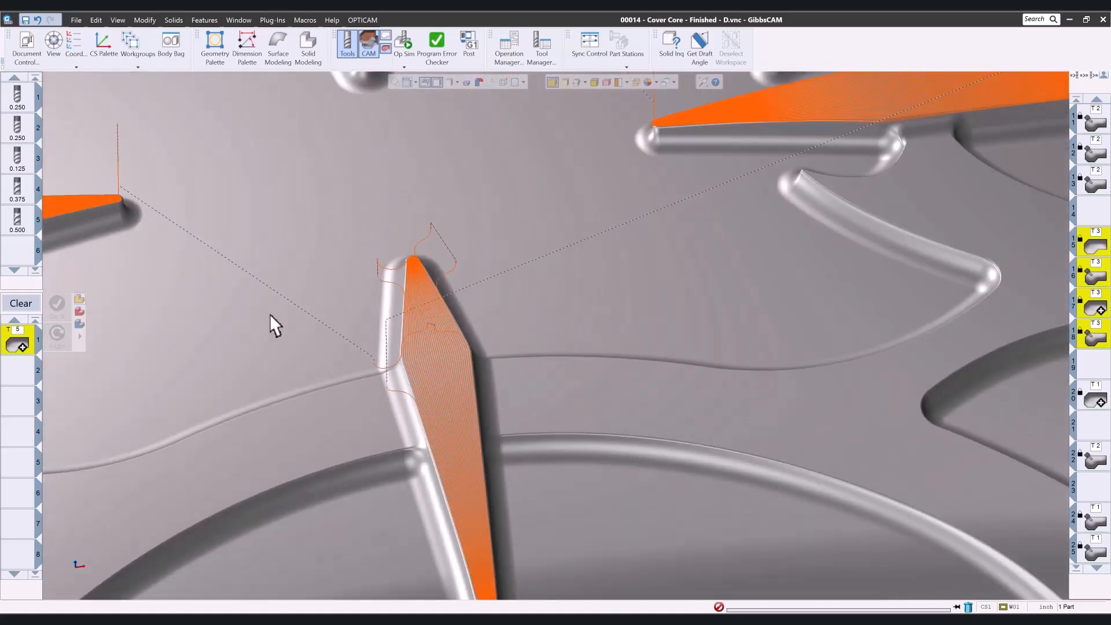
{"action": "middle_click_drag", "start_coordinate": [270, 315], "coordinate": [839, 451]}
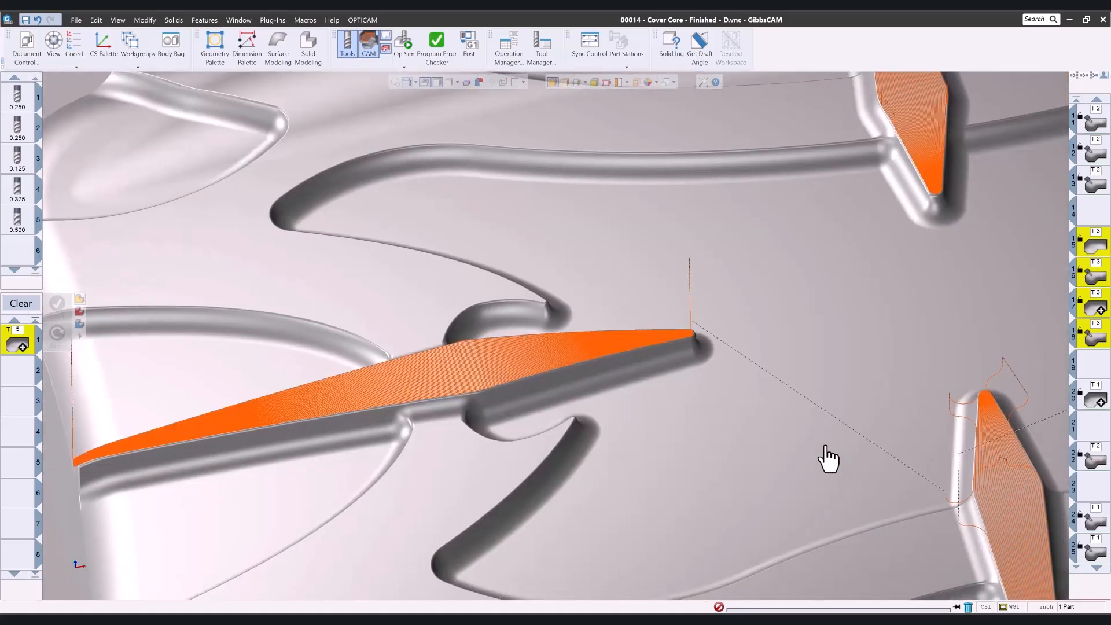
{"action": "left_click_drag", "start_coordinate": [522, 418], "coordinate": [522, 416]}
{"action": "scroll", "coordinate": [523, 409], "scroll_direction": "down", "scroll_amount": 5}
{"action": "scroll", "coordinate": [579, 369], "scroll_direction": "down", "scroll_amount": 5}
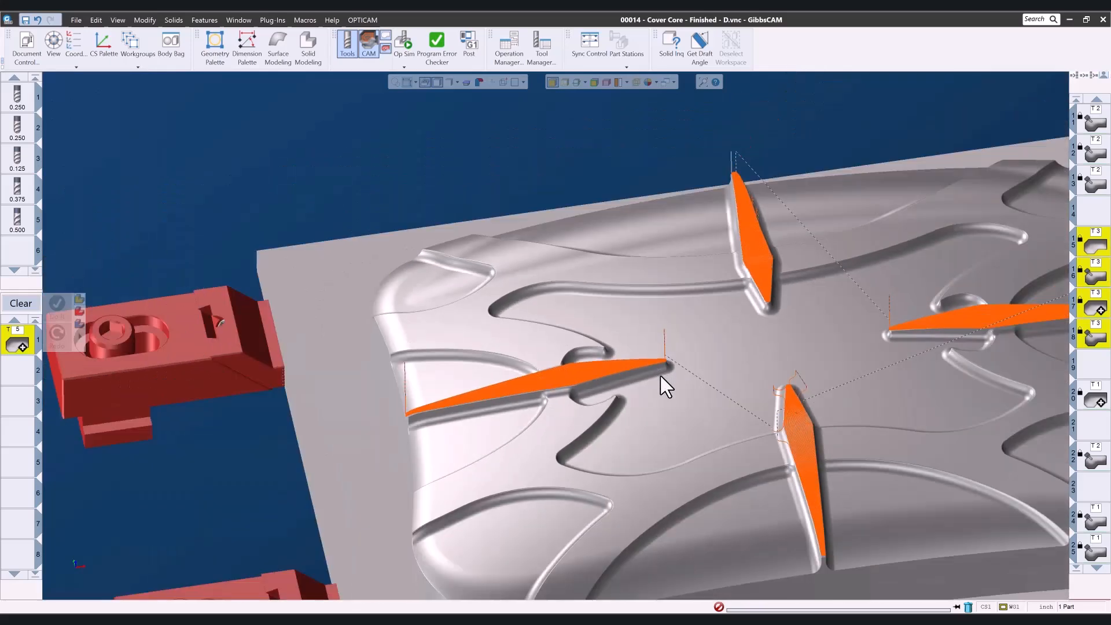
{"action": "middle_click_drag", "start_coordinate": [756, 407], "coordinate": [716, 392]}
{"action": "scroll", "coordinate": [719, 403], "scroll_direction": "down", "scroll_amount": 5}
{"action": "scroll", "coordinate": [783, 454], "scroll_direction": "up", "scroll_amount": 2}
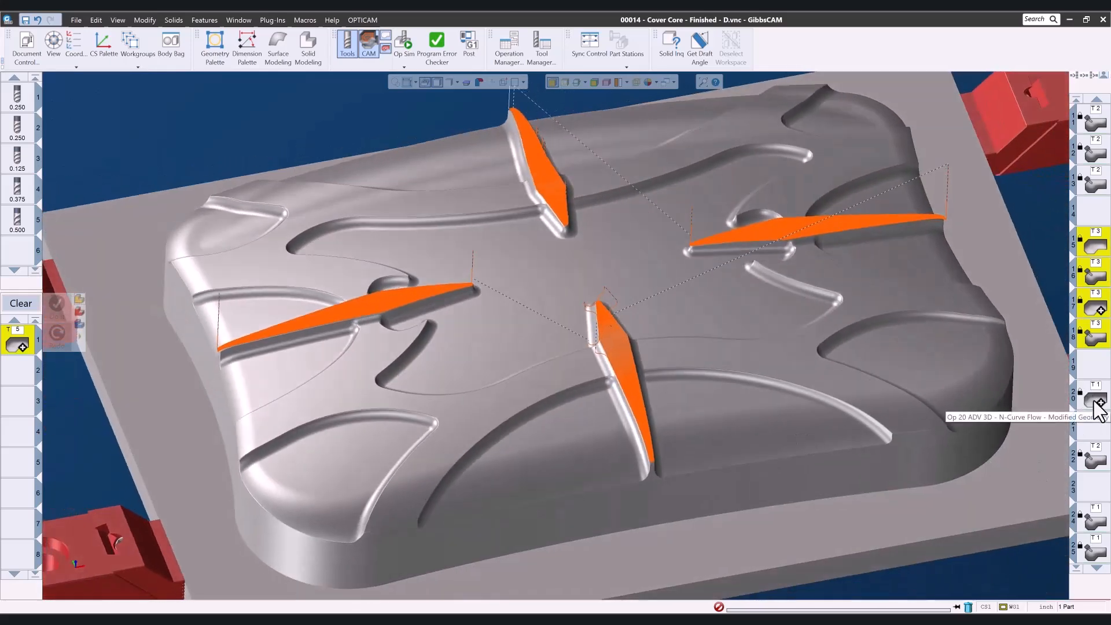
Display the Op 20 ADV 3D N-Curve Flow toolpath on the central pocket floor and orbit the view.
{"action": "left_click", "coordinate": [1094, 401]}
{"action": "middle_click_drag", "start_coordinate": [690, 363], "coordinate": [683, 435]}
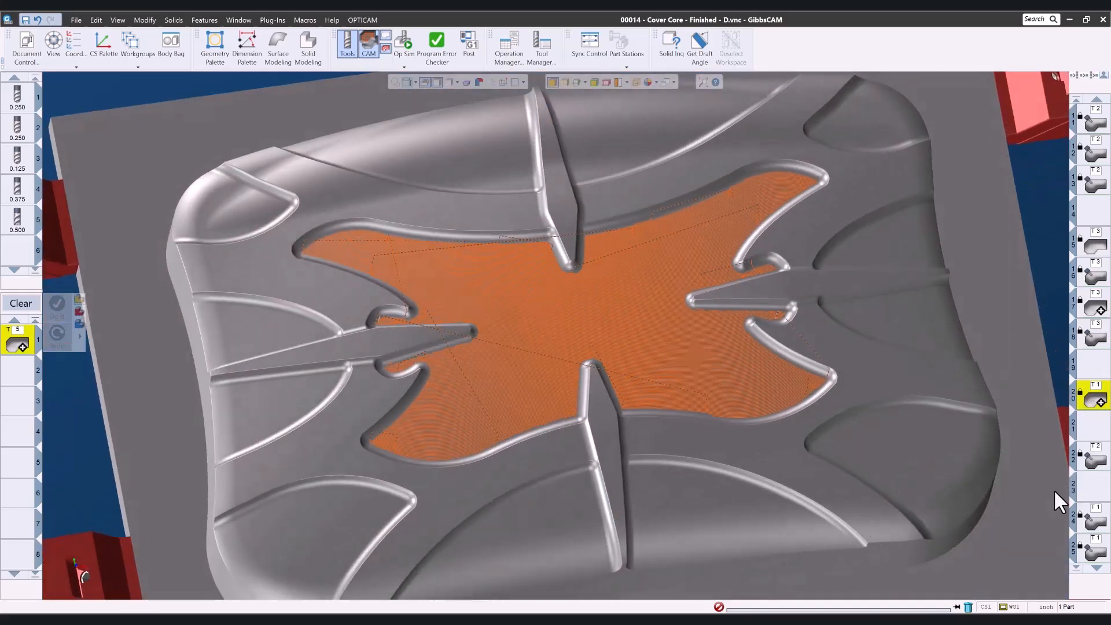
{"action": "middle_click_drag", "start_coordinate": [627, 297], "coordinate": [624, 347]}
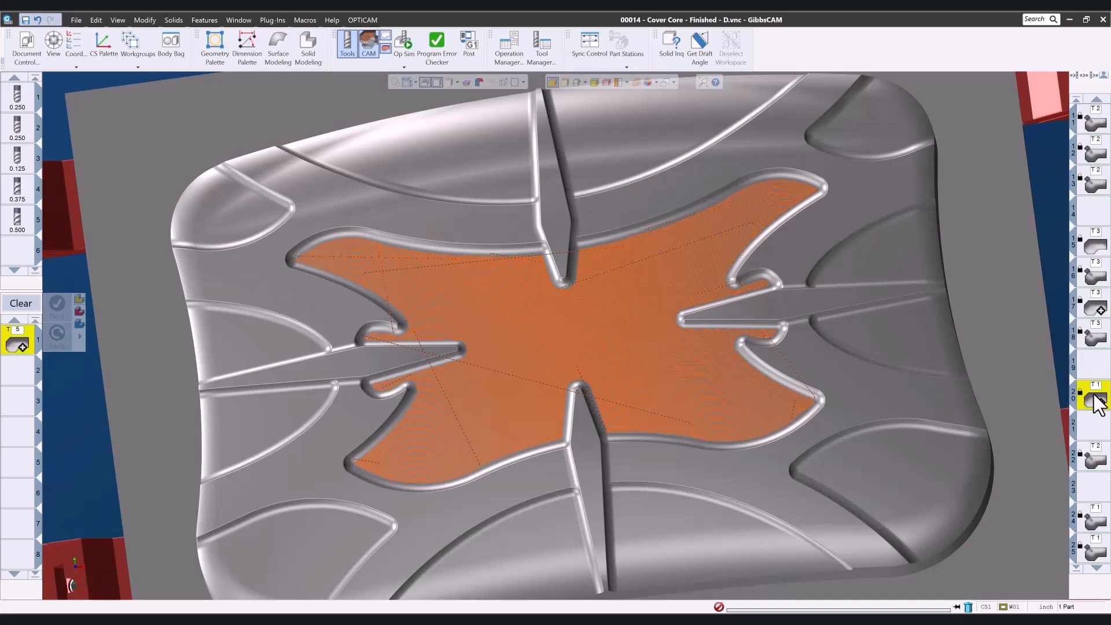
Open Op 20 to review its selected floor surfaces and flow curves.
{"action": "double_click", "coordinate": [1095, 401]}
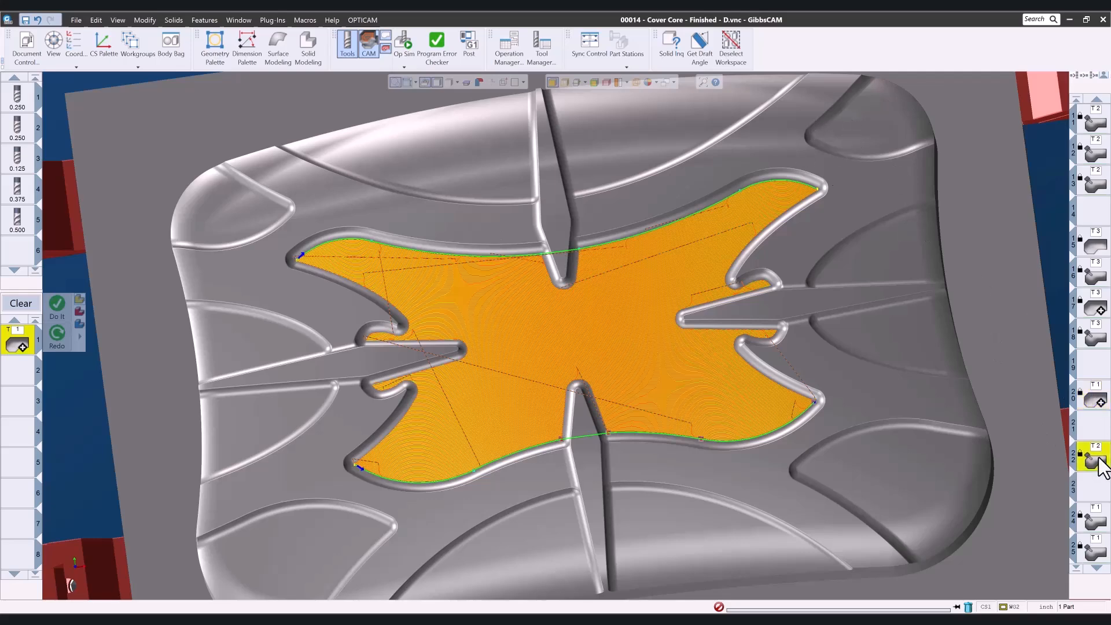
{"action": "middle_click_drag", "start_coordinate": [727, 369], "coordinate": [866, 99]}
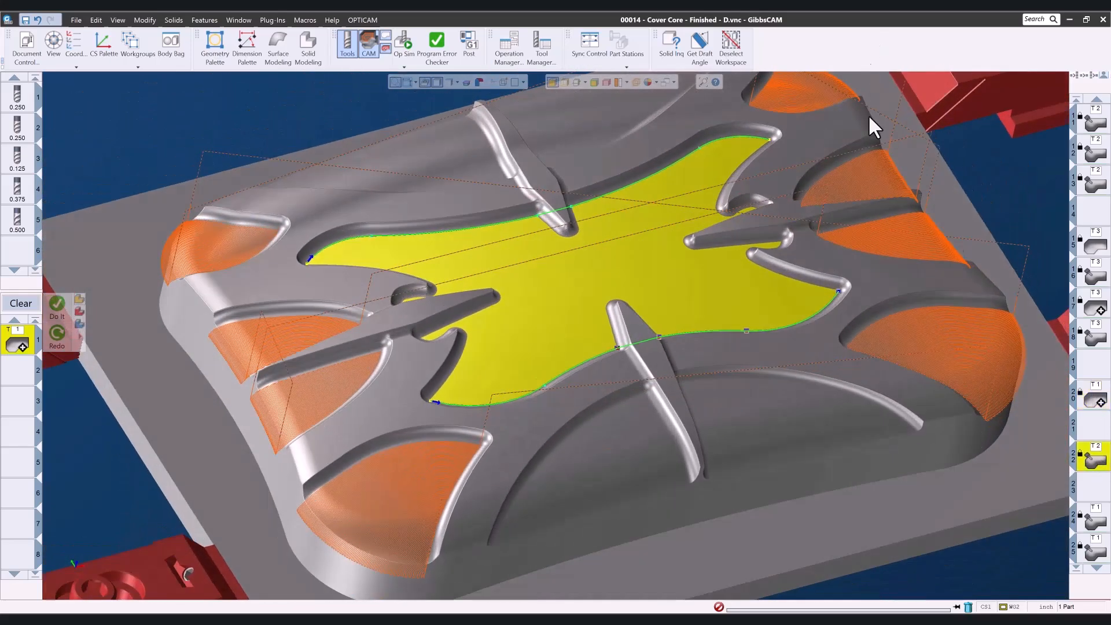
{"action": "left_click", "coordinate": [991, 213]}
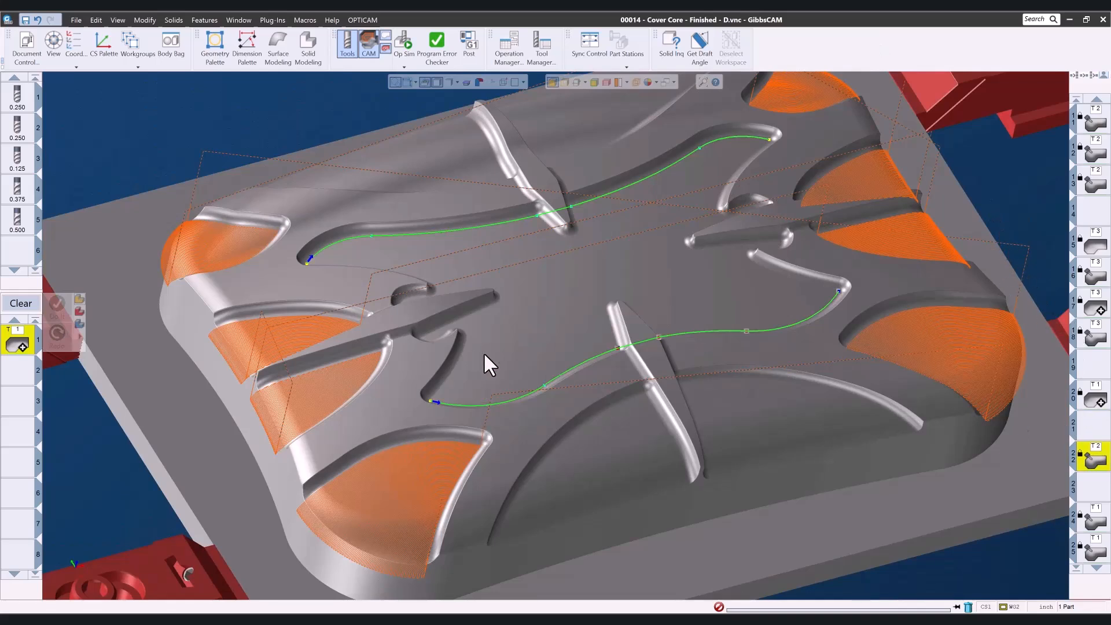
Open the following T2 and T1 operations to review their selected surfaces and rib geometry.
{"action": "double_click", "coordinate": [1096, 463]}
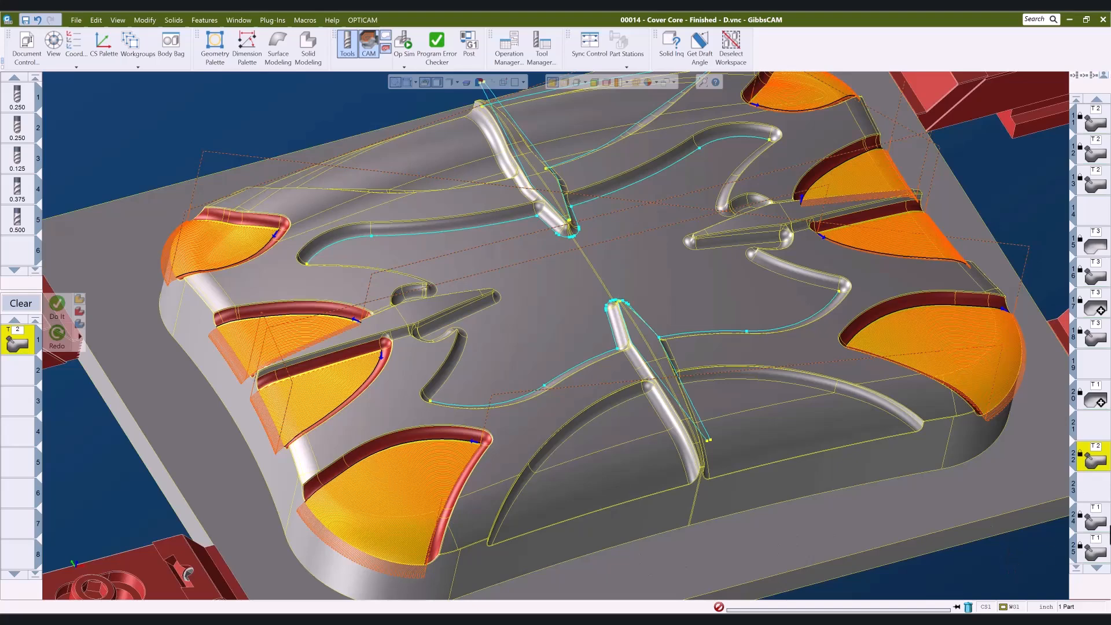
{"action": "left_click", "coordinate": [1098, 521]}
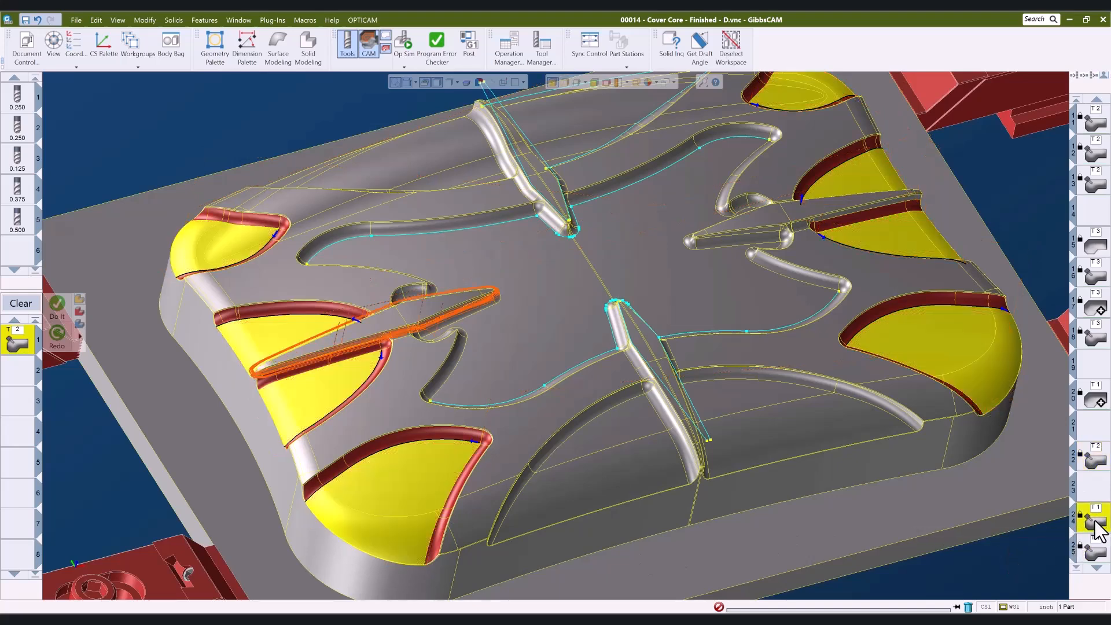
{"action": "double_click", "coordinate": [1095, 524]}
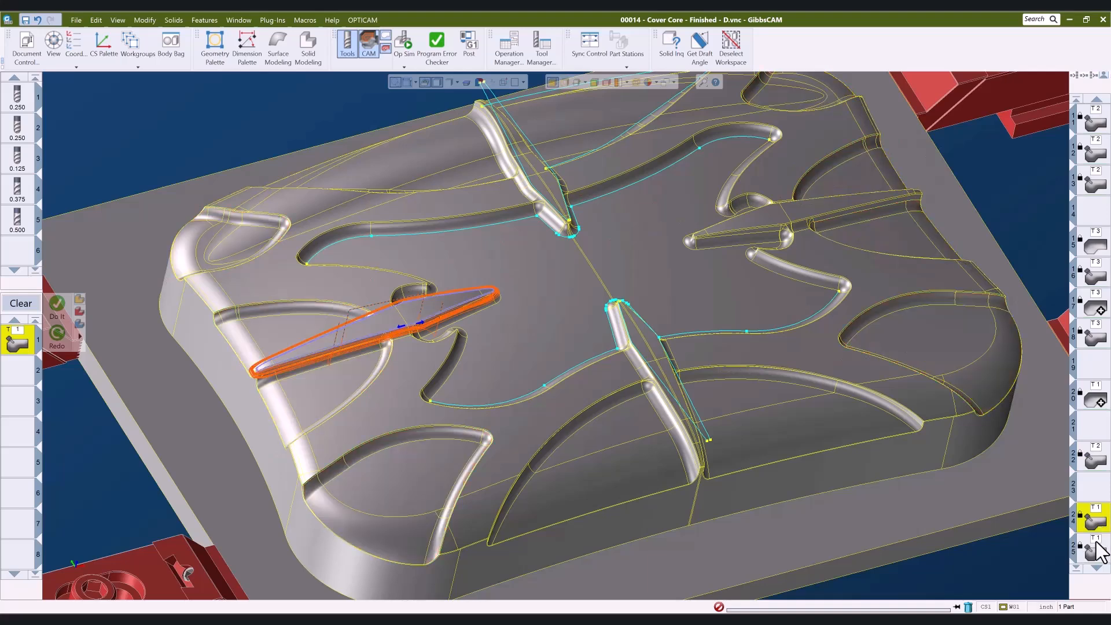
Review the selected geometry of the T3 operations at the front-left corner and zoom in on it.
{"action": "scroll", "coordinate": [1099, 565], "scroll_direction": "up", "scroll_amount": 2}
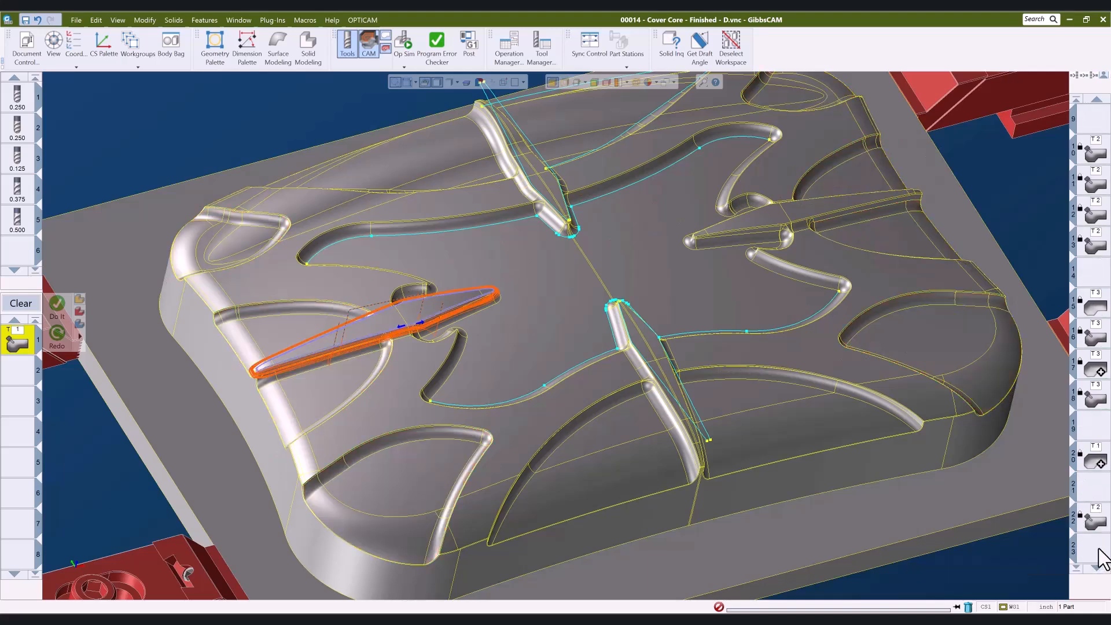
{"action": "scroll", "coordinate": [1102, 538], "scroll_direction": "down", "scroll_amount": 5}
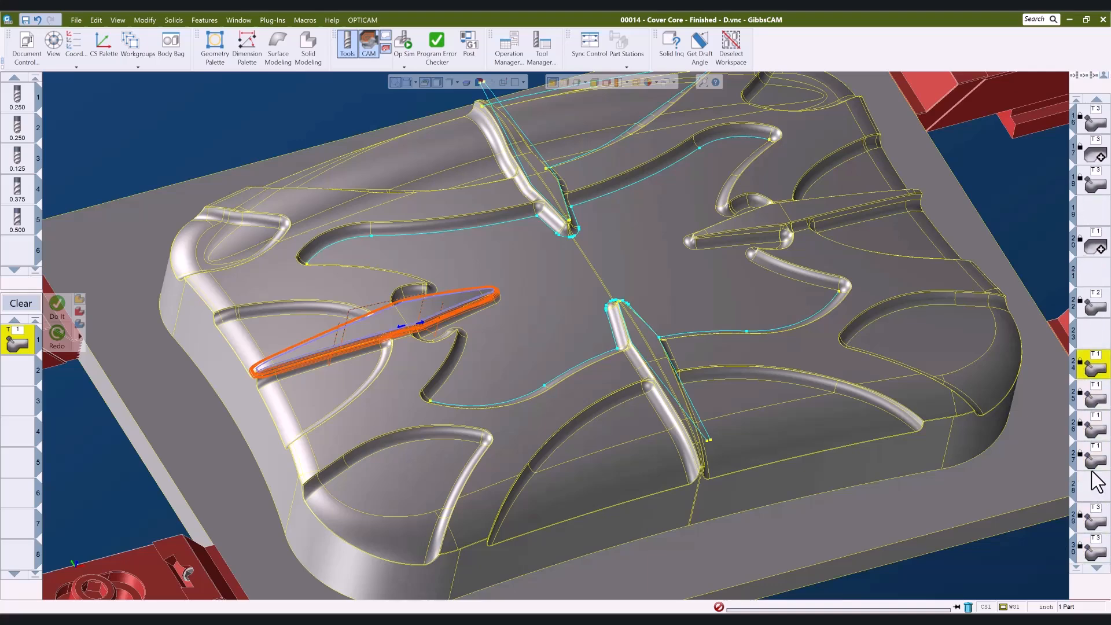
{"action": "left_click", "coordinate": [1097, 517]}
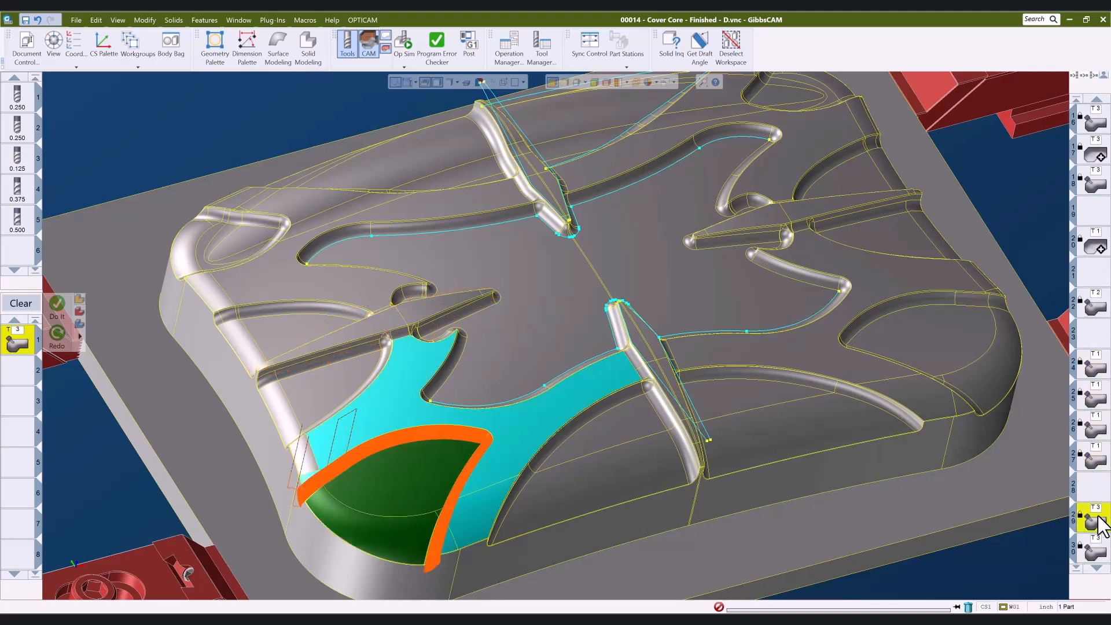
{"action": "scroll", "coordinate": [1099, 544], "scroll_direction": "down", "scroll_amount": 1}
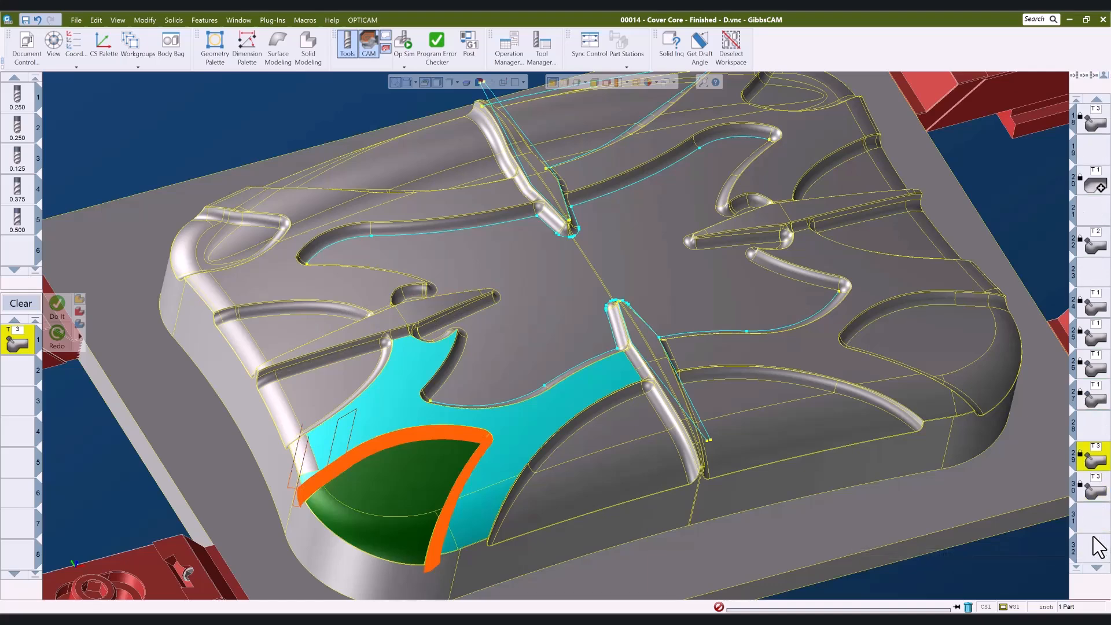
{"action": "left_click", "coordinate": [1095, 493]}
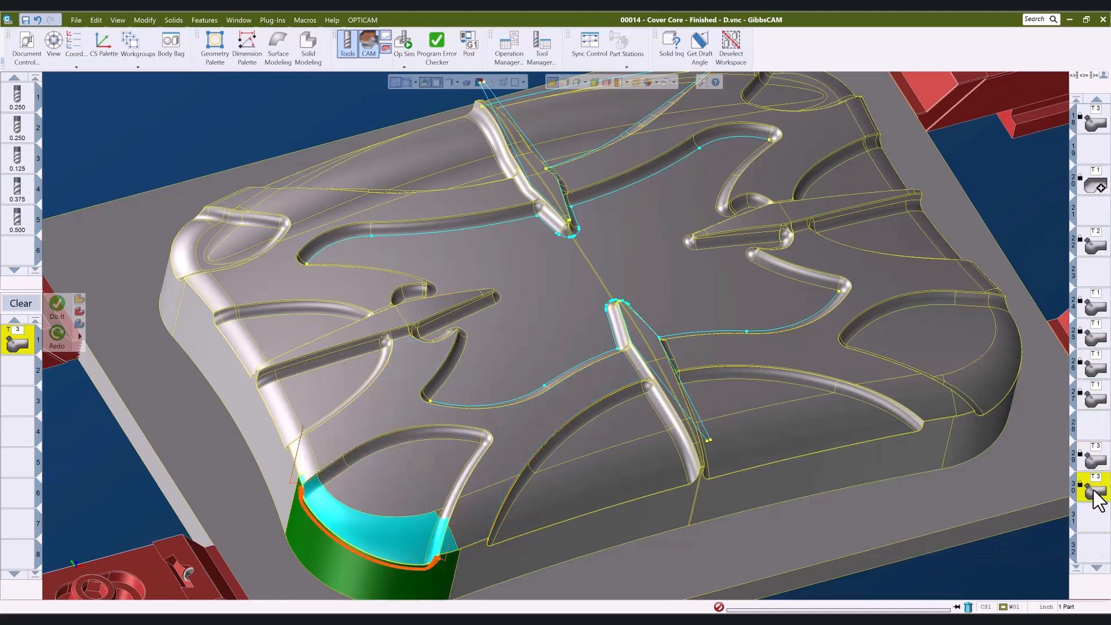
{"action": "scroll", "coordinate": [382, 593], "scroll_direction": "up", "scroll_amount": 5}
{"action": "scroll", "coordinate": [614, 531], "scroll_direction": "down", "scroll_amount": 8}
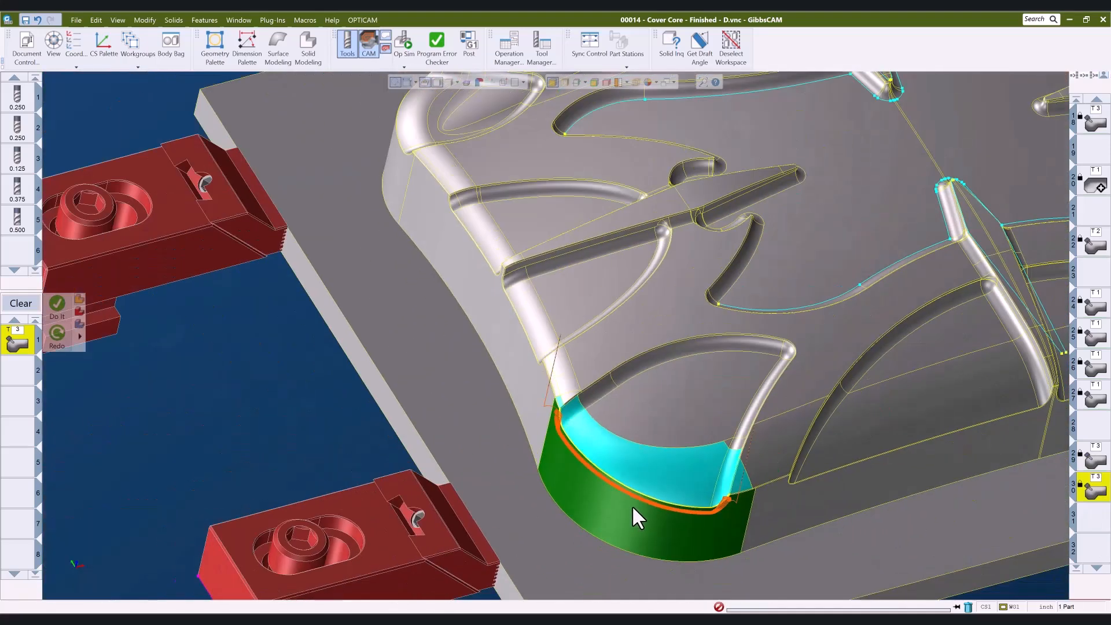
{"action": "scroll", "coordinate": [738, 386], "scroll_direction": "down", "scroll_amount": 3}
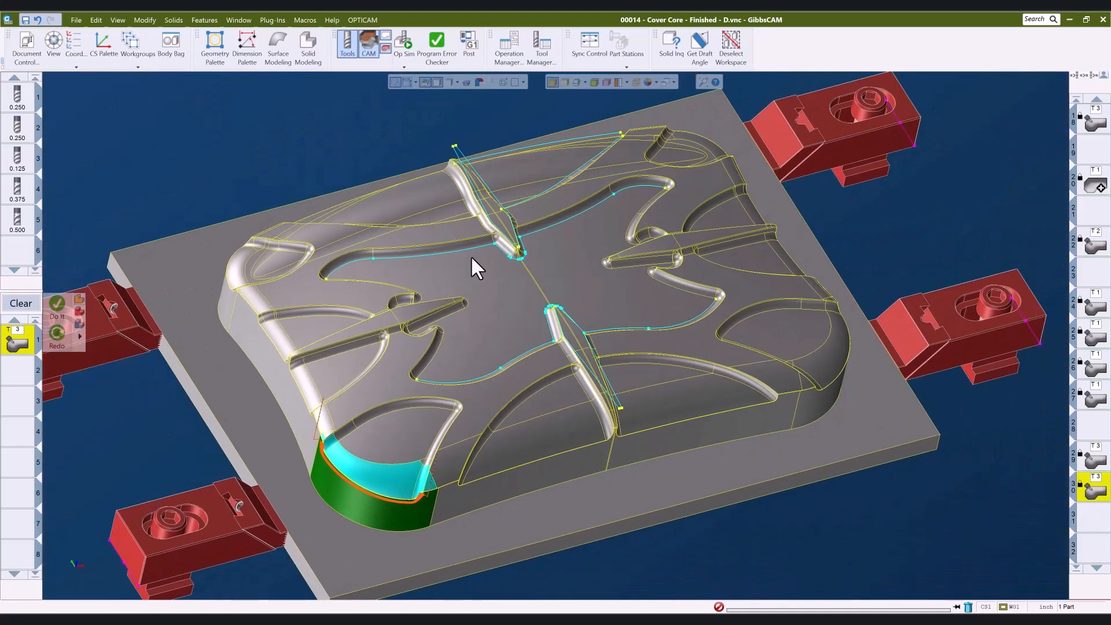
Run an Op Sim rendering of the whole Cover Core.
{"action": "left_click", "coordinate": [403, 46]}
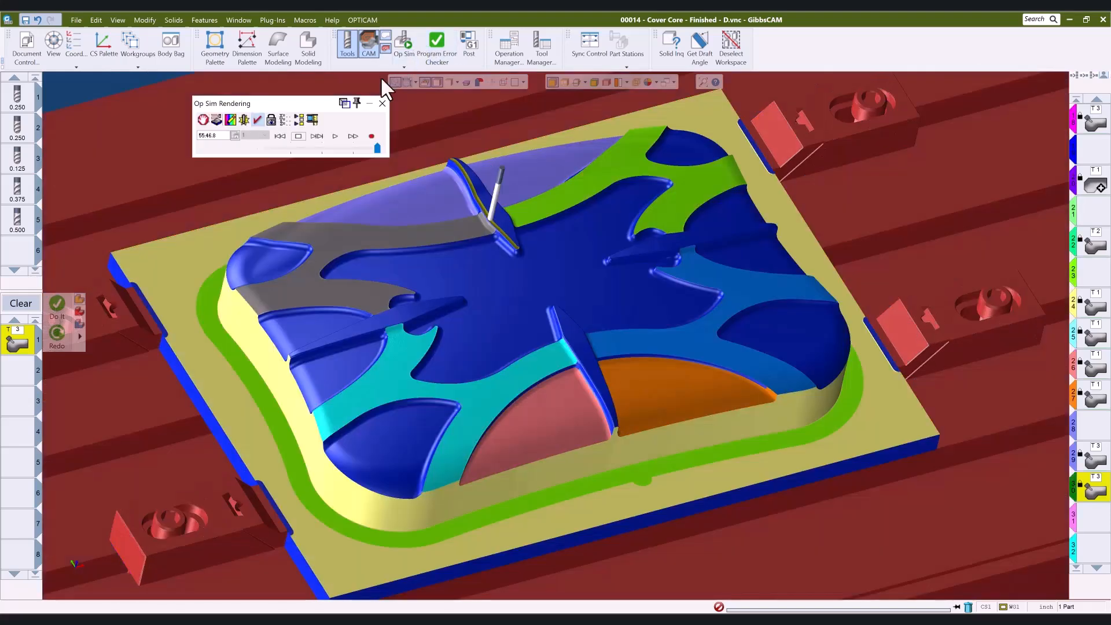
{"action": "left_click", "coordinate": [334, 137]}
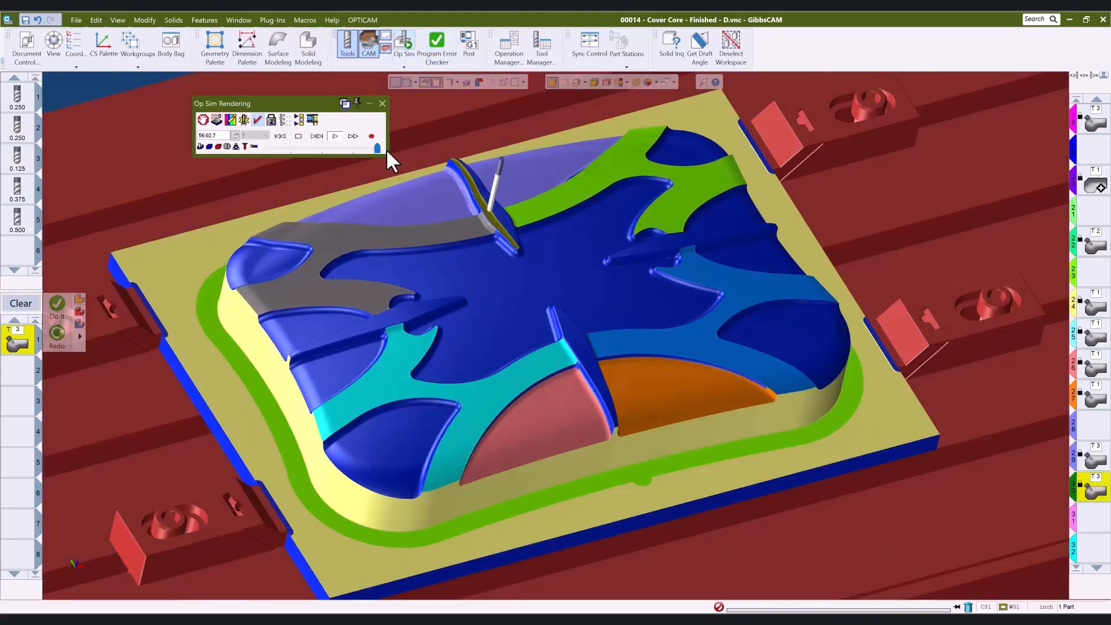
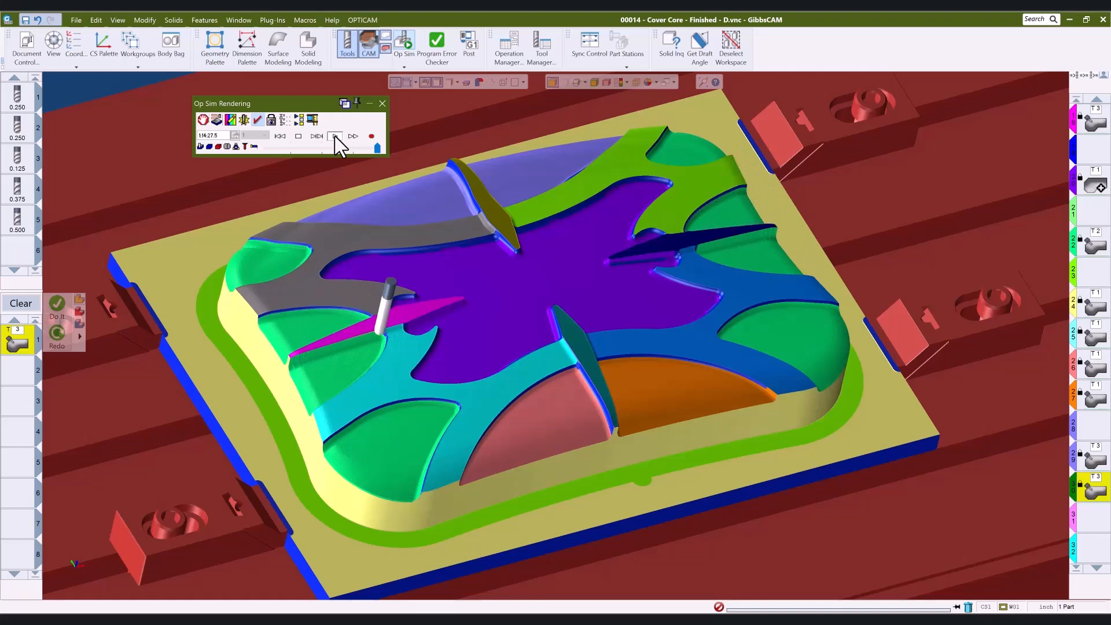
Finish the Op Sim rendering, close the simulation window and return to an isometric view of the core.
{"action": "left_click", "coordinate": [299, 136]}
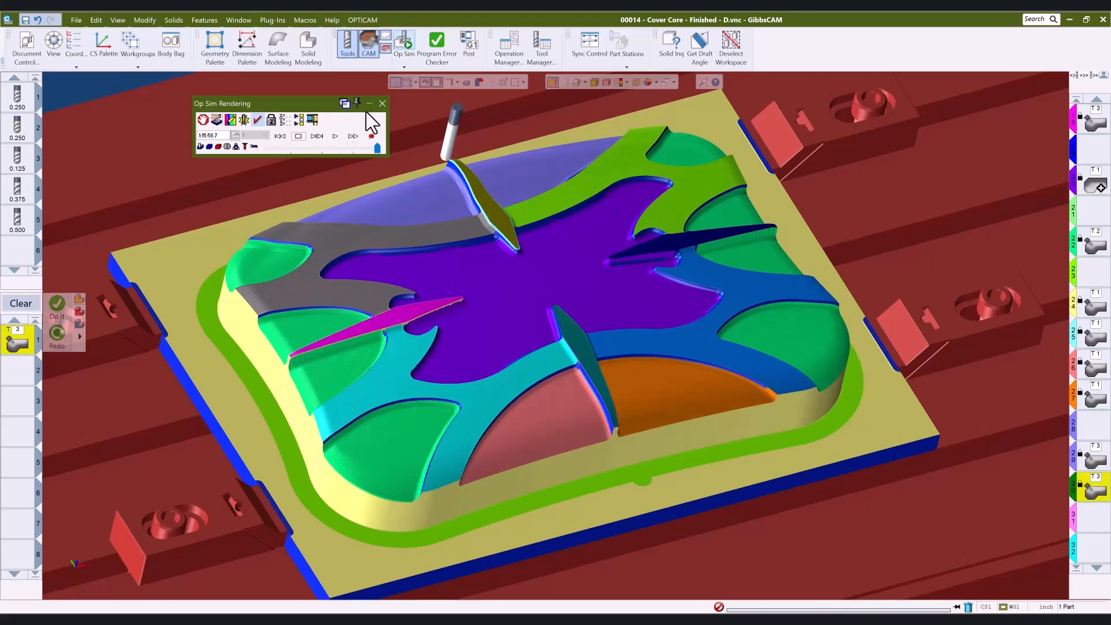
{"action": "left_click", "coordinate": [383, 103]}
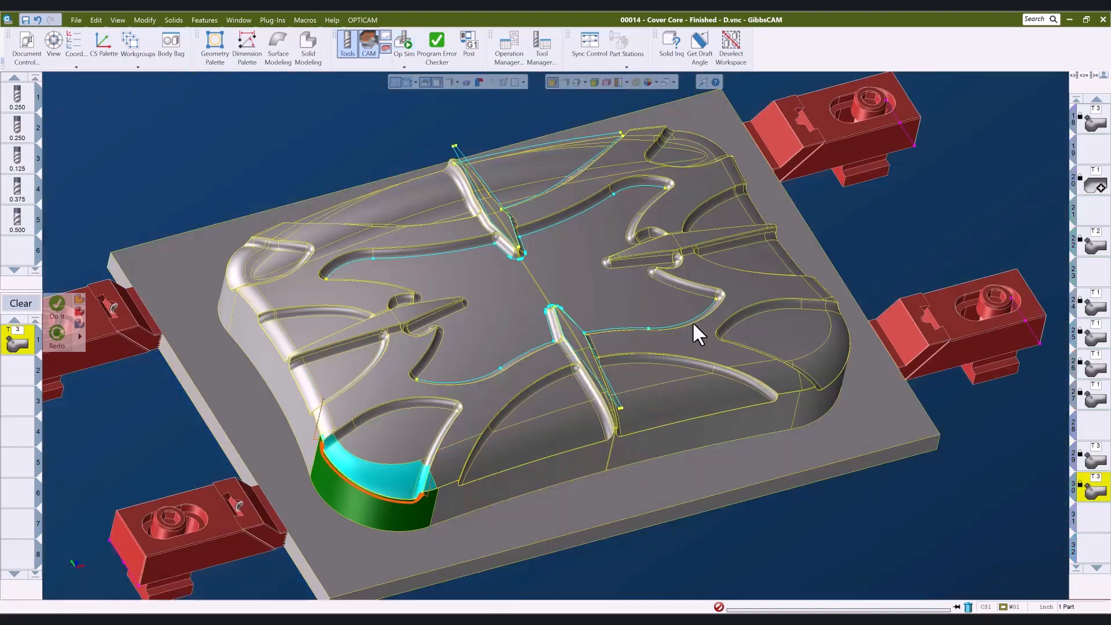
{"action": "key", "text": "ctrl+i"}
{"action": "middle_click_drag", "start_coordinate": [759, 480], "coordinate": [872, 487]}
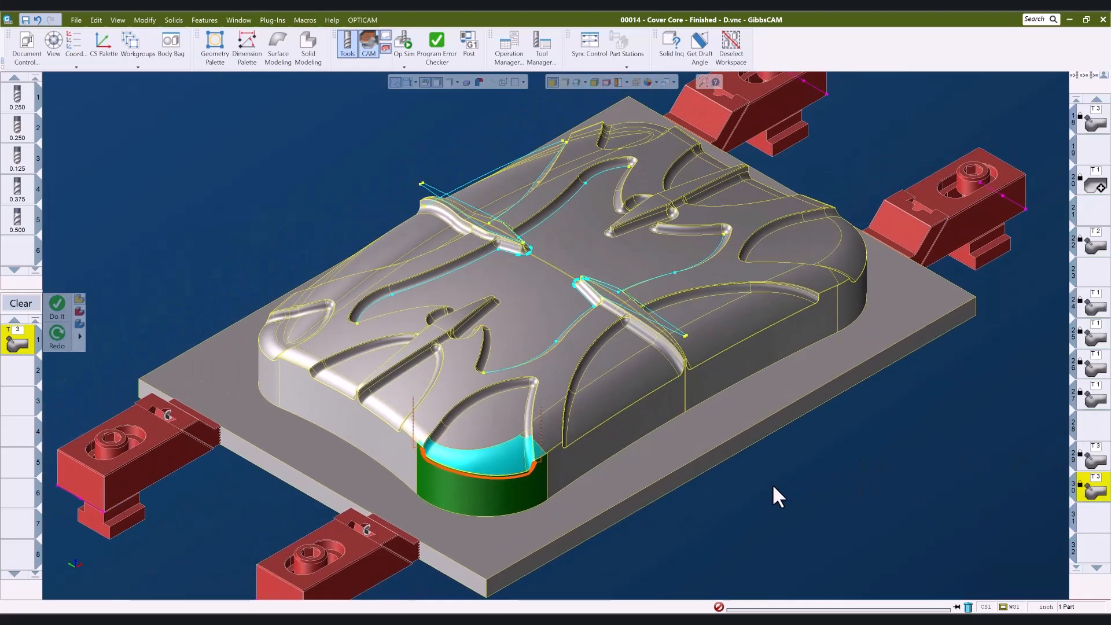
Switch to the 00014 - Cover Core - Finished.vnc window and load the T1 N-Curve operation into the process list.
{"action": "mouse_move", "coordinate": [324, 619]}
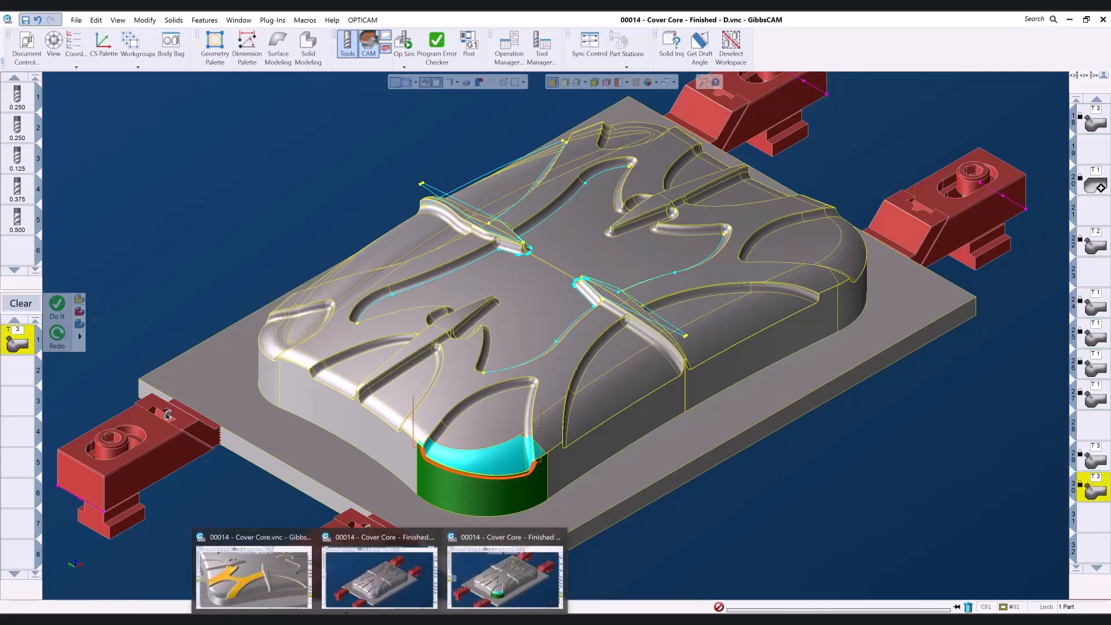
{"action": "left_click", "coordinate": [359, 596]}
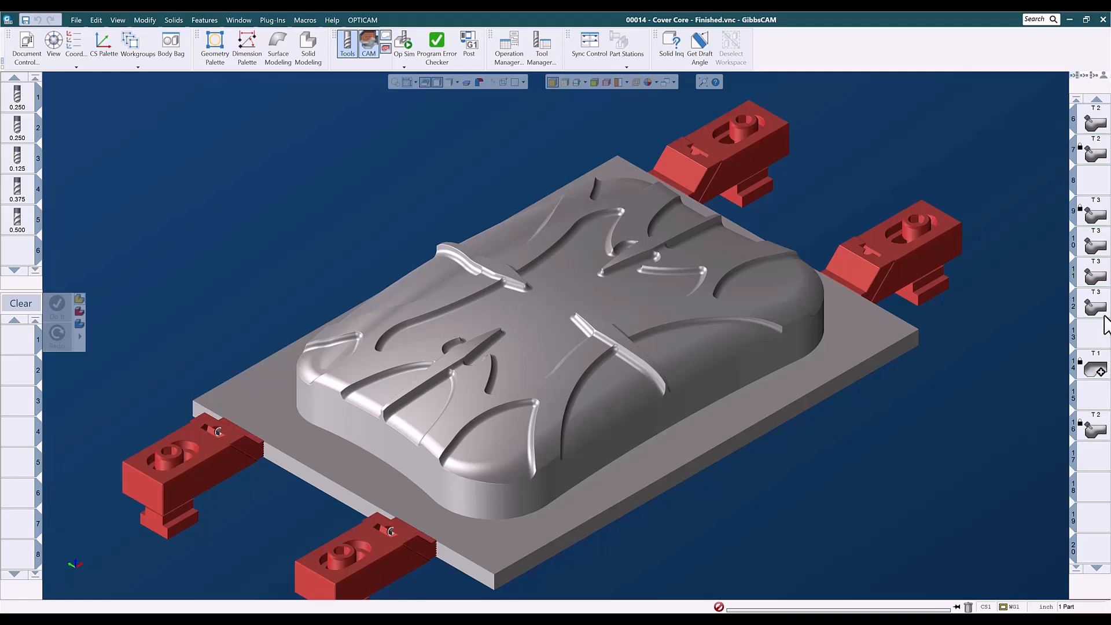
{"action": "double_click", "coordinate": [1095, 368]}
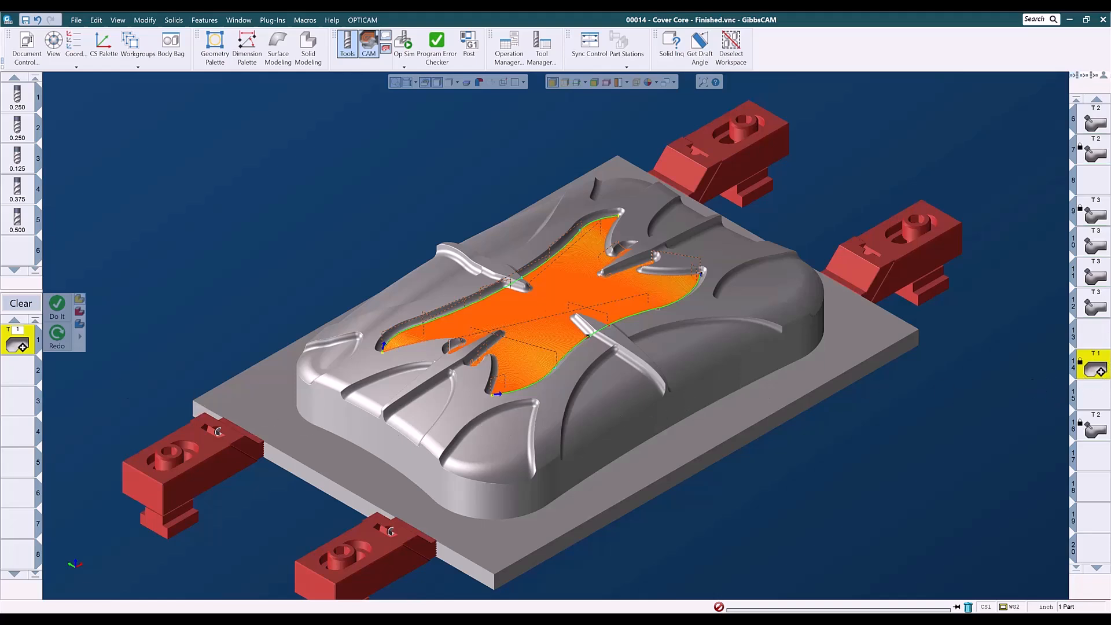
Save the process list as a process file named ADV 3D - N-Curve .25bm .02so in the Adv 3D folder.
{"action": "right_click", "coordinate": [21, 347]}
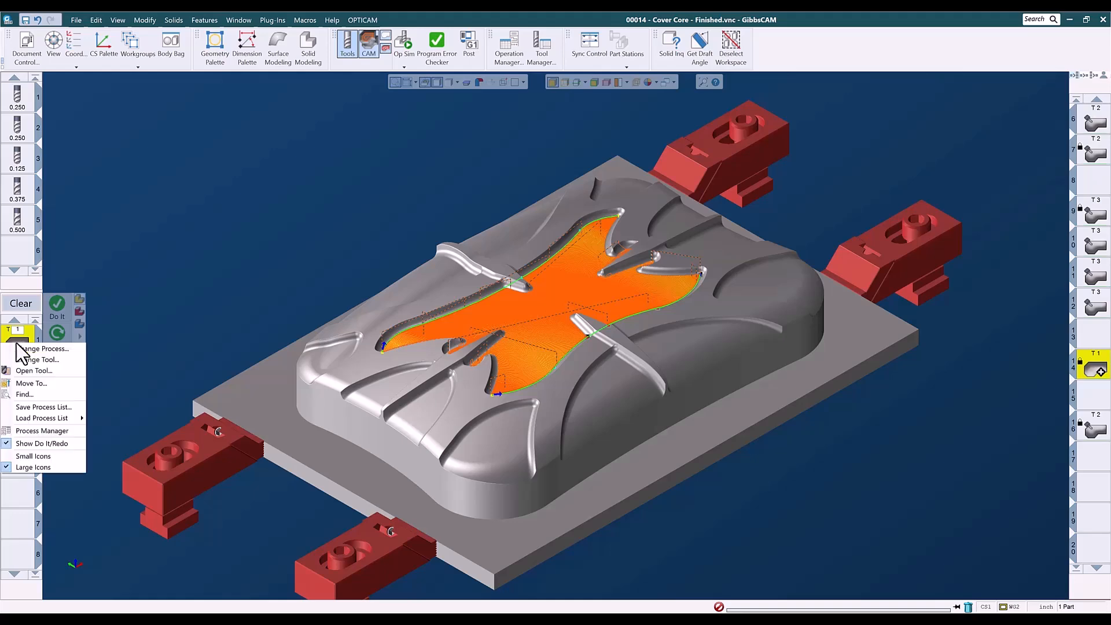
{"action": "left_click", "coordinate": [47, 403]}
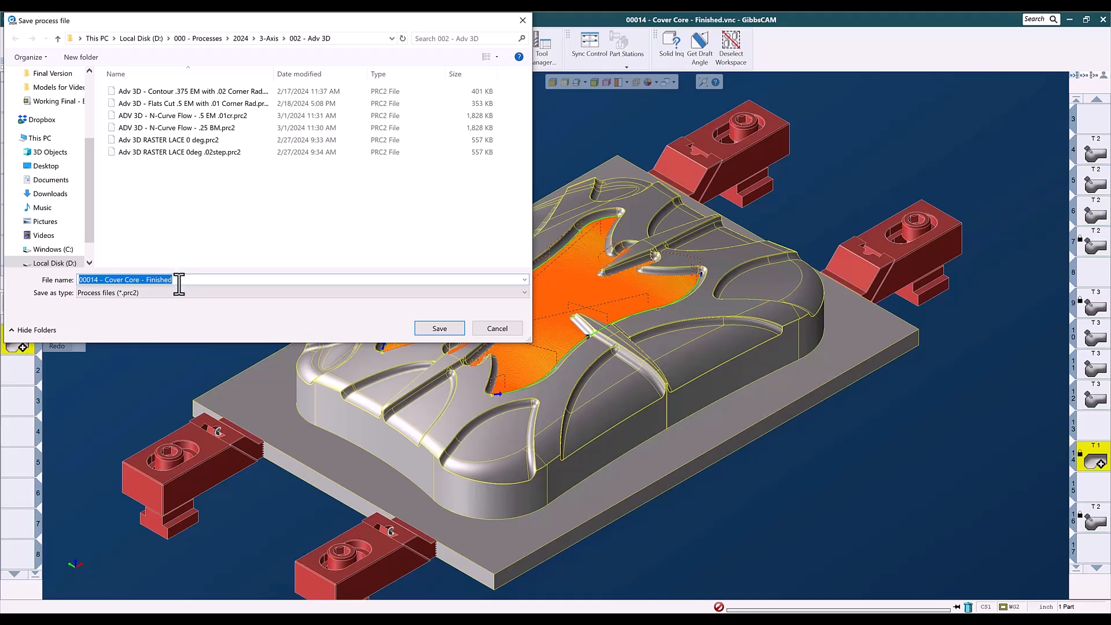
{"action": "type", "text": "ADV 3D - N-Curve .25bm .02so"}
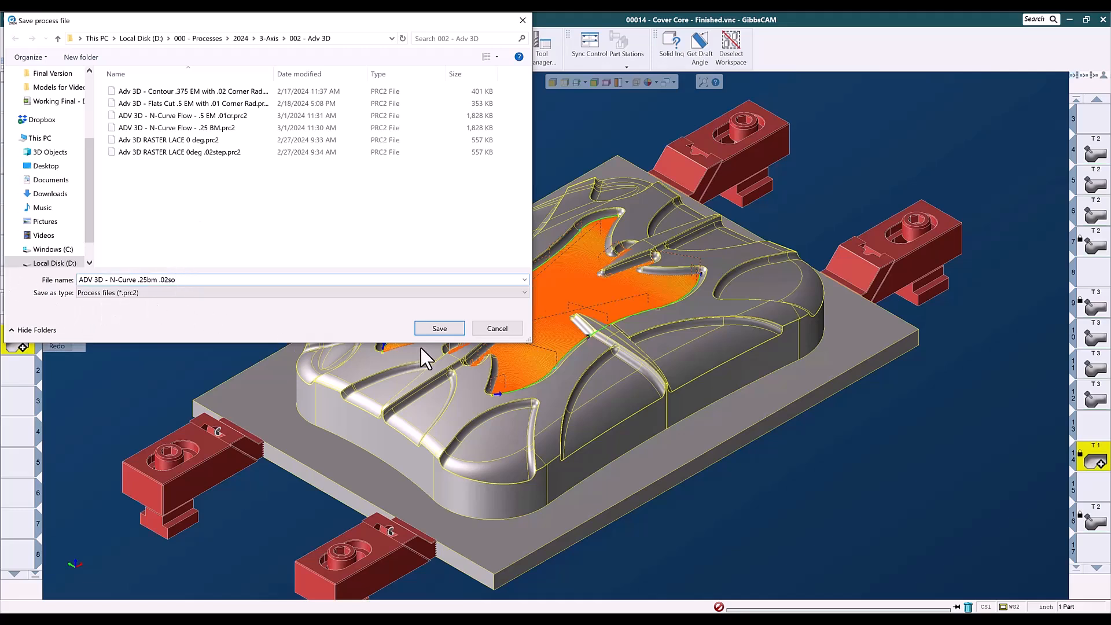
{"action": "left_click", "coordinate": [438, 332]}
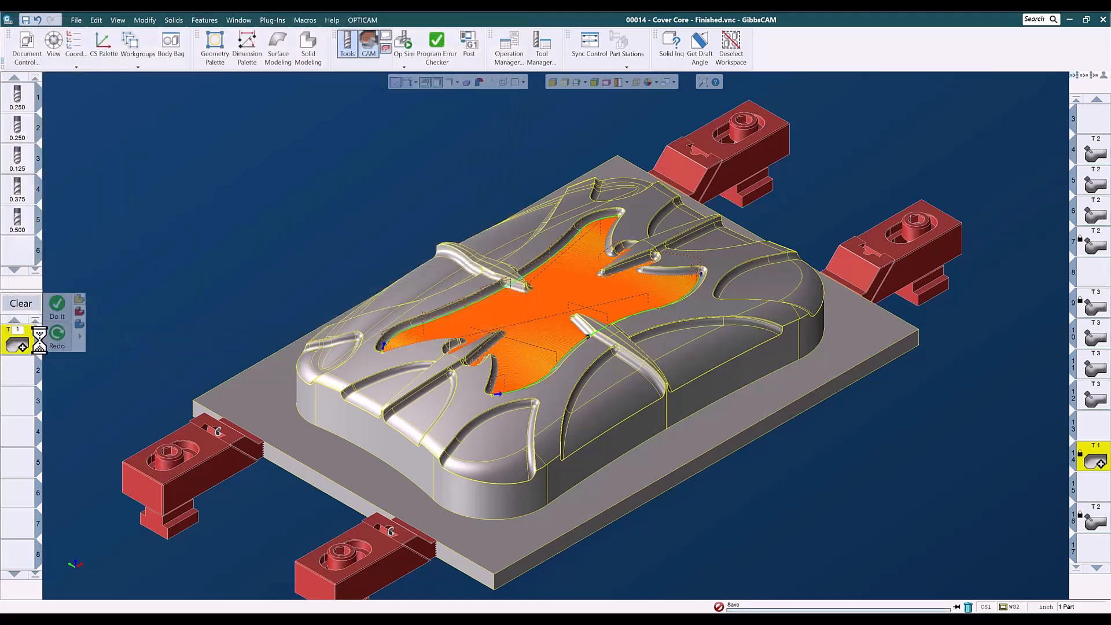
Clear the process list and deselect the highlighted geometry.
{"action": "left_click", "coordinate": [28, 305]}
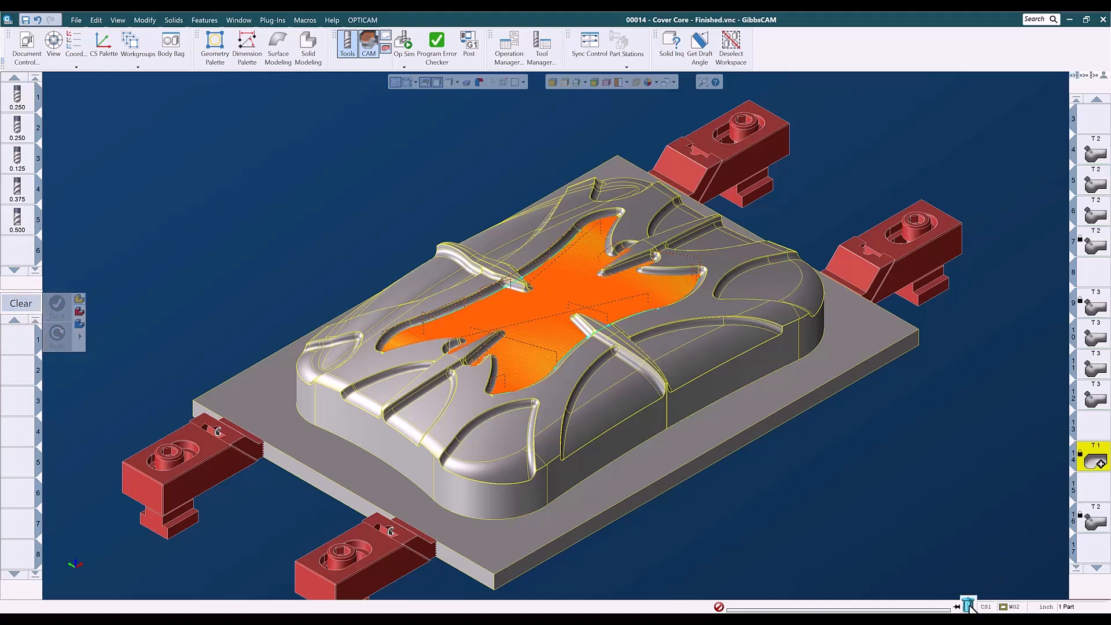
{"action": "left_click_drag", "start_coordinate": [970, 605], "coordinate": [970, 605]}
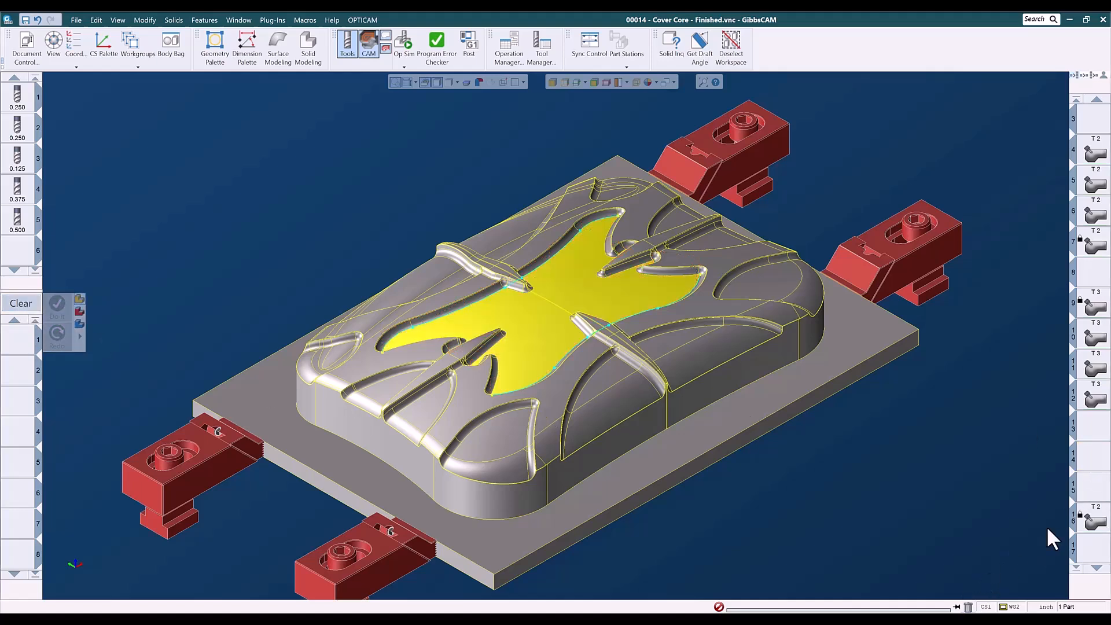
{"action": "left_click", "coordinate": [1001, 481]}
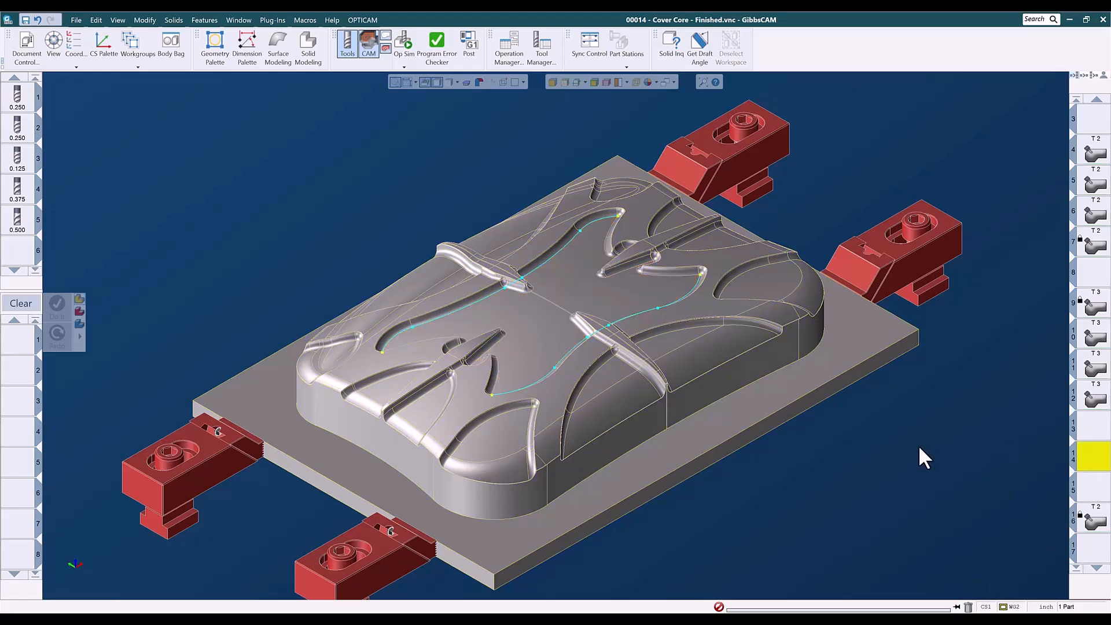
{"action": "left_click", "coordinate": [565, 82]}
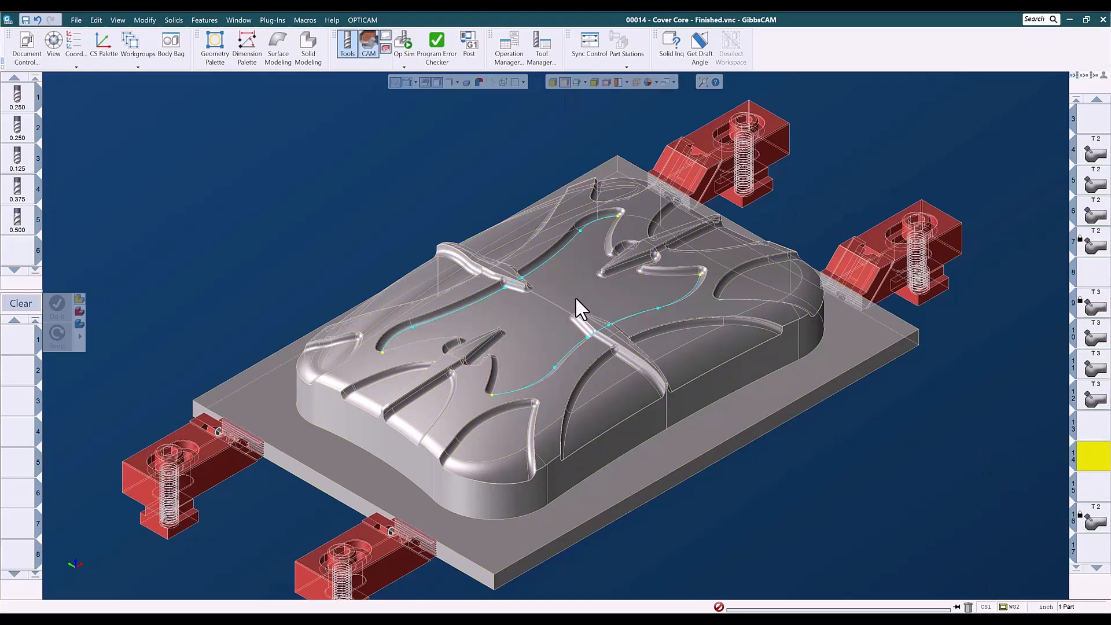
{"action": "left_click", "coordinate": [561, 83]}
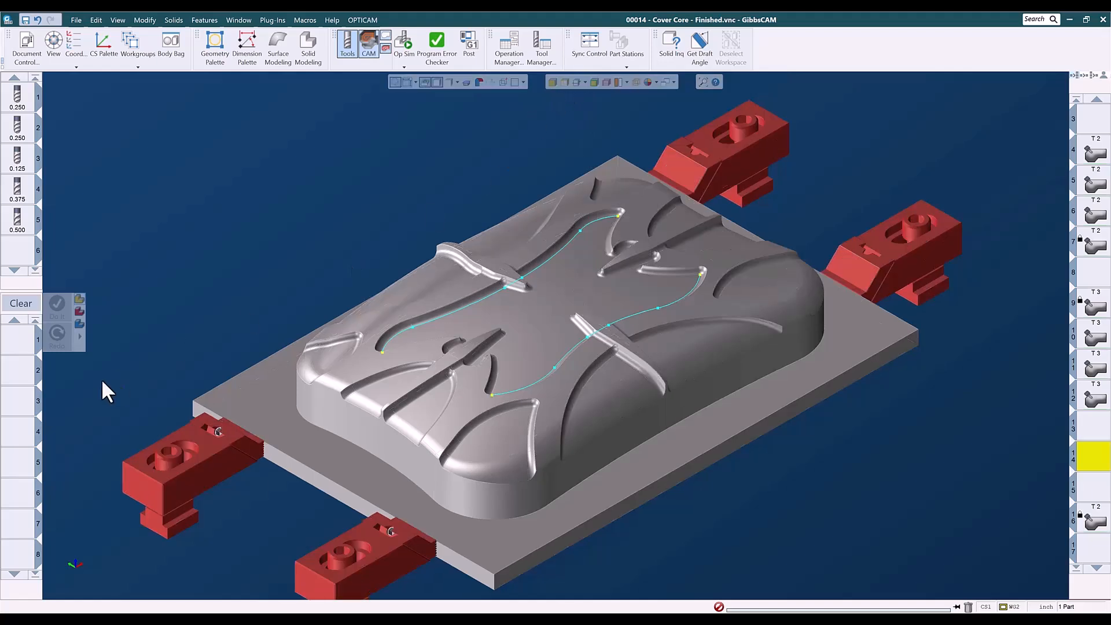
Load the ADV 3D - N-Curve .25bm .02so process list from the 3-Axis, 002 - Adv 3D process folder.
{"action": "right_click", "coordinate": [23, 342]}
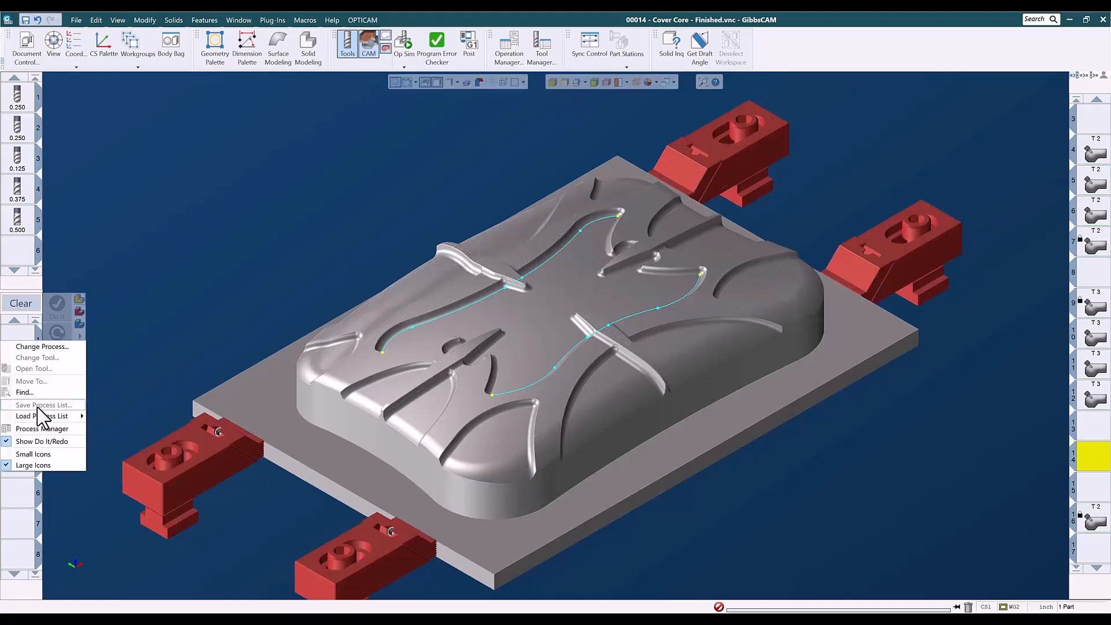
{"action": "mouse_move", "coordinate": [43, 416]}
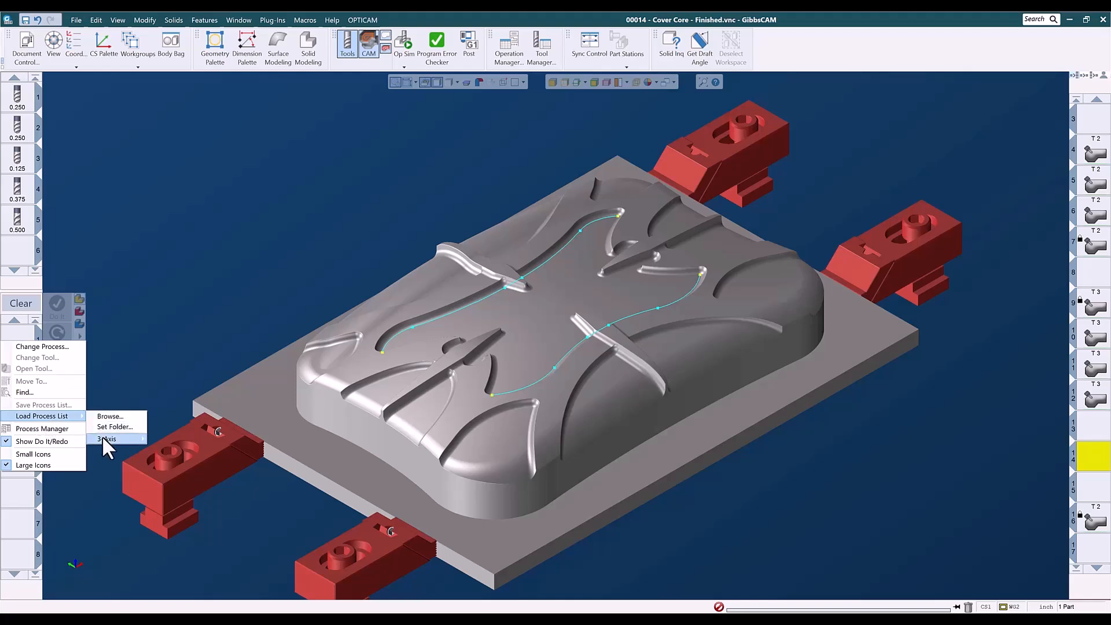
{"action": "mouse_move", "coordinate": [102, 438]}
{"action": "mouse_move", "coordinate": [163, 452]}
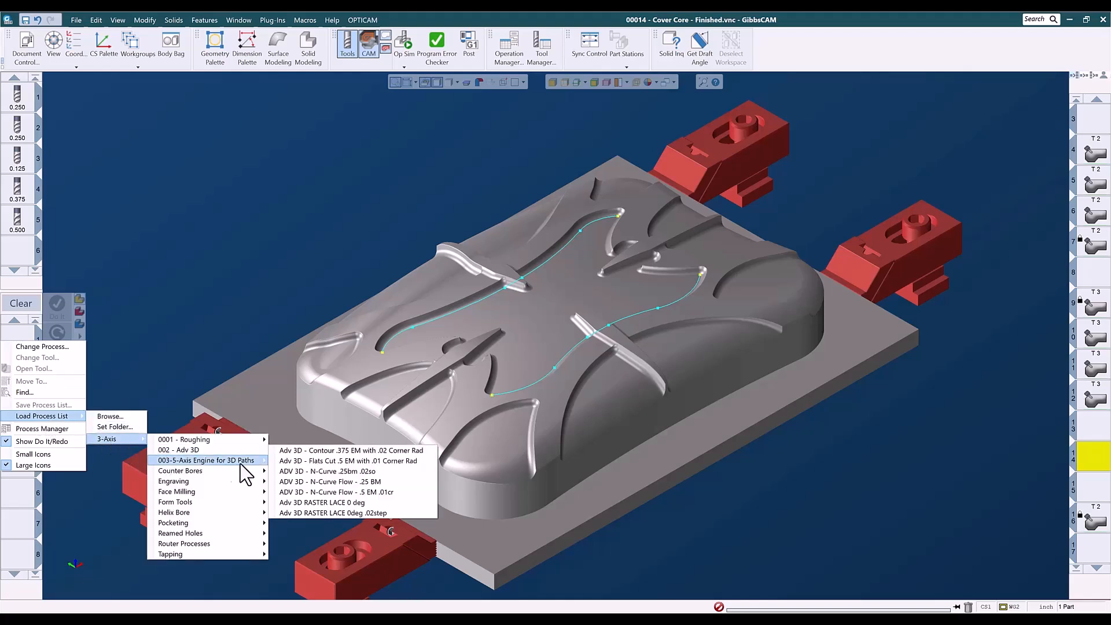
{"action": "left_click", "coordinate": [318, 472]}
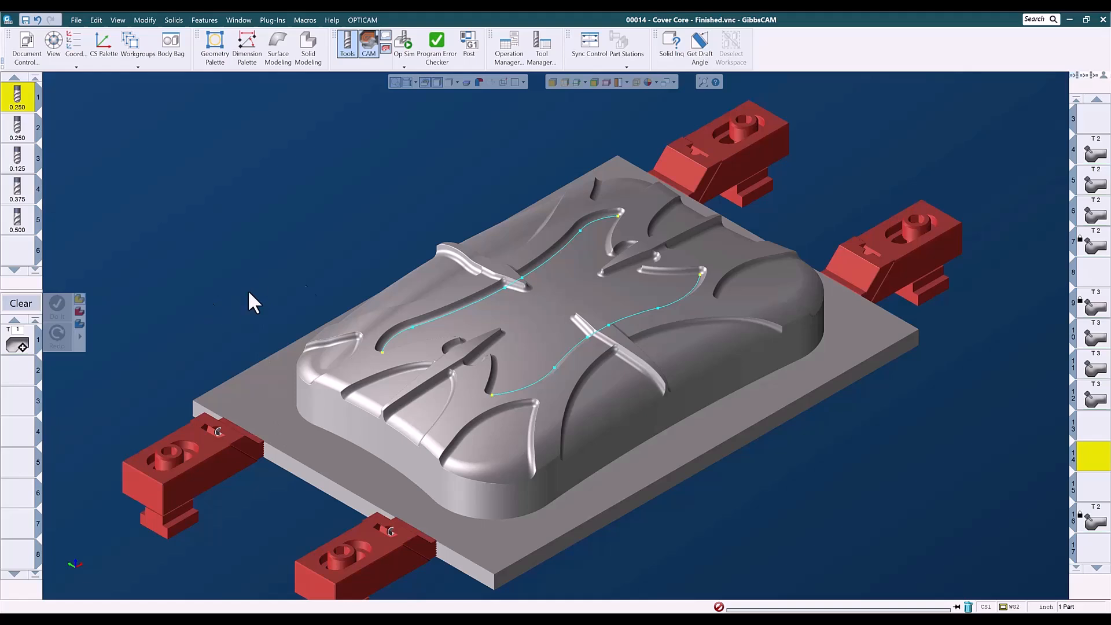
Open the loaded N Curve Flow process and select the central pocket floor surfaces as its machining surfaces.
{"action": "left_click", "coordinate": [536, 300]}
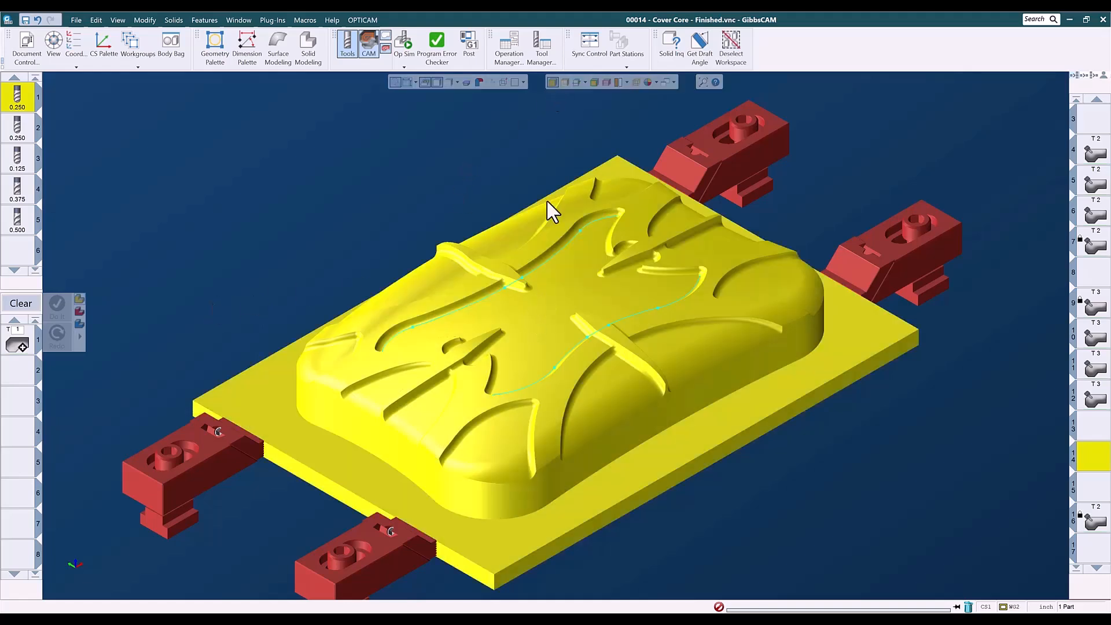
{"action": "left_click", "coordinate": [18, 341]}
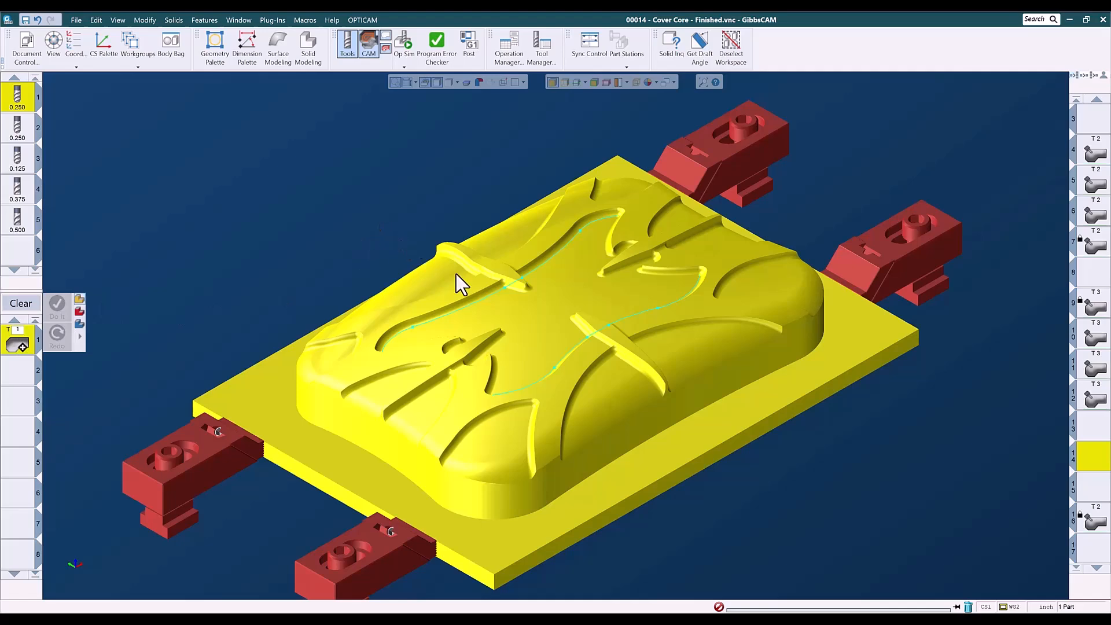
{"action": "left_click", "coordinate": [546, 289]}
{"action": "left_click", "coordinate": [212, 189]}
{"action": "left_click", "coordinate": [547, 291]}
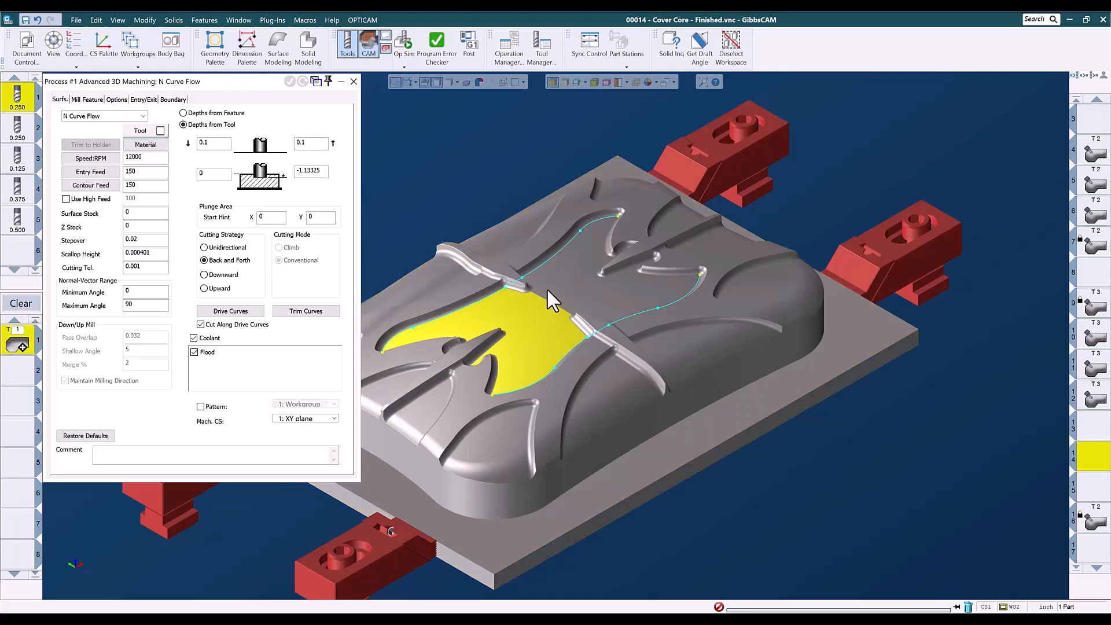
{"action": "left_click", "coordinate": [551, 320]}
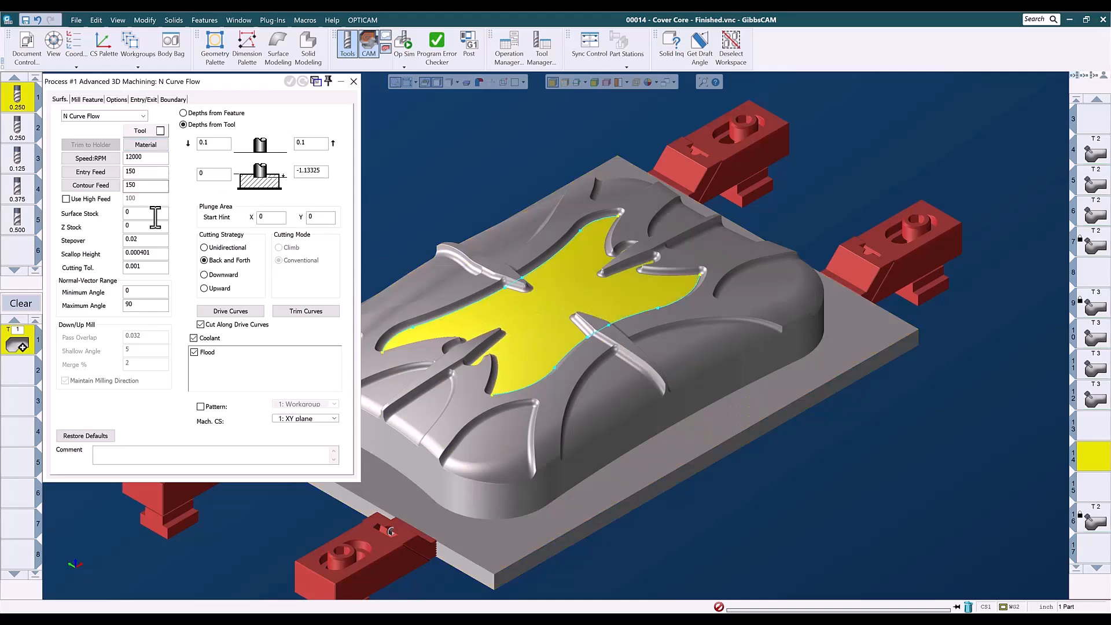
Choose the drive curves for the N Curve Flow process and accept them.
{"action": "left_click", "coordinate": [233, 311]}
{"action": "left_click", "coordinate": [473, 305]}
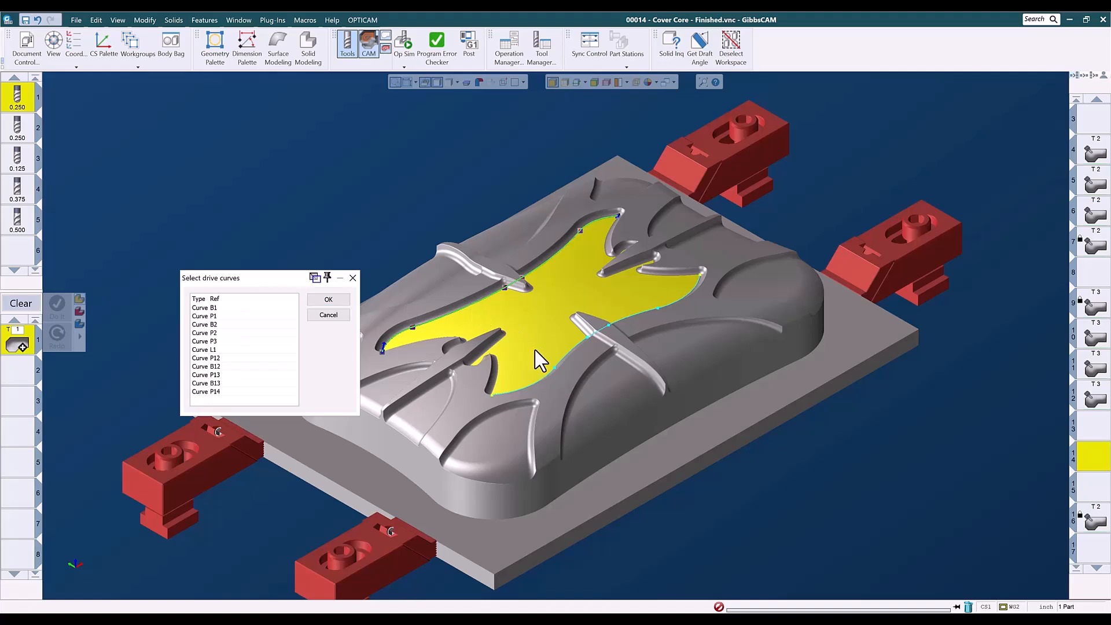
{"action": "left_click", "coordinate": [341, 301]}
Generate the N Curve Flow toolpath and close the process dialog.
{"action": "left_click", "coordinate": [290, 81]}
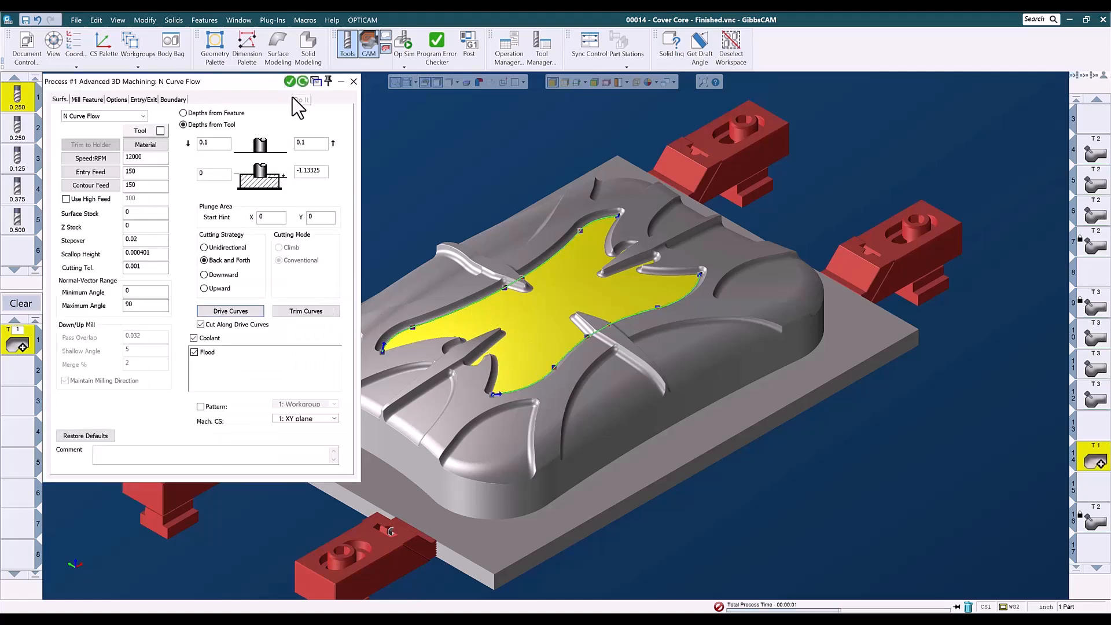
{"action": "left_click", "coordinate": [353, 81]}
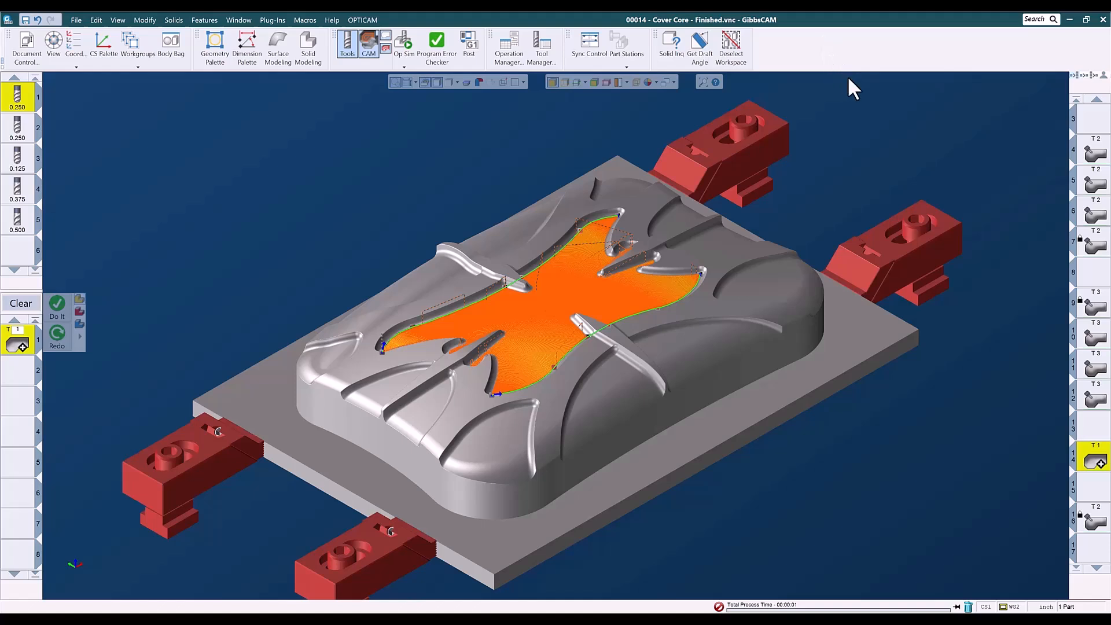
{"action": "scroll", "coordinate": [867, 116], "scroll_direction": "up", "scroll_amount": 1}
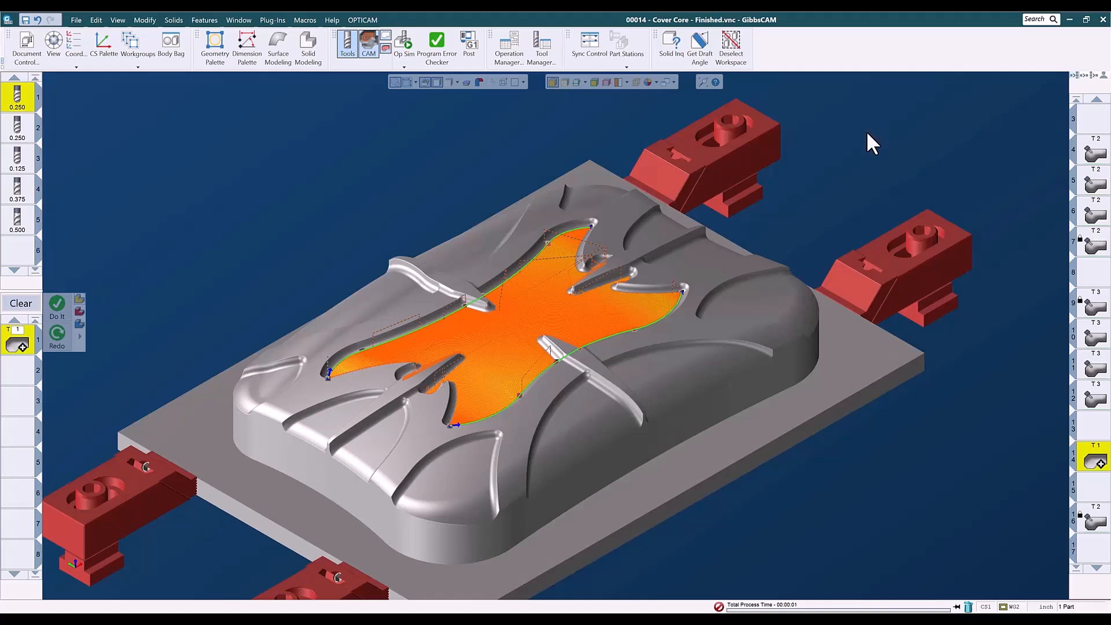
{"action": "scroll", "coordinate": [867, 134], "scroll_direction": "down", "scroll_amount": 1}
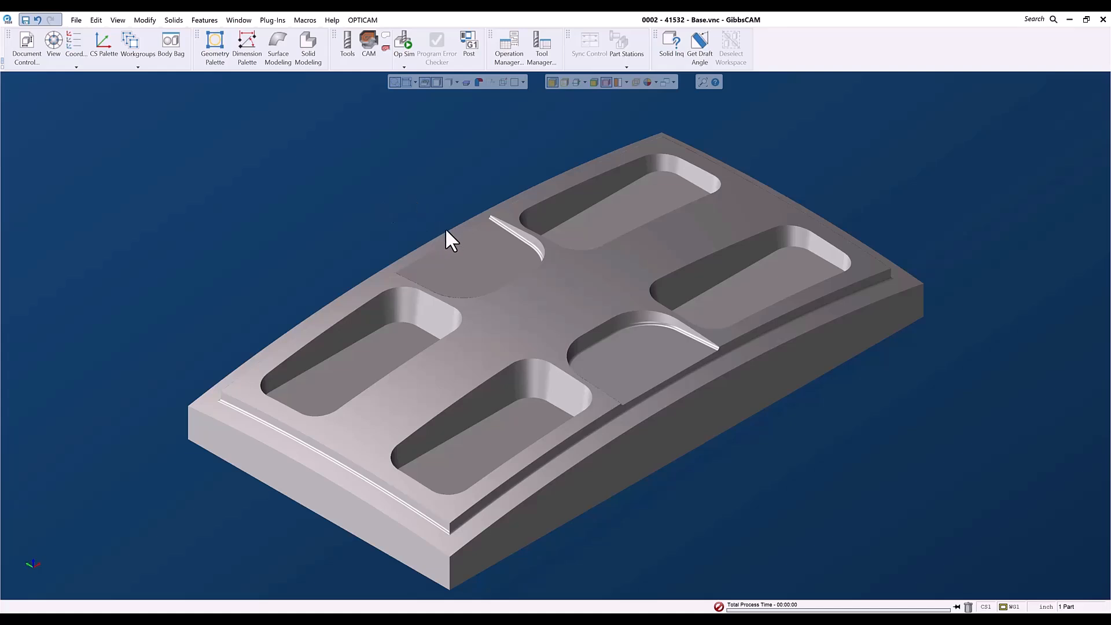
Review the document settings of the 0002 - 41532 - Base part.
{"action": "left_click", "coordinate": [26, 54]}
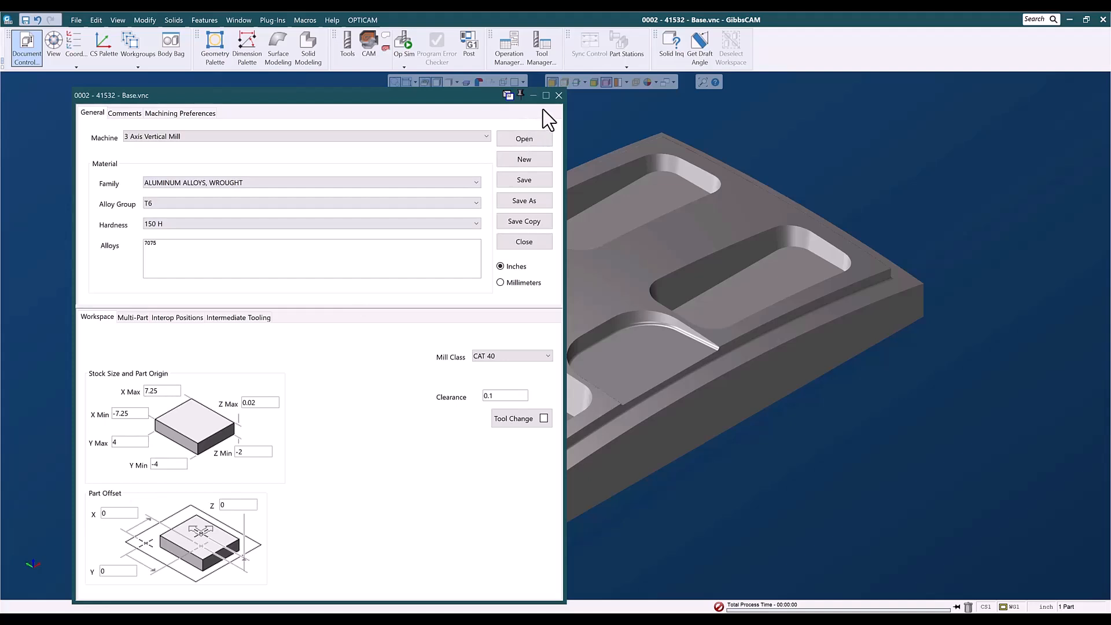
{"action": "left_click", "coordinate": [558, 95]}
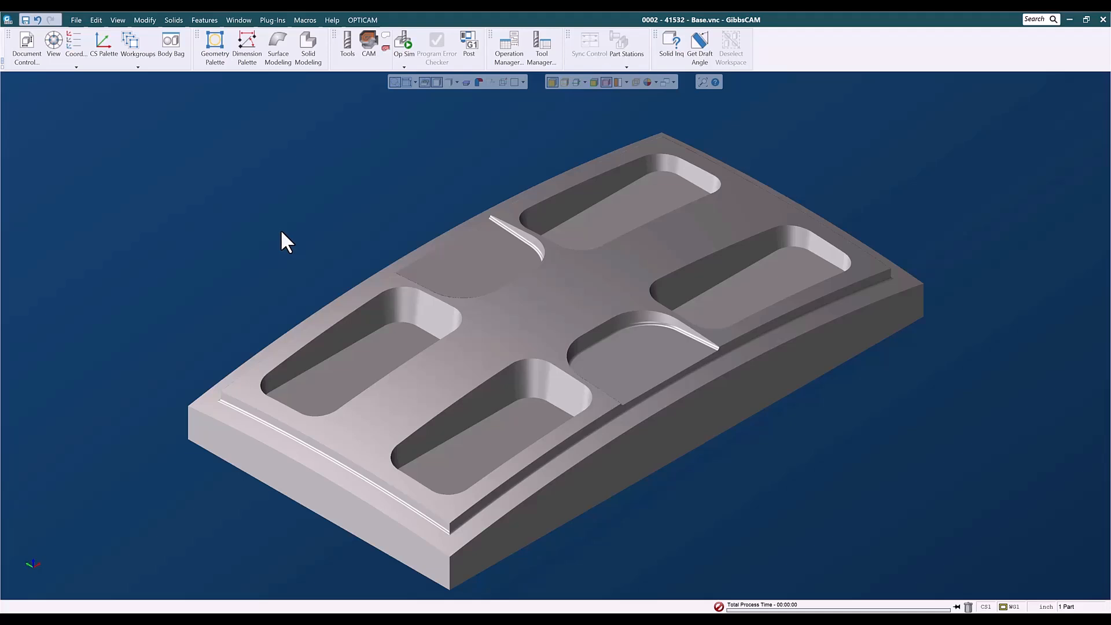
Measure the draft angles of the pocket floors and the sloped corner face with Solid Inquiry and Get Draft Angle.
{"action": "left_click", "coordinate": [671, 49]}
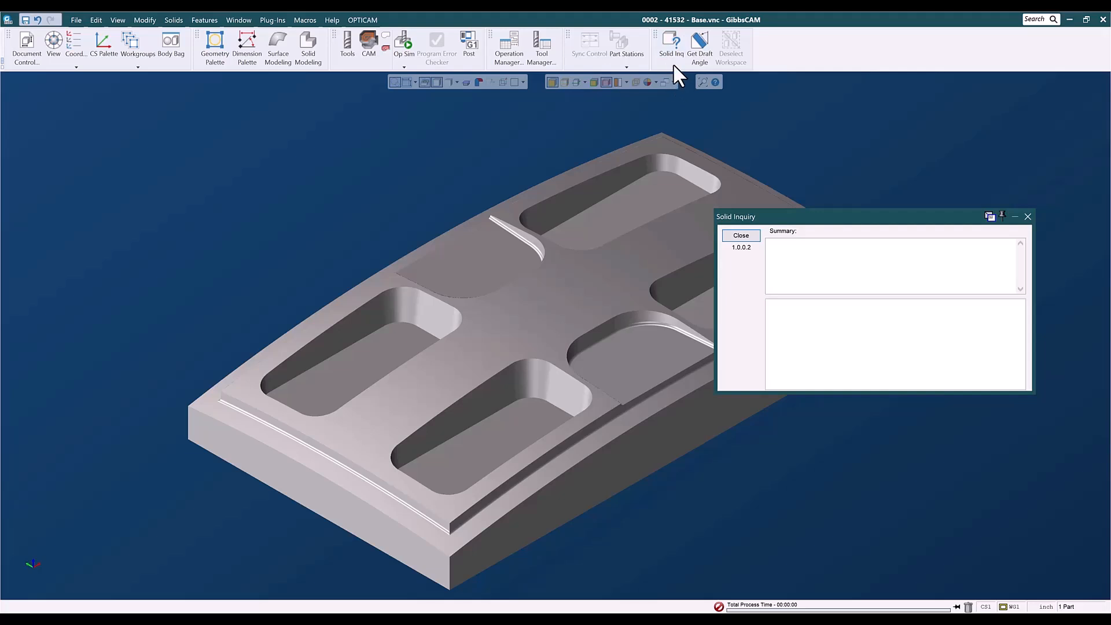
{"action": "left_click", "coordinate": [699, 47]}
{"action": "left_click_drag", "start_coordinate": [797, 212], "coordinate": [841, 362]}
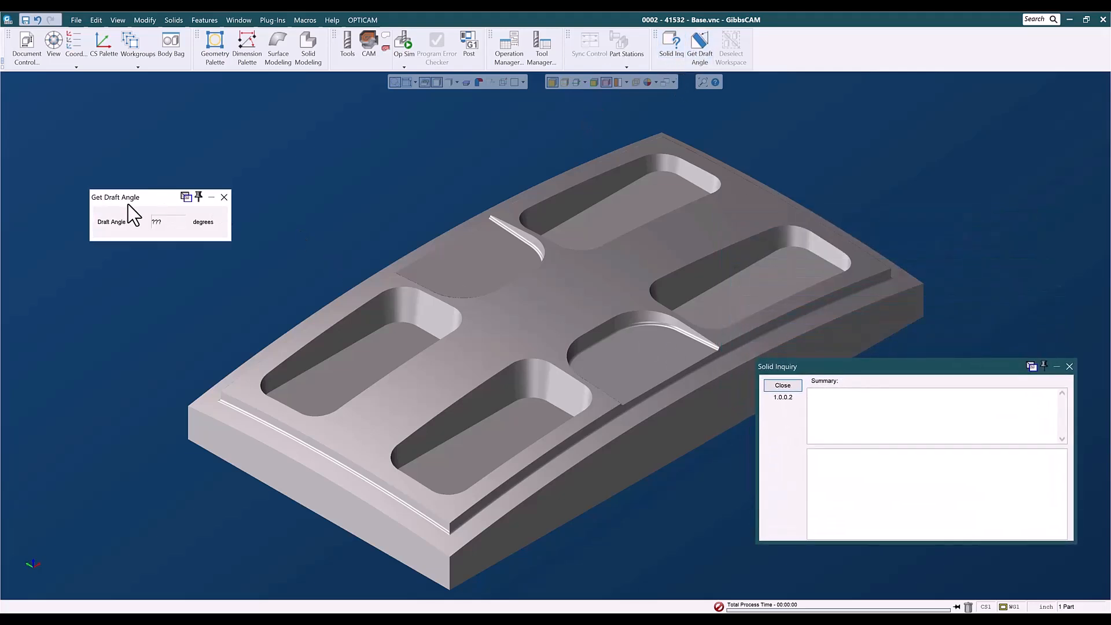
{"action": "left_click_drag", "start_coordinate": [131, 203], "coordinate": [130, 206]}
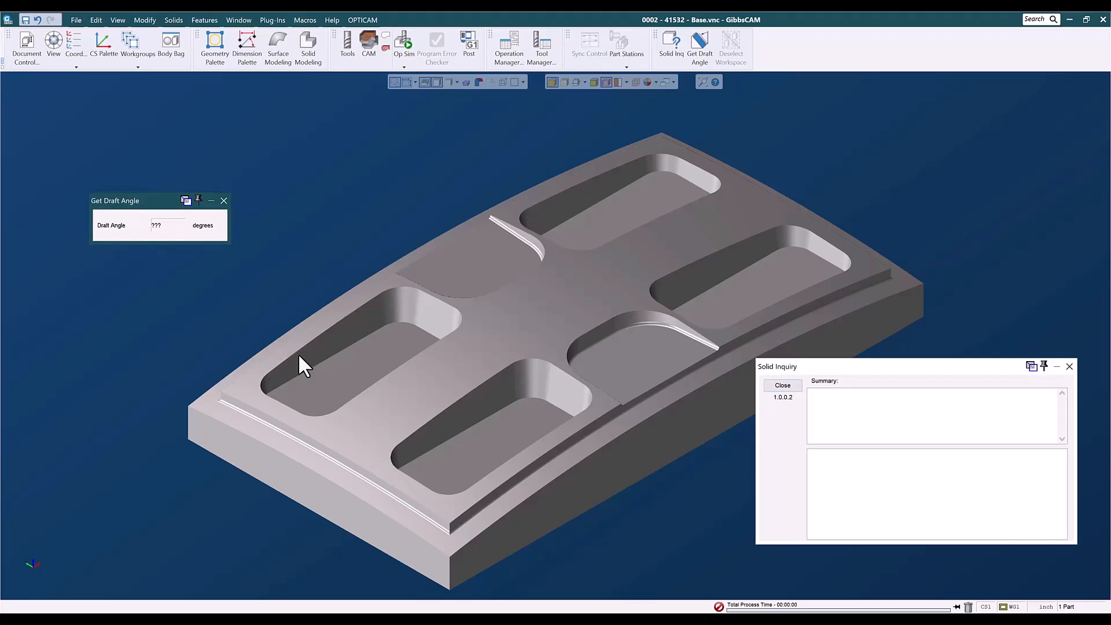
{"action": "left_click", "coordinate": [340, 372]}
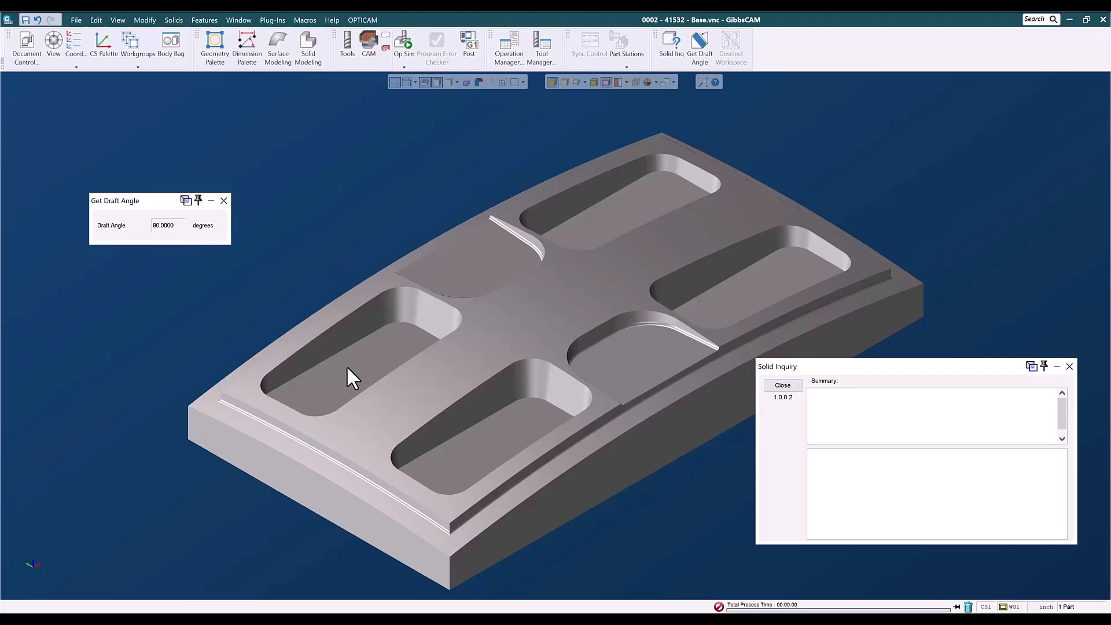
{"action": "left_click", "coordinate": [483, 444]}
{"action": "left_click", "coordinate": [723, 300]}
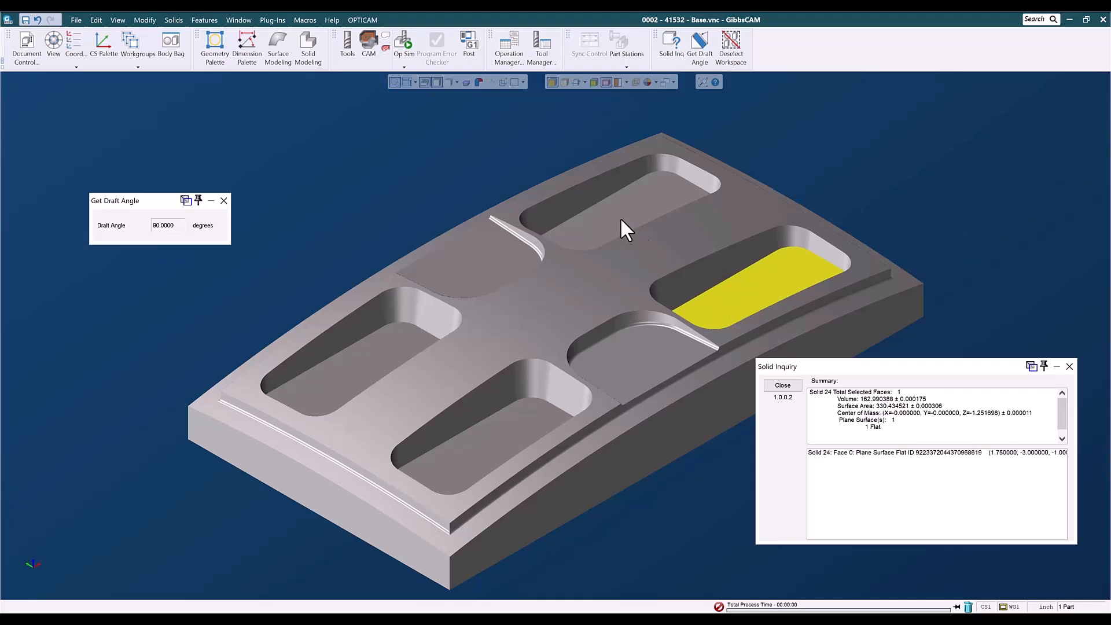
{"action": "left_click", "coordinate": [603, 210]}
{"action": "left_click", "coordinate": [479, 269]}
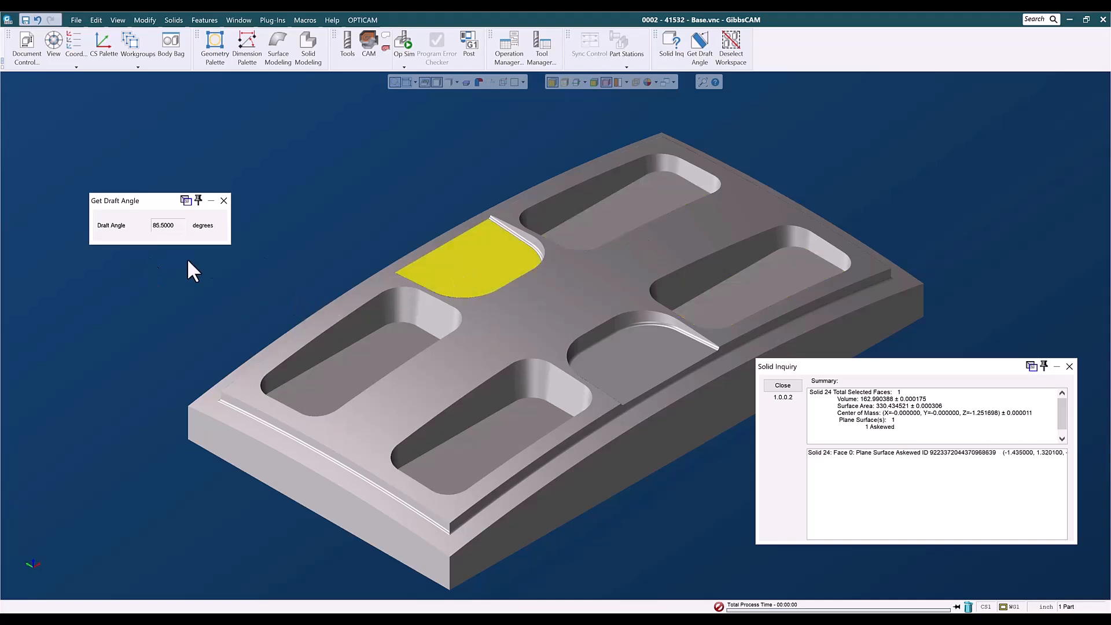
Check the draft angles of the pocket side walls, corner fillets, ramp faces and raised pad across the part.
{"action": "left_click", "coordinate": [634, 359]}
{"action": "left_click", "coordinate": [451, 267]}
{"action": "left_click", "coordinate": [328, 347]}
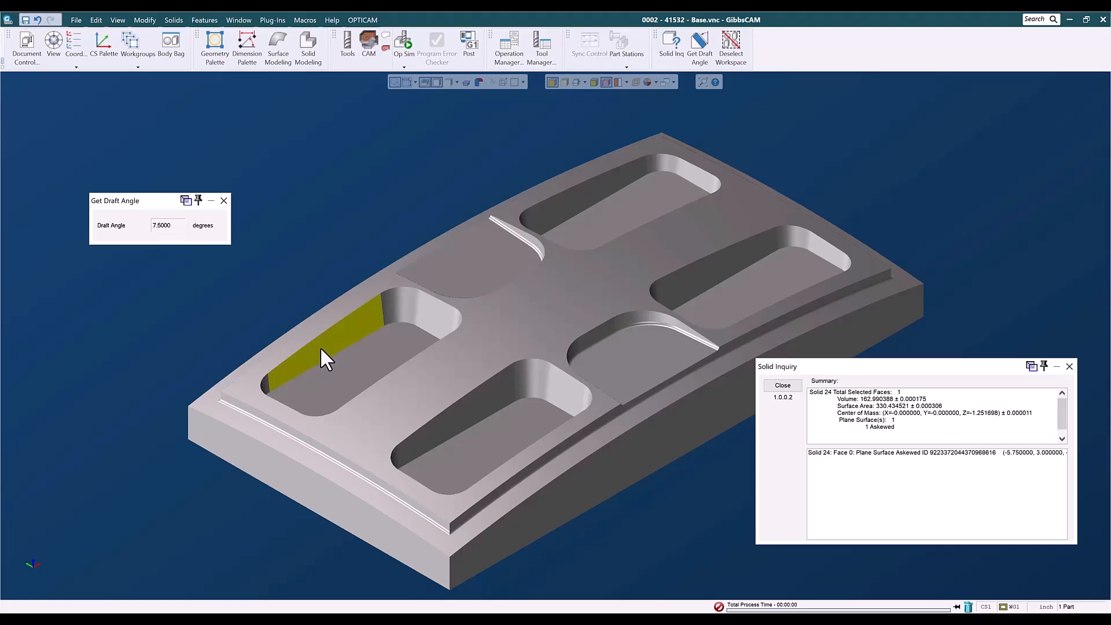
{"action": "left_click", "coordinate": [421, 314]}
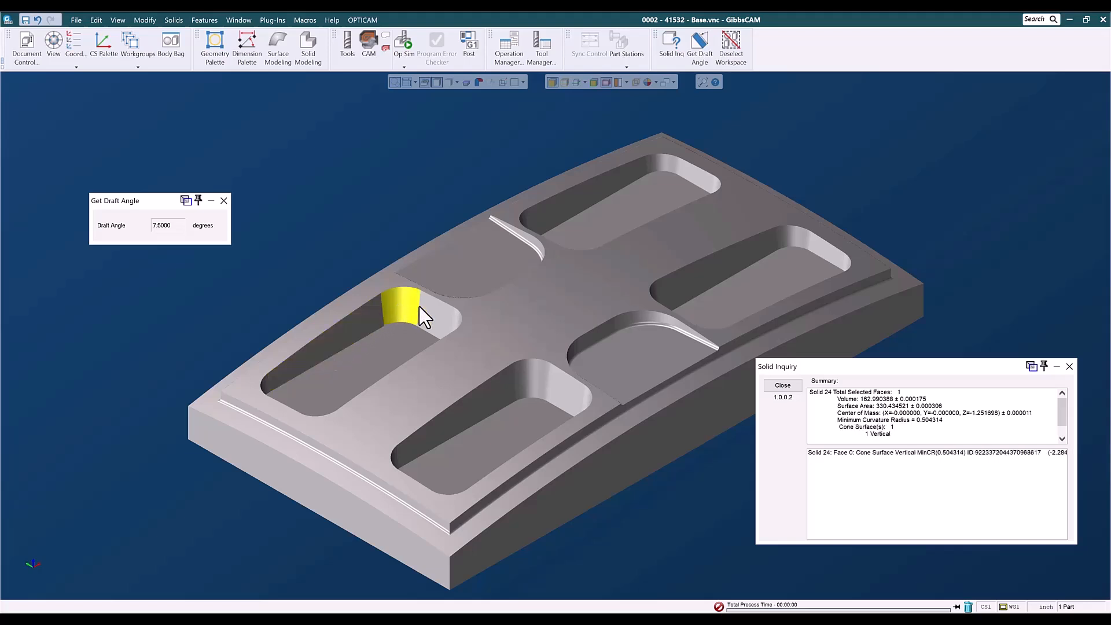
{"action": "left_click", "coordinate": [509, 383]}
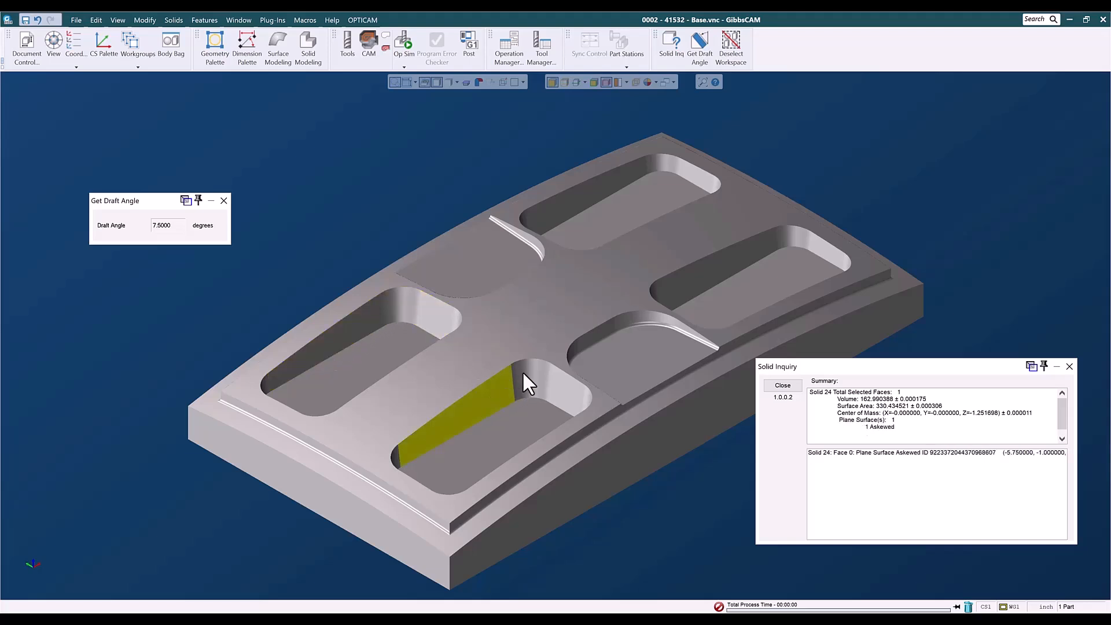
{"action": "left_click", "coordinate": [547, 383]}
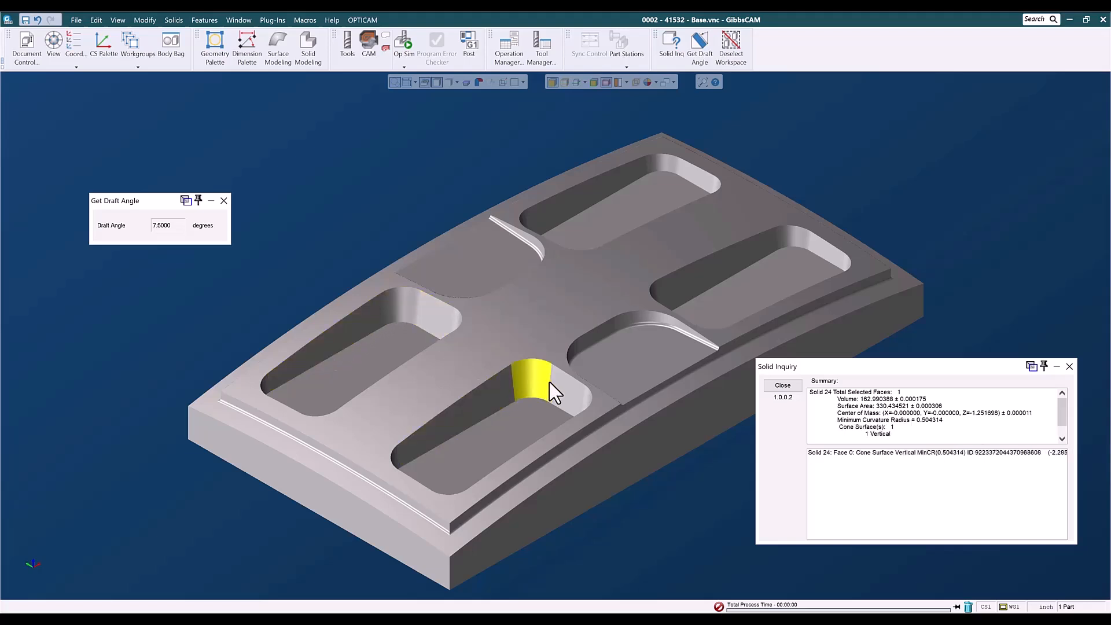
{"action": "left_click", "coordinate": [519, 230]}
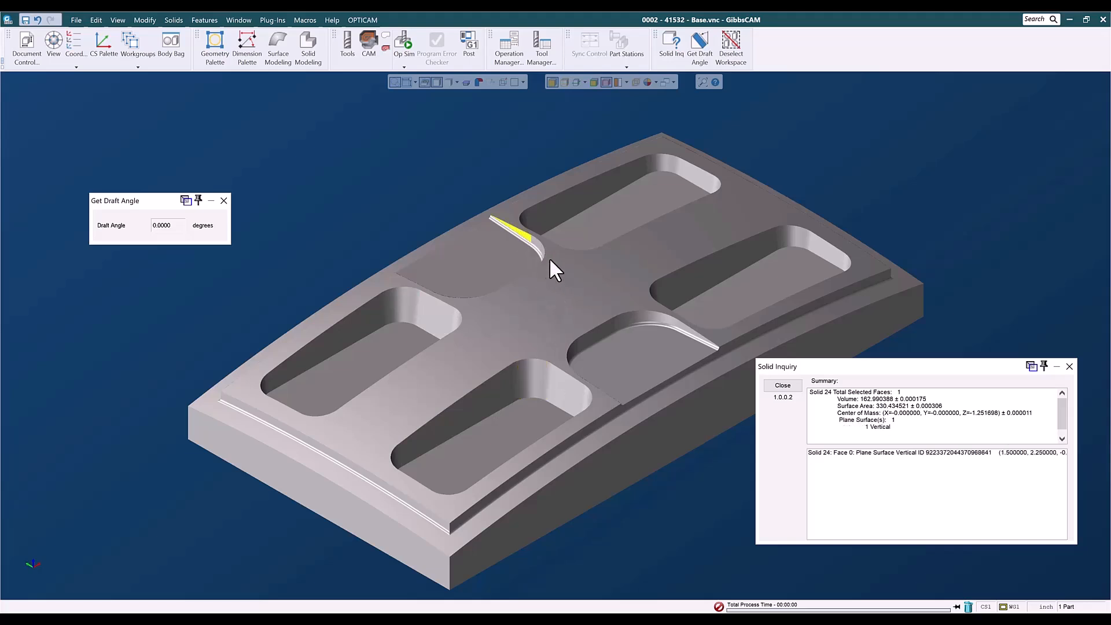
{"action": "left_click", "coordinate": [540, 248]}
{"action": "left_click", "coordinate": [613, 323]}
{"action": "left_click", "coordinate": [638, 315]}
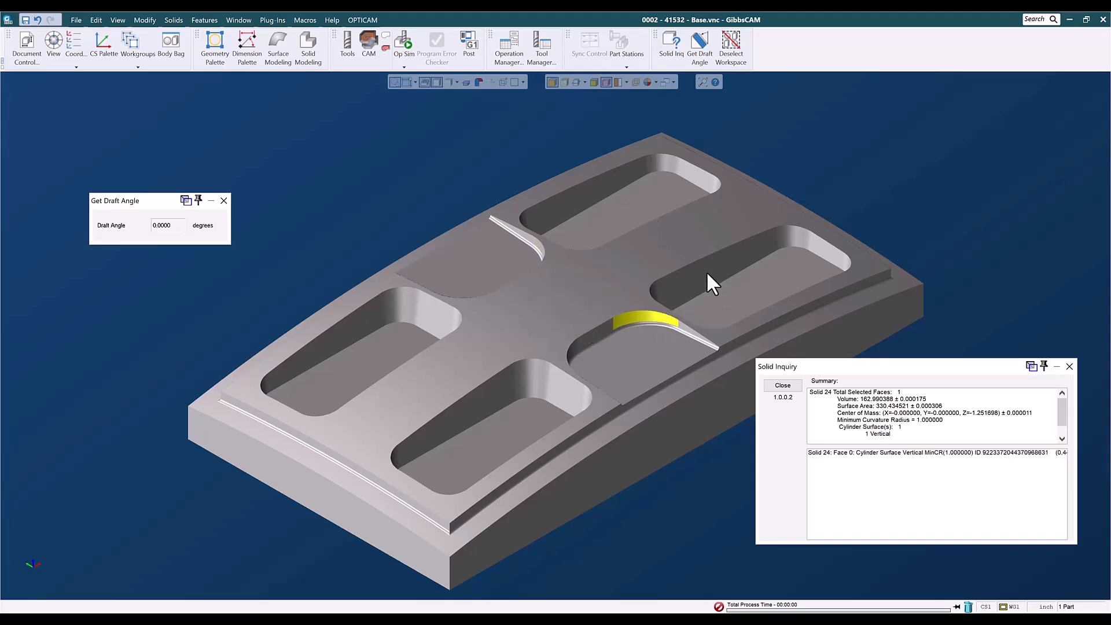
{"action": "left_click", "coordinate": [731, 297]}
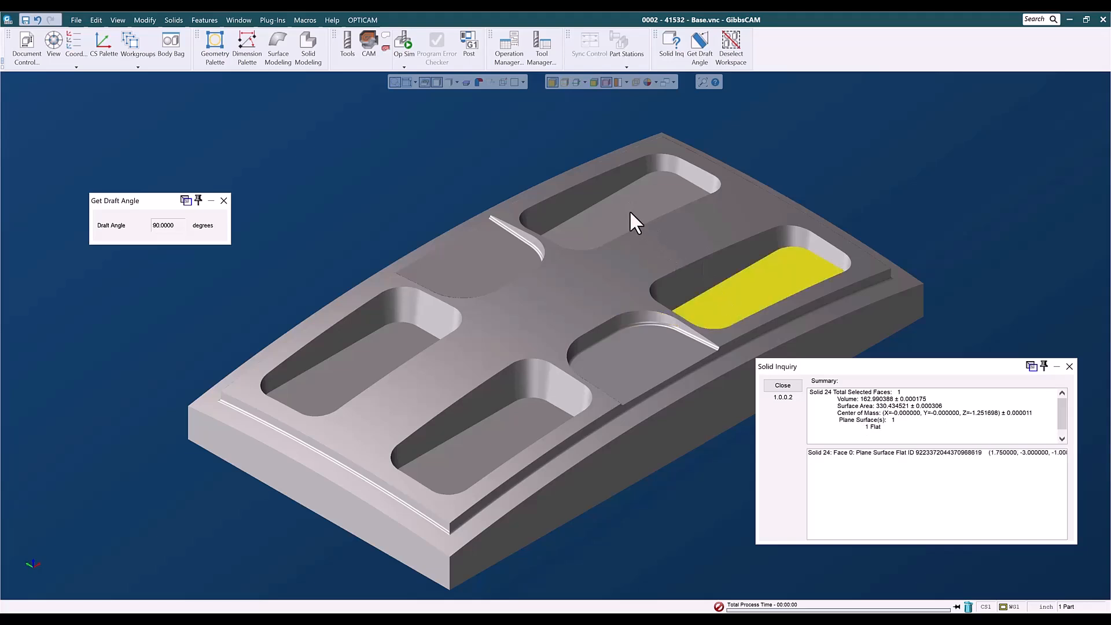
{"action": "left_click", "coordinate": [630, 210]}
{"action": "left_click", "coordinate": [658, 283]}
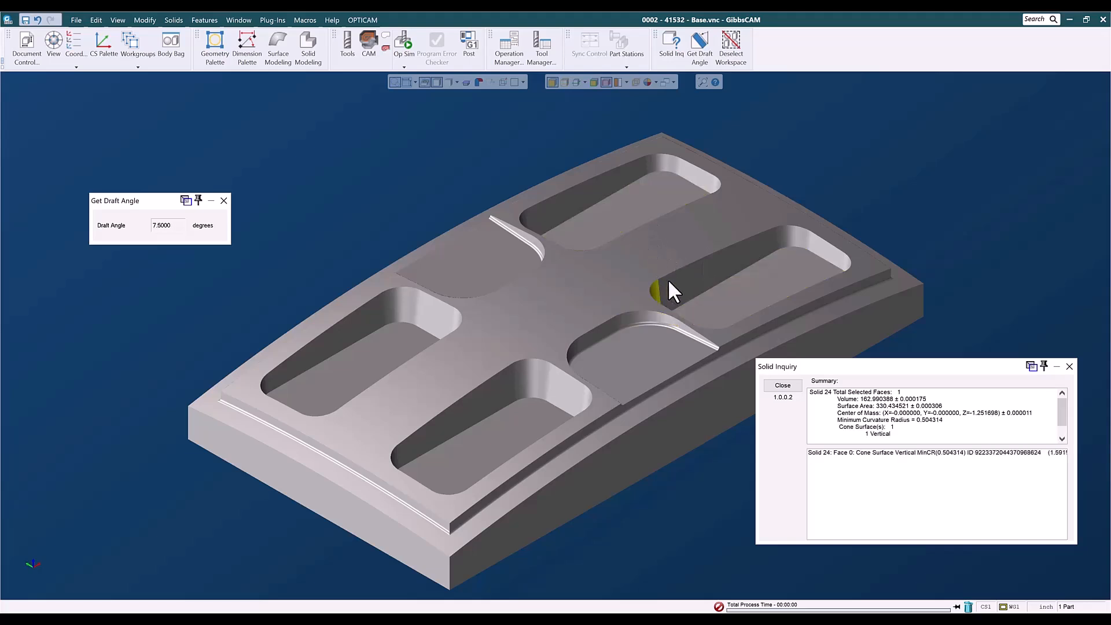
{"action": "left_click", "coordinate": [666, 282]}
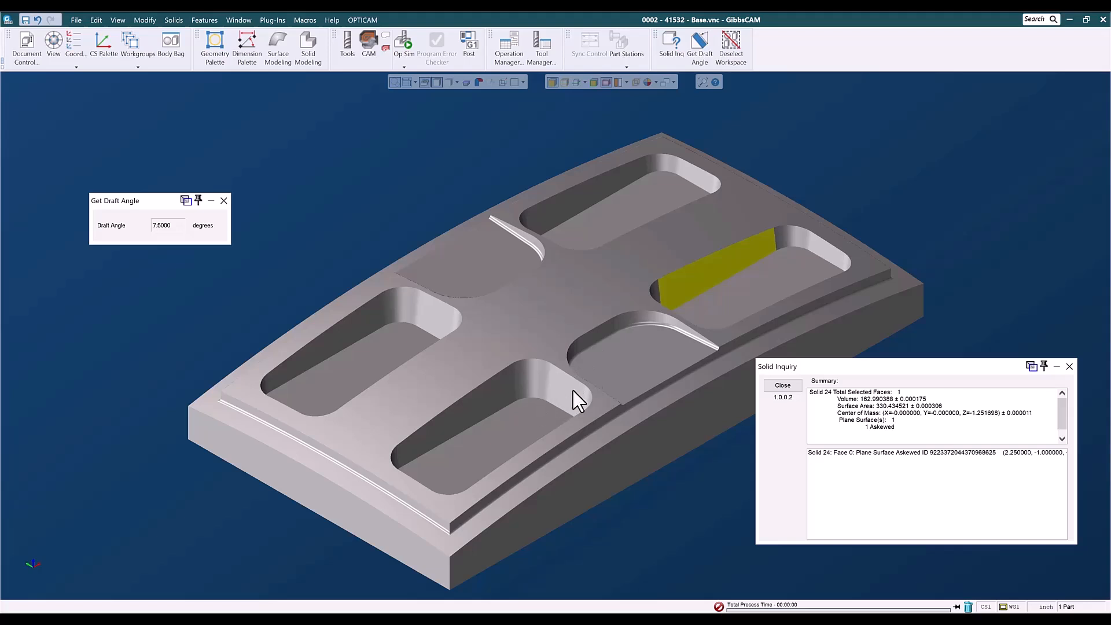
{"action": "left_click", "coordinate": [610, 353]}
{"action": "left_click", "coordinate": [477, 268]}
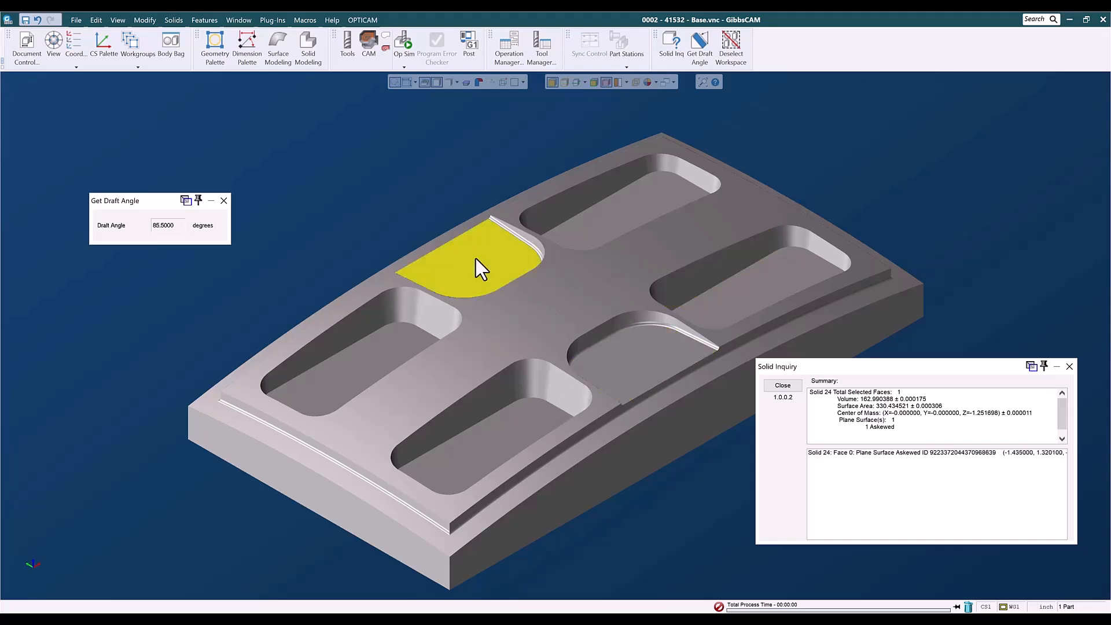
{"action": "left_click", "coordinate": [528, 235]}
{"action": "left_click", "coordinate": [610, 339]}
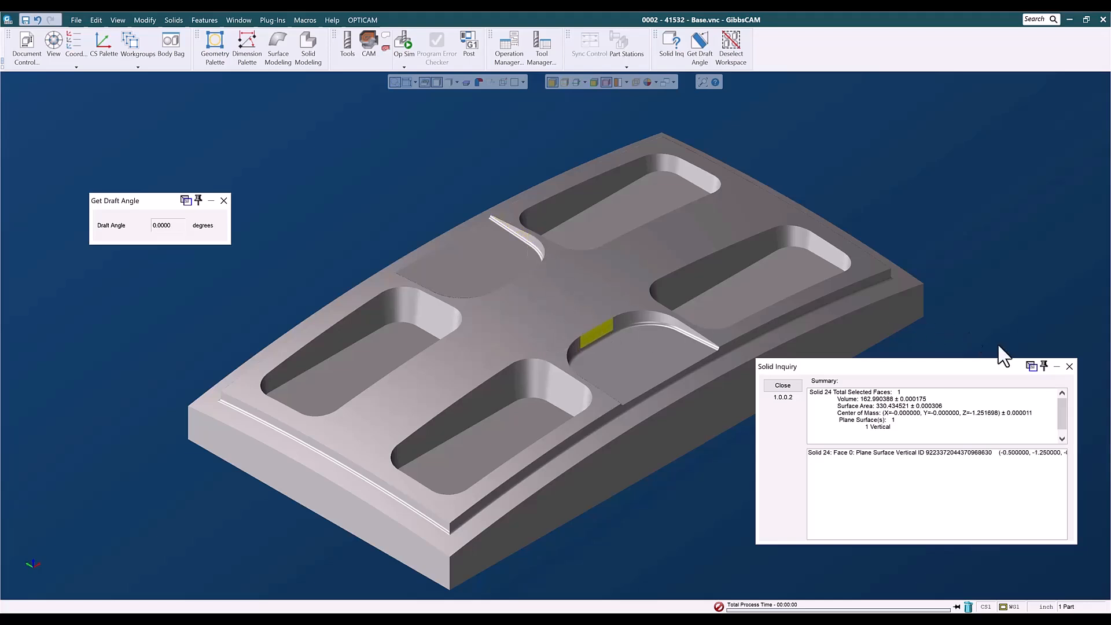
Inspect more pocket faces with Solid Inquiry and close the inquiry and draft angle dialogs.
{"action": "left_click", "coordinate": [1069, 365]}
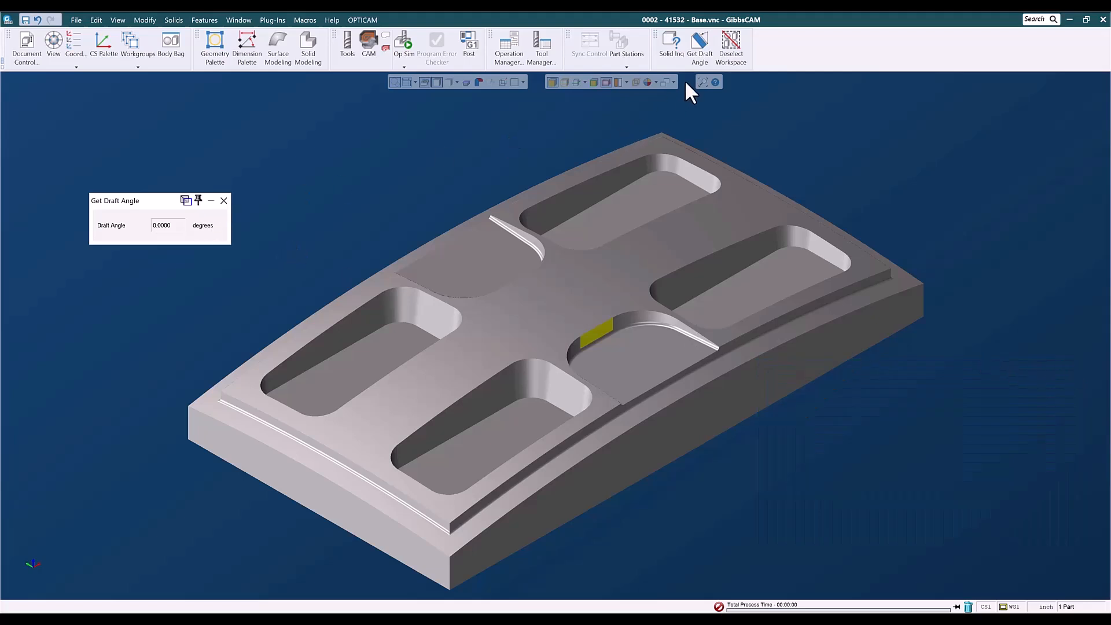
{"action": "left_click", "coordinate": [671, 50]}
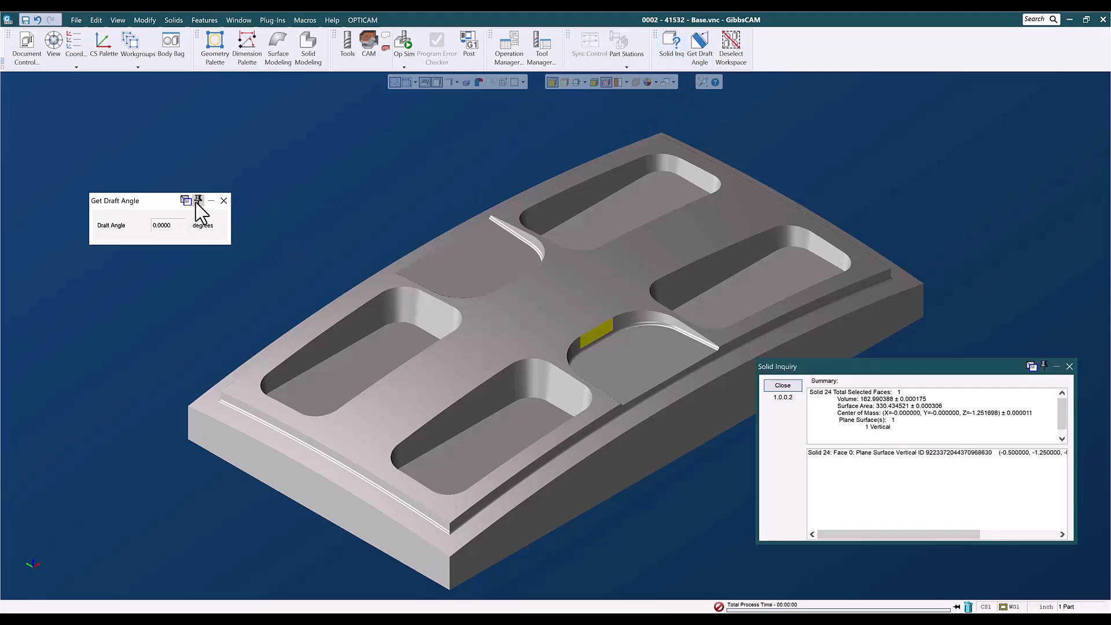
{"action": "left_click", "coordinate": [223, 201]}
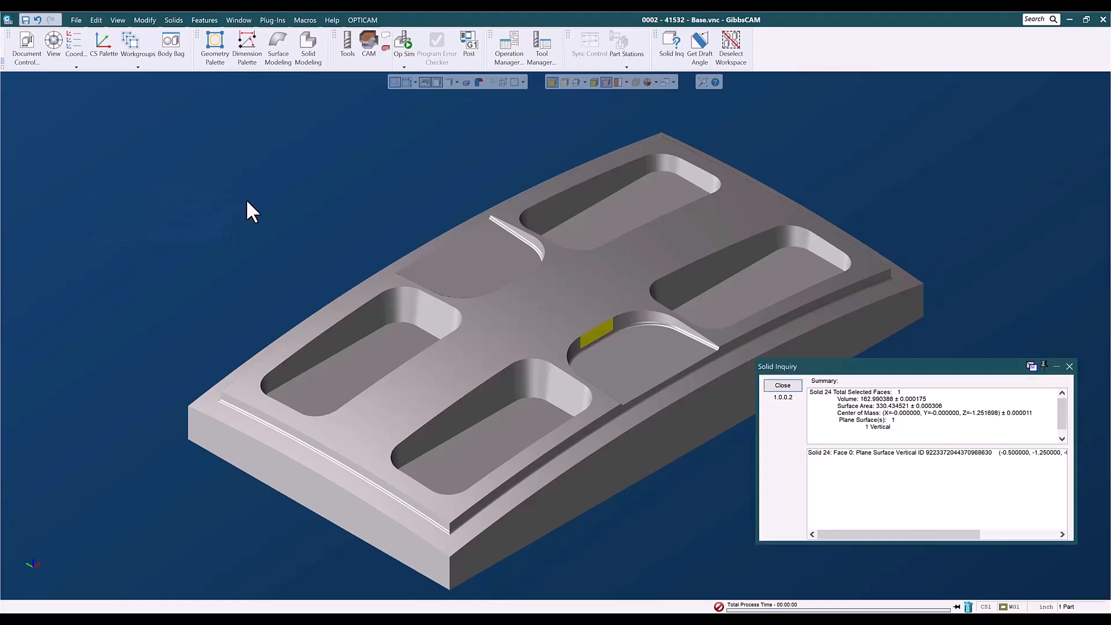
{"action": "left_click", "coordinate": [398, 306]}
{"action": "left_click", "coordinate": [636, 316]}
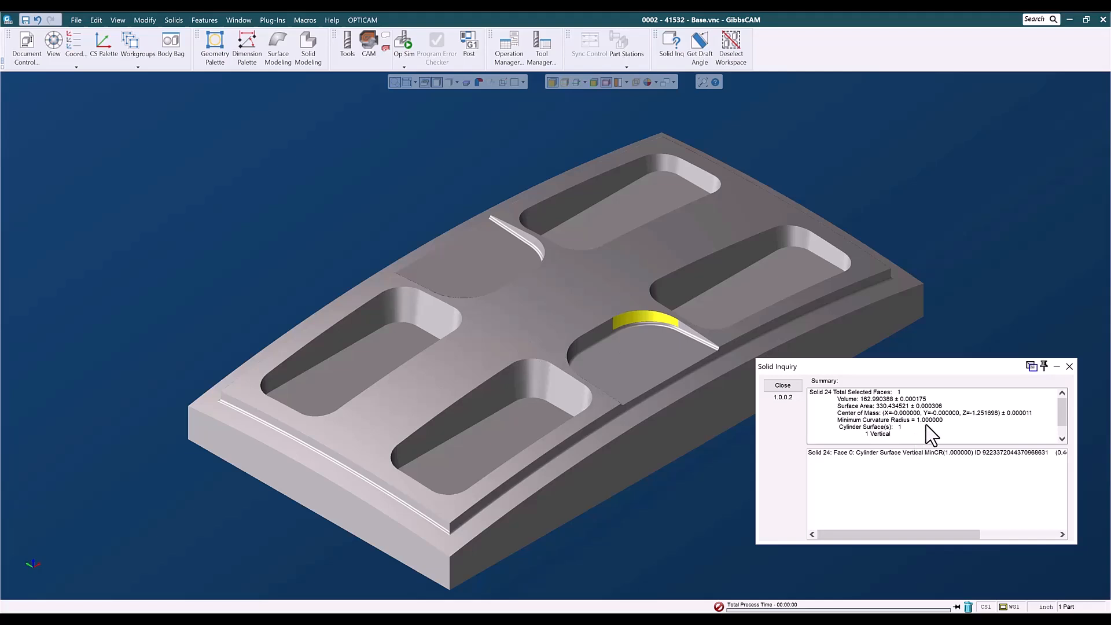
{"action": "left_click", "coordinate": [399, 295]}
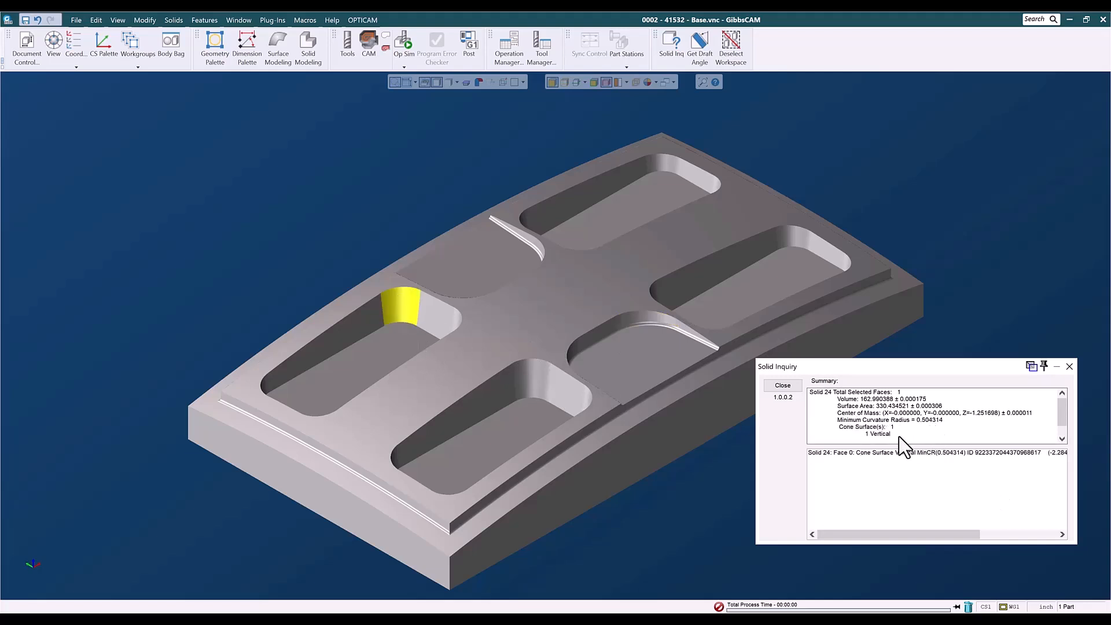
{"action": "left_click", "coordinate": [1069, 367]}
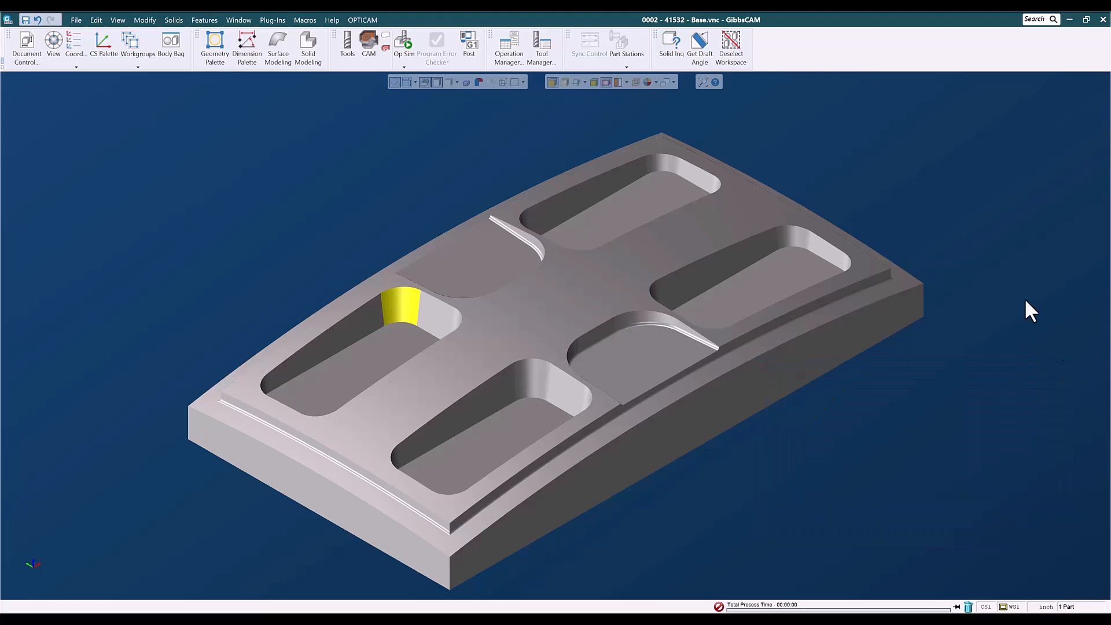
{"action": "left_click", "coordinate": [977, 305]}
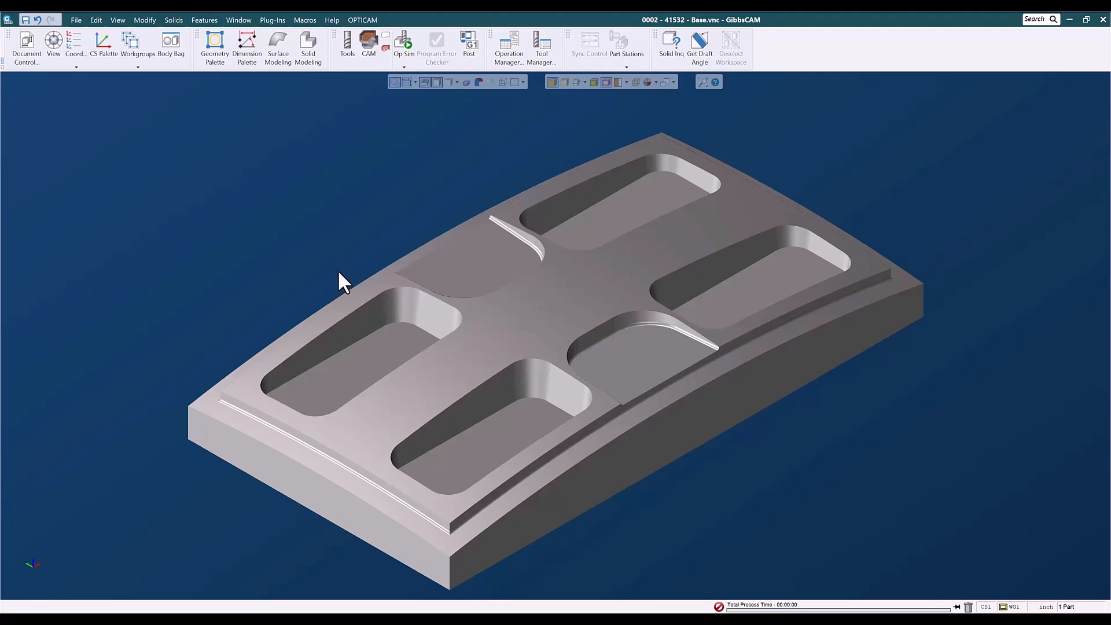
Load the 3D Finishing List tool set into the part's tool list.
{"action": "left_click", "coordinate": [347, 49]}
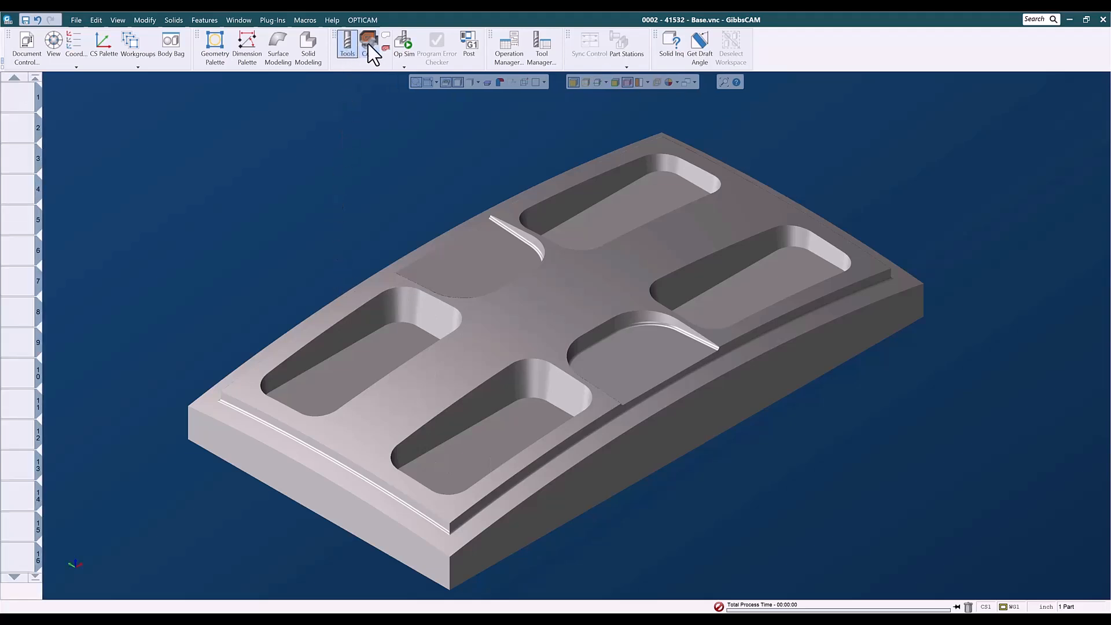
{"action": "left_click", "coordinate": [369, 46]}
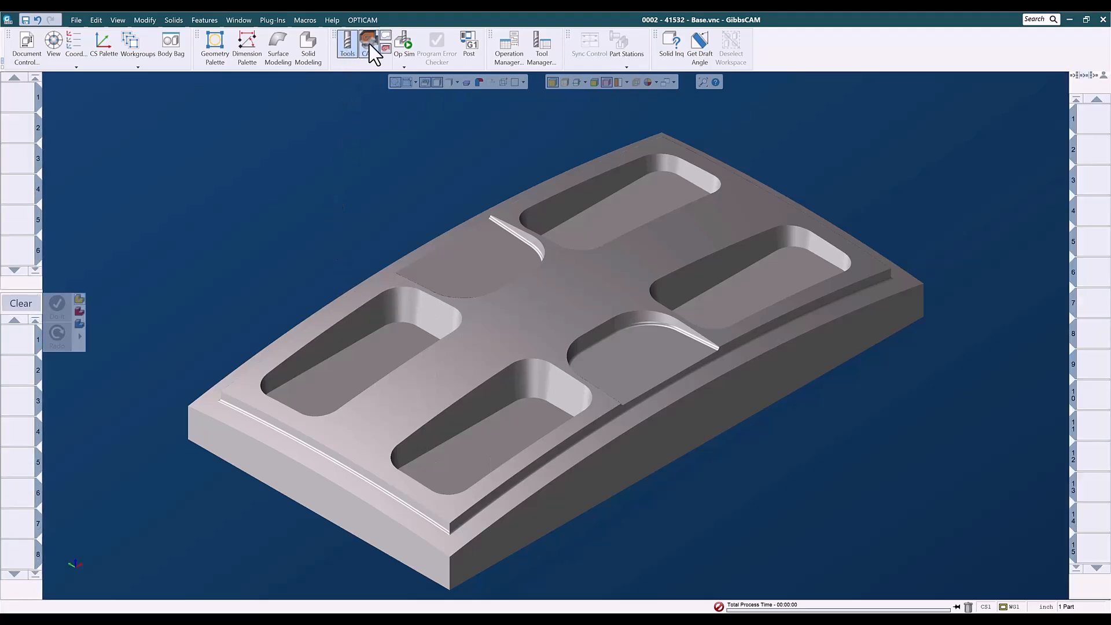
{"action": "right_click", "coordinate": [16, 100]}
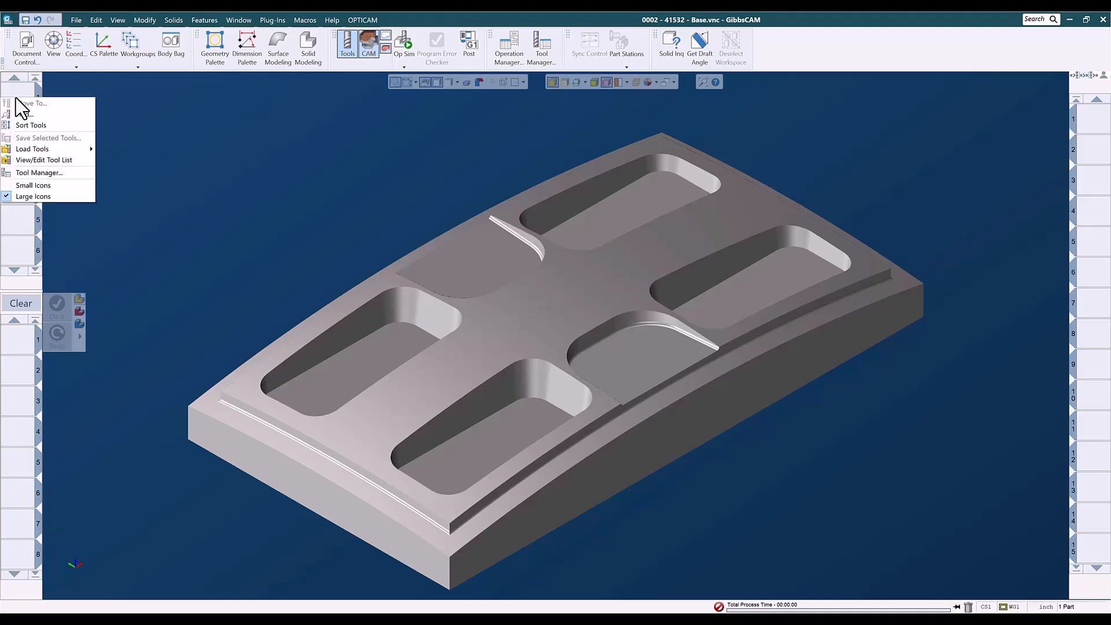
{"action": "mouse_move", "coordinate": [53, 152]}
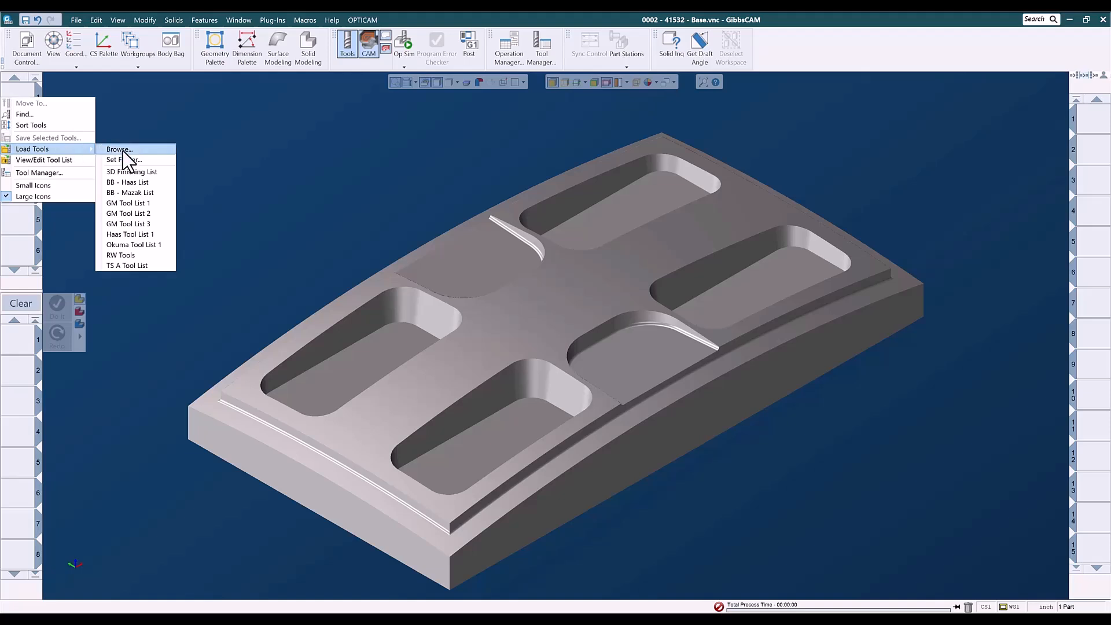
{"action": "left_click", "coordinate": [127, 172]}
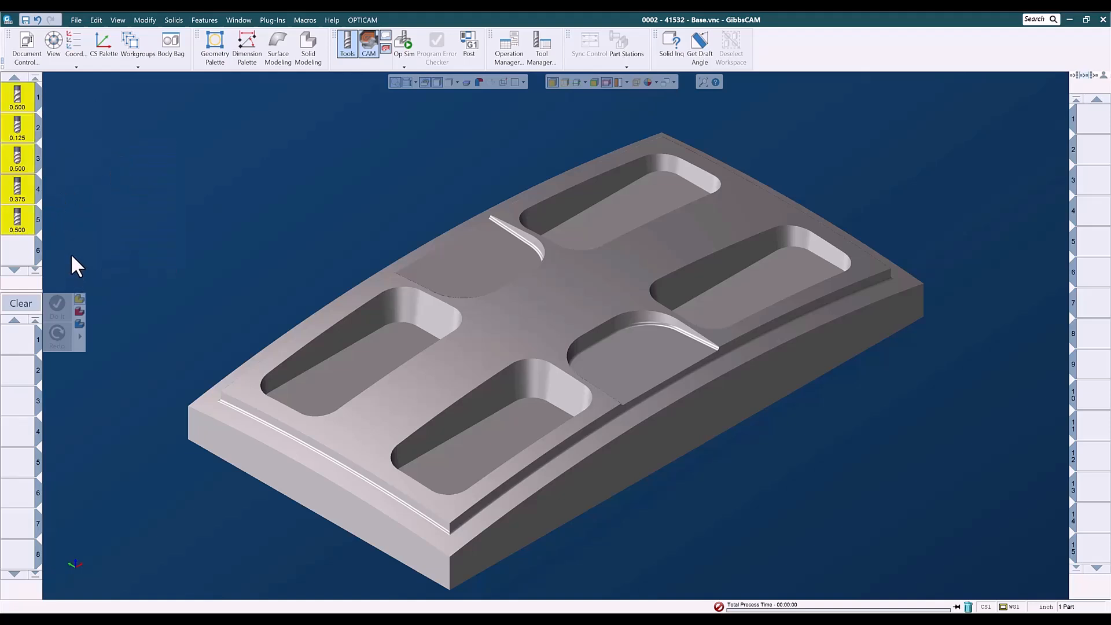
{"action": "left_click", "coordinate": [25, 253]}
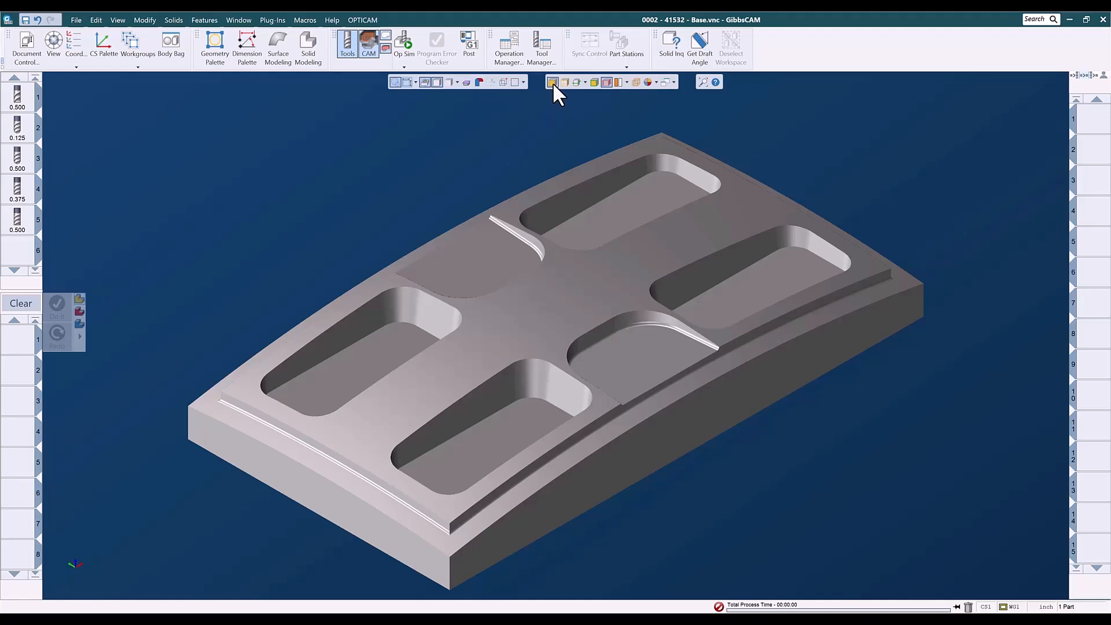
Select the part solid and load the 3-Axis 0001 - Roughing process list VM - 3D - .5r .04su.
{"action": "left_click", "coordinate": [528, 311]}
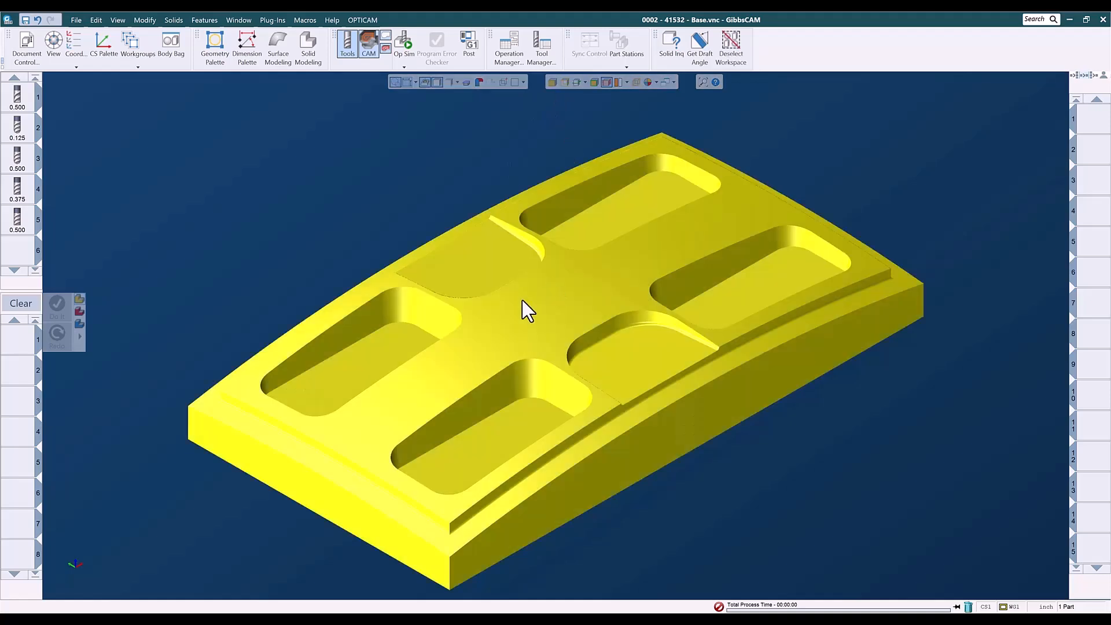
{"action": "right_click", "coordinate": [22, 340]}
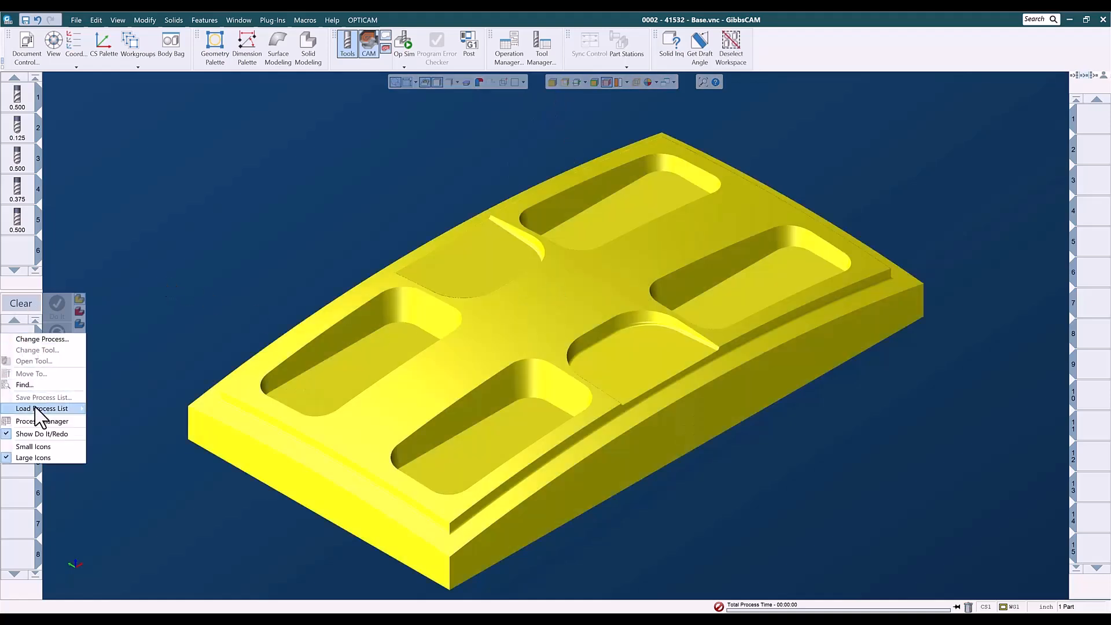
{"action": "mouse_move", "coordinate": [36, 407]}
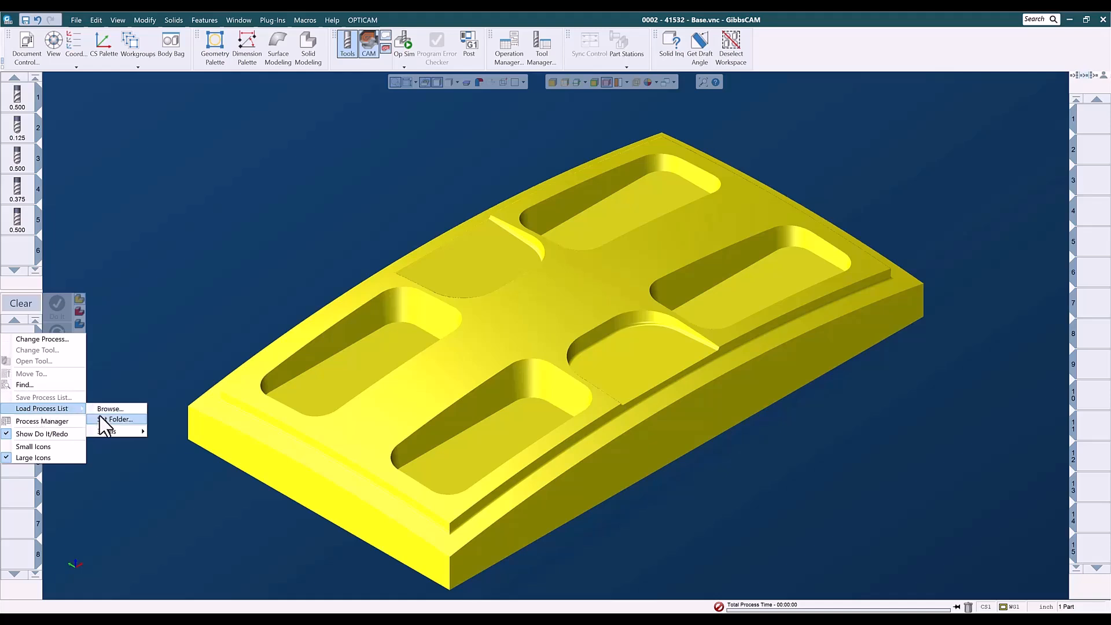
{"action": "mouse_move", "coordinate": [129, 431]}
{"action": "mouse_move", "coordinate": [185, 432]}
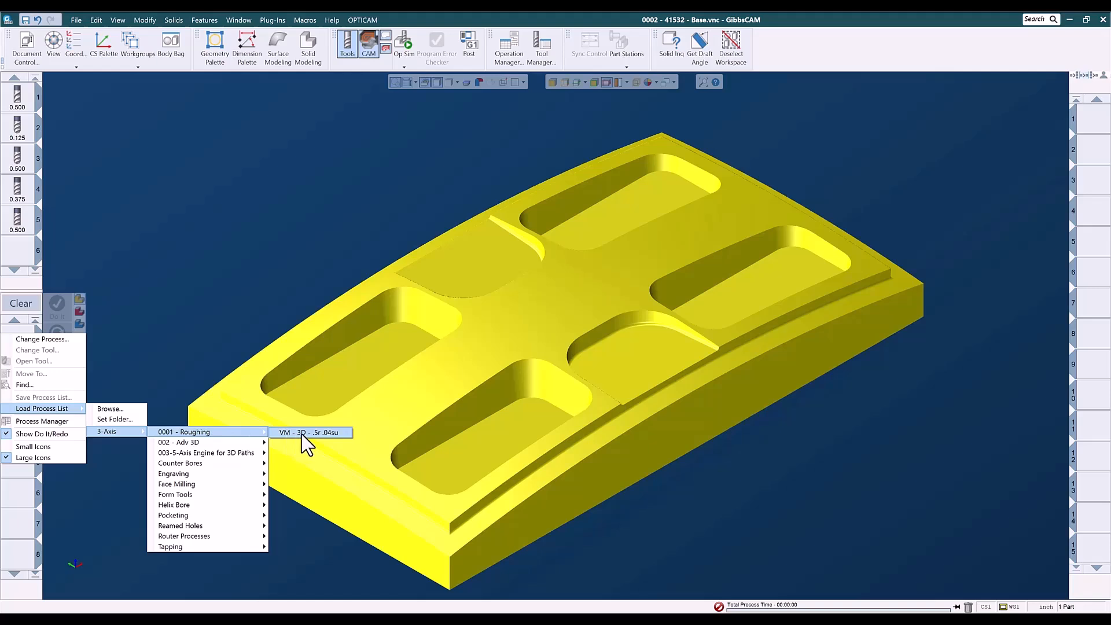
{"action": "left_click", "coordinate": [333, 434]}
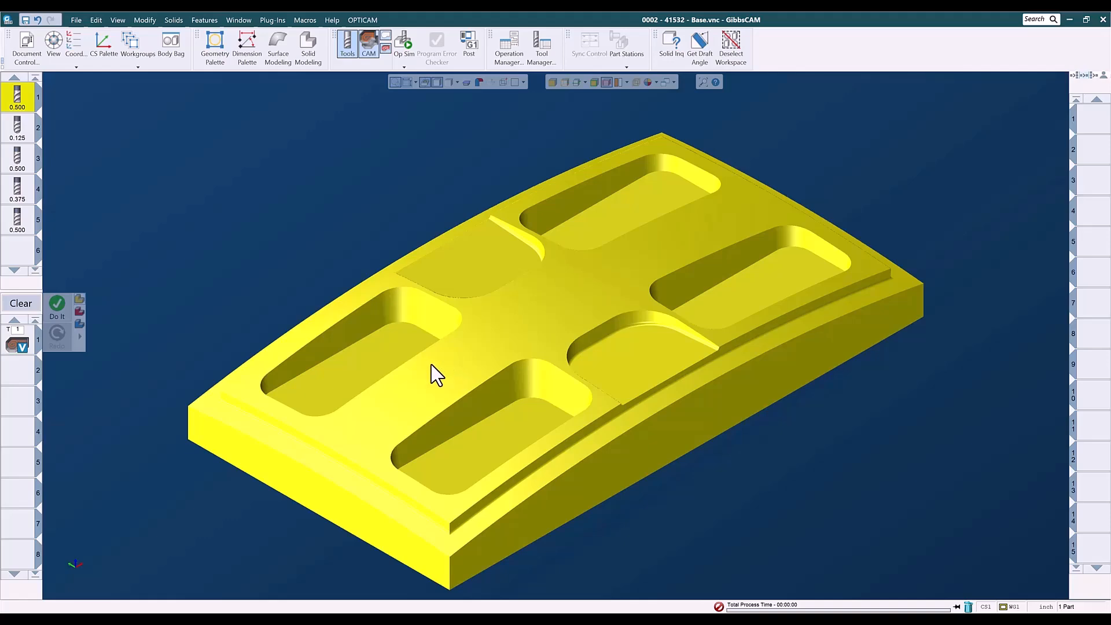
Generate the roughing toolpath from the loaded process and clear the process list.
{"action": "left_click", "coordinate": [56, 306]}
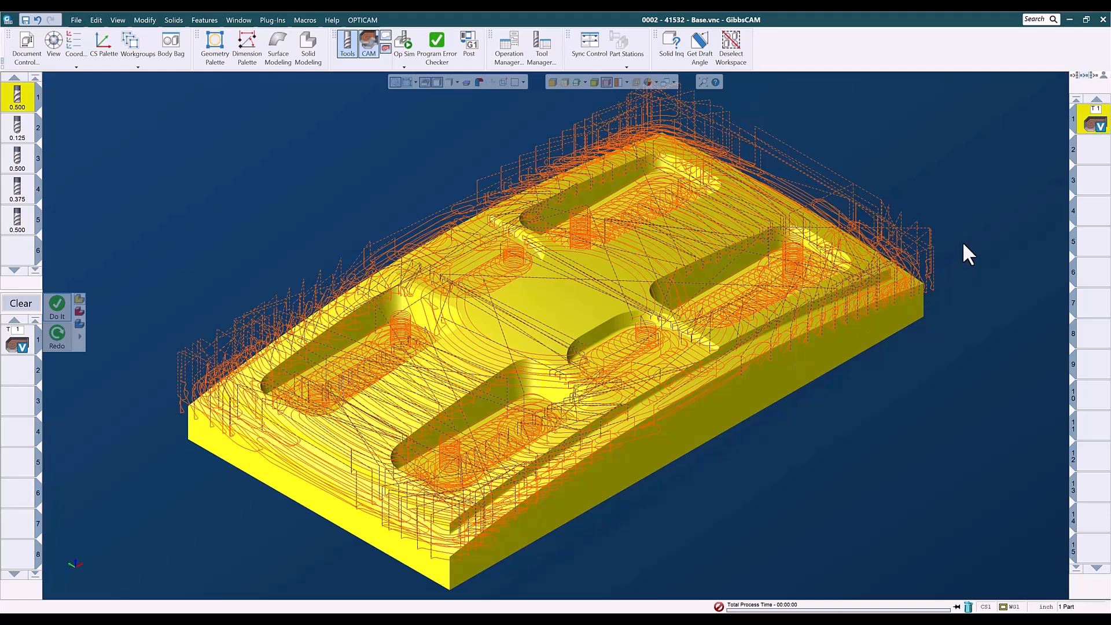
{"action": "left_click", "coordinate": [1092, 151]}
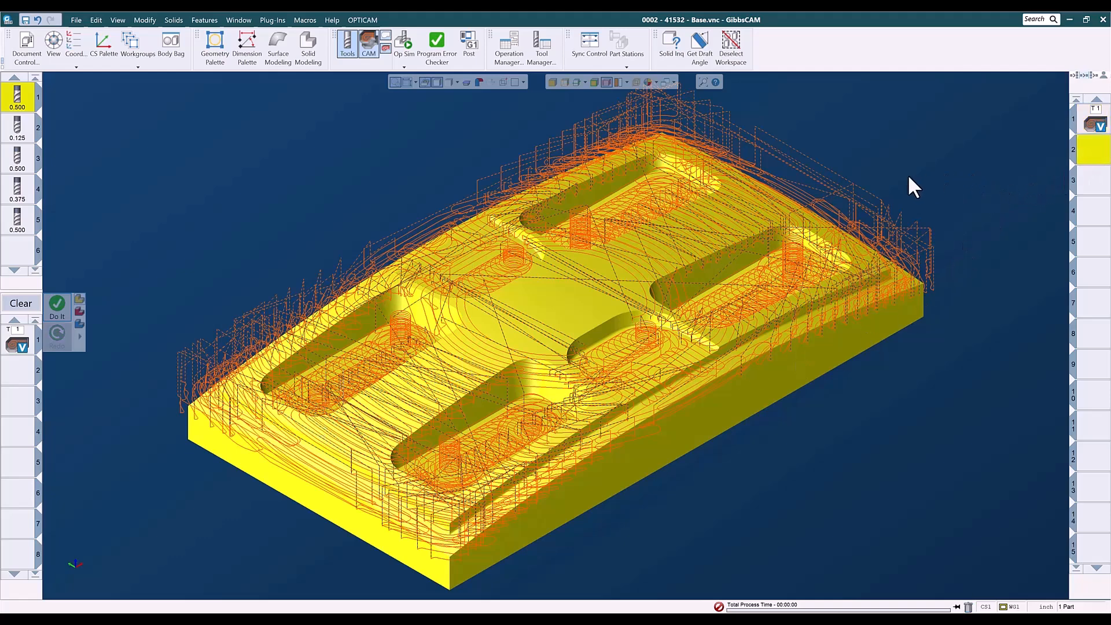
{"action": "left_click", "coordinate": [25, 305]}
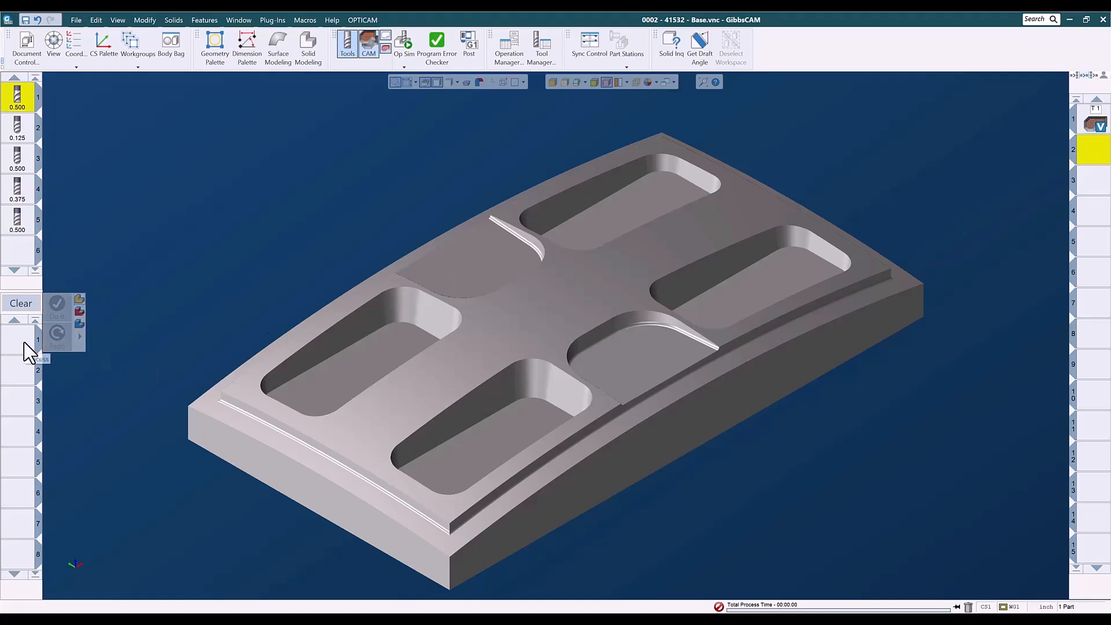
{"action": "left_click", "coordinate": [16, 261]}
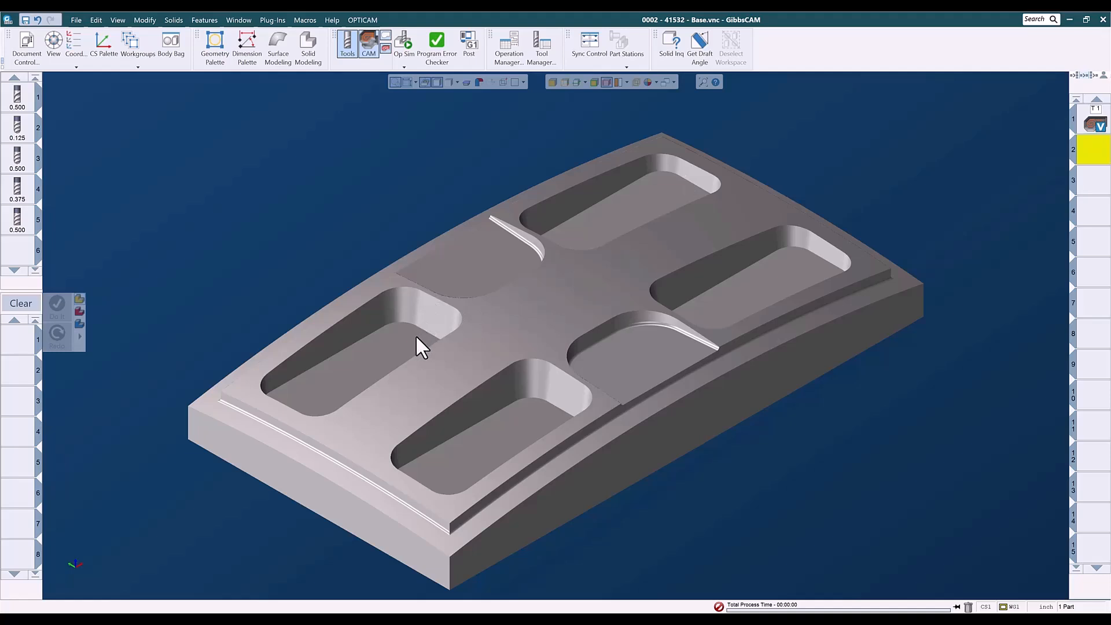
Load the 3AX - Surf - Morph 2 Surfaces process list from the 3-Axis 003-5-Axis Engine for 3D Paths Surfaces set.
{"action": "right_click", "coordinate": [25, 345]}
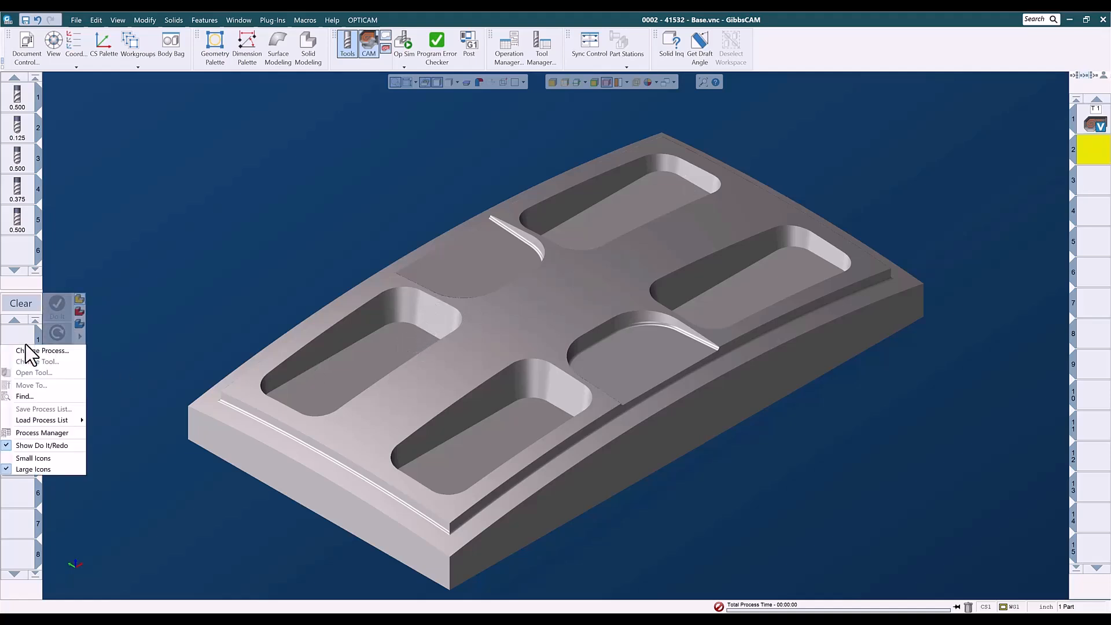
{"action": "mouse_move", "coordinate": [30, 418]}
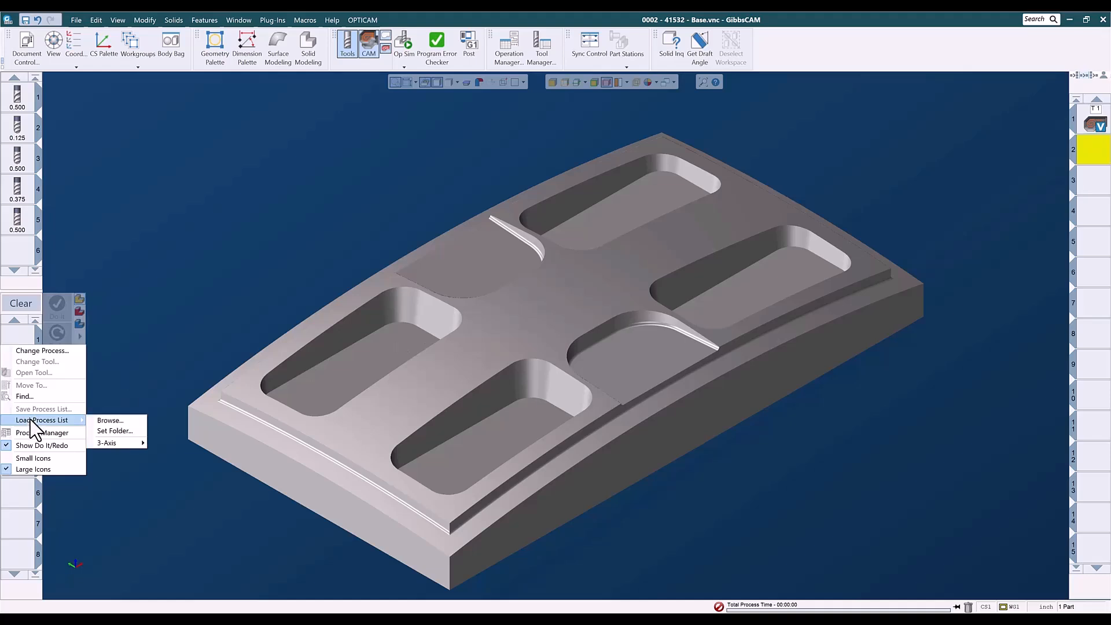
{"action": "mouse_move", "coordinate": [118, 442]}
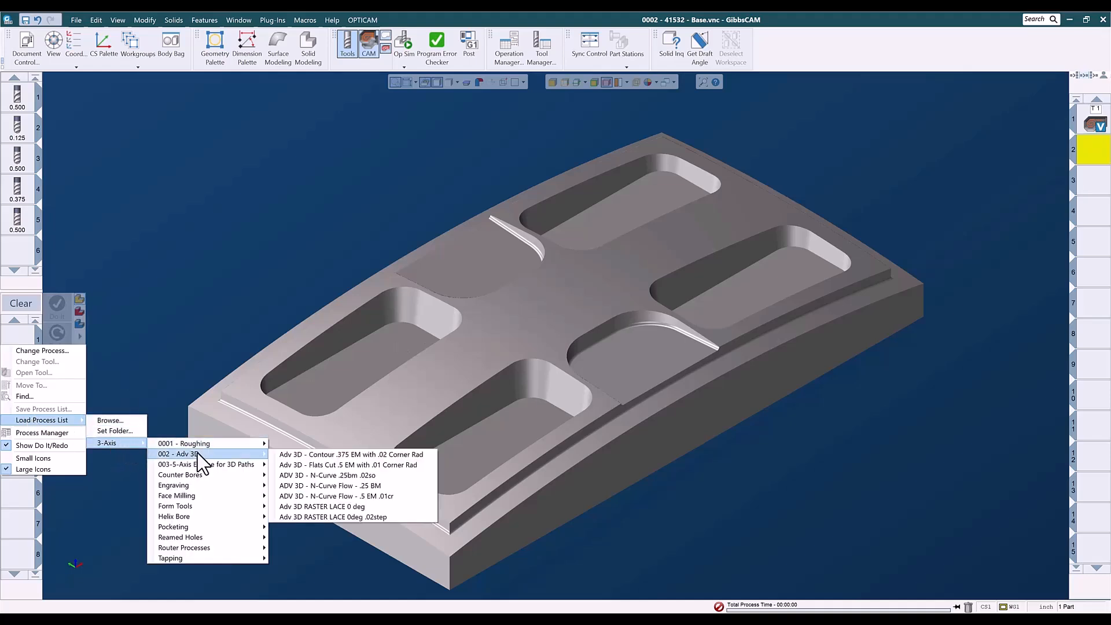
{"action": "mouse_move", "coordinate": [197, 465]}
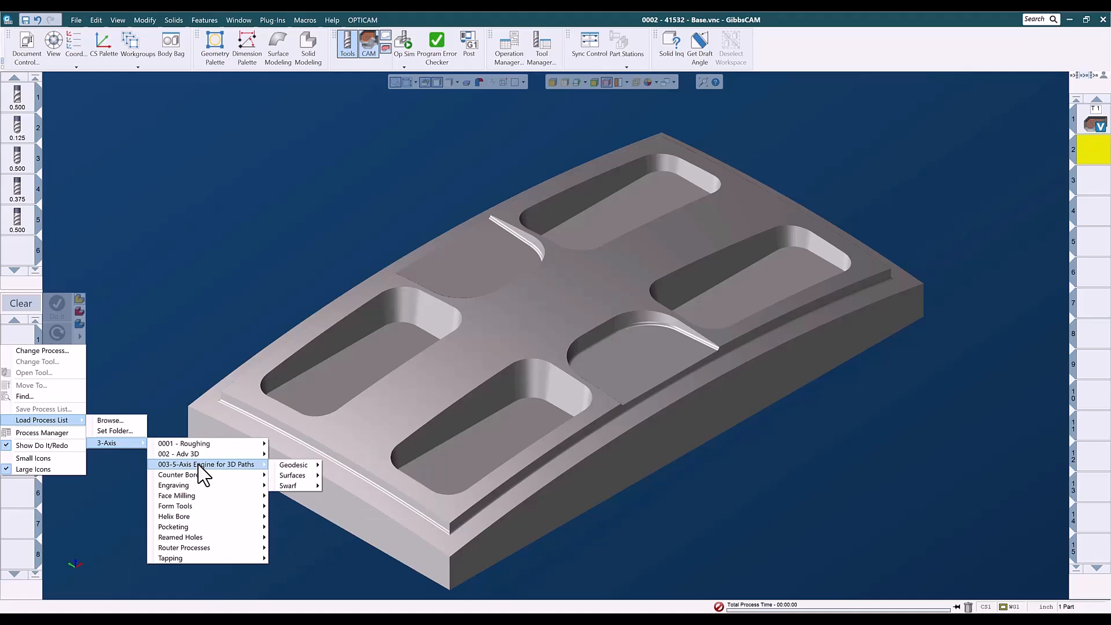
{"action": "mouse_move", "coordinate": [294, 475]}
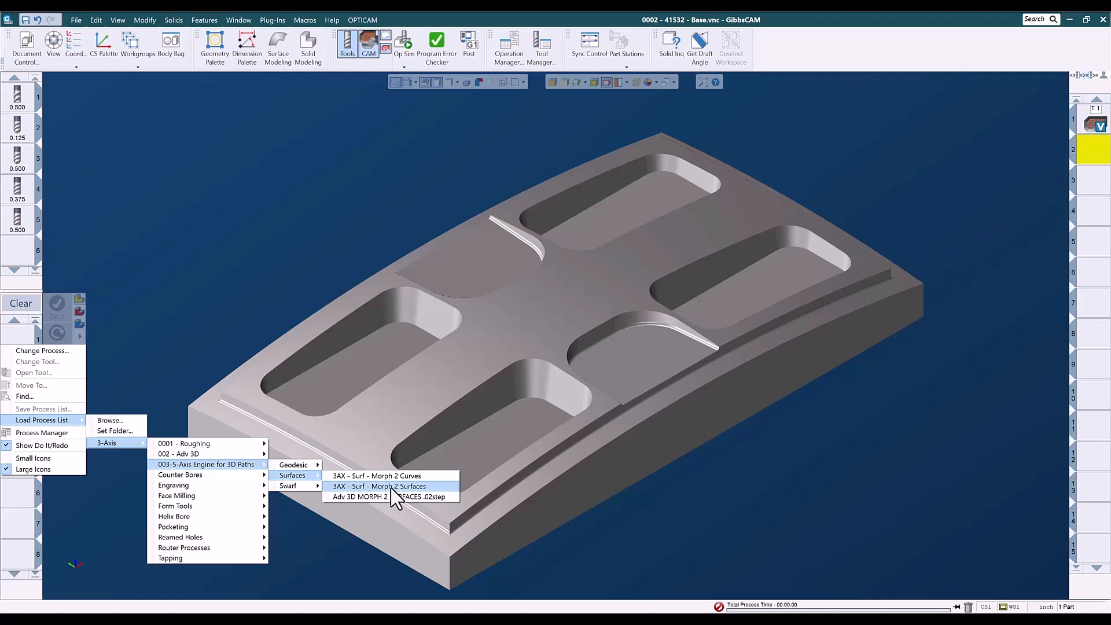
{"action": "left_click", "coordinate": [392, 488]}
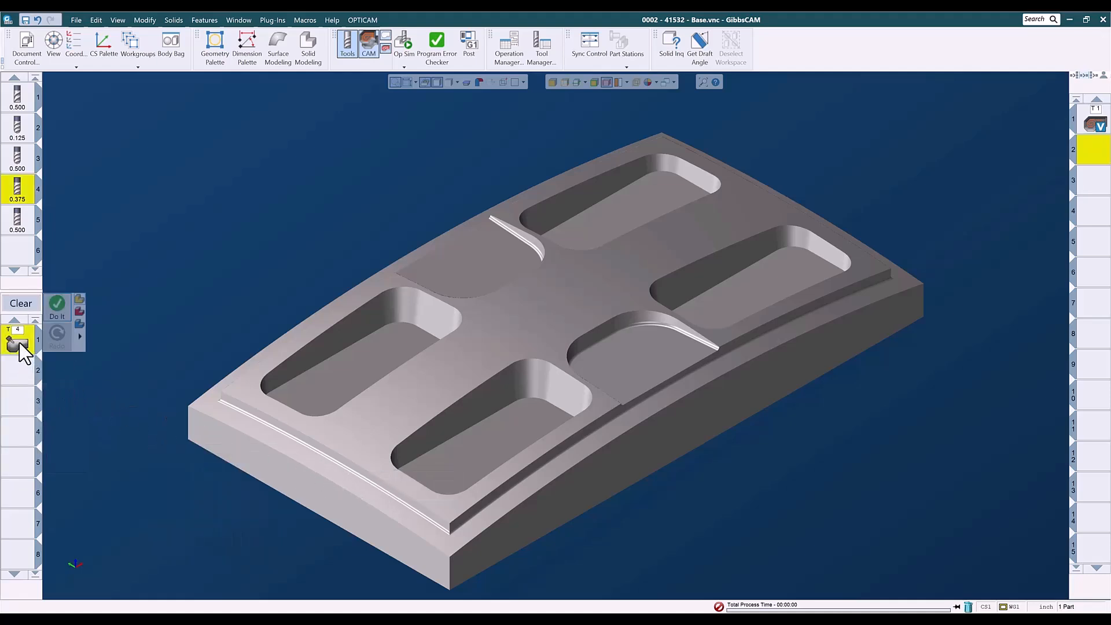
Open the process's surface path settings and pick the first pocket's wall faces, including tangent faces, as drive surfaces.
{"action": "double_click", "coordinate": [19, 343]}
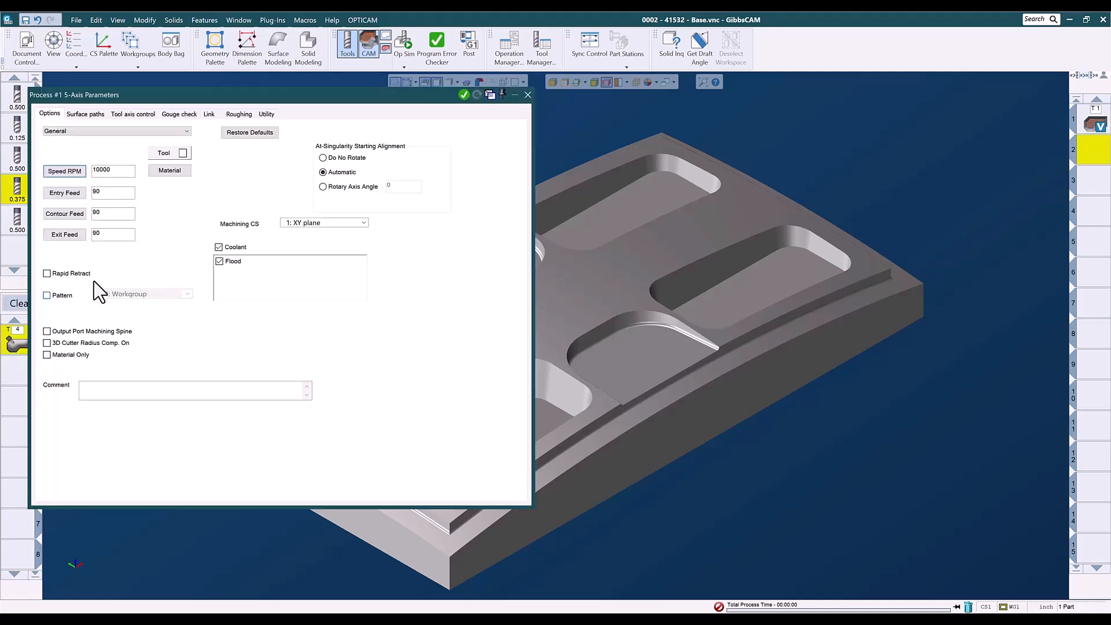
{"action": "left_click", "coordinate": [90, 115]}
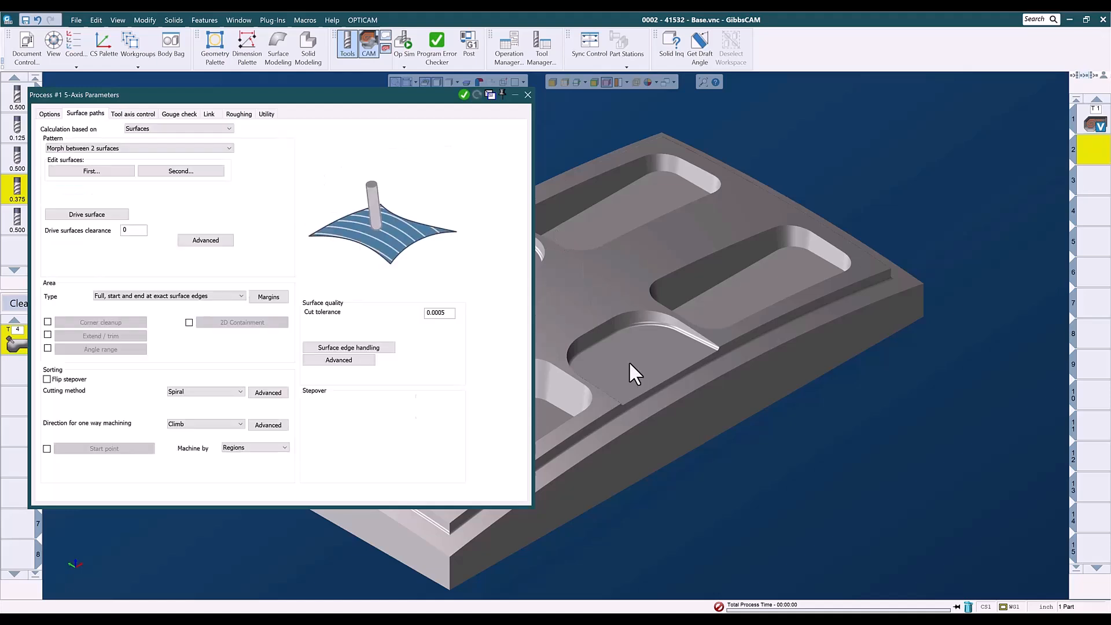
{"action": "middle_click_drag", "start_coordinate": [658, 370], "coordinate": [843, 318]}
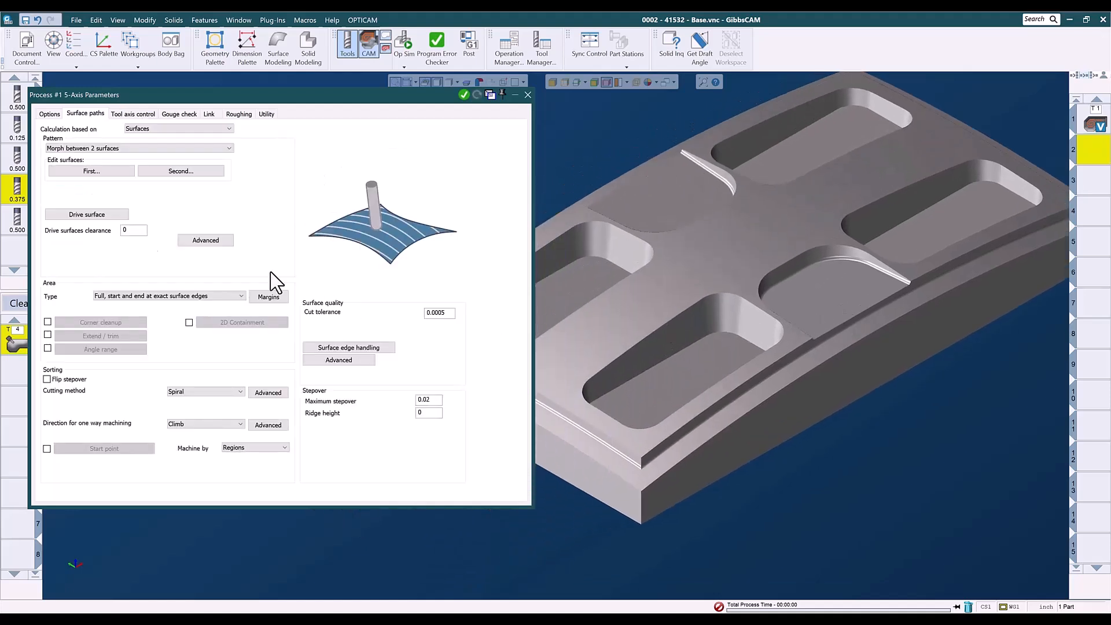
{"action": "left_click", "coordinate": [85, 216]}
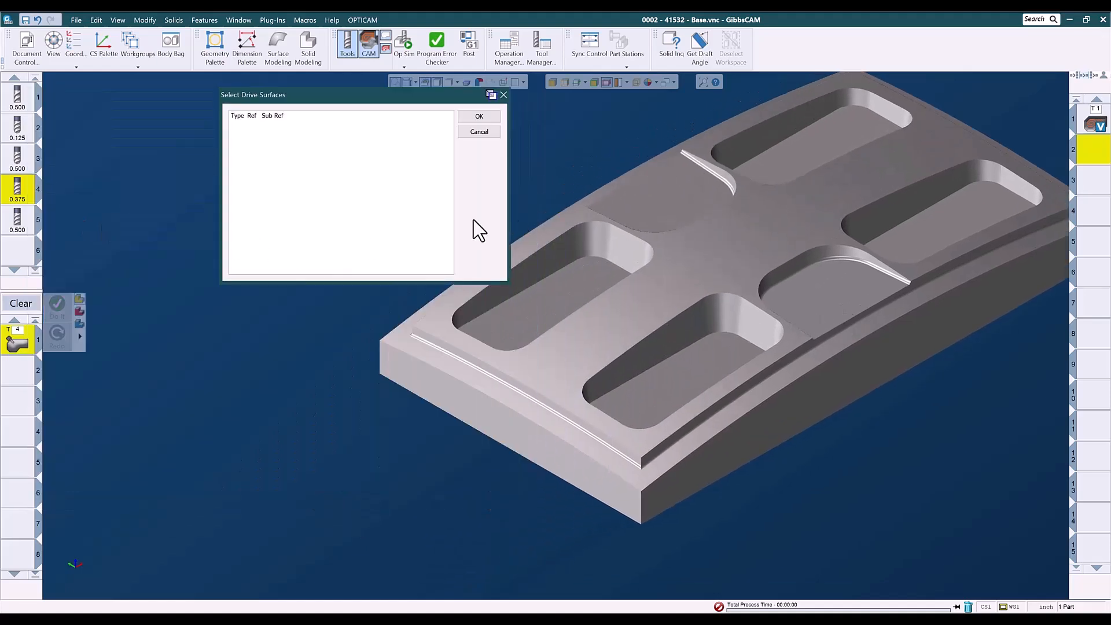
{"action": "right_click", "coordinate": [555, 258]}
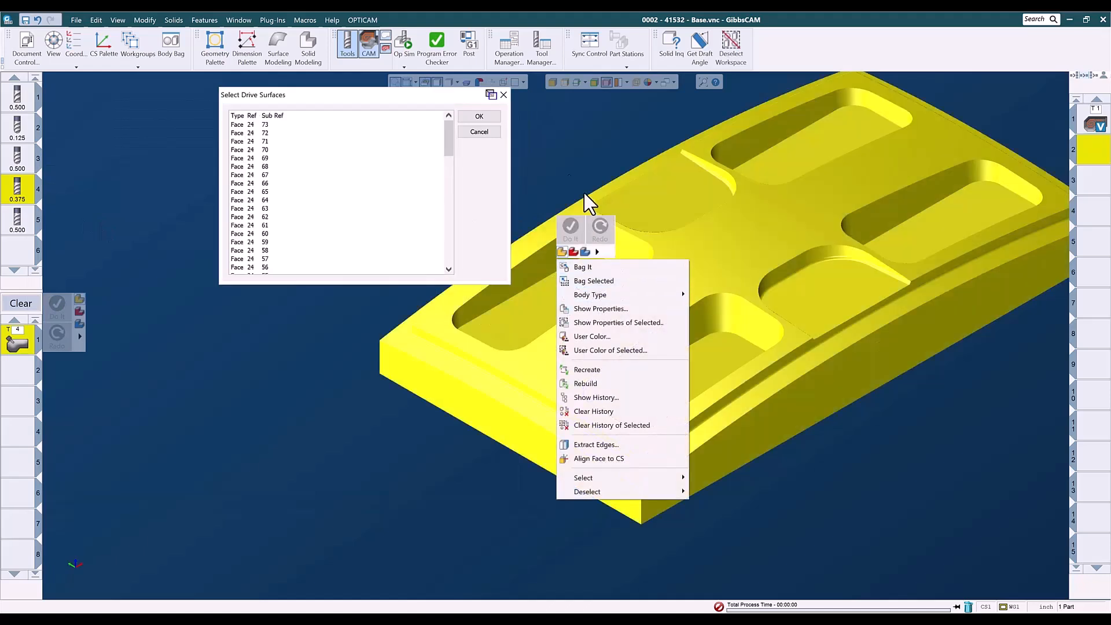
{"action": "left_click", "coordinate": [567, 124]}
{"action": "left_click", "coordinate": [544, 269]}
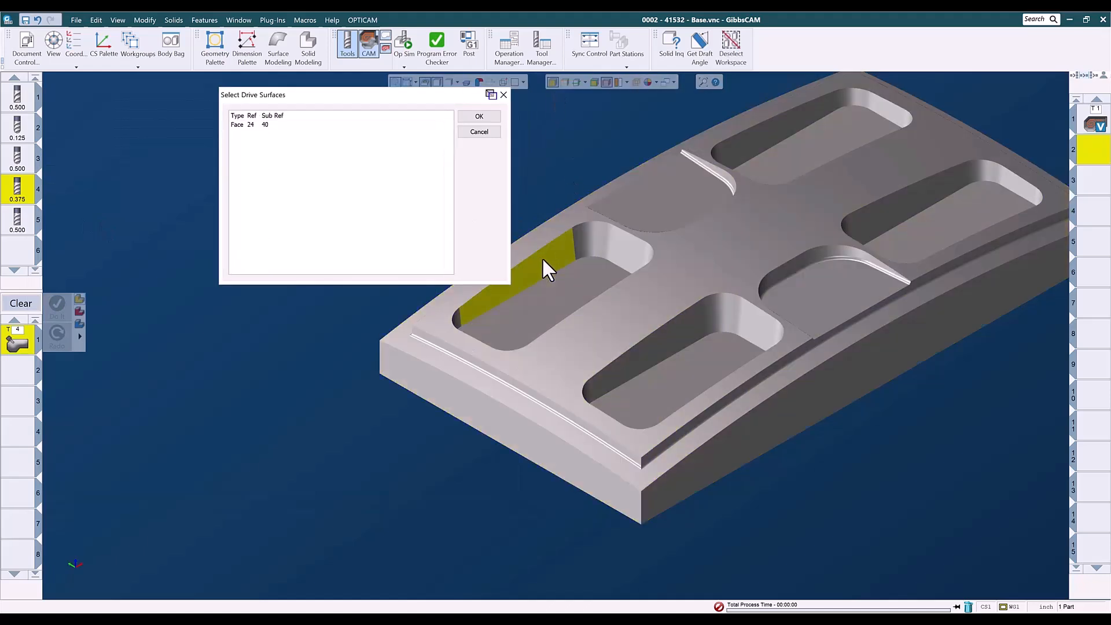
{"action": "right_click", "coordinate": [542, 259]}
{"action": "mouse_move", "coordinate": [582, 475]}
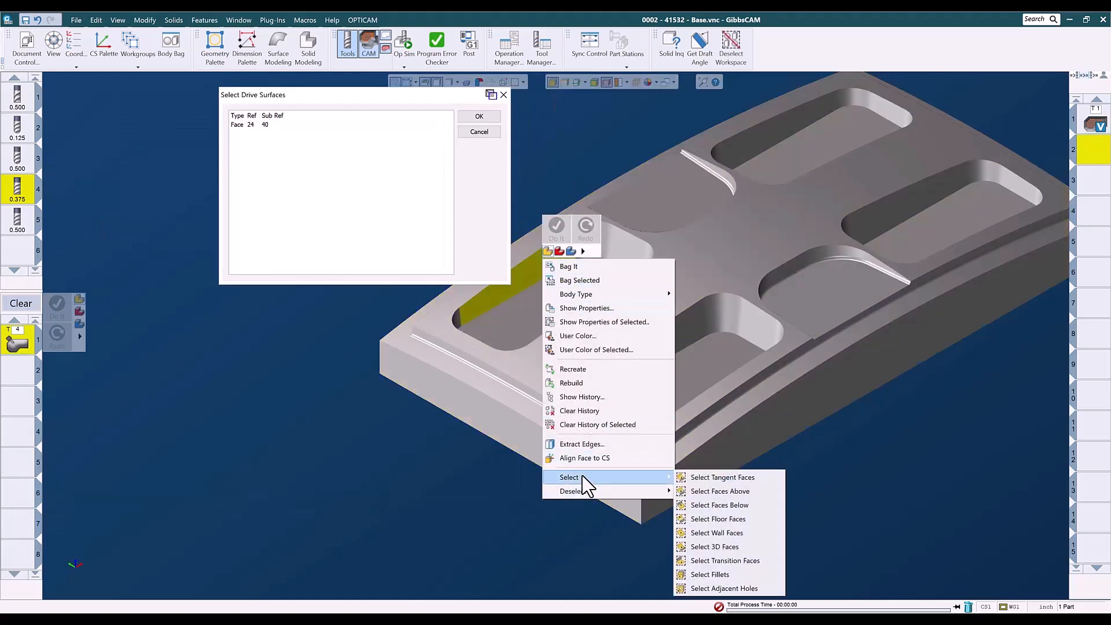
{"action": "left_click", "coordinate": [711, 477]}
Add the walls of the second and third pockets, with their tangent faces, to the drive surfaces.
{"action": "left_click", "coordinate": [663, 347]}
{"action": "right_click", "coordinate": [662, 347]}
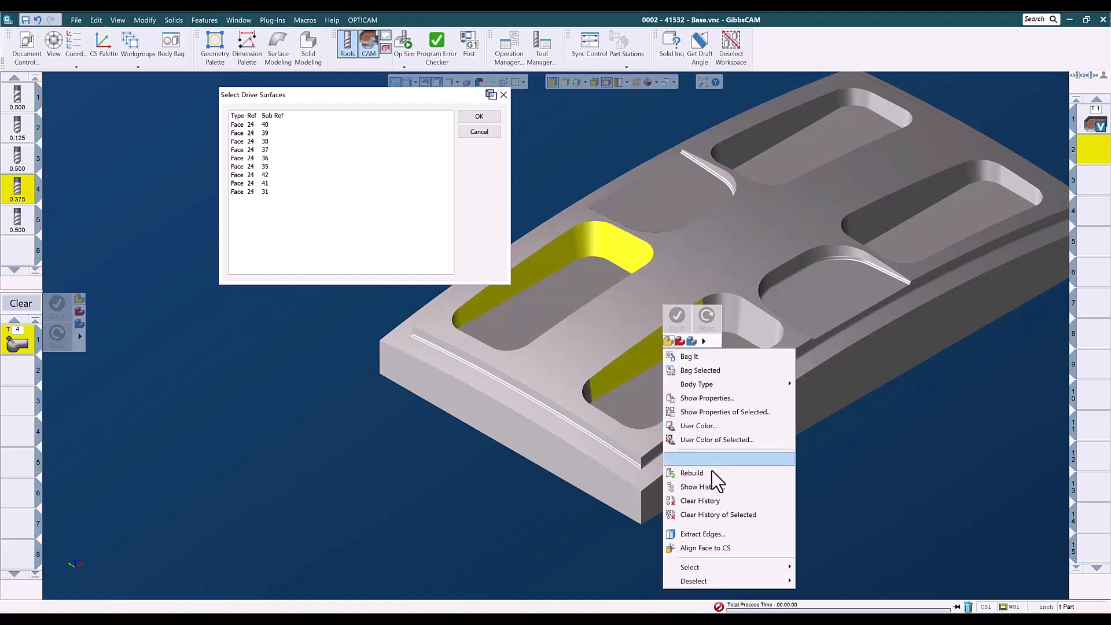
{"action": "mouse_move", "coordinate": [713, 568]}
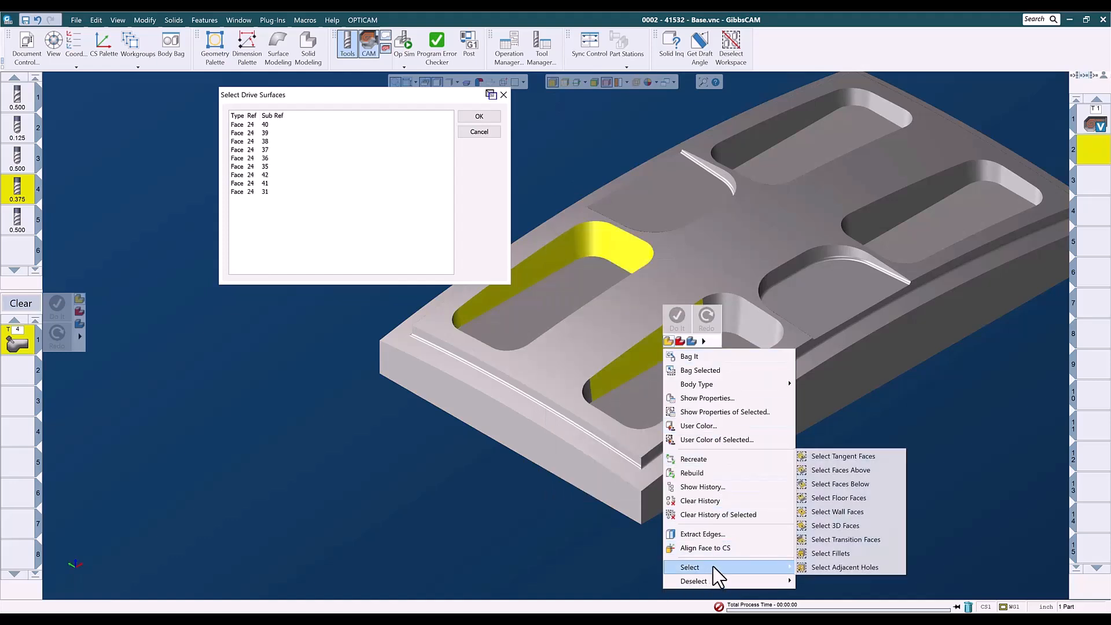
{"action": "left_click", "coordinate": [829, 456]}
{"action": "left_click", "coordinate": [868, 227]}
{"action": "right_click", "coordinate": [868, 226]}
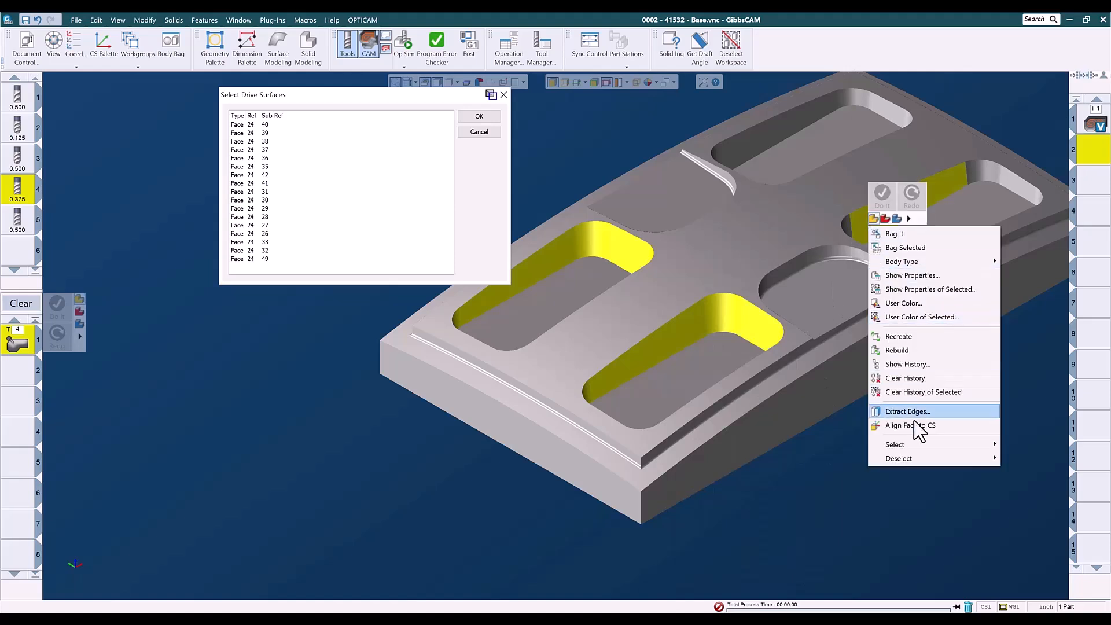
{"action": "mouse_move", "coordinate": [914, 446]}
{"action": "left_click", "coordinate": [791, 451]}
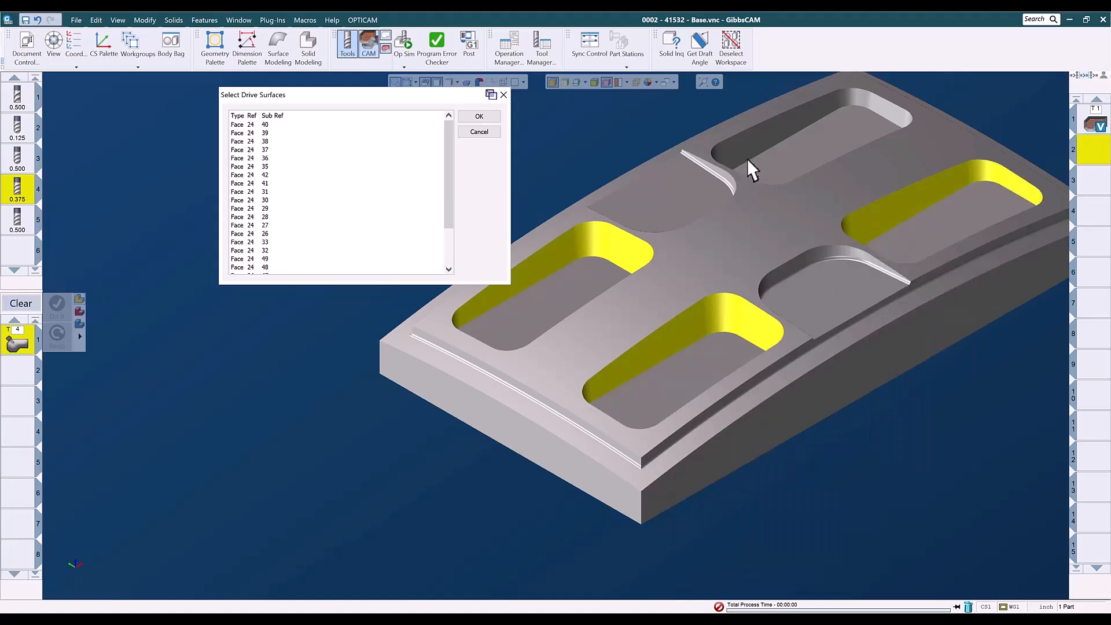
Add the fourth pocket's walls with tangent faces to the drive surfaces and confirm the selection.
{"action": "left_click", "coordinate": [745, 141]}
{"action": "right_click", "coordinate": [745, 141]}
{"action": "mouse_move", "coordinate": [764, 366]}
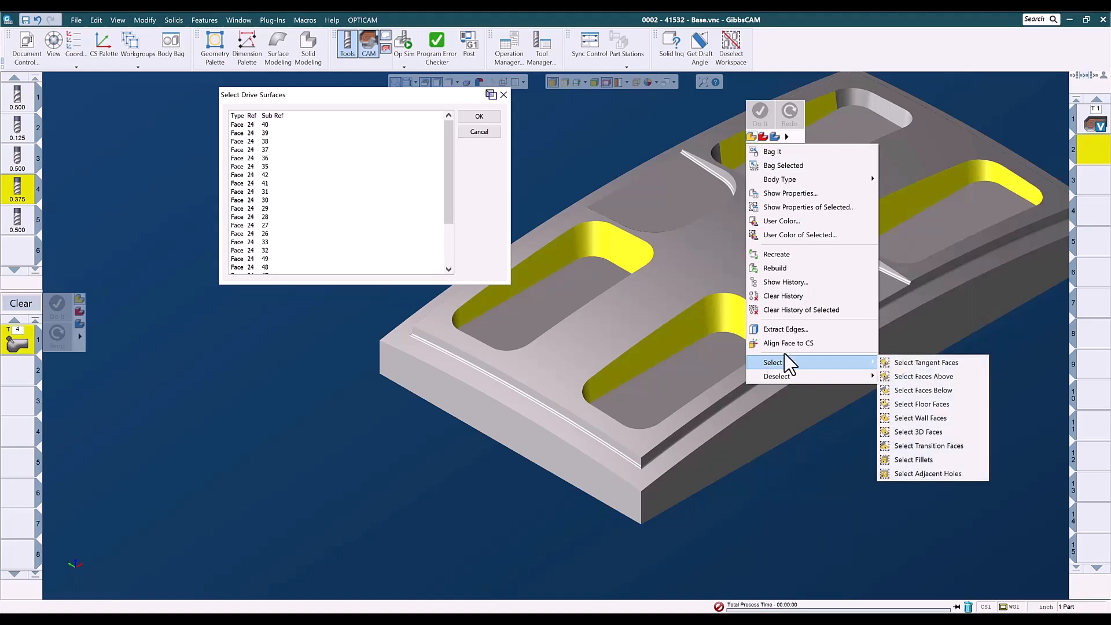
{"action": "left_click", "coordinate": [898, 363]}
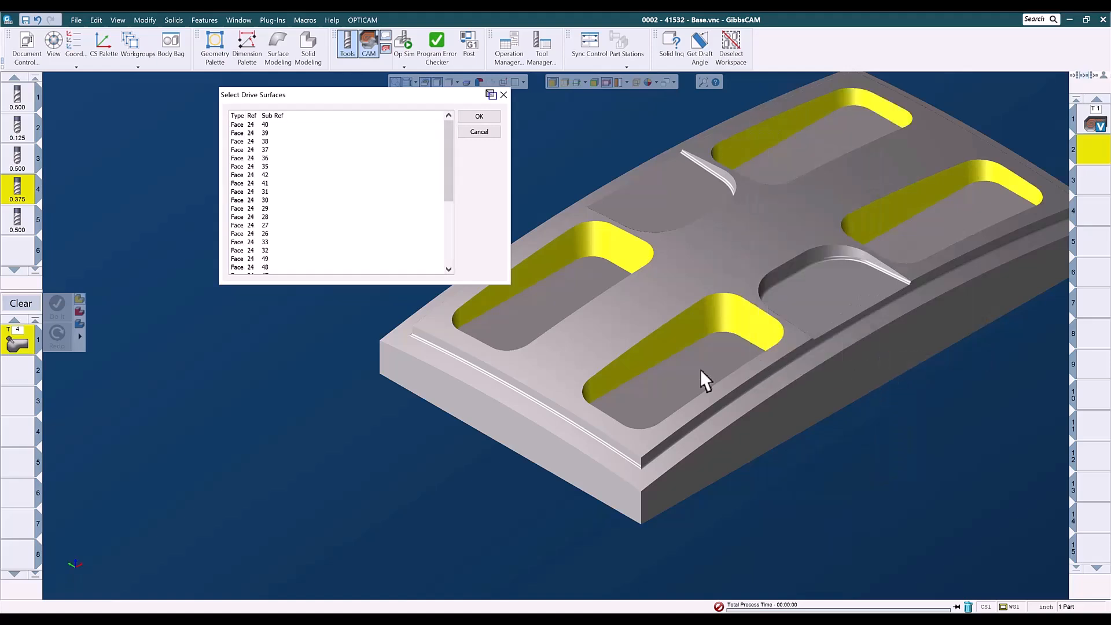
{"action": "left_click", "coordinate": [478, 117]}
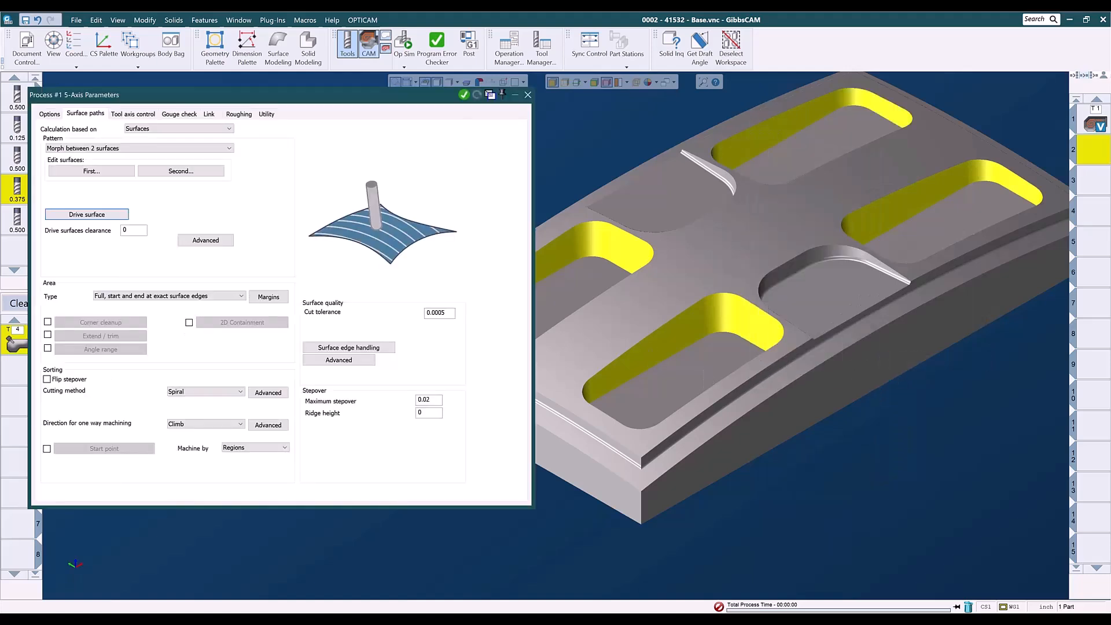
Set the part's top face as the first edge surface.
{"action": "left_click", "coordinate": [90, 171]}
{"action": "left_click", "coordinate": [663, 307]}
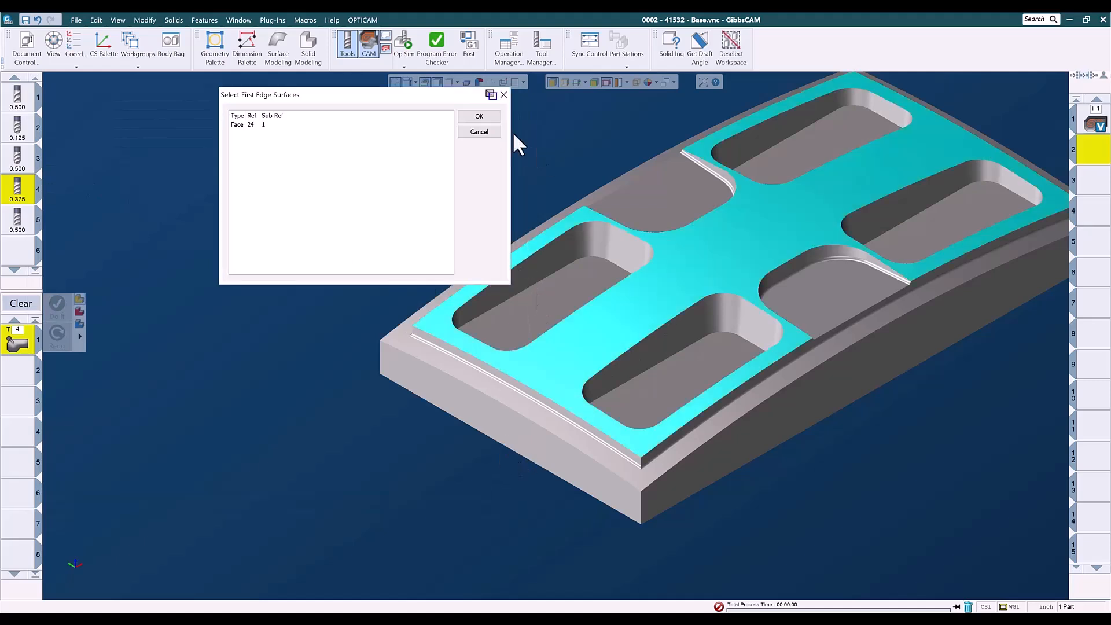
{"action": "left_click", "coordinate": [480, 119]}
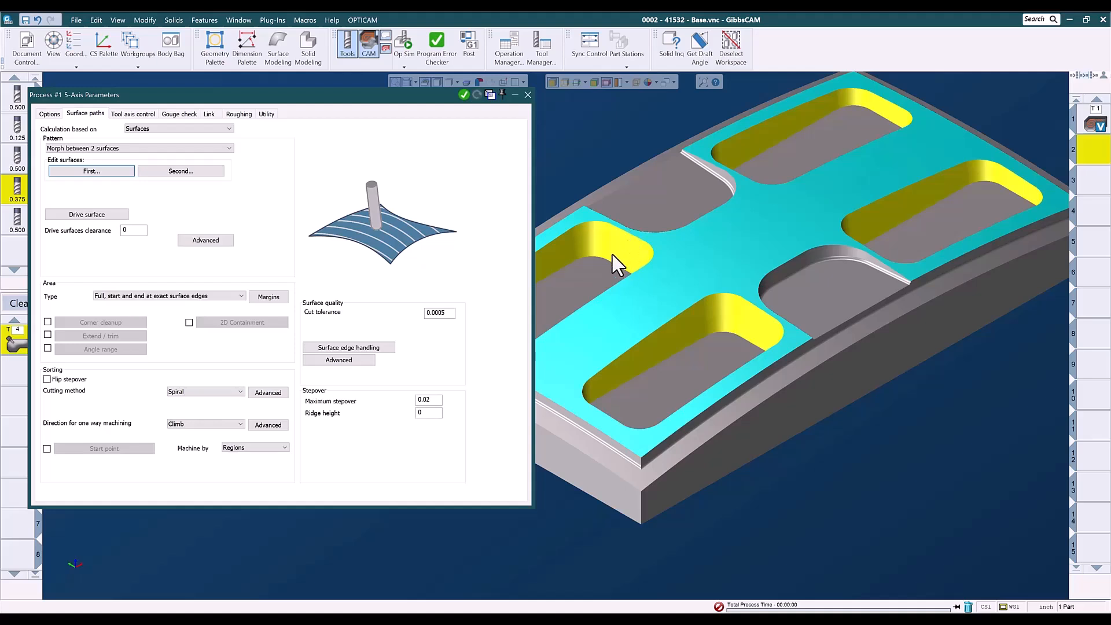
Set the four pocket floors as the second edge surfaces.
{"action": "left_click", "coordinate": [179, 172]}
{"action": "left_click", "coordinate": [551, 293]}
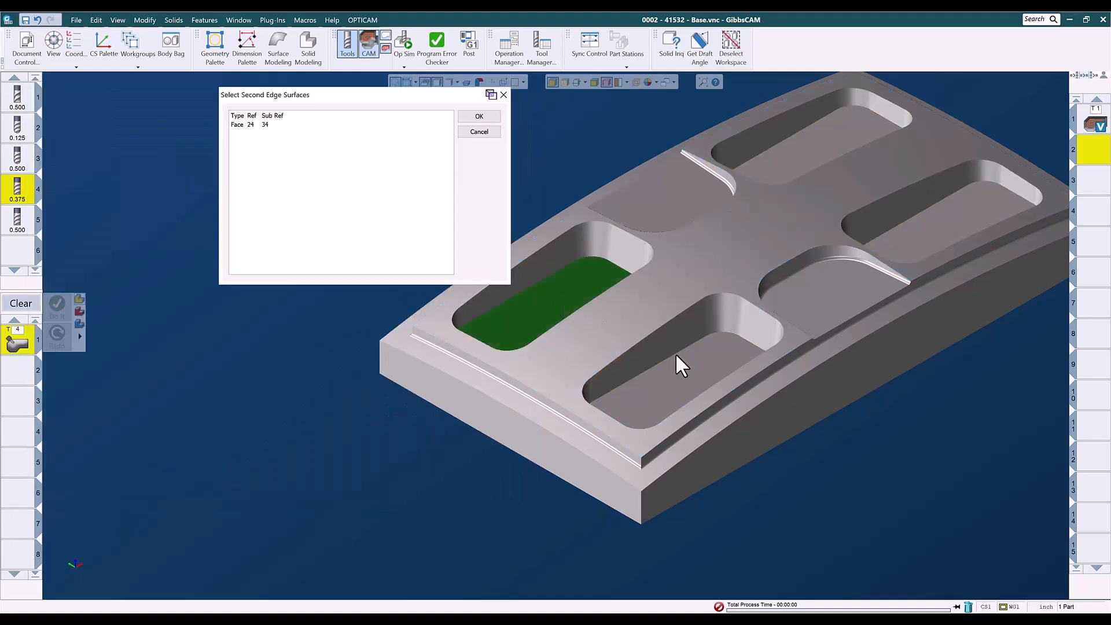
{"action": "left_click", "coordinate": [696, 364]}
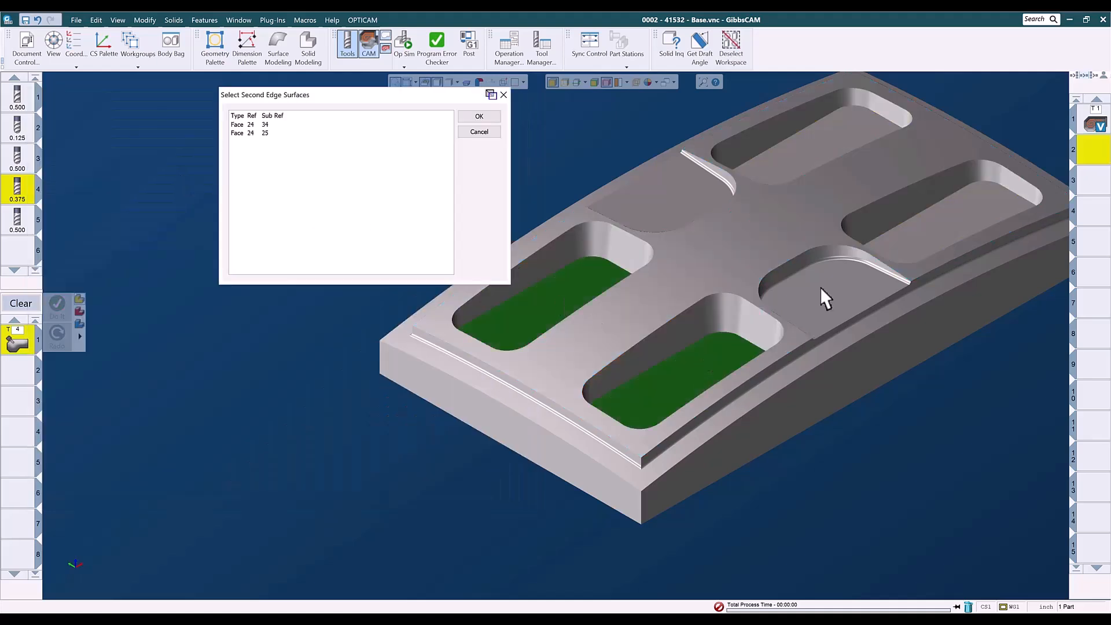
{"action": "left_click", "coordinate": [932, 229]}
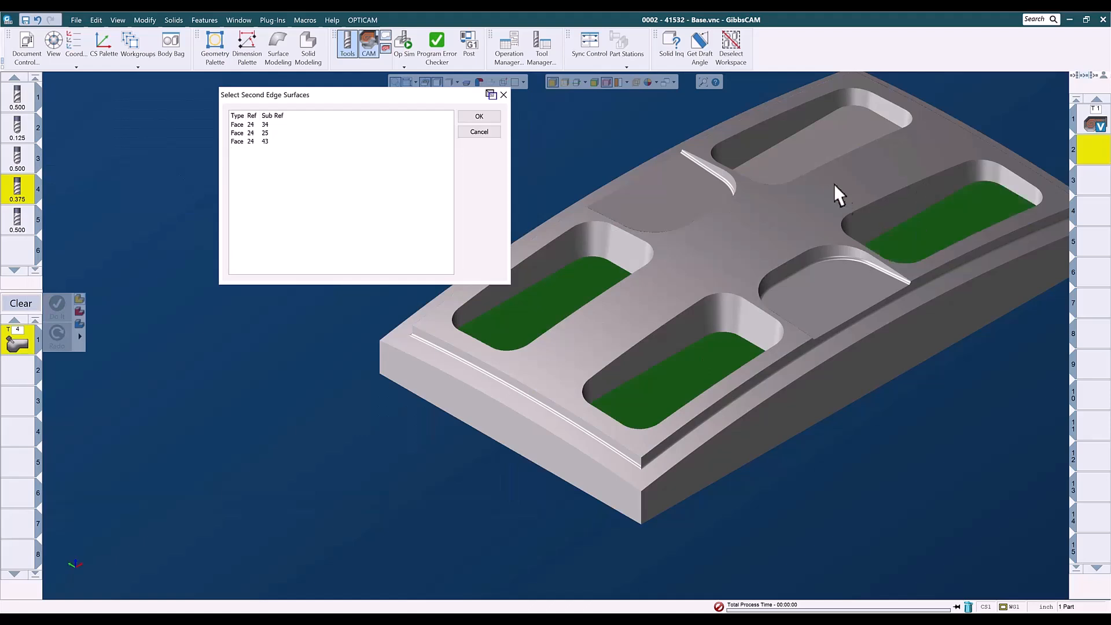
{"action": "left_click", "coordinate": [479, 118]}
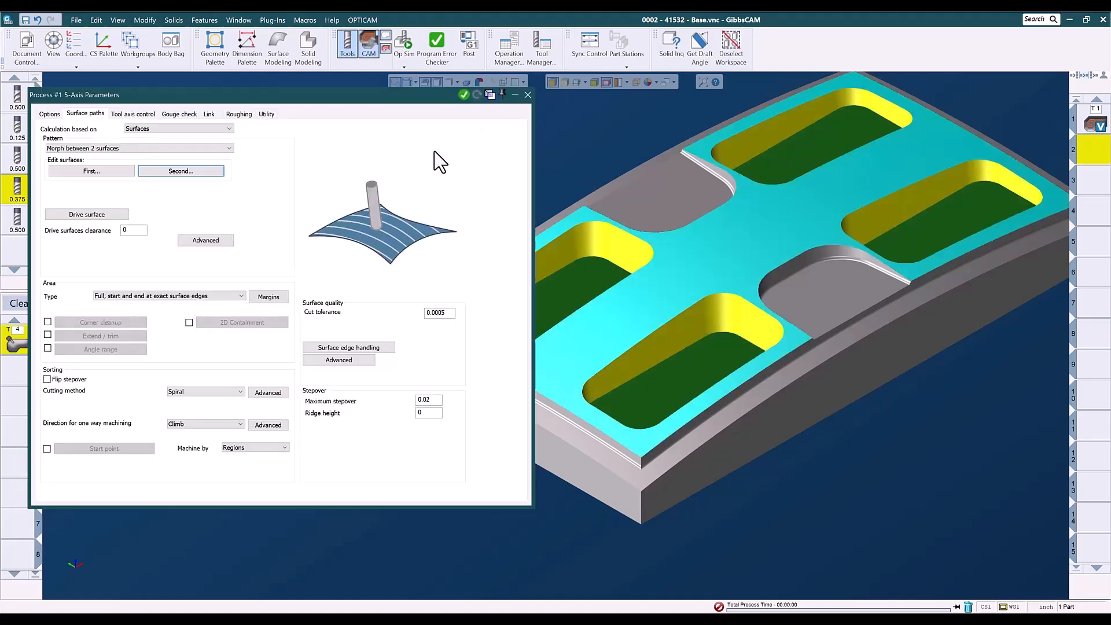
Generate the Morph 2 Surfaces toolpath, close the process, deselect the workspace and clear the process list.
{"action": "left_click", "coordinate": [464, 96]}
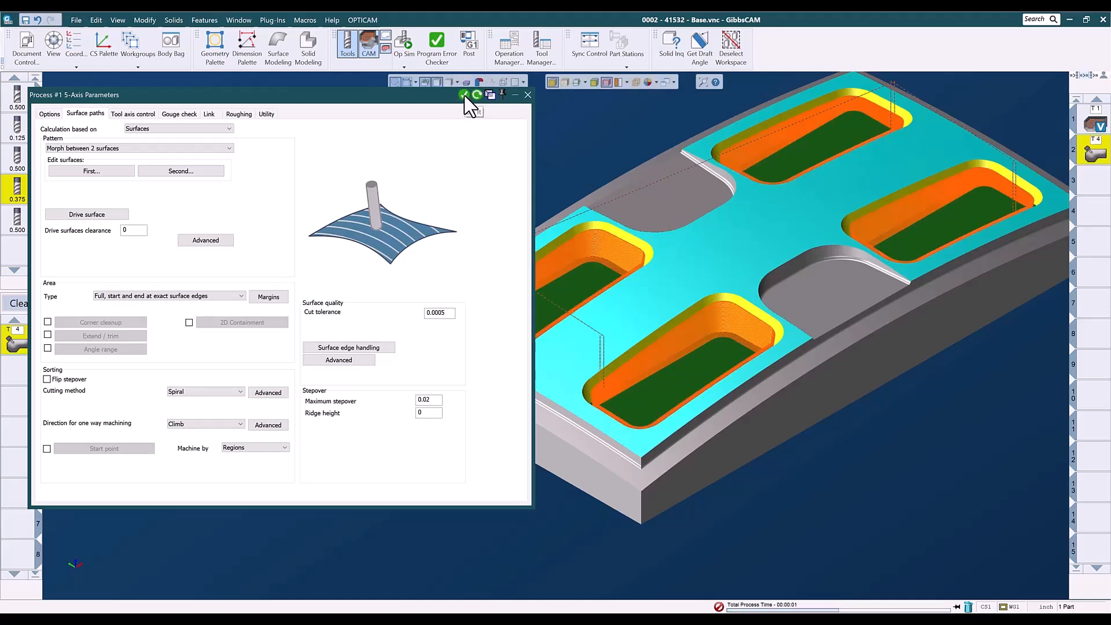
{"action": "left_click", "coordinate": [527, 95]}
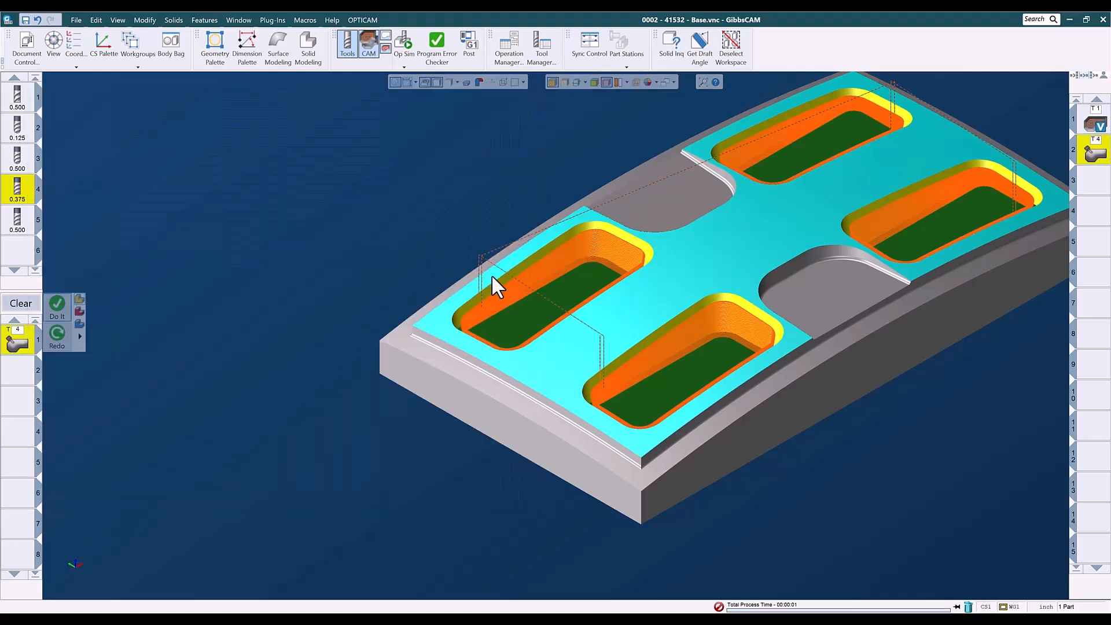
{"action": "left_click", "coordinate": [1090, 181]}
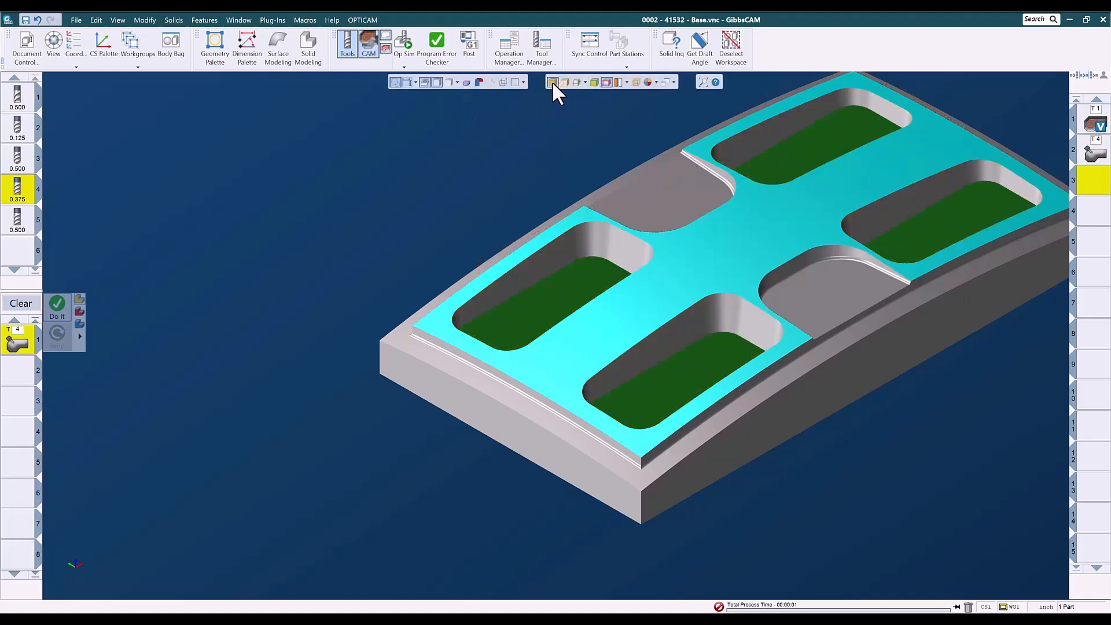
{"action": "left_click", "coordinate": [731, 49]}
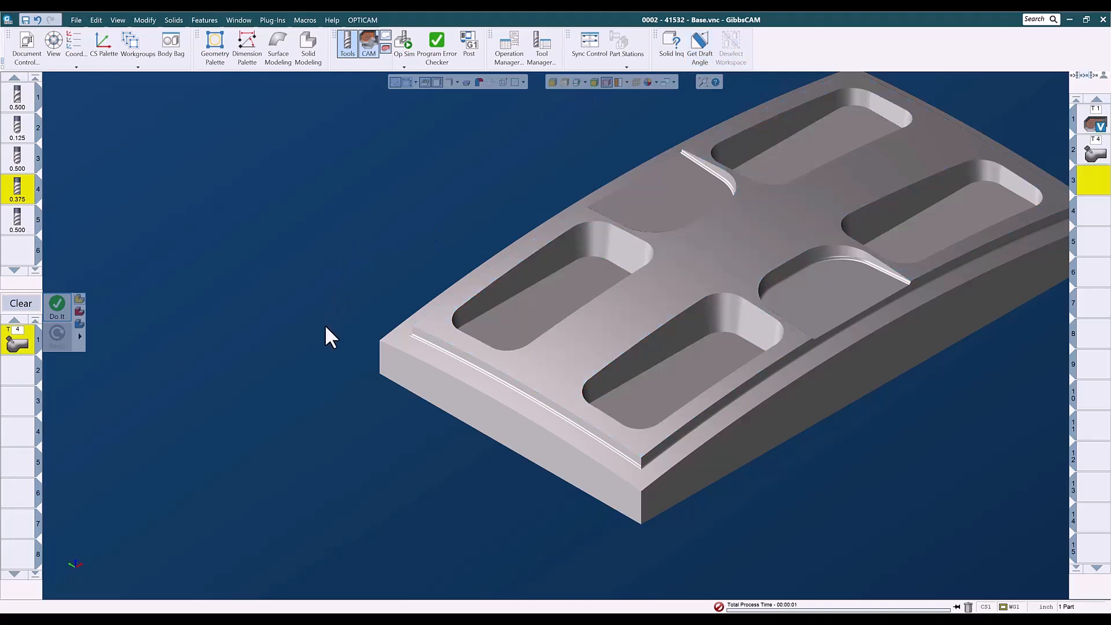
{"action": "left_click", "coordinate": [50, 307]}
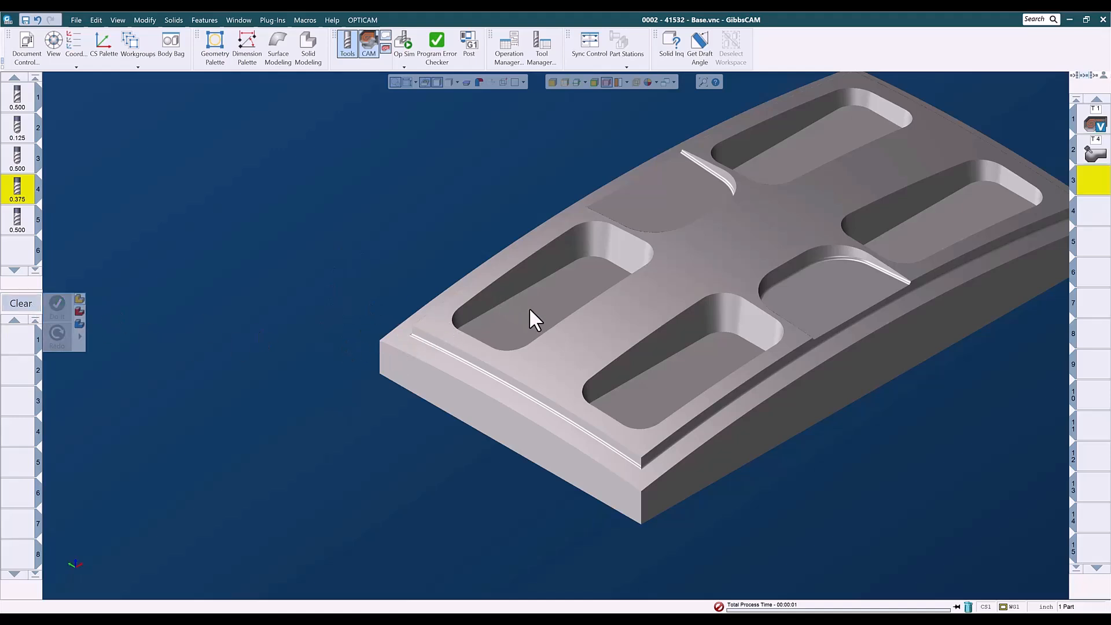
{"action": "left_click", "coordinate": [528, 307]}
{"action": "left_click", "coordinate": [553, 81]}
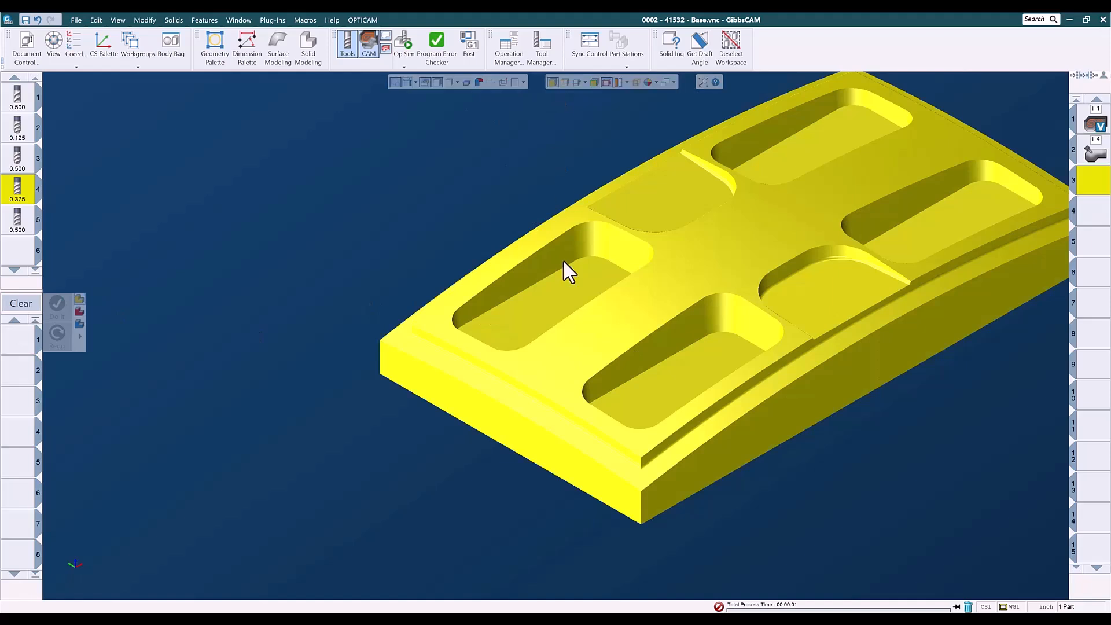
{"action": "left_click", "coordinate": [556, 307]}
{"action": "left_click", "coordinate": [663, 374]}
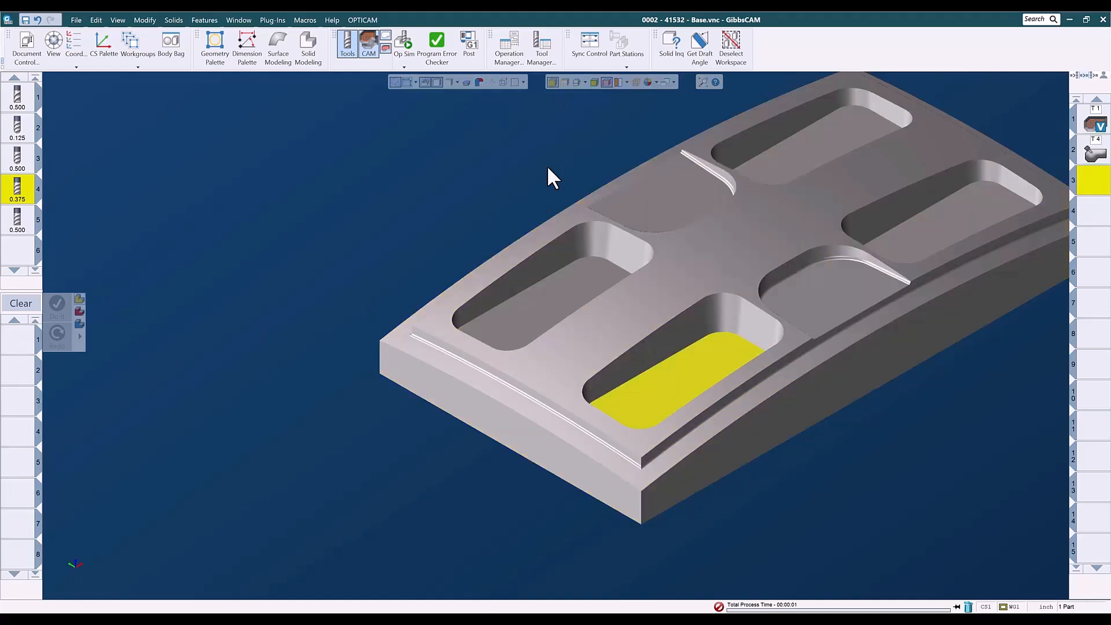
{"action": "left_click", "coordinate": [411, 199]}
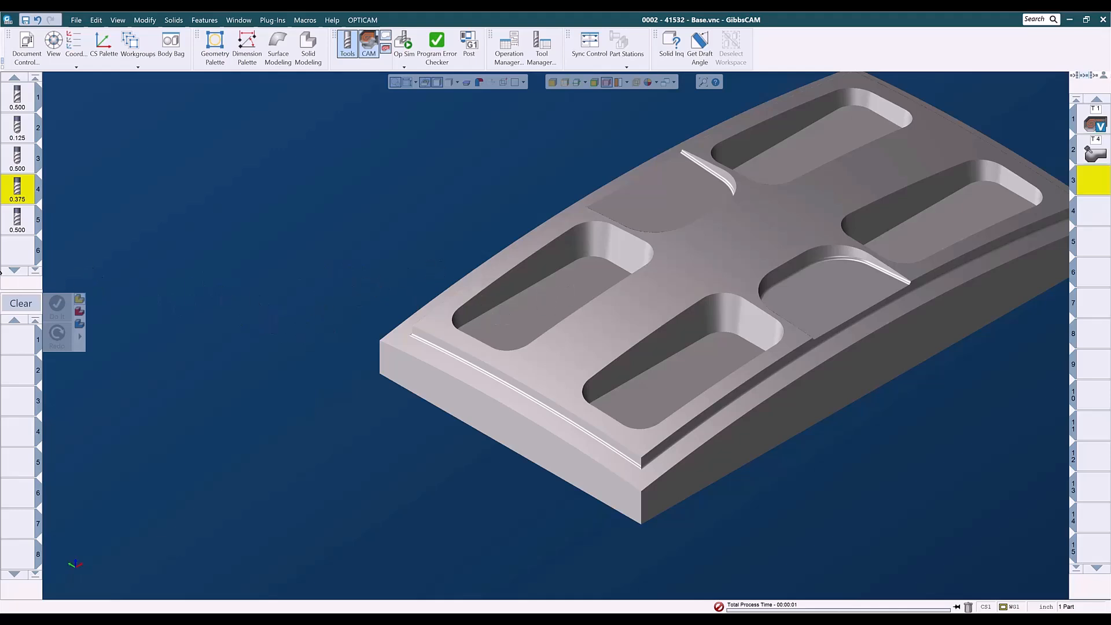
Load the saved 'Adv 3D - Flats Cut .5 EM with .02 Corner Rad' process list from the 3-Axis folder.
{"action": "right_click", "coordinate": [17, 343]}
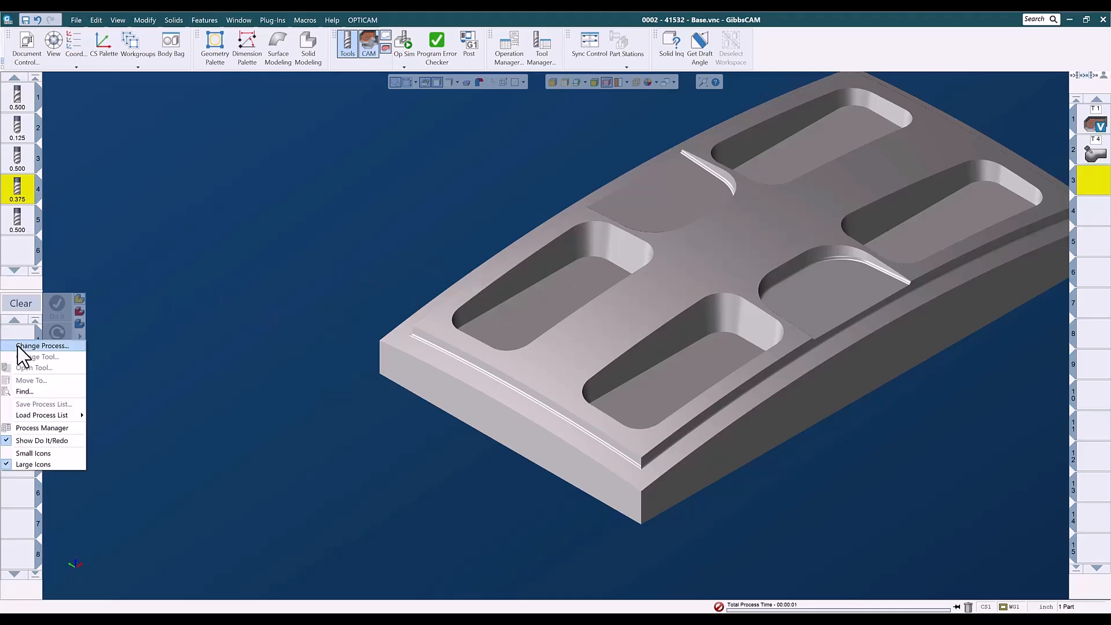
{"action": "mouse_move", "coordinate": [36, 414]}
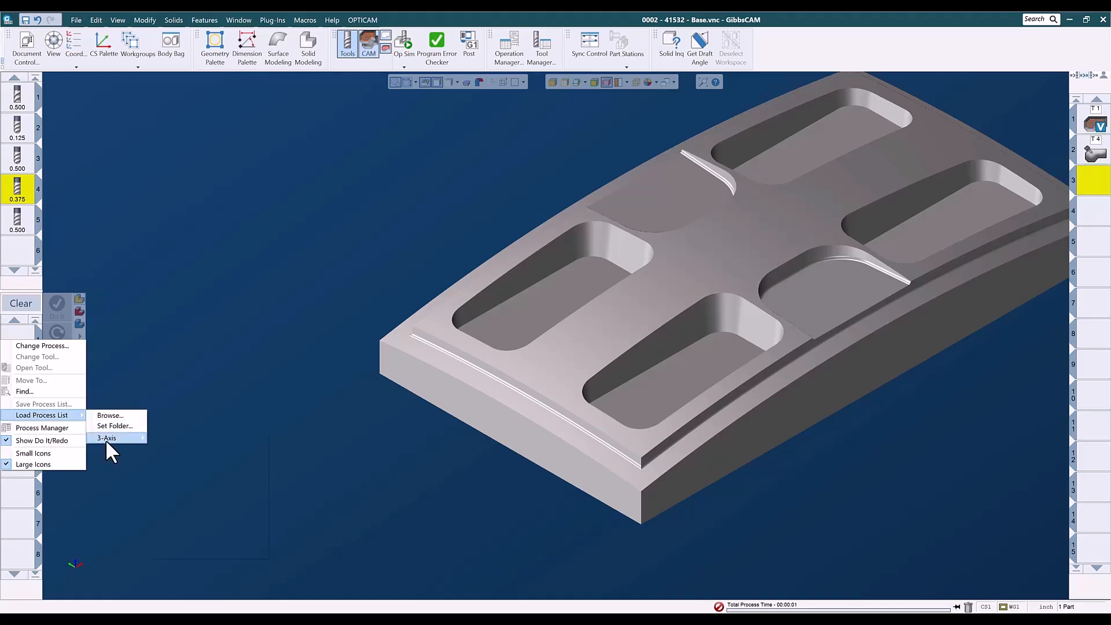
{"action": "mouse_move", "coordinate": [106, 439]}
{"action": "mouse_move", "coordinate": [178, 449]}
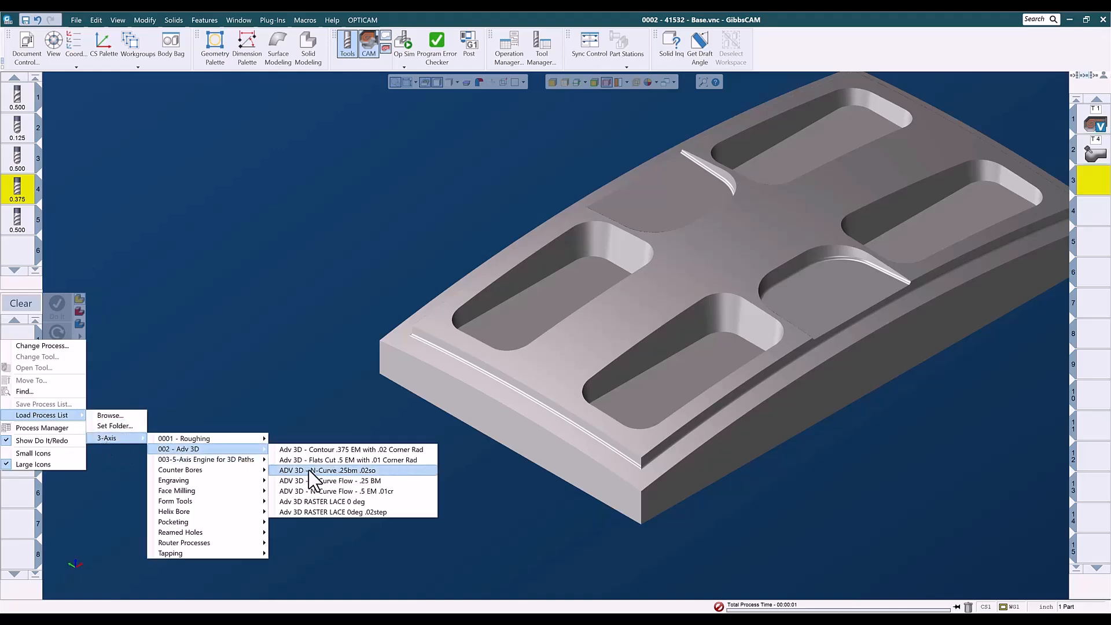
{"action": "left_click", "coordinate": [376, 461]}
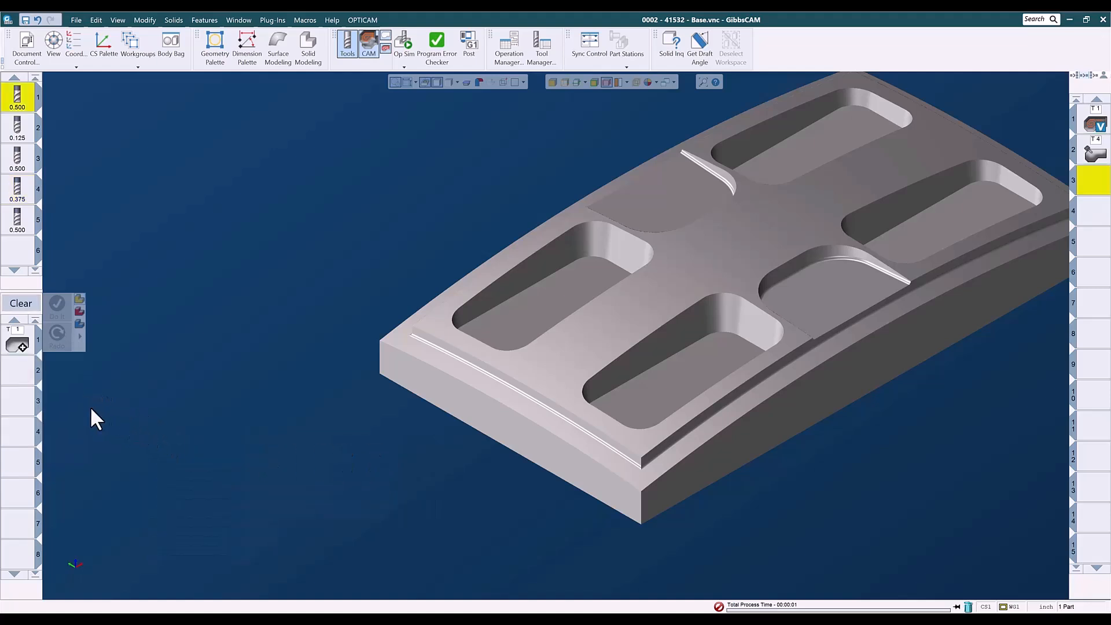
Select the part, generate the flats cut toolpath, deselect everything and clear the process list.
{"action": "left_click", "coordinate": [413, 362]}
{"action": "right_click", "coordinate": [192, 266]}
{"action": "left_click", "coordinate": [202, 232]}
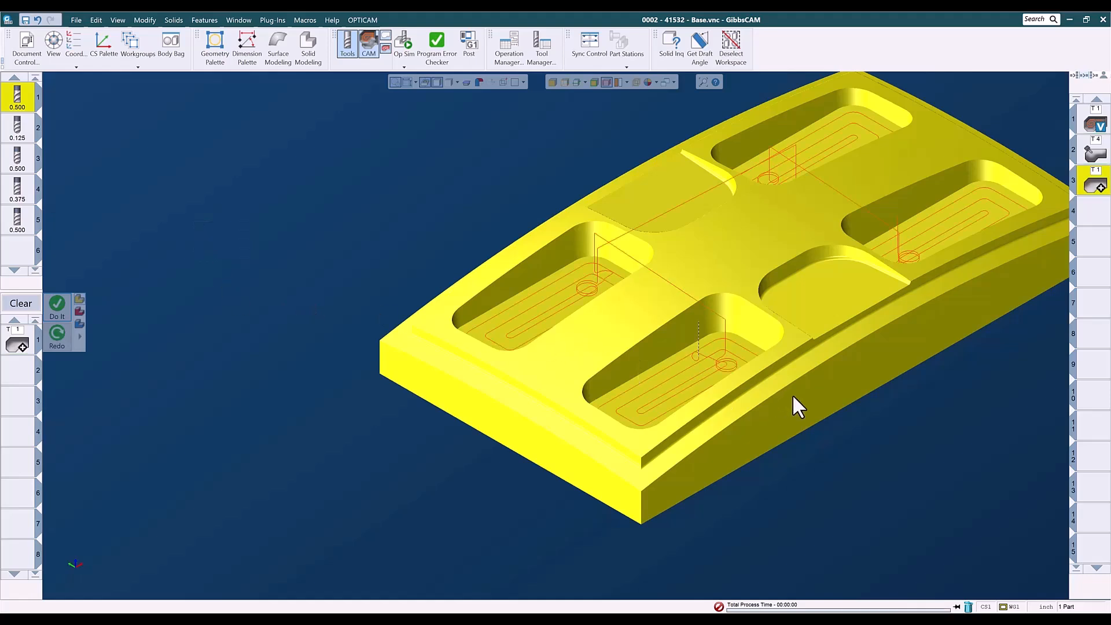
{"action": "left_click", "coordinate": [1095, 215]}
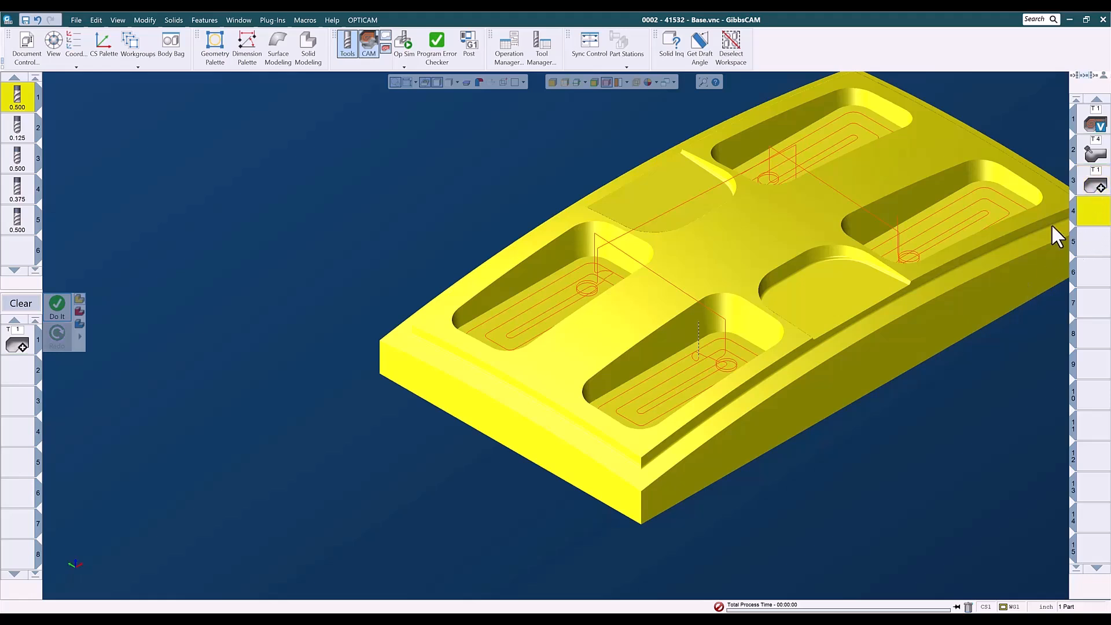
{"action": "left_click", "coordinate": [347, 255]}
{"action": "left_click", "coordinate": [21, 304]}
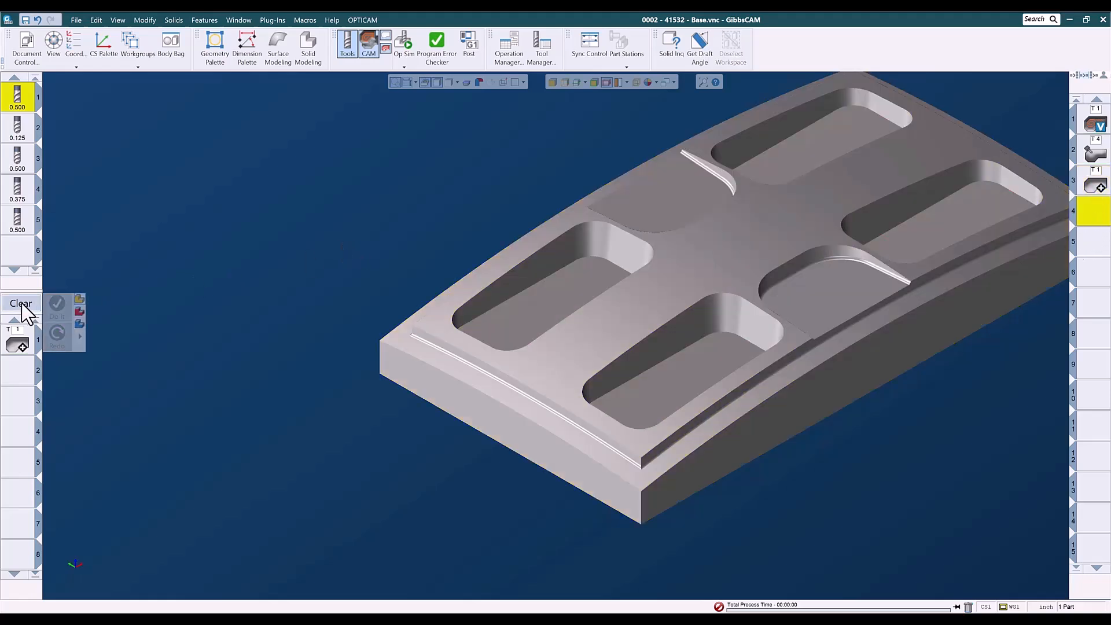
{"action": "middle_click_drag", "start_coordinate": [321, 335], "coordinate": [198, 377]}
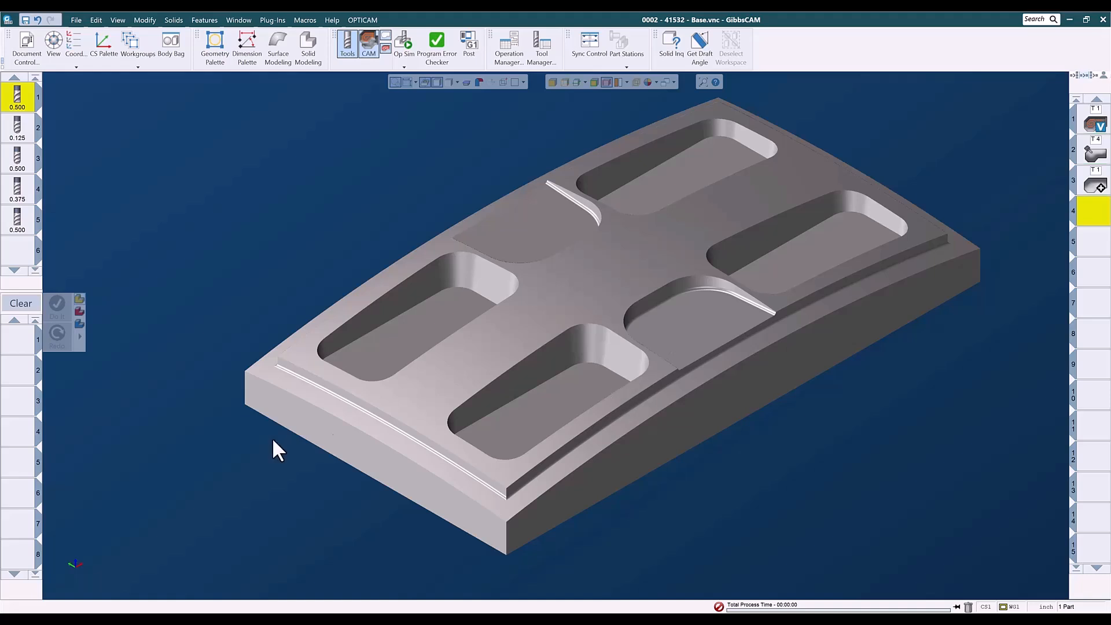
{"action": "left_click", "coordinate": [714, 279]}
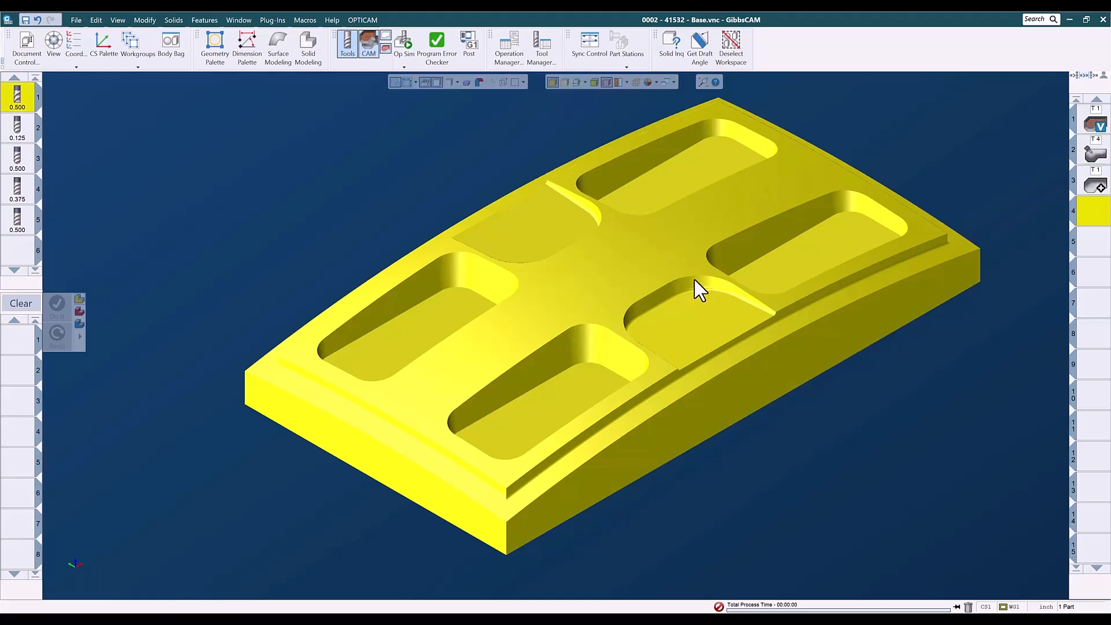
{"action": "left_click", "coordinate": [694, 280]}
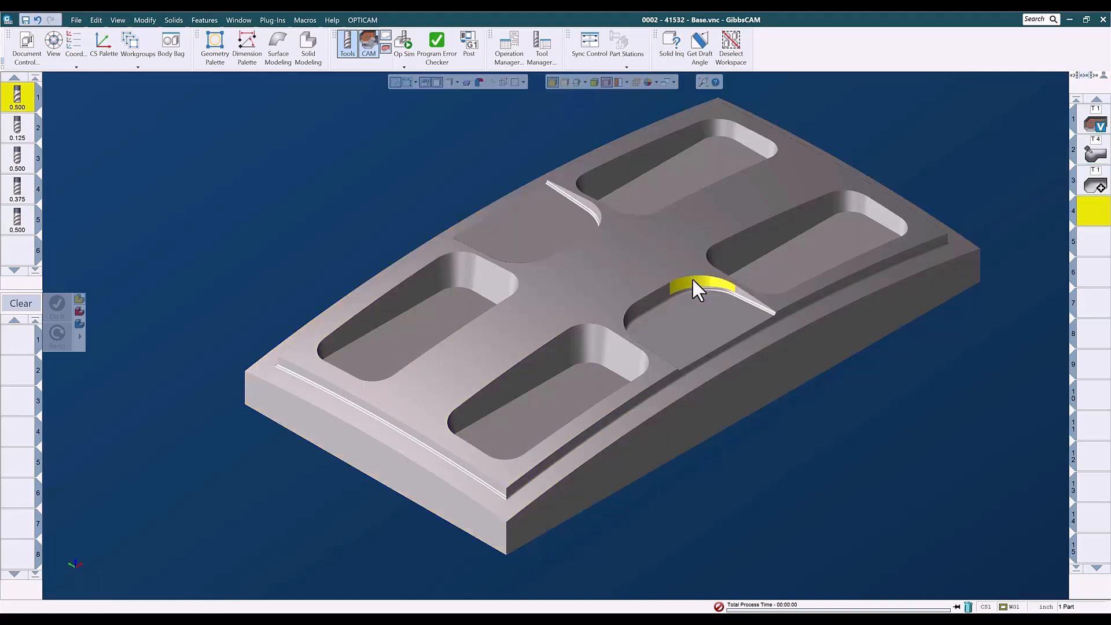
{"action": "left_click", "coordinate": [739, 300]}
{"action": "left_click", "coordinate": [718, 283]}
{"action": "left_click", "coordinate": [426, 211]}
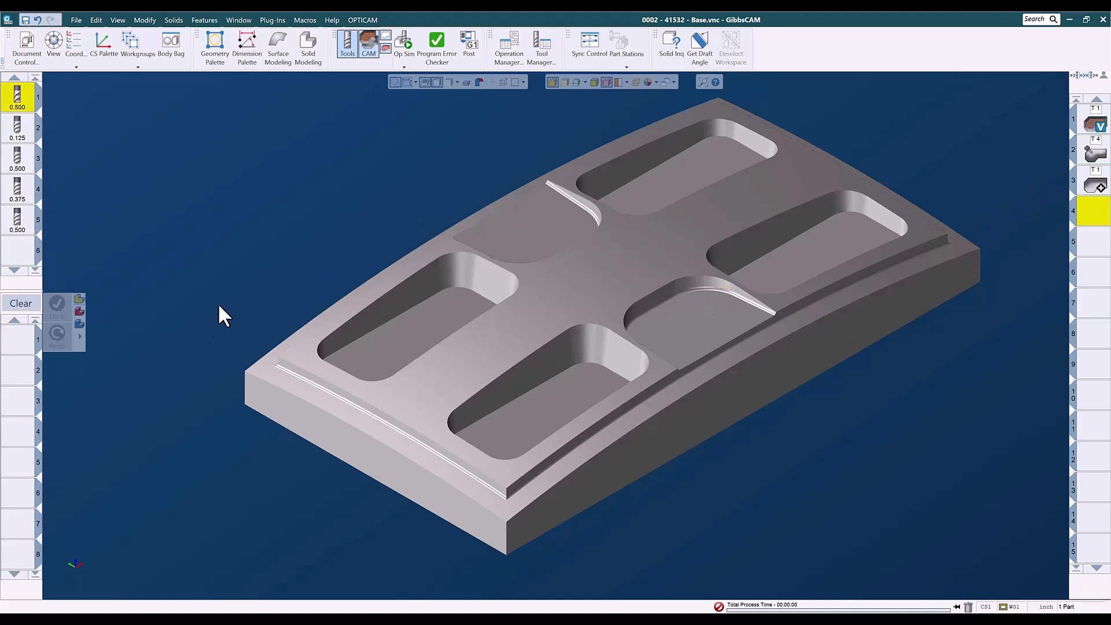
Load the saved 'Swarf - .125BM - 3Ax - Single Pass' process list from the 5-Axis Engine for 3D Paths folder.
{"action": "right_click", "coordinate": [27, 352]}
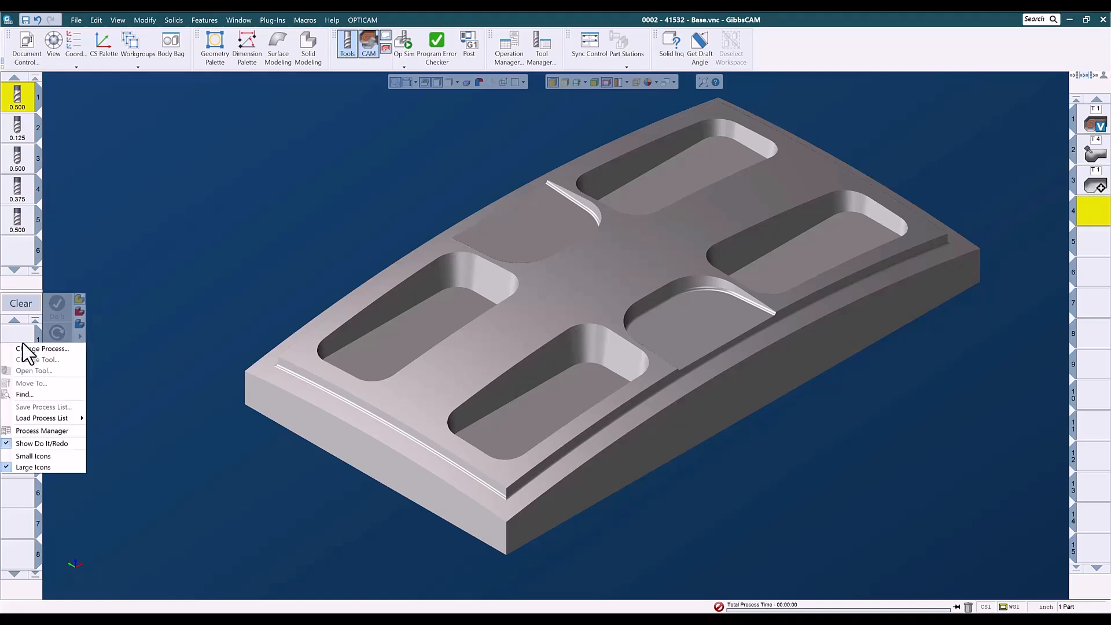
{"action": "mouse_move", "coordinate": [76, 420]}
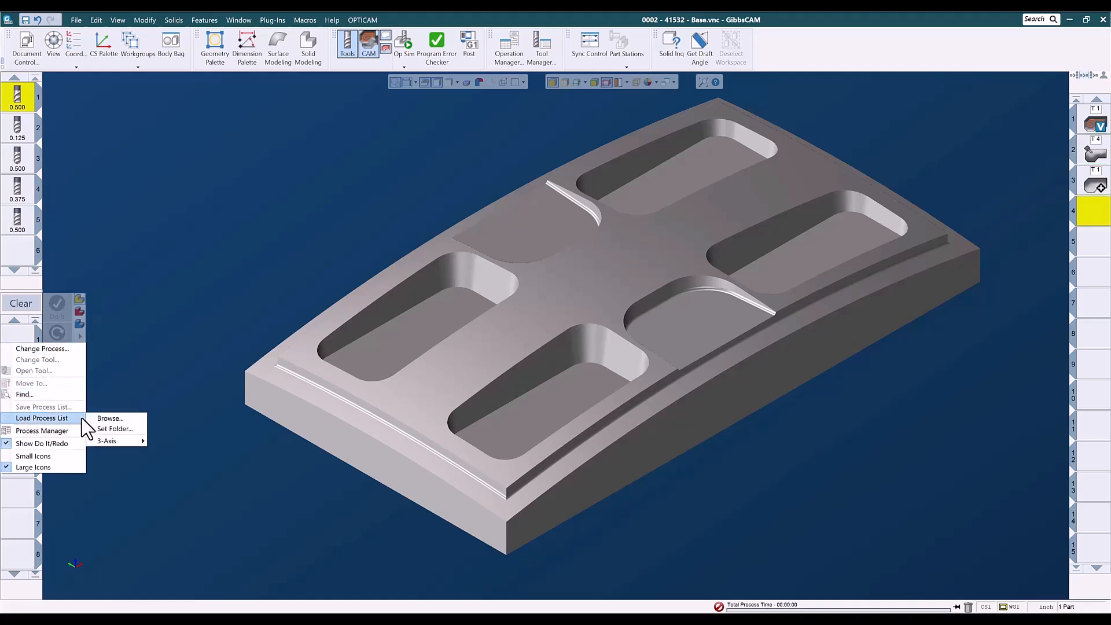
{"action": "mouse_move", "coordinate": [112, 440]}
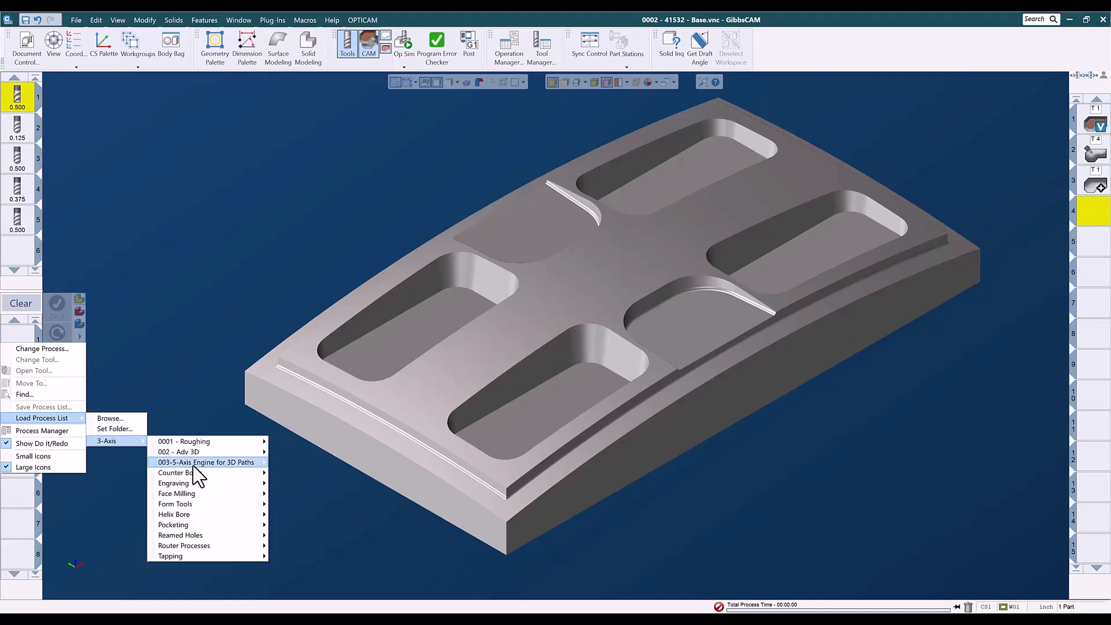
{"action": "mouse_move", "coordinate": [196, 465]}
{"action": "mouse_move", "coordinate": [298, 483]}
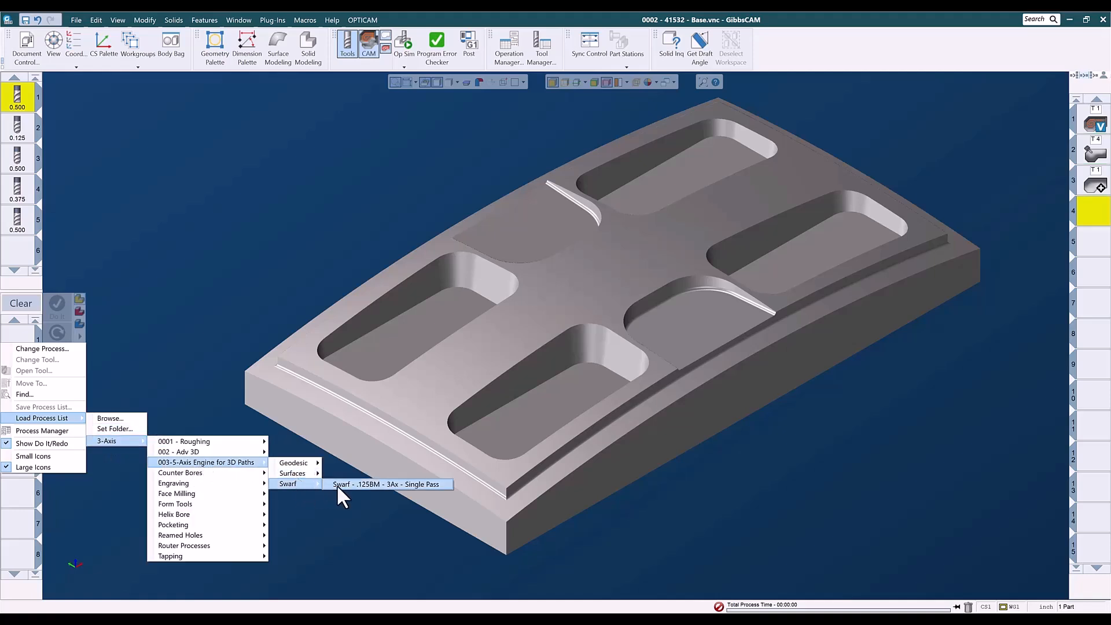
{"action": "left_click", "coordinate": [351, 485]}
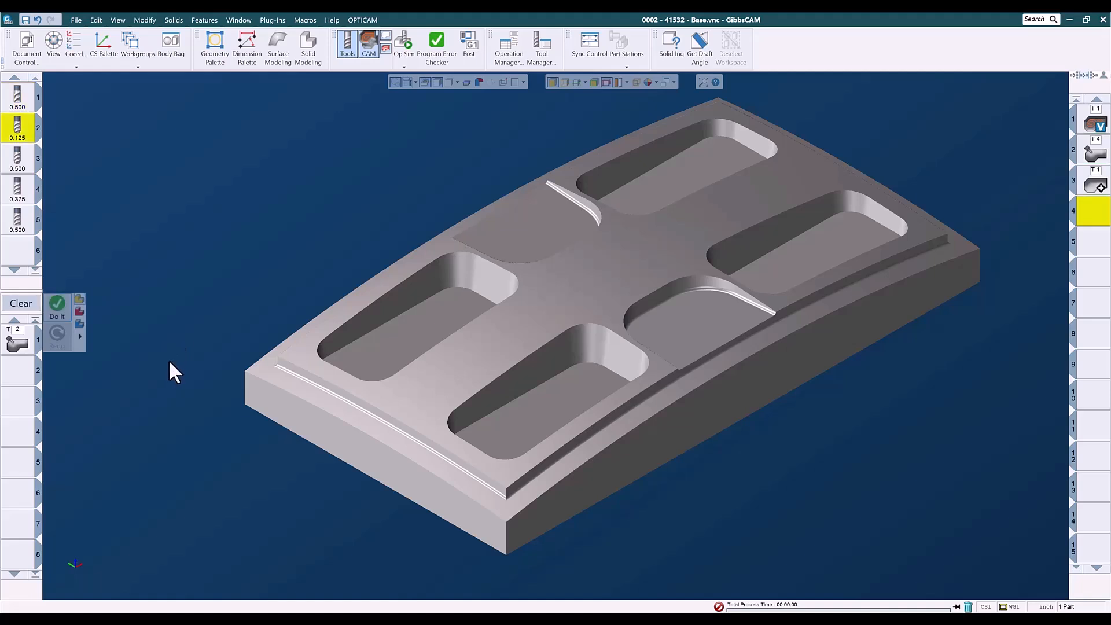
Open the Swarf process and pick the first curved rib's wall faces as swarf surfaces.
{"action": "double_click", "coordinate": [16, 347]}
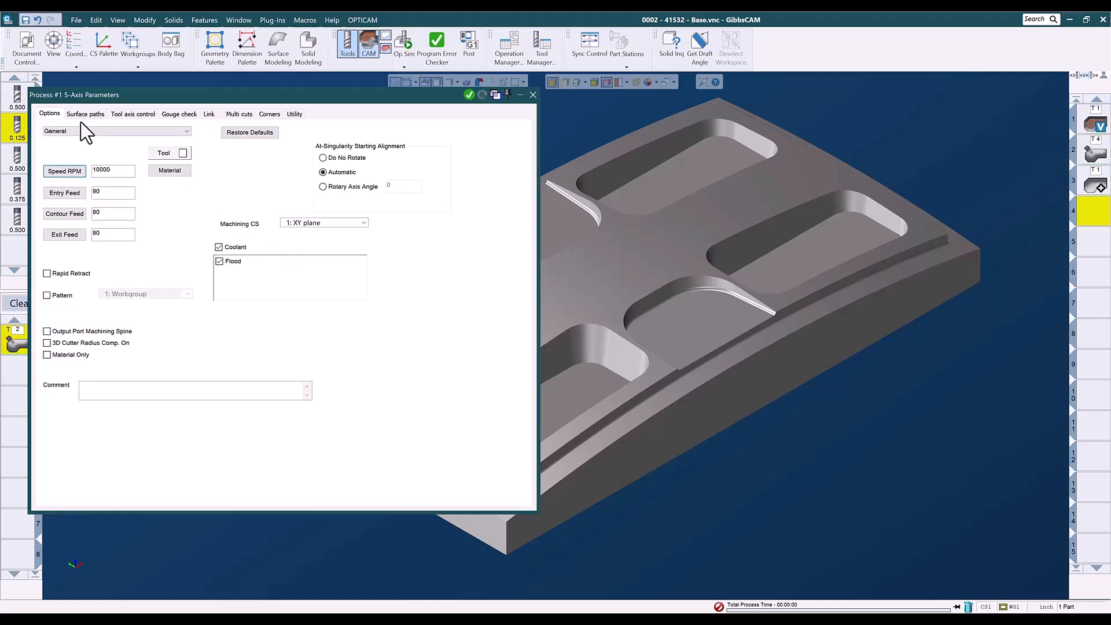
{"action": "left_click", "coordinate": [85, 114]}
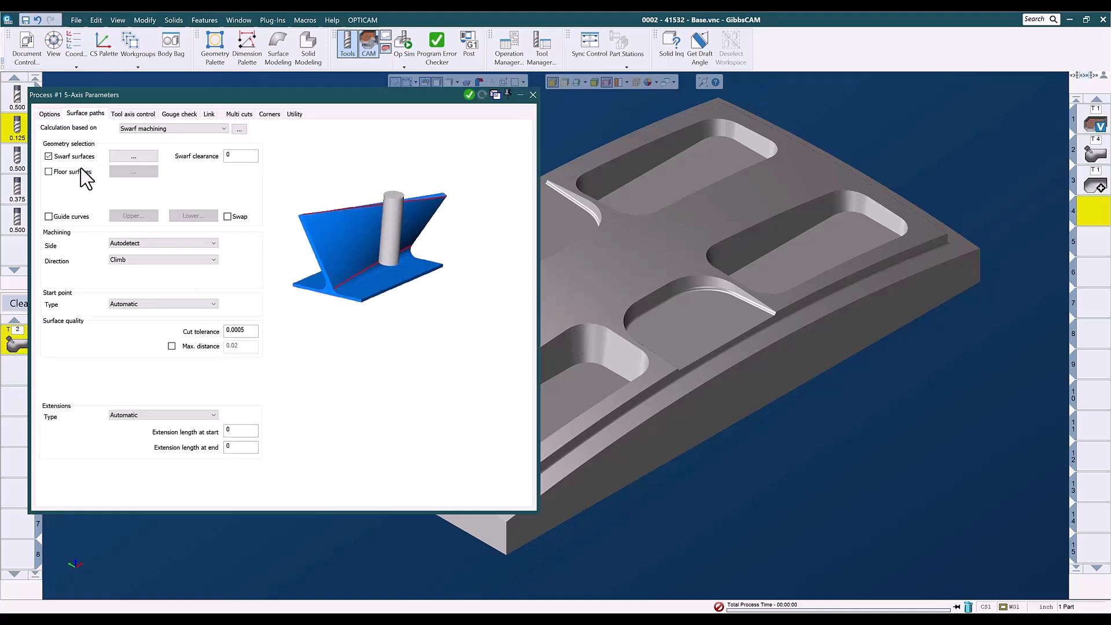
{"action": "left_click", "coordinate": [121, 156]}
{"action": "left_click", "coordinate": [723, 285]}
{"action": "left_click", "coordinate": [744, 293]}
{"action": "left_click", "coordinate": [663, 292]}
{"action": "middle_click_drag", "start_coordinate": [623, 254], "coordinate": [46, 480]}
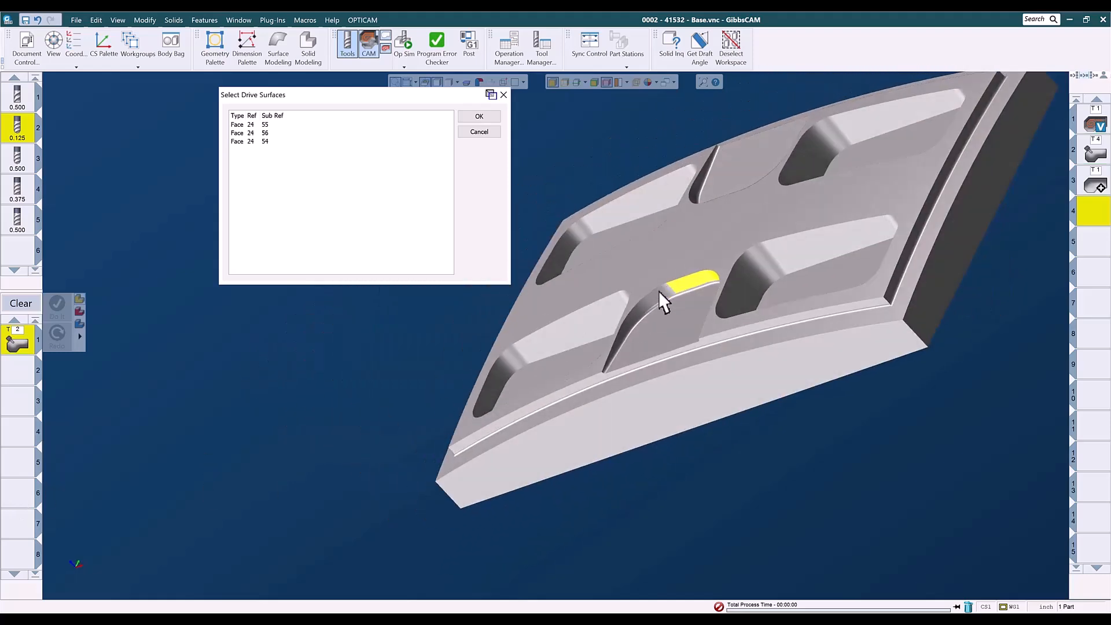
{"action": "left_click", "coordinate": [643, 312]}
{"action": "left_click", "coordinate": [618, 343]}
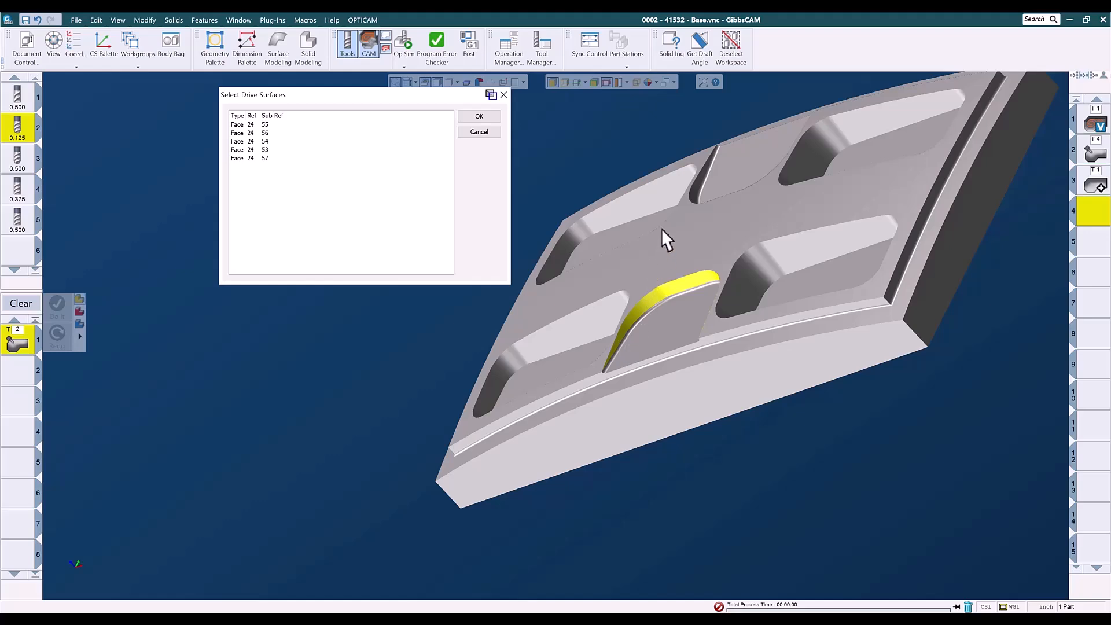
Add the second curved rib's wall faces to the swarf surfaces and confirm the selection.
{"action": "left_click", "coordinate": [709, 169]}
{"action": "left_click", "coordinate": [694, 197]}
{"action": "middle_click_drag", "start_coordinate": [667, 228], "coordinate": [1062, 312]}
{"action": "middle_click_drag", "start_coordinate": [678, 291], "coordinate": [1036, 301]}
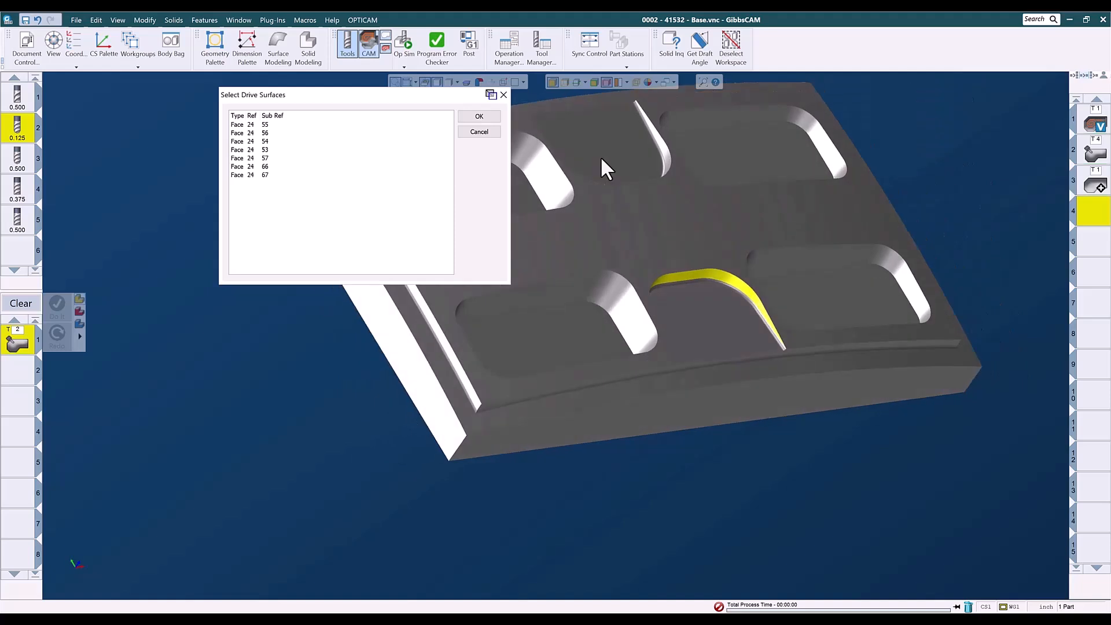
{"action": "left_click", "coordinate": [658, 141]}
{"action": "left_click", "coordinate": [665, 158]}
{"action": "middle_click_drag", "start_coordinate": [632, 208], "coordinate": [627, 587]}
{"action": "left_click", "coordinate": [656, 236]}
{"action": "middle_click_drag", "start_coordinate": [702, 422], "coordinate": [586, 178]}
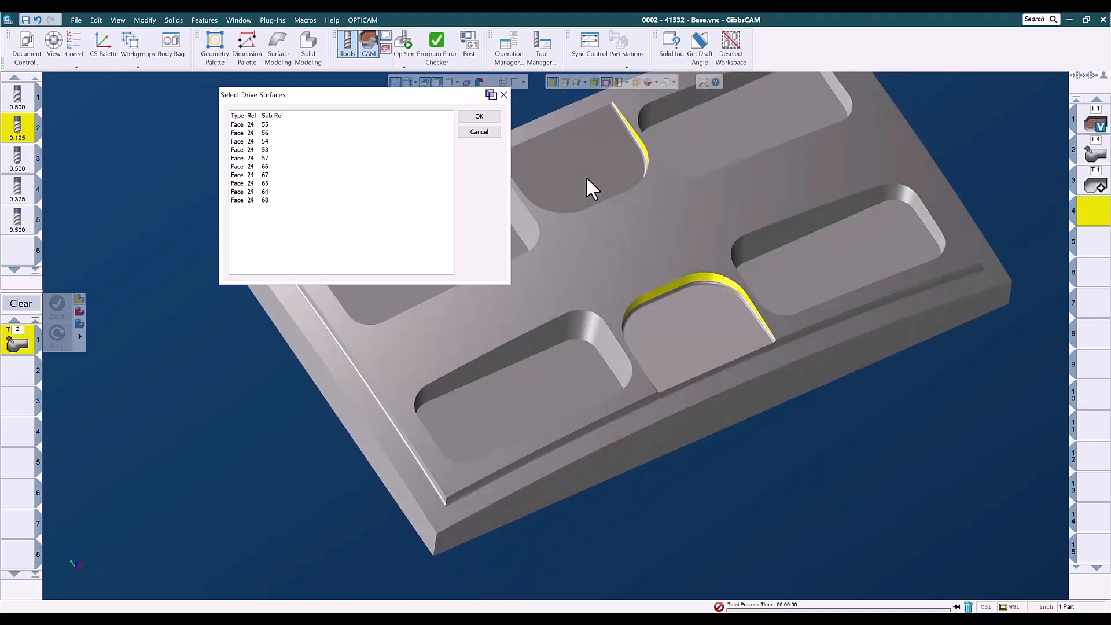
{"action": "left_click", "coordinate": [478, 118]}
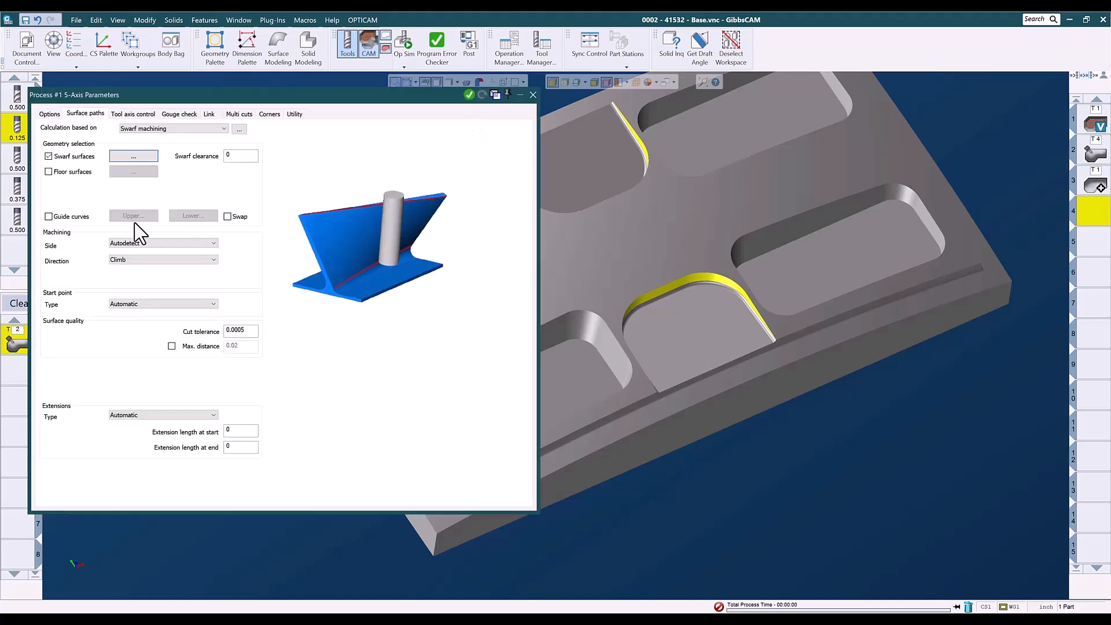
Enable floor surfaces and select the two floors beside the curved ribs as swarf floors.
{"action": "left_click", "coordinate": [49, 171]}
{"action": "left_click", "coordinate": [133, 171]}
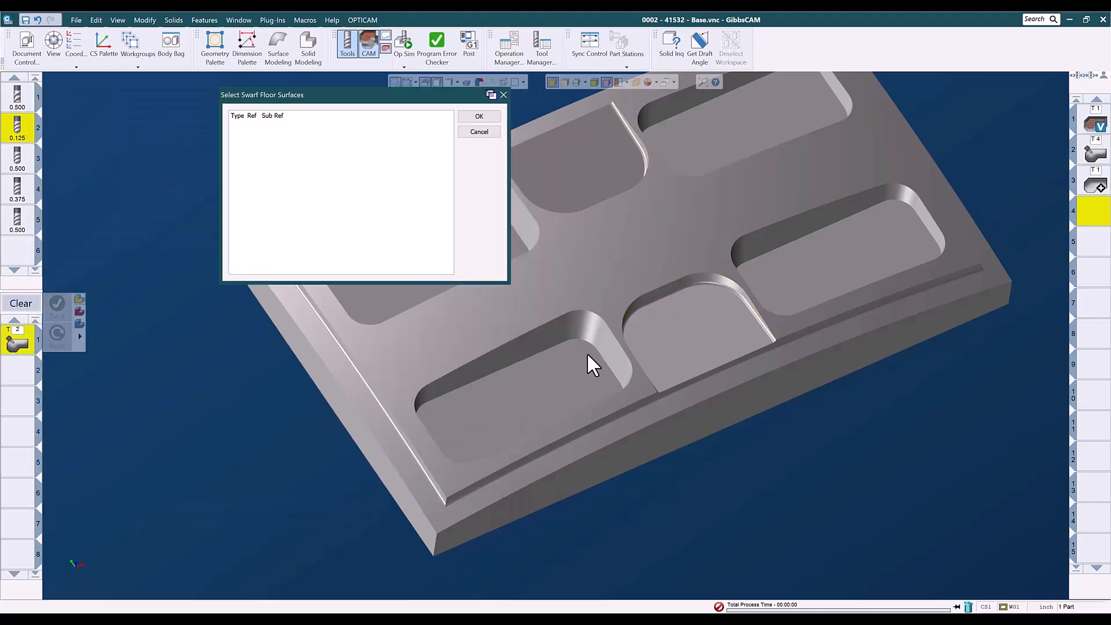
{"action": "left_click", "coordinate": [653, 325]}
{"action": "left_click", "coordinate": [571, 169]}
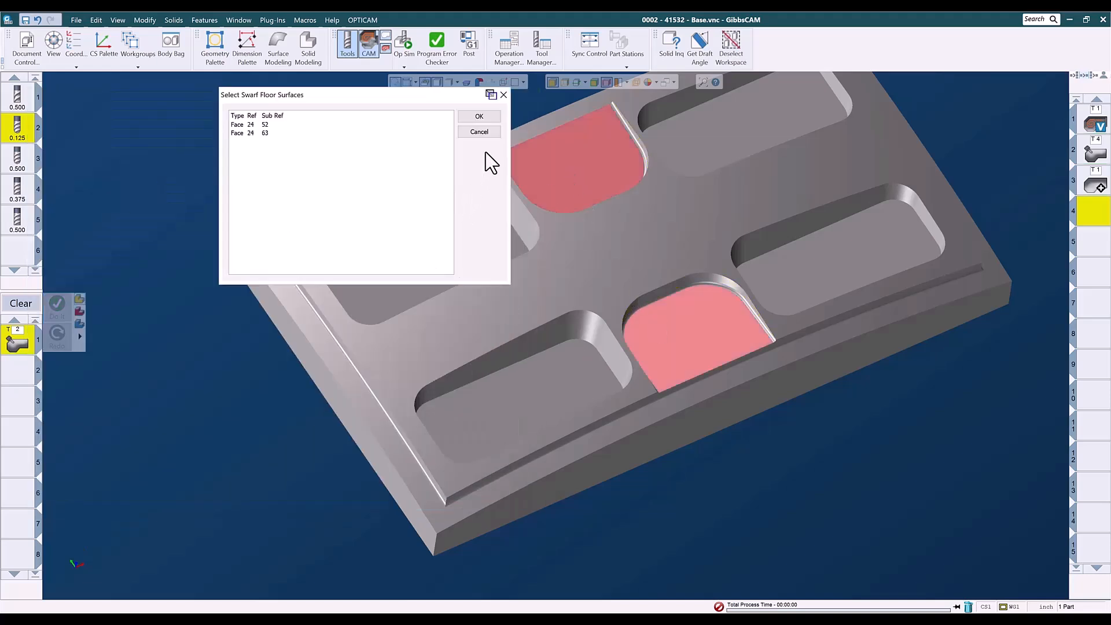
{"action": "left_click", "coordinate": [479, 117]}
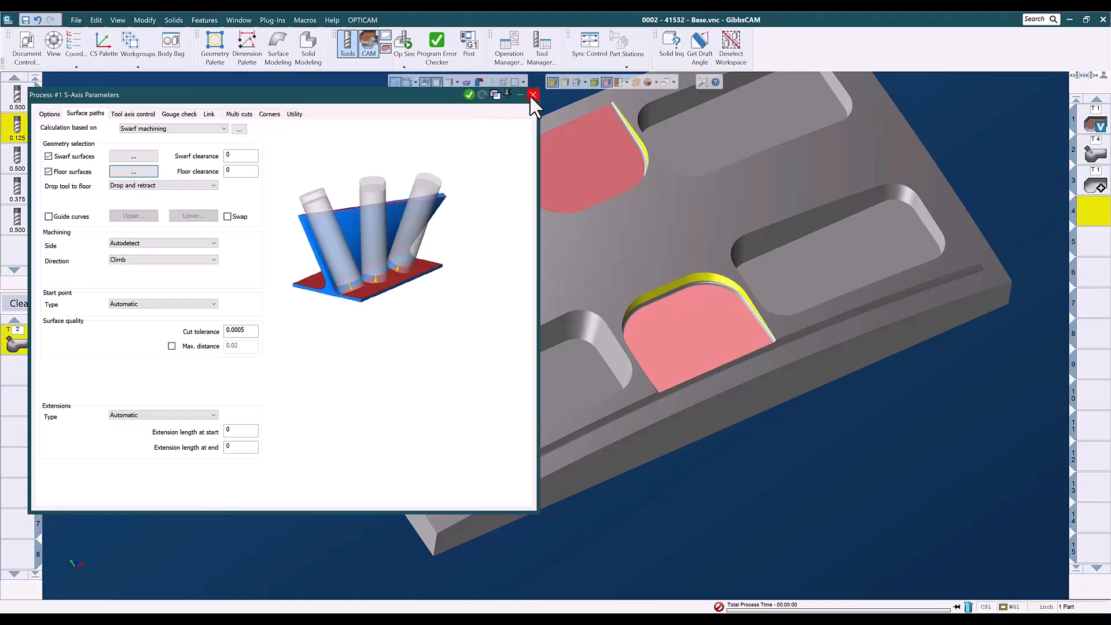
Generate the Swarf toolpath, close the process and deselect the workspace.
{"action": "left_click", "coordinate": [469, 95]}
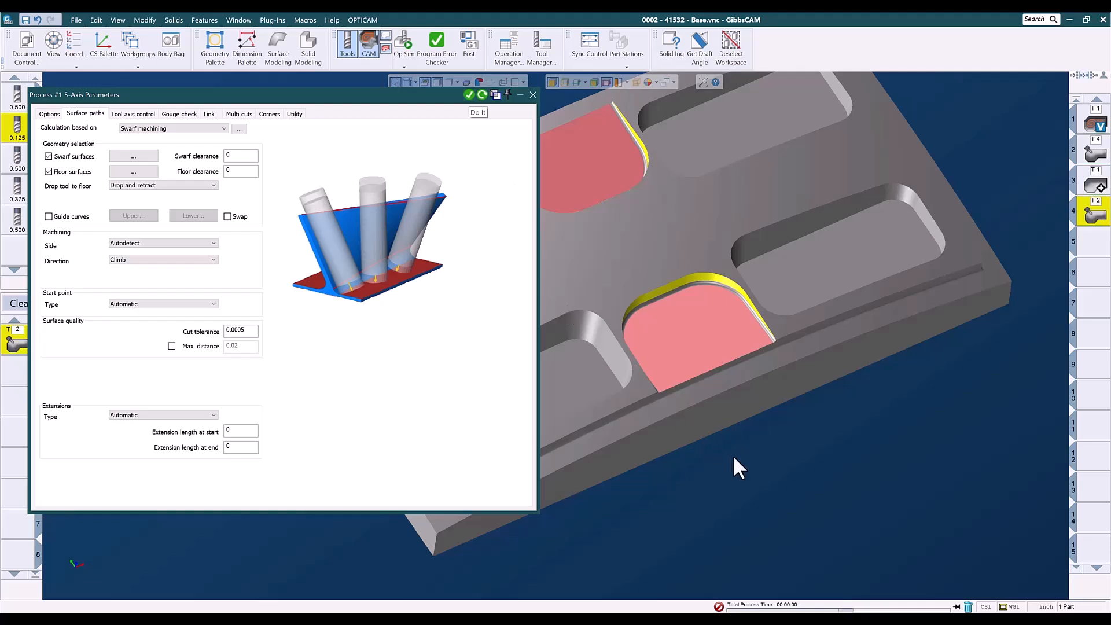
{"action": "left_click_drag", "start_coordinate": [722, 399], "coordinate": [769, 348]}
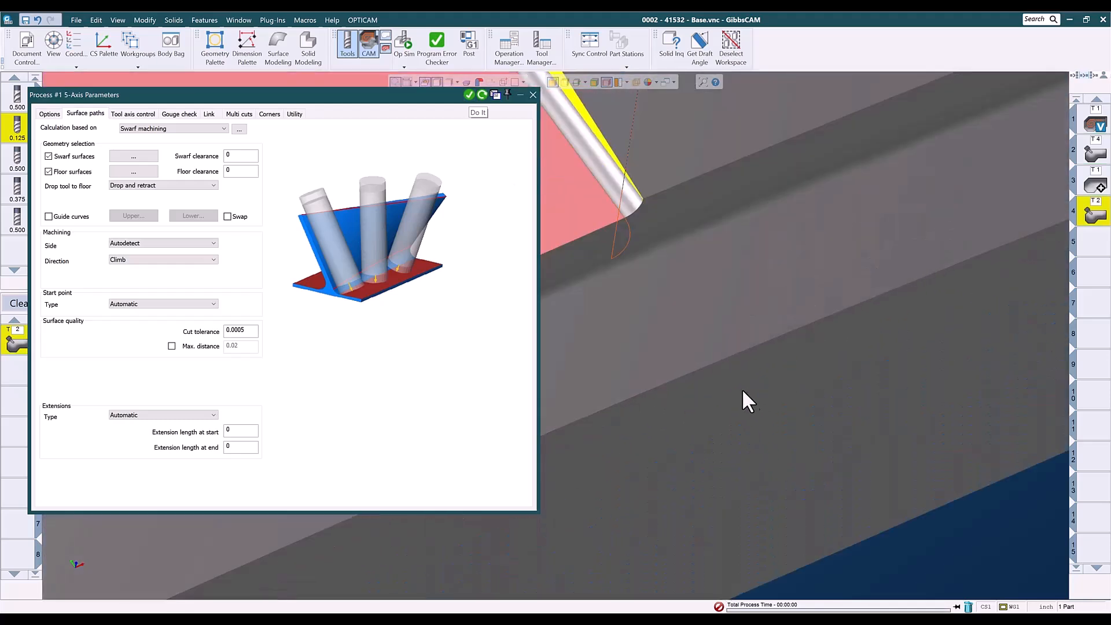
{"action": "scroll", "coordinate": [737, 388], "scroll_direction": "down", "scroll_amount": 5}
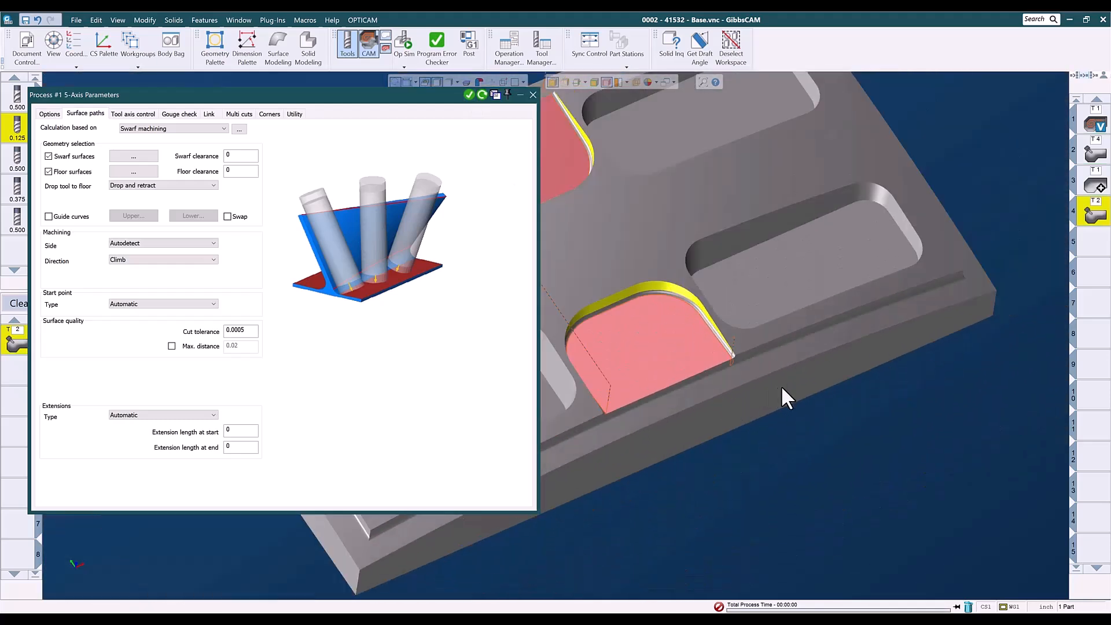
{"action": "middle_click_drag", "start_coordinate": [701, 467], "coordinate": [833, 452]}
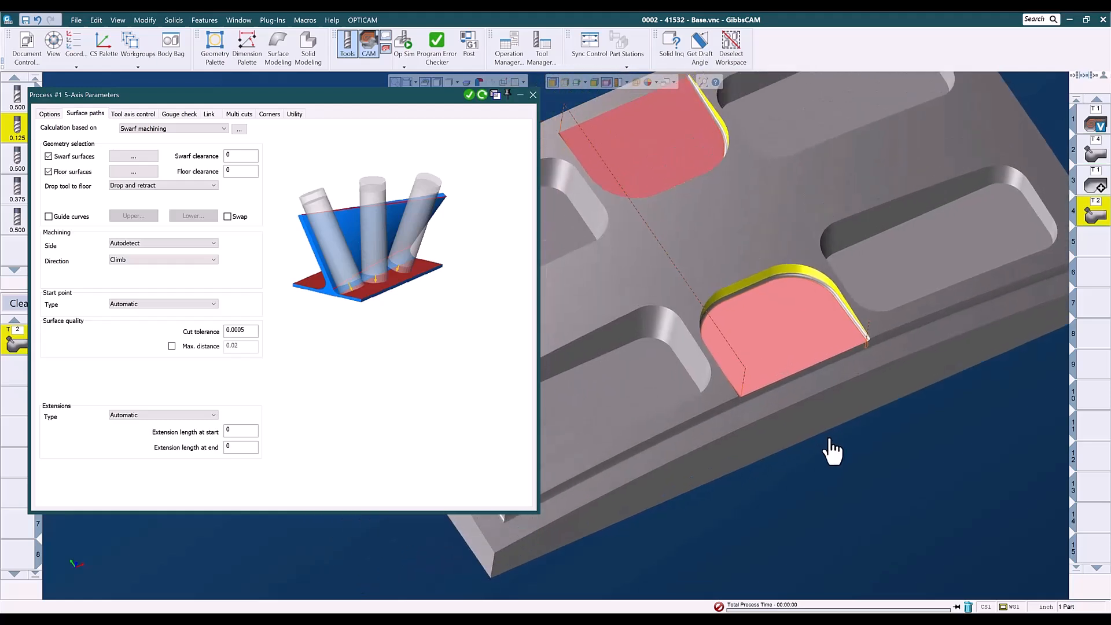
{"action": "left_click", "coordinate": [1099, 246]}
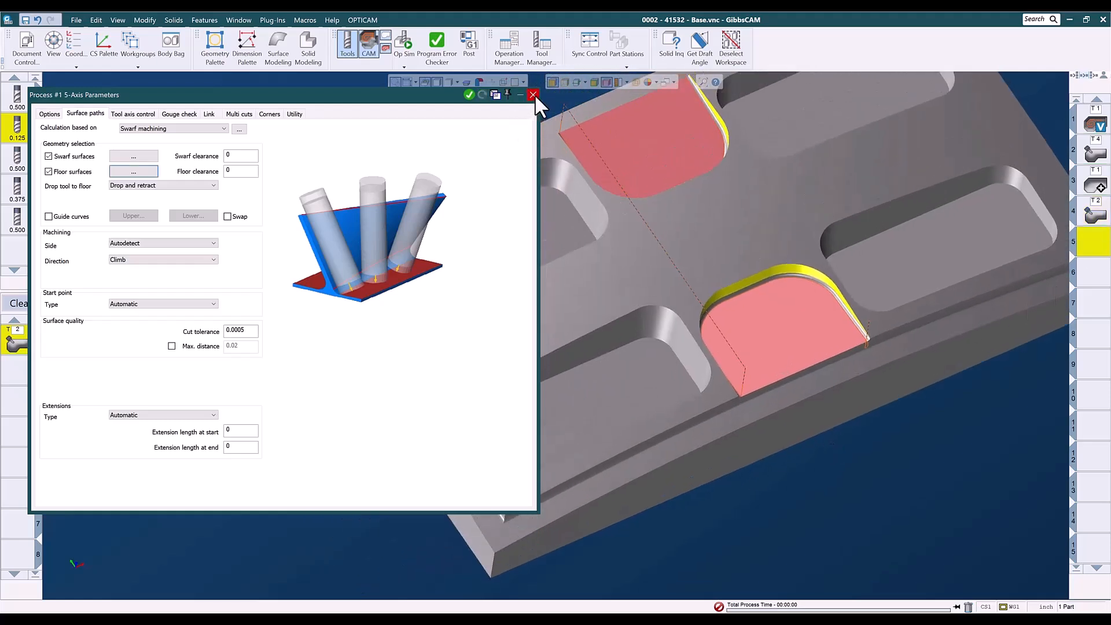
{"action": "left_click", "coordinate": [533, 94]}
{"action": "left_click", "coordinate": [723, 58]}
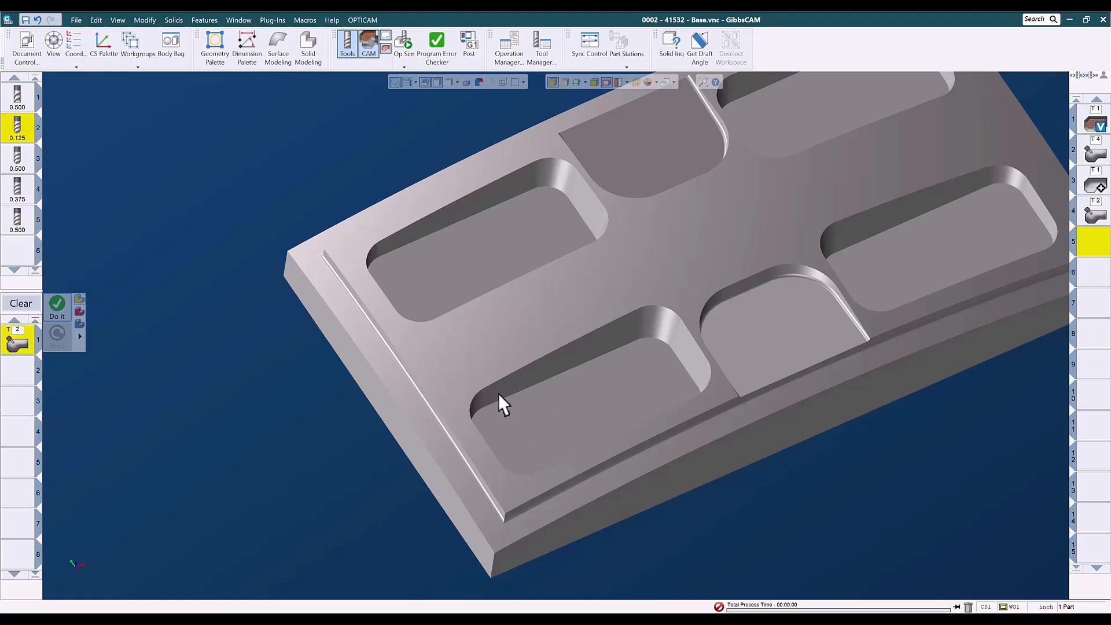
Select the floor beside the lower curved rib and clear the process list.
{"action": "scroll", "coordinate": [499, 395], "scroll_direction": "down", "scroll_amount": 3}
{"action": "left_click", "coordinate": [669, 434]}
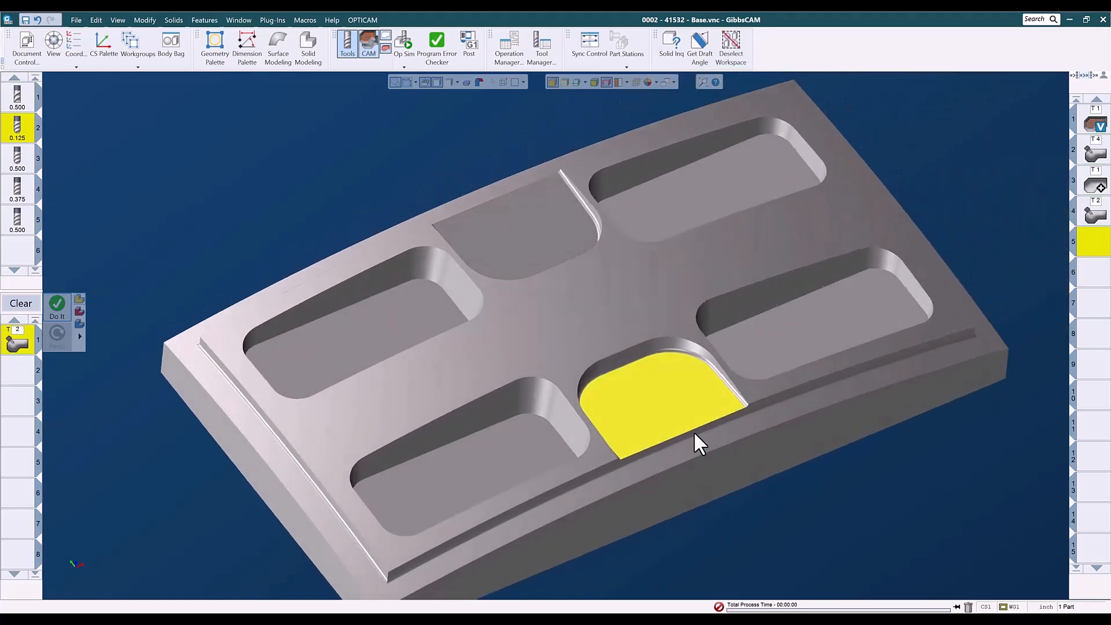
{"action": "middle_click_drag", "start_coordinate": [693, 439], "coordinate": [625, 478]}
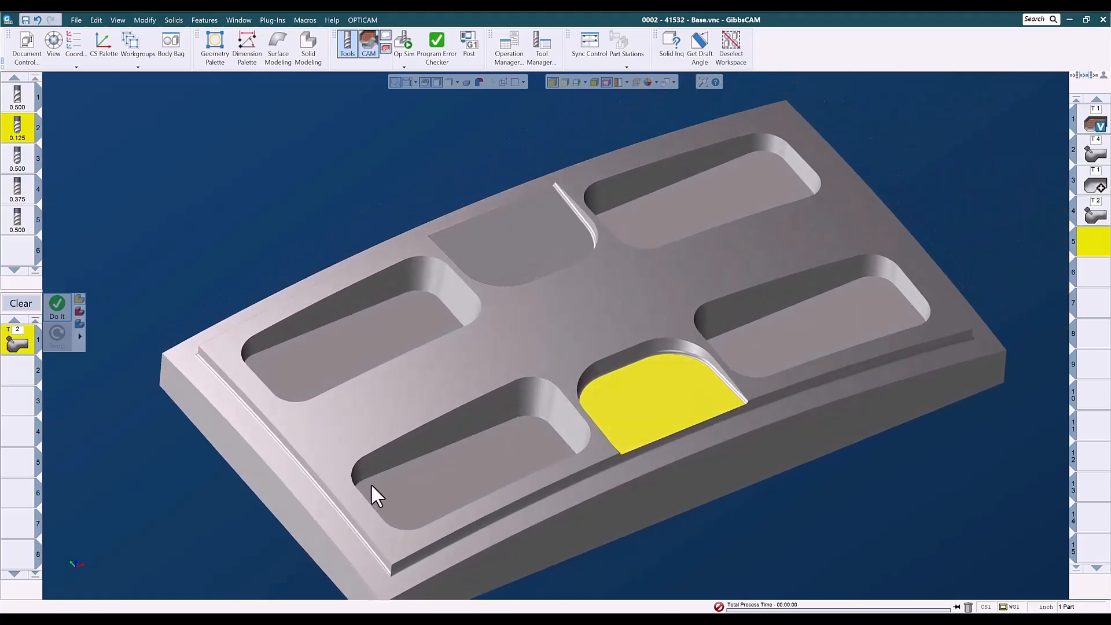
{"action": "left_click", "coordinate": [21, 303]}
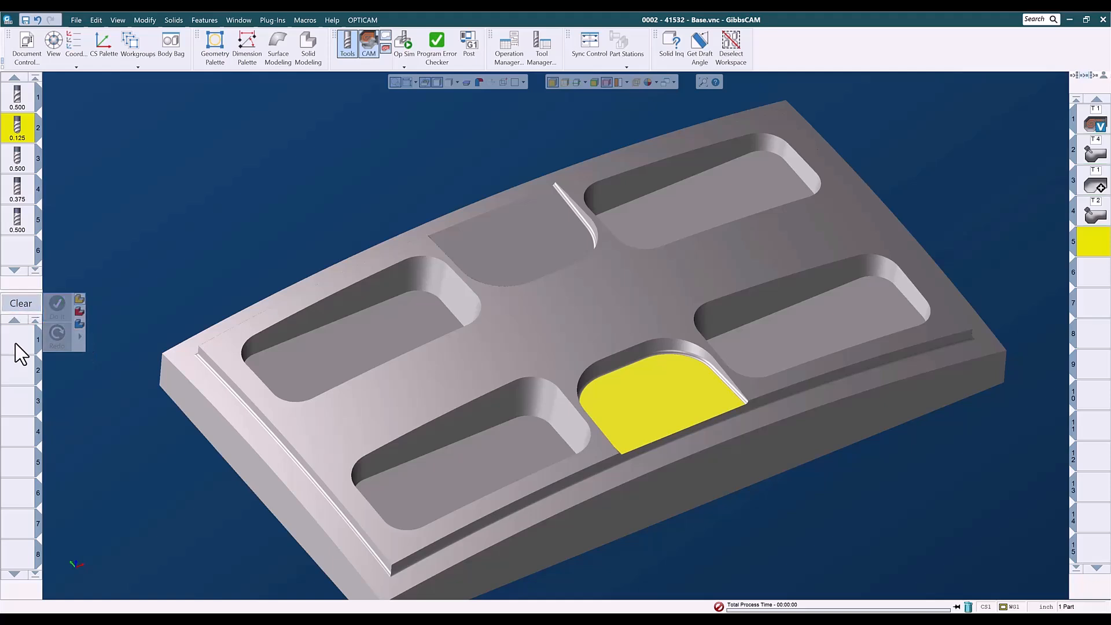
Load the saved process list 002 - Adv 3D "Adv 3D RASTER LACE 0 deg" for the selected floor.
{"action": "right_click", "coordinate": [16, 344]}
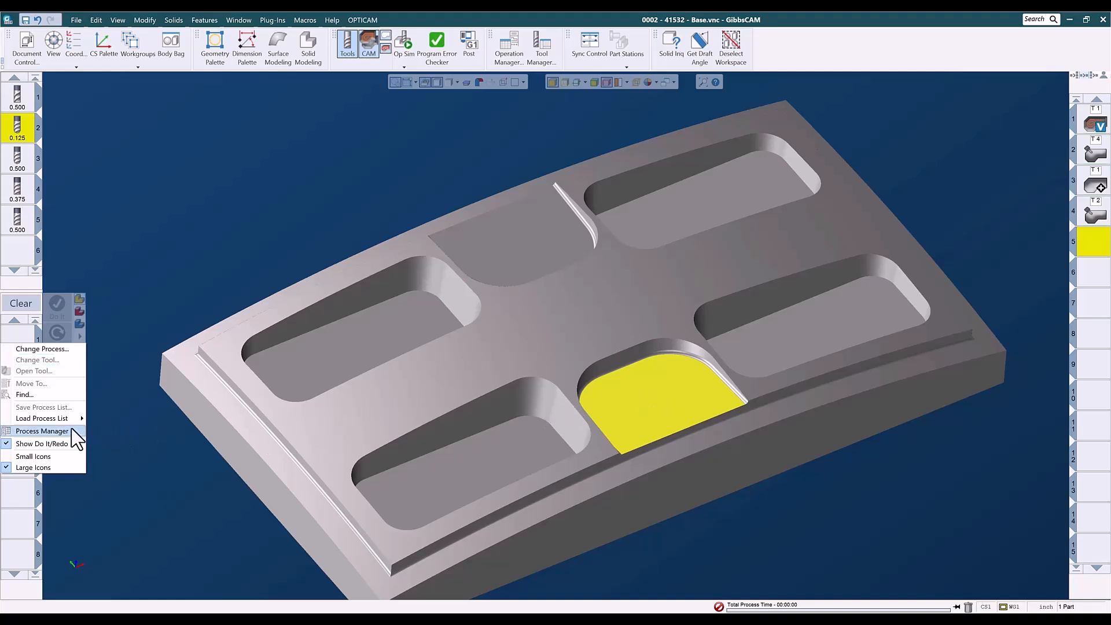
{"action": "mouse_move", "coordinate": [35, 418]}
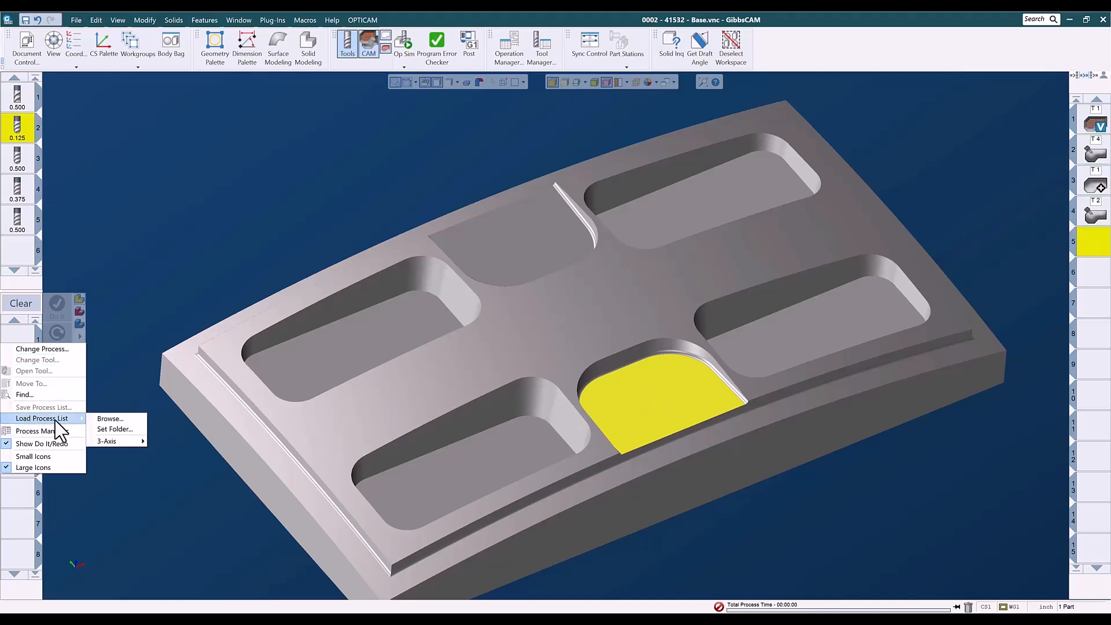
{"action": "mouse_move", "coordinate": [99, 440]}
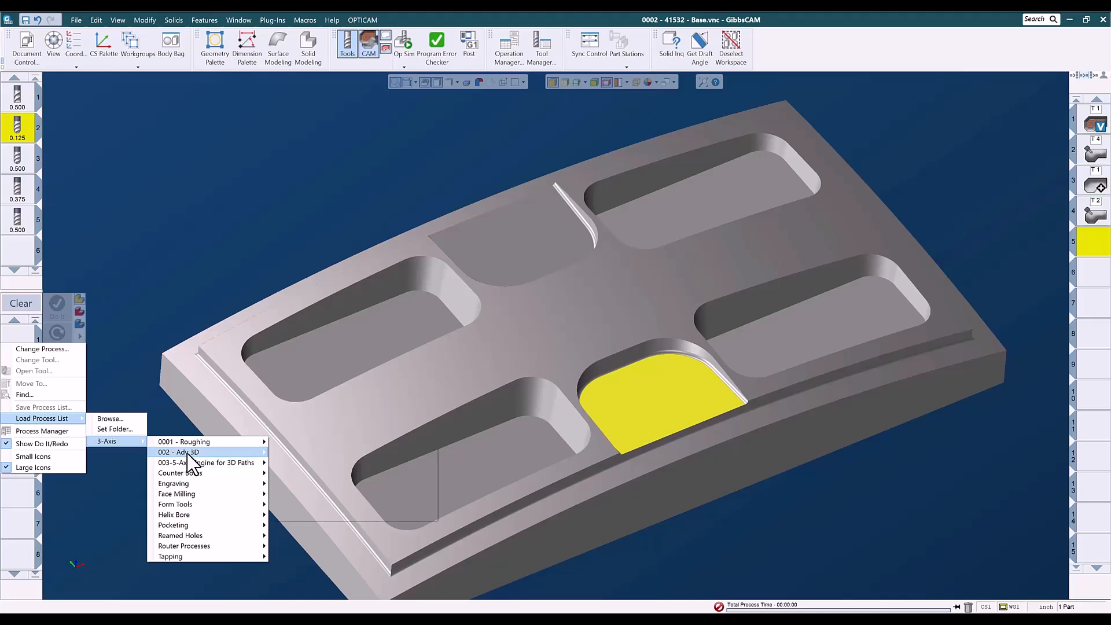
{"action": "mouse_move", "coordinate": [191, 462]}
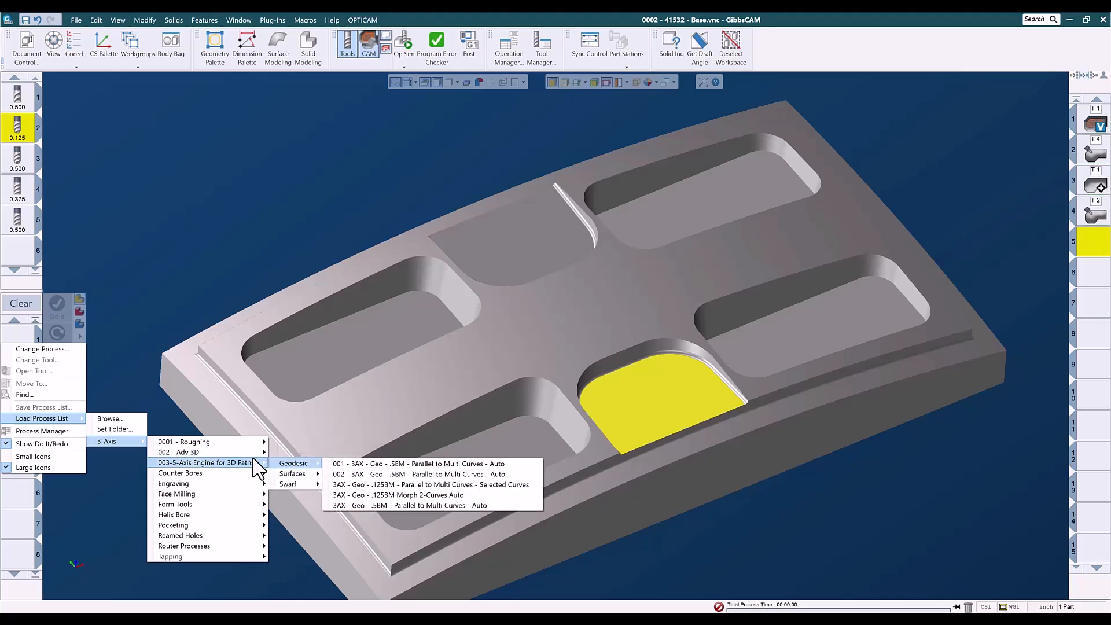
{"action": "mouse_move", "coordinate": [255, 453]}
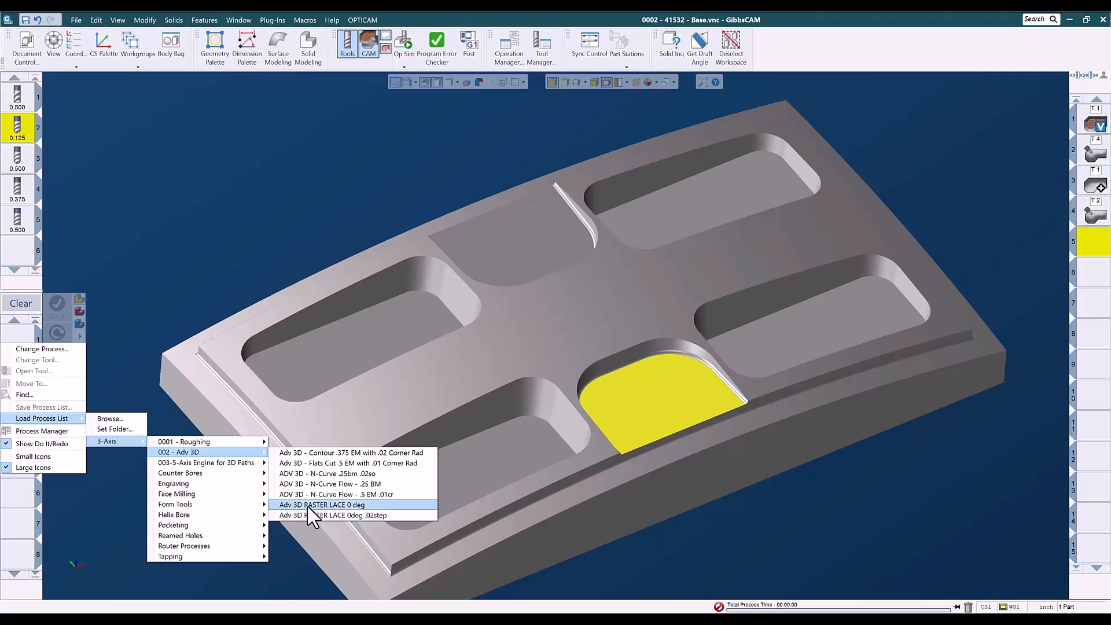
{"action": "left_click", "coordinate": [338, 505]}
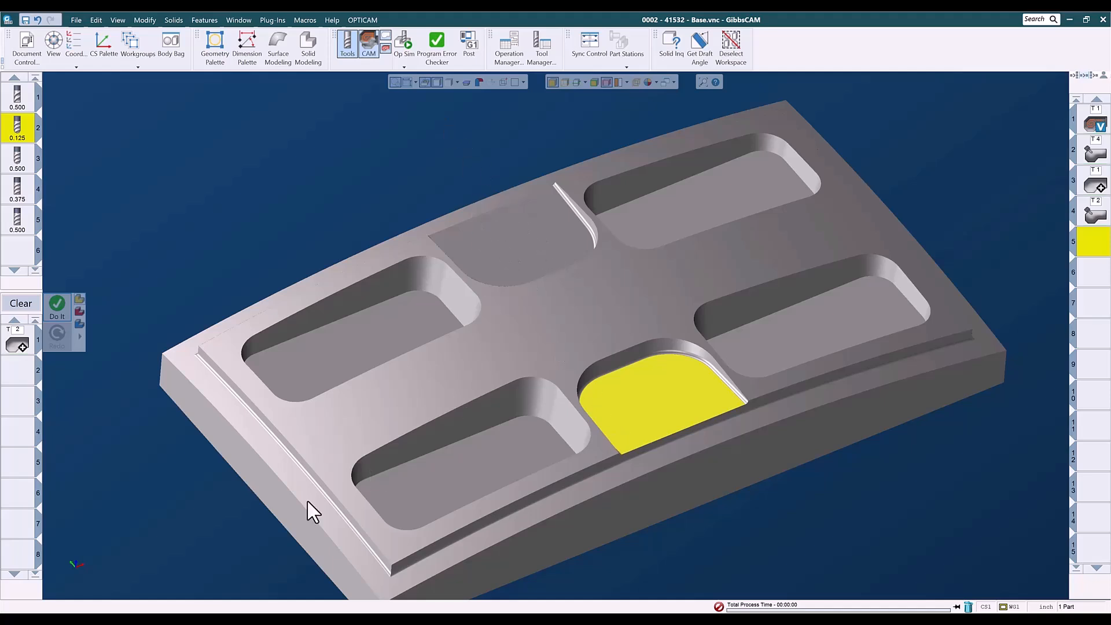
Generate the raster lace toolpath on the floor beside the lower curved rib and close the process.
{"action": "left_click", "coordinate": [58, 306]}
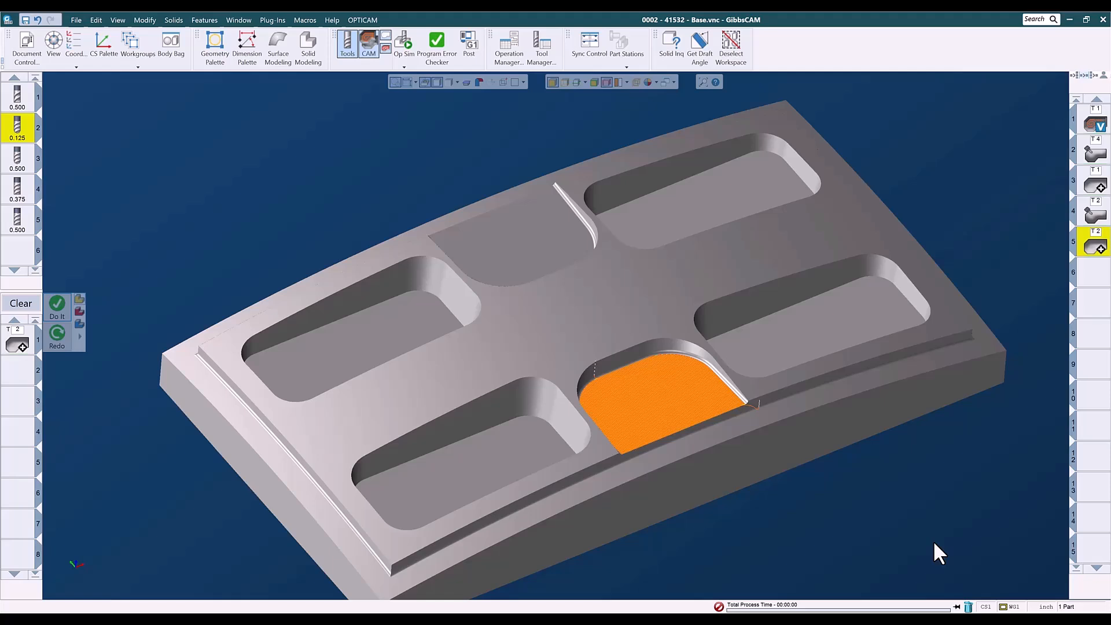
{"action": "left_click", "coordinate": [1090, 272]}
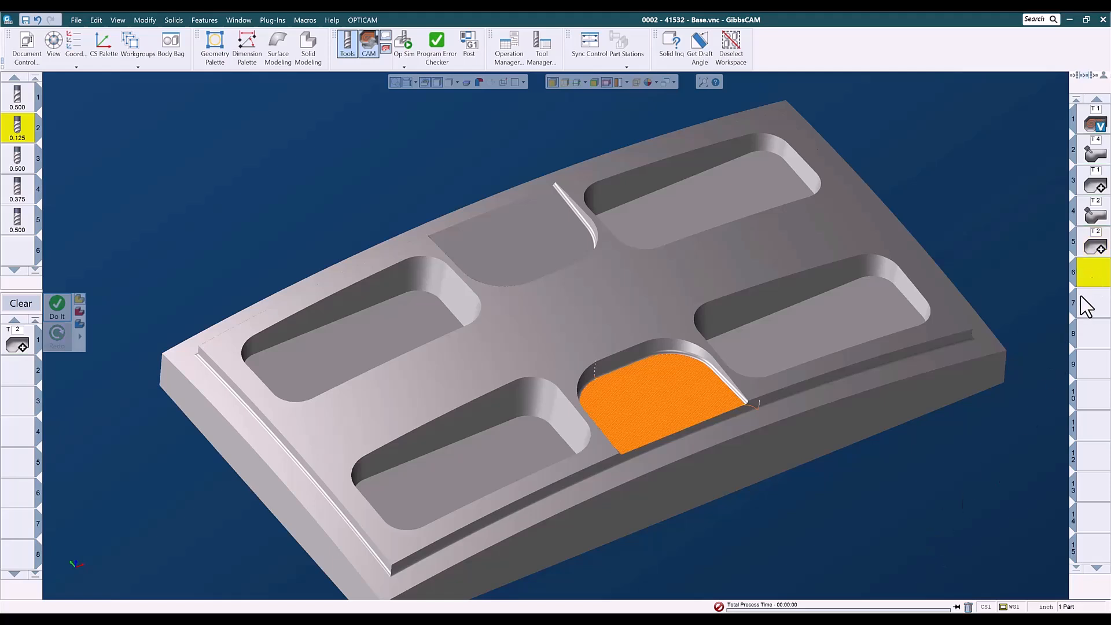
Select the floor beside the upper curved rib, review the lace cut process, generate its toolpath and close the process.
{"action": "left_click", "coordinate": [502, 253]}
{"action": "left_click", "coordinate": [17, 343]}
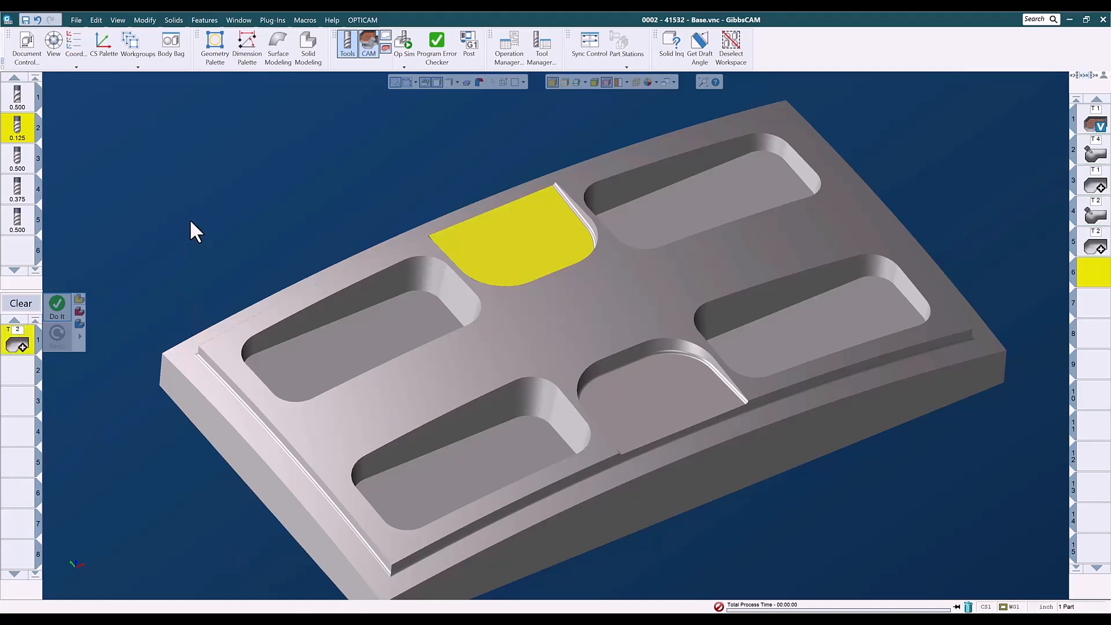
{"action": "double_click", "coordinate": [249, 221]}
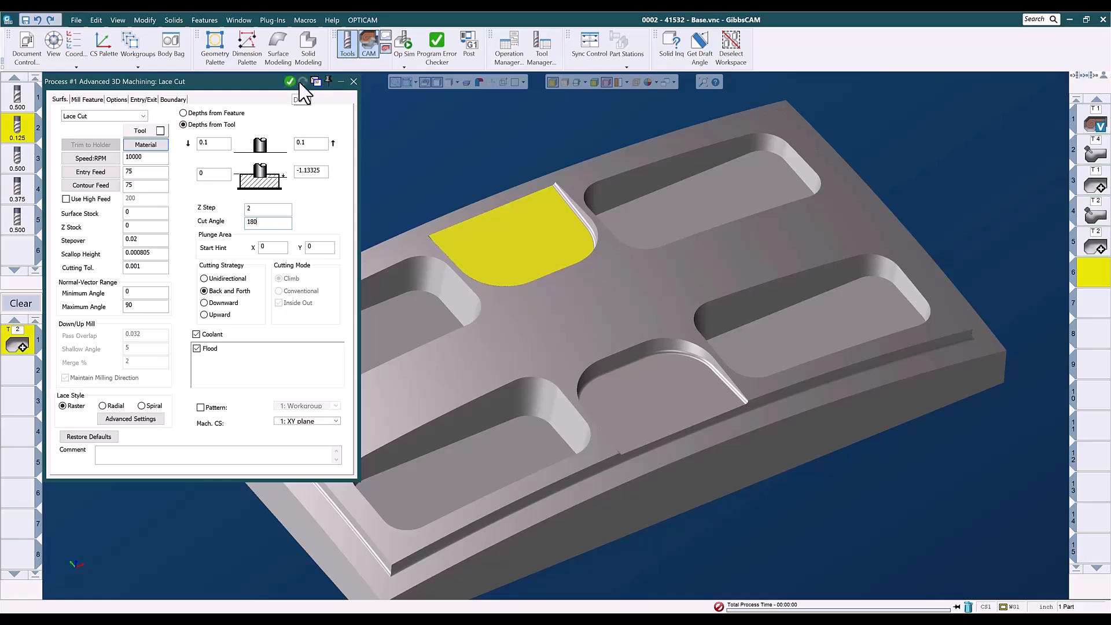
{"action": "left_click", "coordinate": [351, 81]}
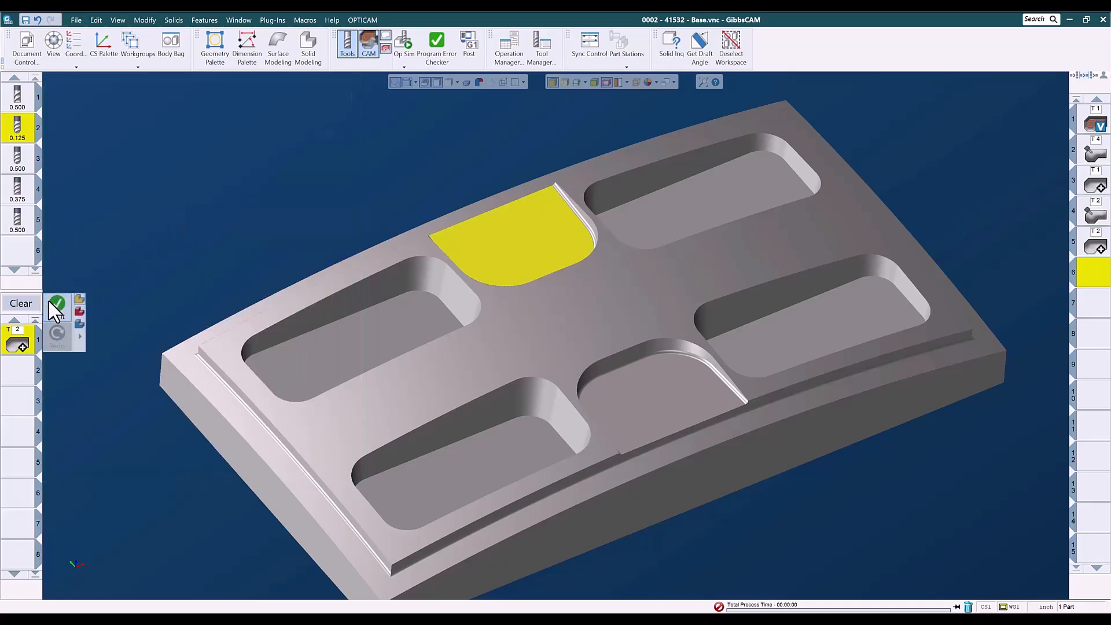
{"action": "left_click", "coordinate": [64, 306]}
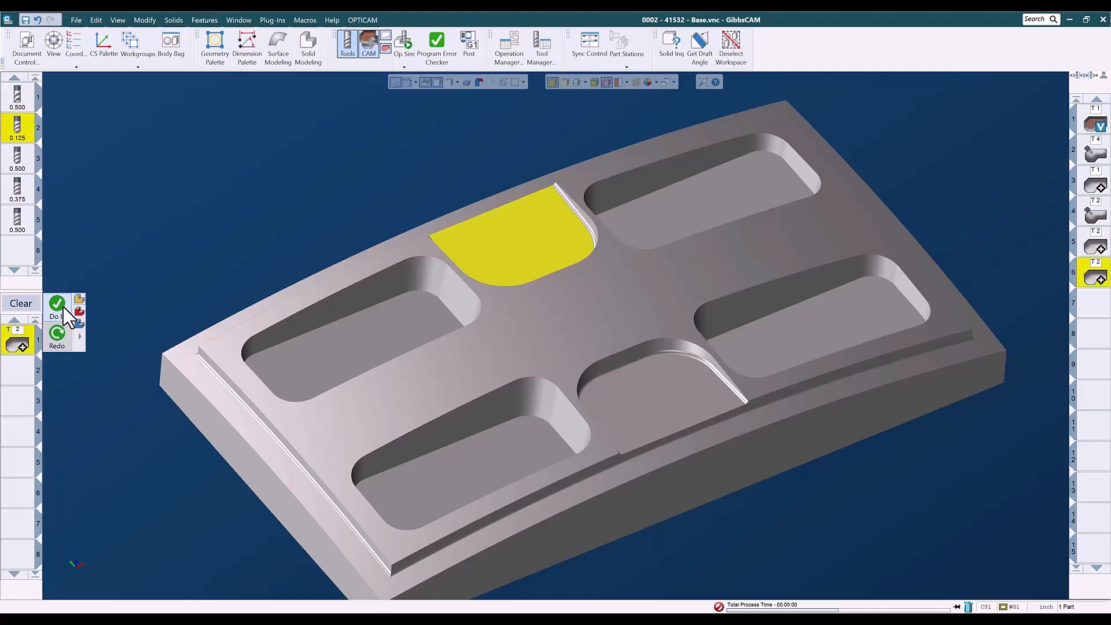
{"action": "left_click", "coordinate": [1088, 307]}
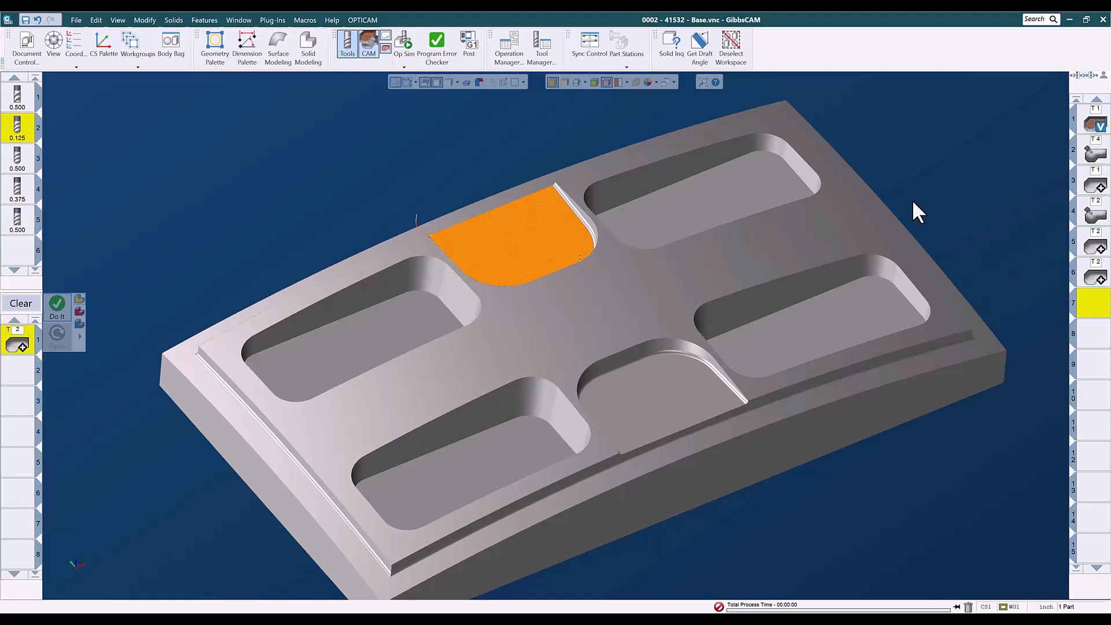
Refresh the display without toolpaths, deselect the floor and clear the process list.
{"action": "key", "text": "ctrl+r"}
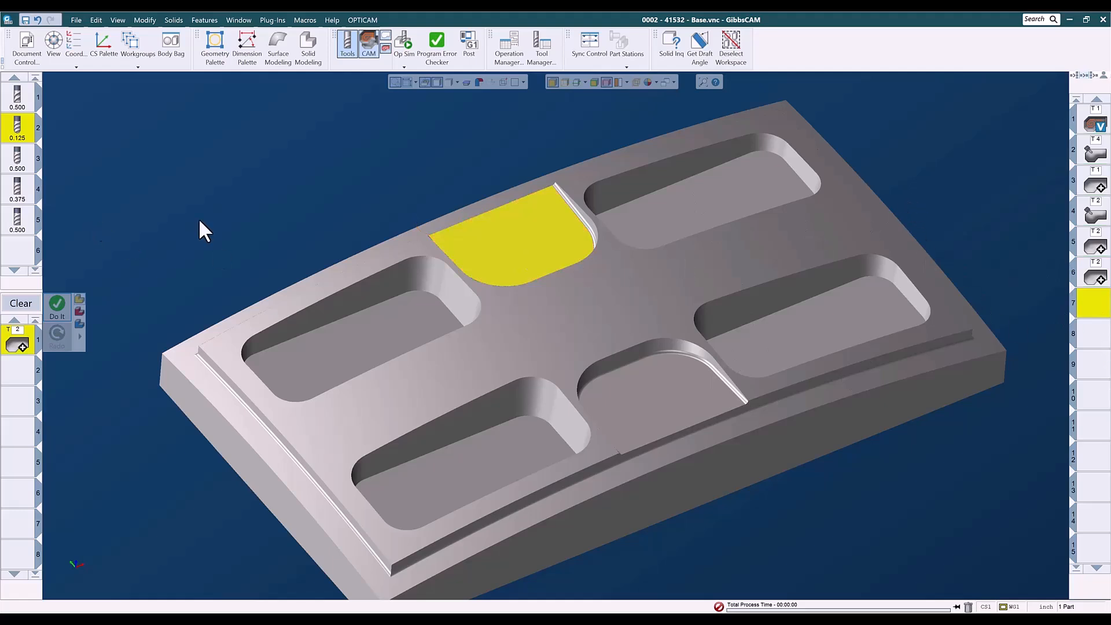
{"action": "left_click", "coordinate": [182, 249]}
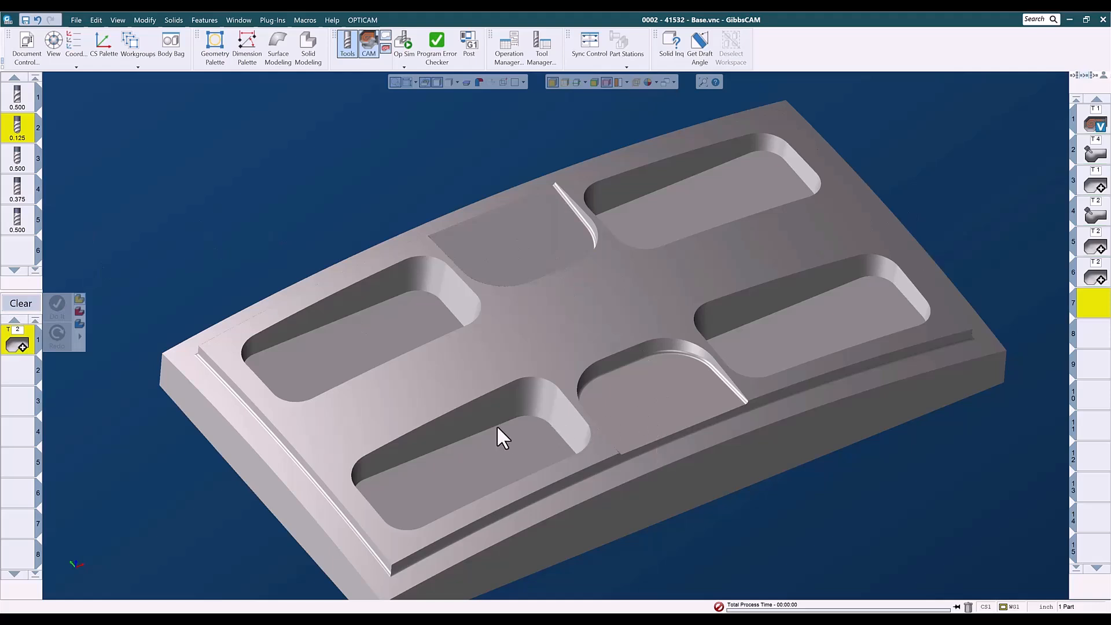
{"action": "scroll", "coordinate": [497, 428], "scroll_direction": "down", "scroll_amount": 2}
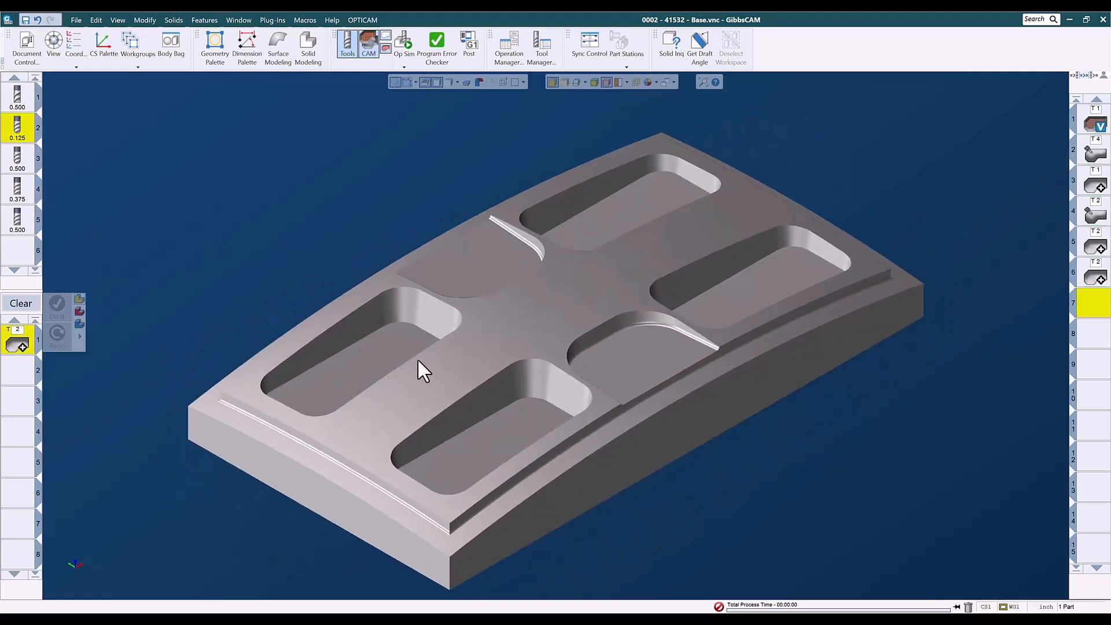
{"action": "left_click", "coordinate": [21, 303]}
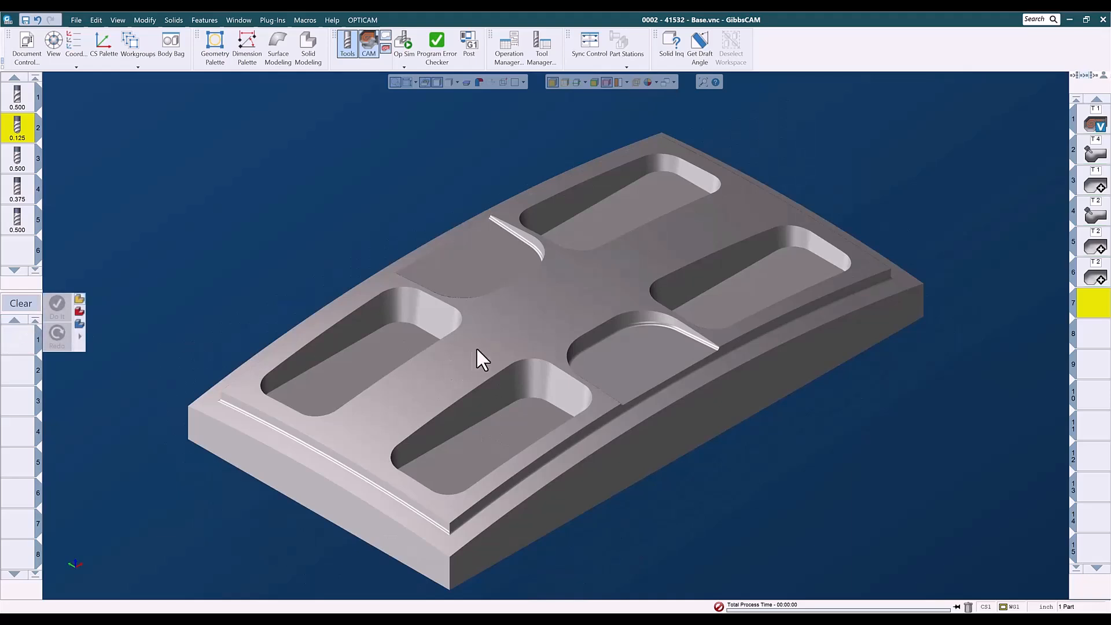
Select the part's top surface around the pockets and load the Geodesic list "002 - 3AX - Geo - .5BM - Parallel to Multi Curves - Auto".
{"action": "left_click", "coordinate": [505, 343]}
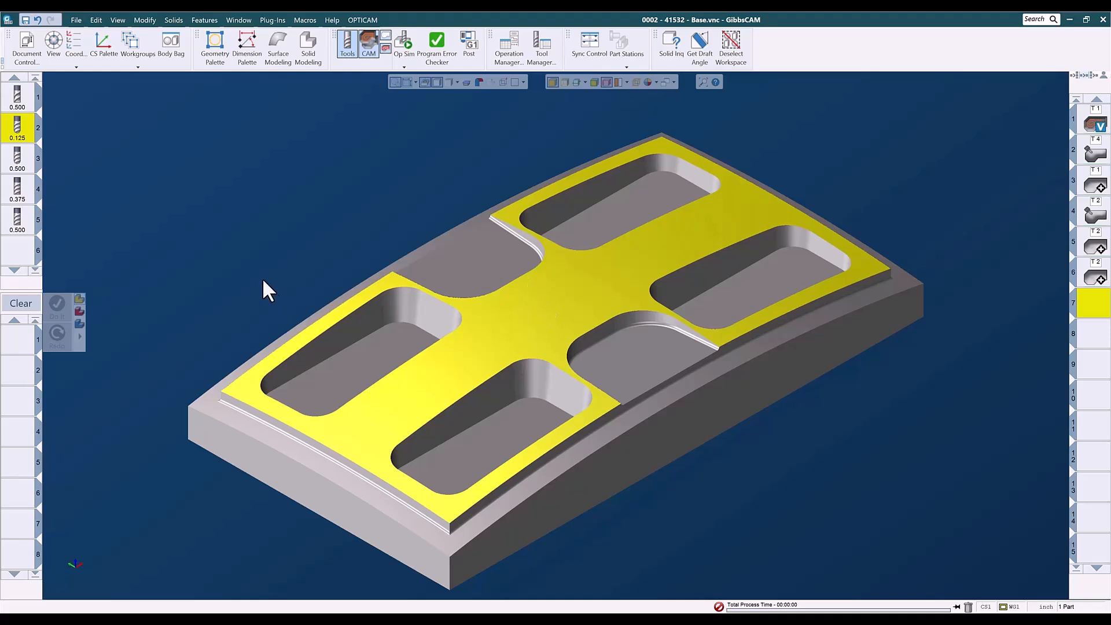
{"action": "right_click", "coordinate": [24, 345]}
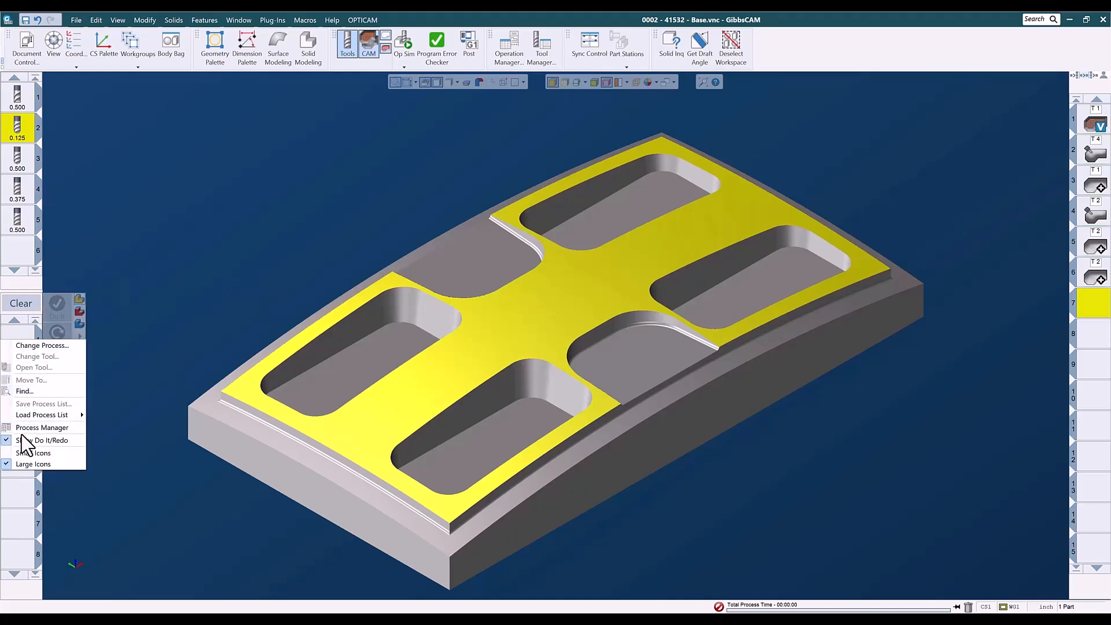
{"action": "mouse_move", "coordinate": [43, 414]}
{"action": "mouse_move", "coordinate": [110, 435]}
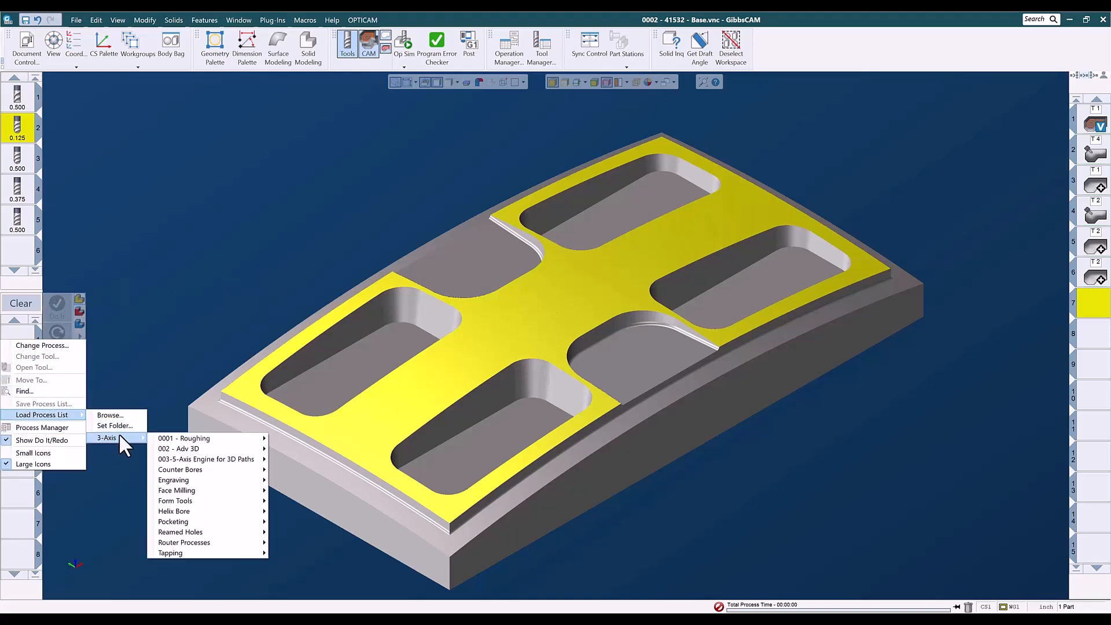
{"action": "mouse_move", "coordinate": [184, 463]}
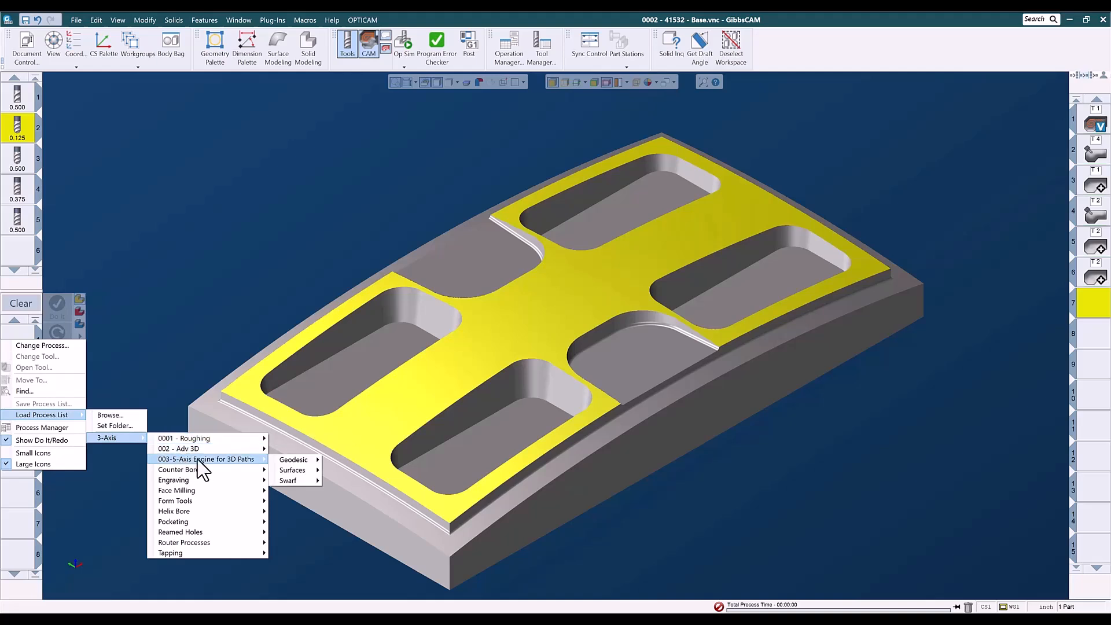
{"action": "mouse_move", "coordinate": [301, 461]}
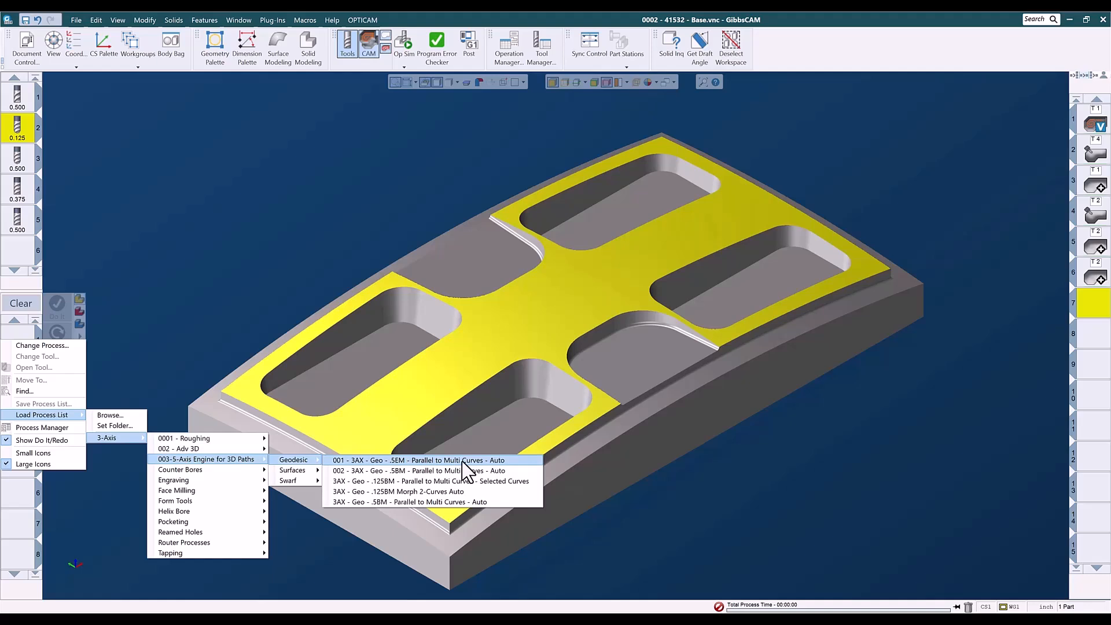
{"action": "left_click", "coordinate": [399, 470]}
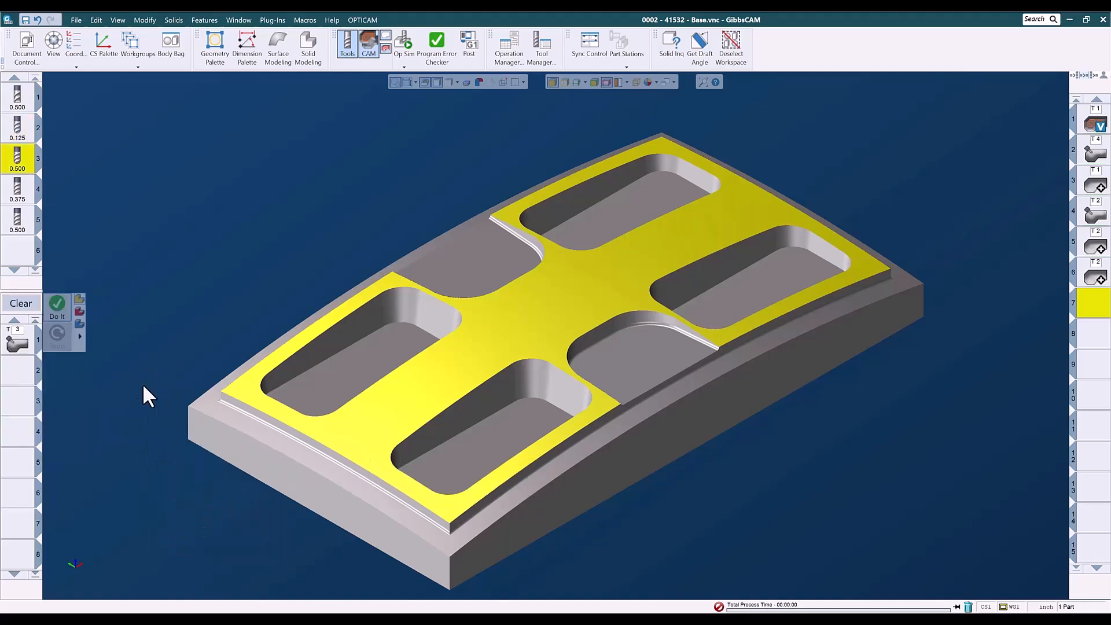
Open the 5-Axis process and review its surface paths, gouge check and link settings.
{"action": "left_click", "coordinate": [19, 343]}
{"action": "double_click", "coordinate": [26, 338]}
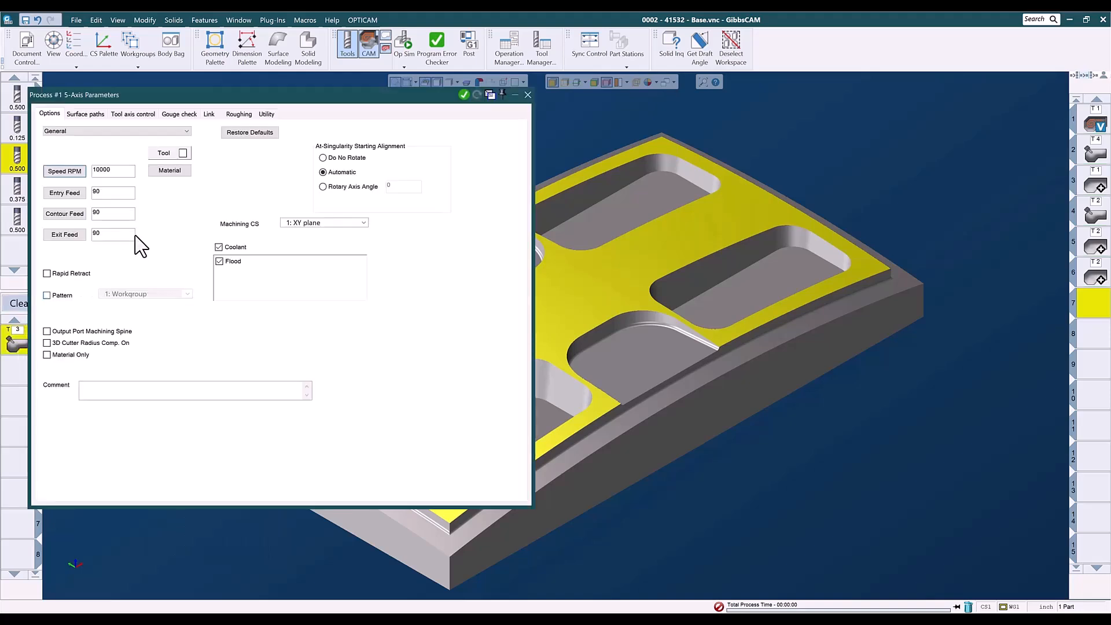
{"action": "left_click", "coordinate": [87, 114]}
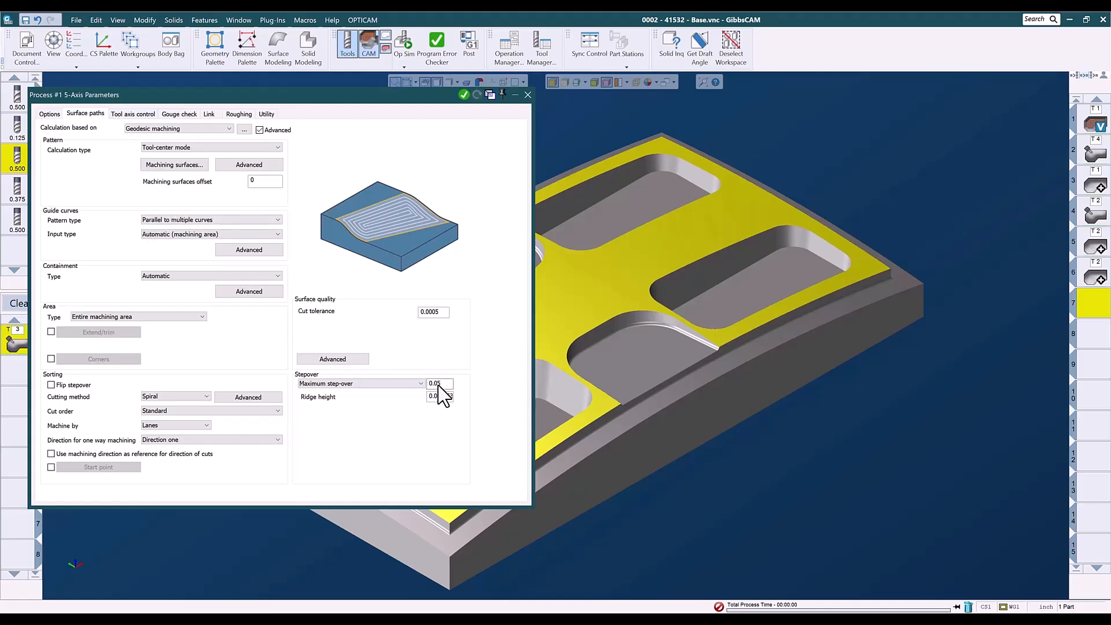
{"action": "left_click", "coordinate": [175, 115]}
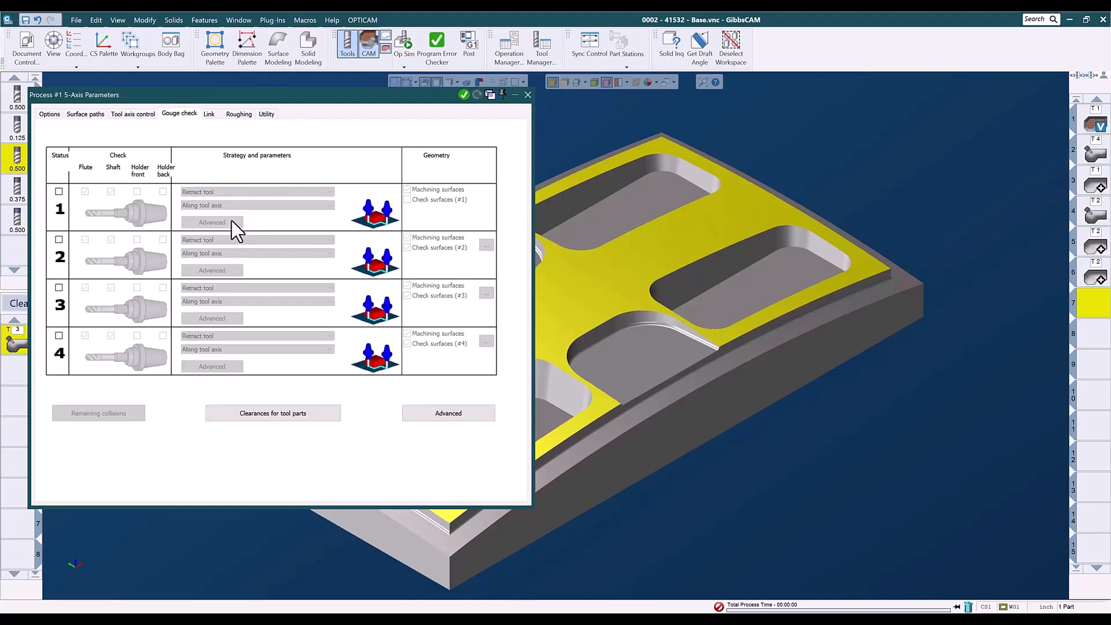
{"action": "left_click", "coordinate": [210, 115]}
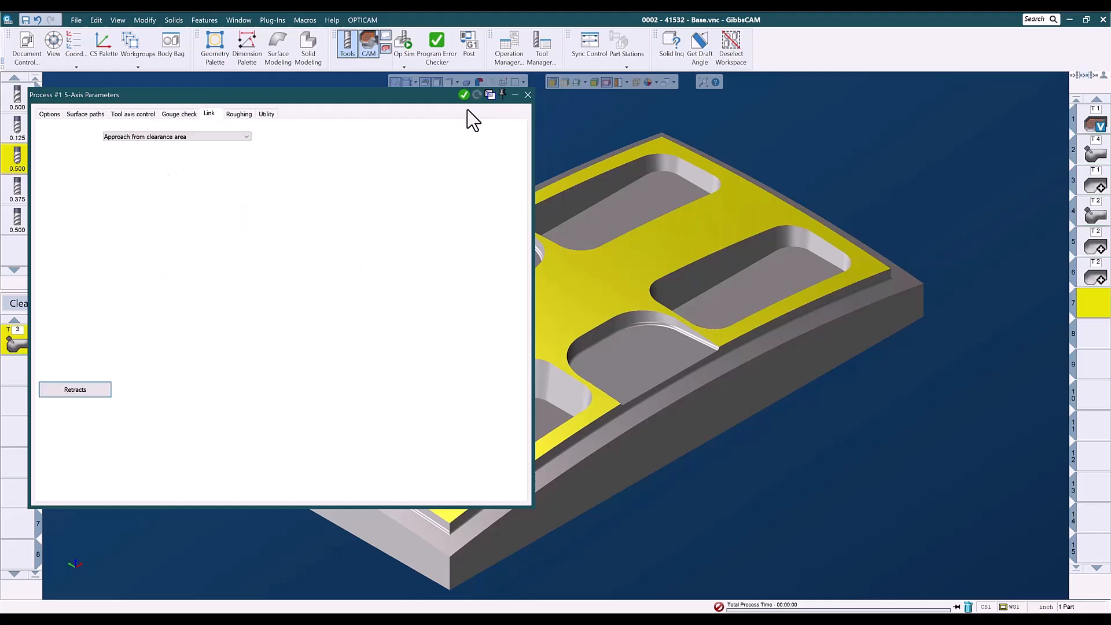
{"action": "left_click", "coordinate": [527, 94]}
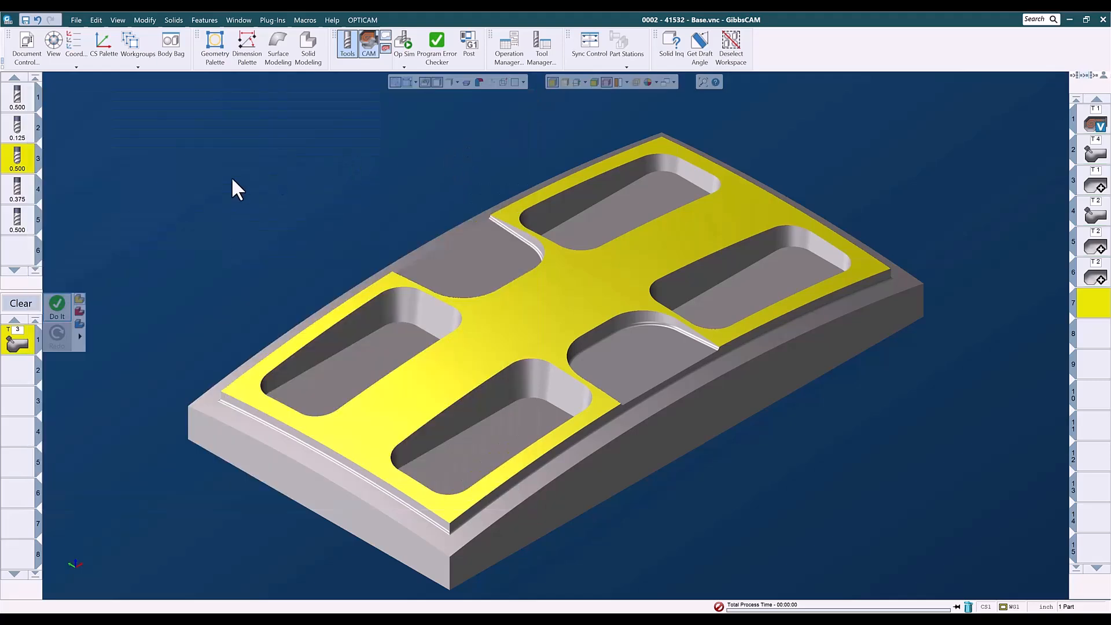
Generate the geodesic toolpath on the top surface, close the process and deselect the workspace.
{"action": "left_click", "coordinate": [59, 310]}
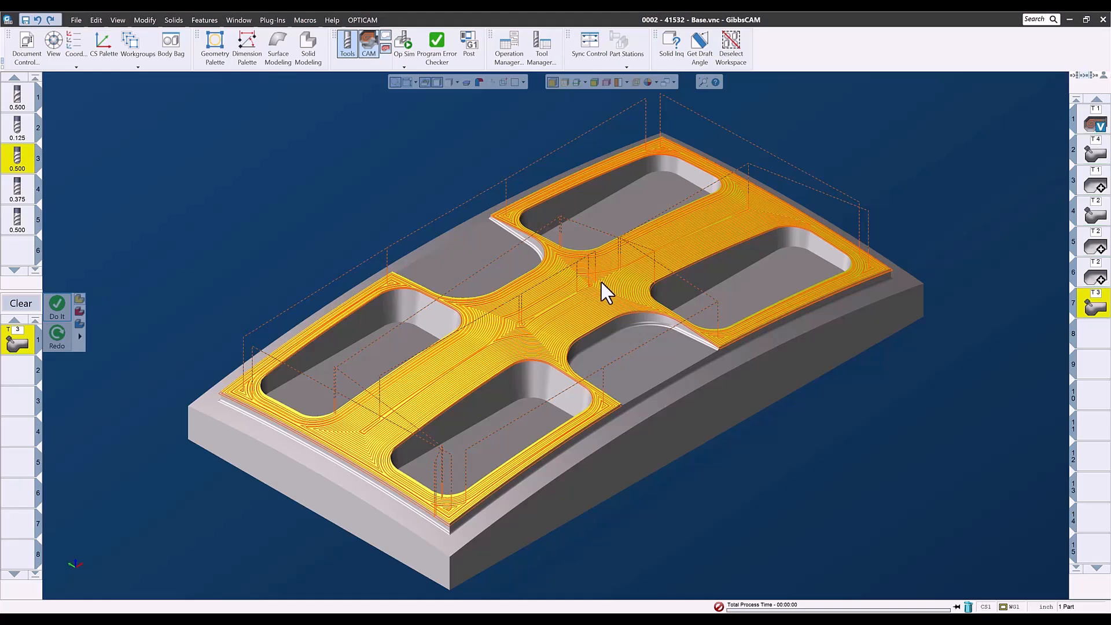
{"action": "left_click", "coordinate": [1092, 336]}
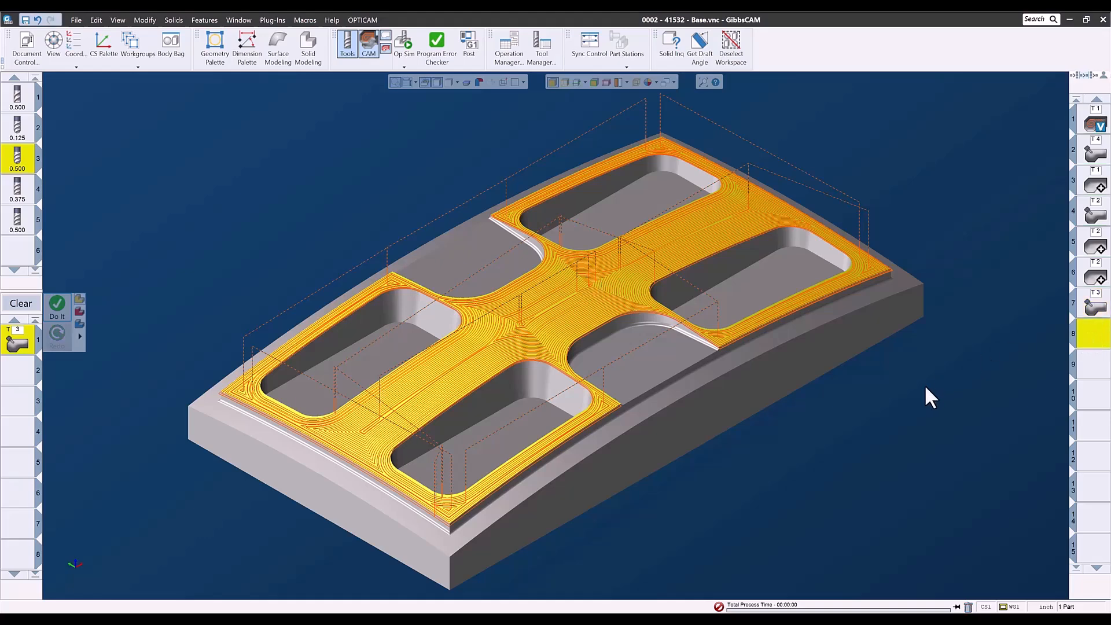
{"action": "left_click", "coordinate": [924, 385]}
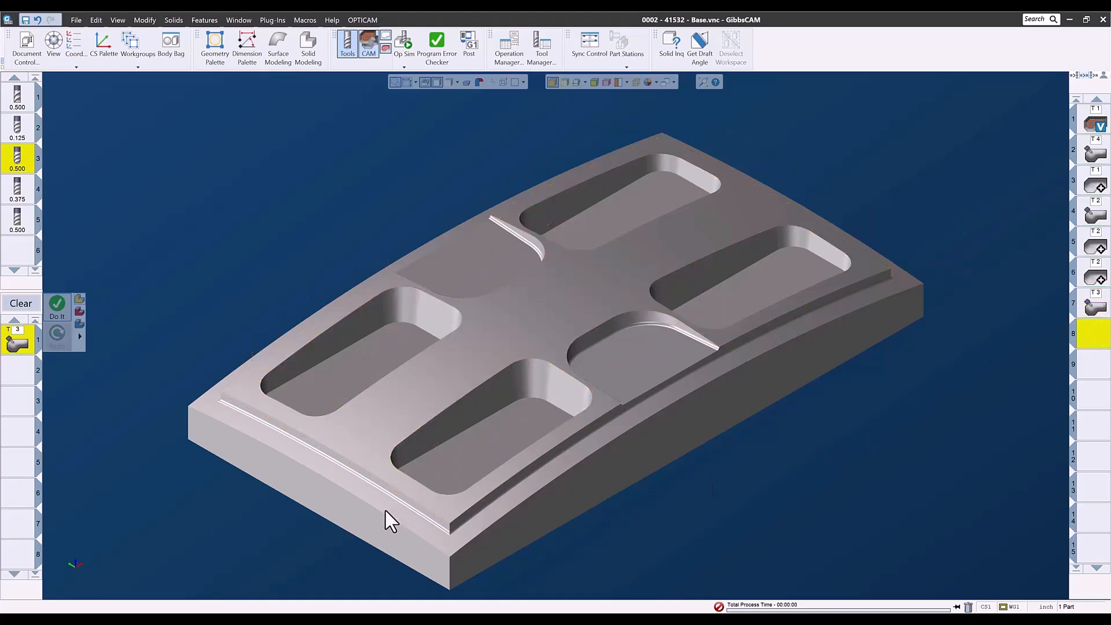
Select the perimeter ledge surface and load the Geodesic list "3AX - Geo - .125BM - Parallel to Multi Curves - Selected Curves" into a cleared process list.
{"action": "left_click", "coordinate": [21, 303]}
{"action": "left_click", "coordinate": [240, 422]}
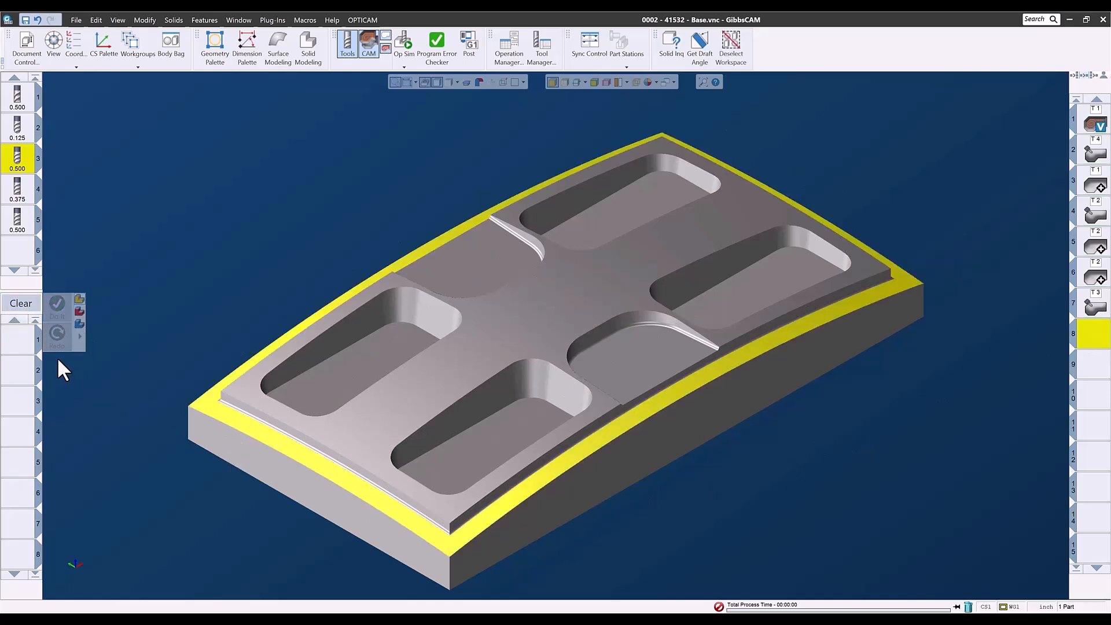
{"action": "right_click", "coordinate": [12, 338]}
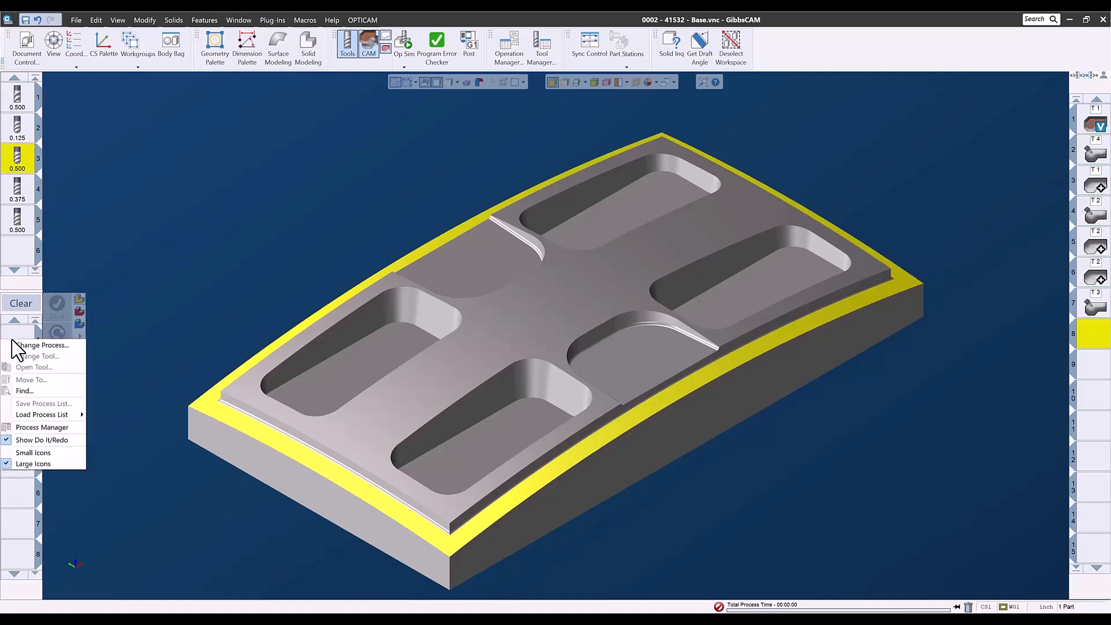
{"action": "mouse_move", "coordinate": [27, 415]}
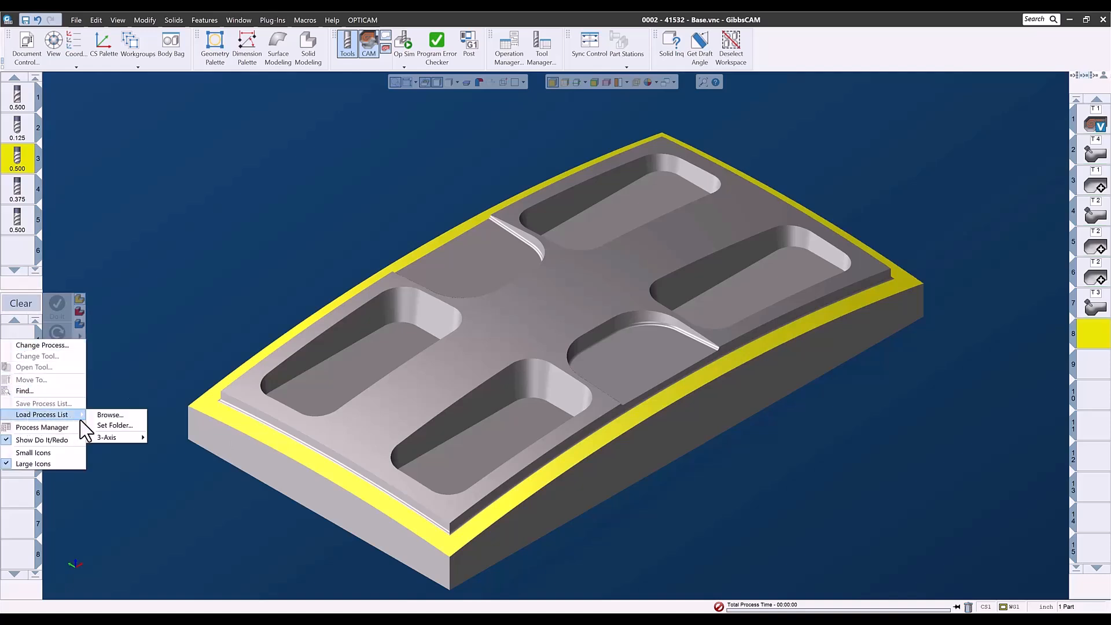
{"action": "mouse_move", "coordinate": [102, 436]}
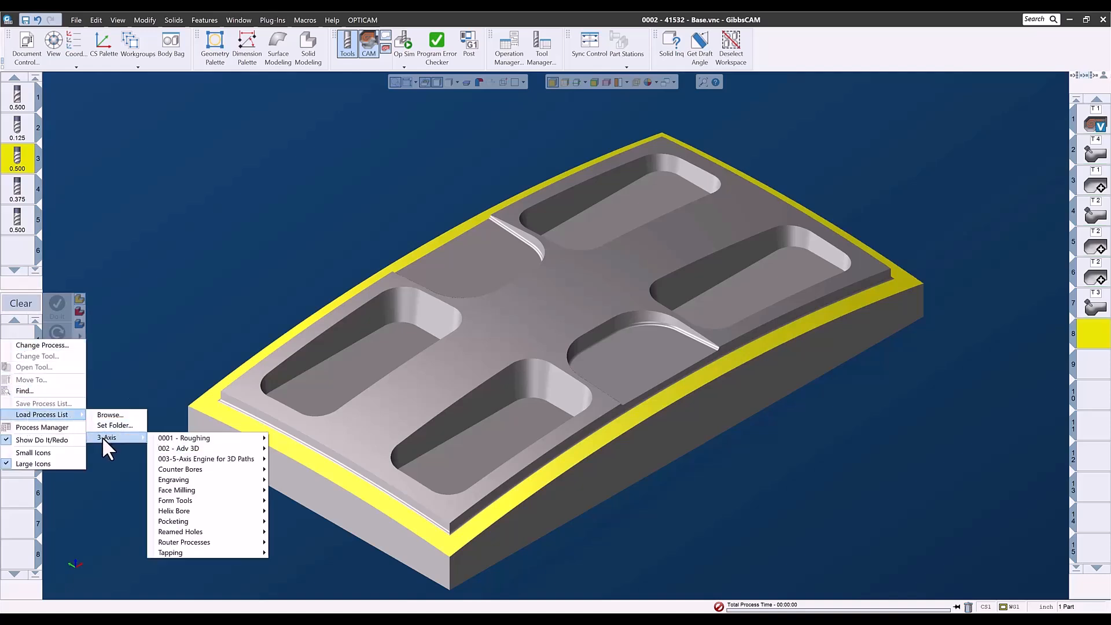
{"action": "mouse_move", "coordinate": [181, 459]}
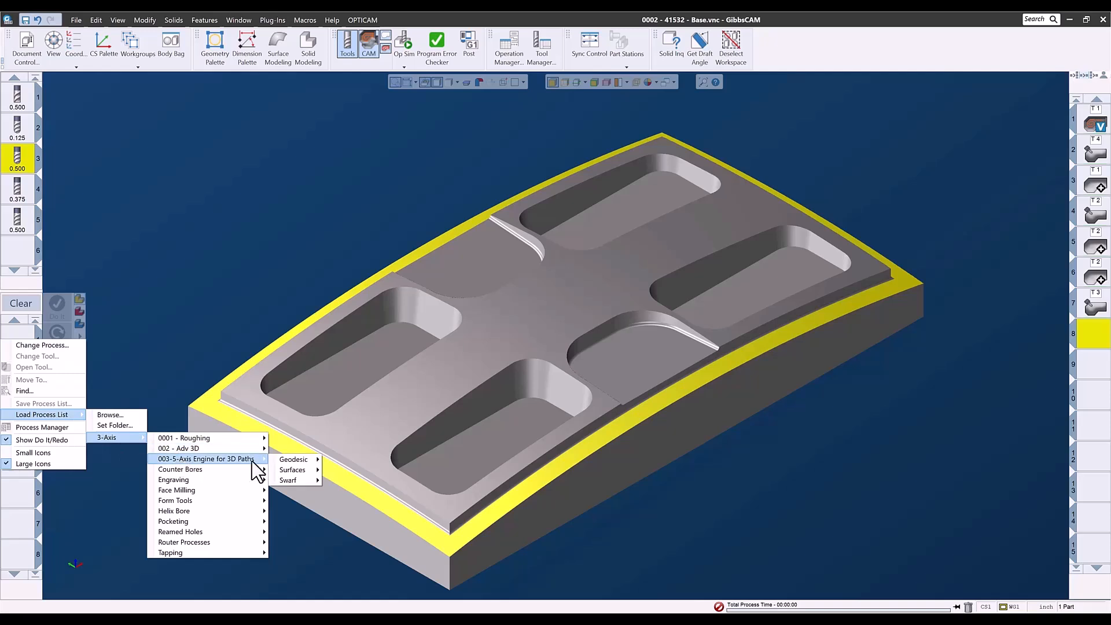
{"action": "mouse_move", "coordinate": [287, 463]}
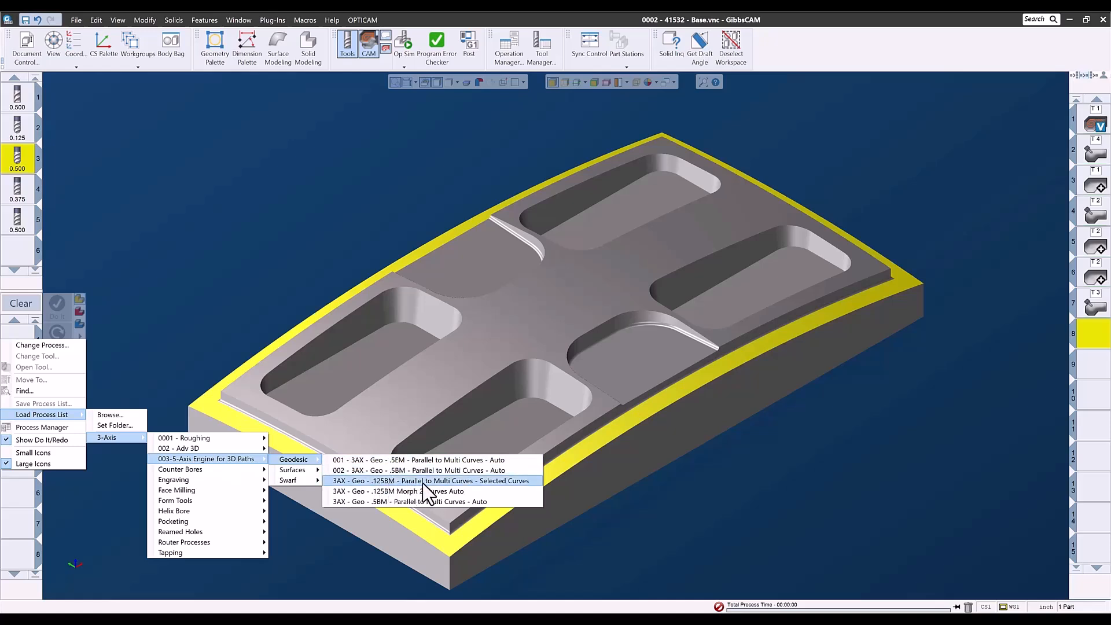
{"action": "left_click", "coordinate": [495, 481]}
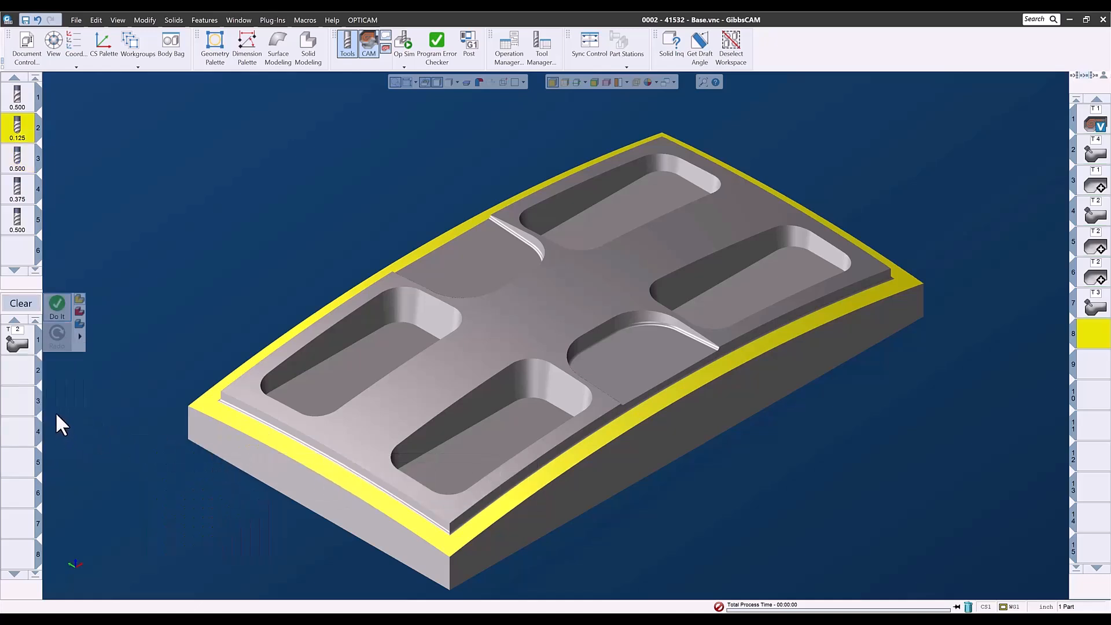
Open the 5-Axis process and check its machining surface selection on the surface paths settings.
{"action": "left_click", "coordinate": [22, 350]}
{"action": "left_click", "coordinate": [90, 115]}
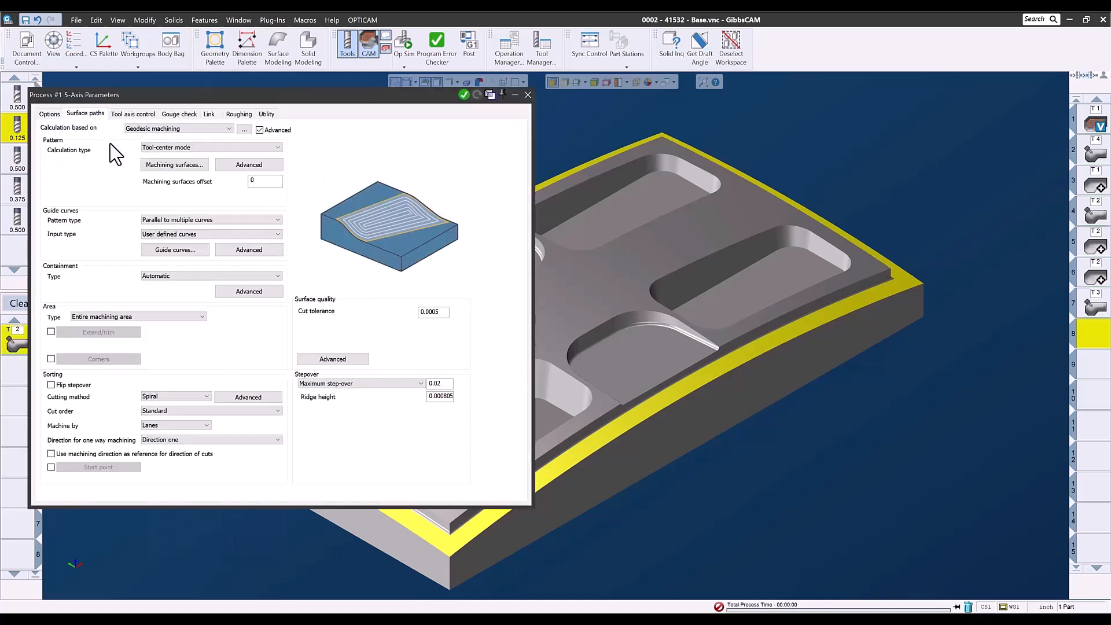
{"action": "left_click", "coordinate": [156, 165]}
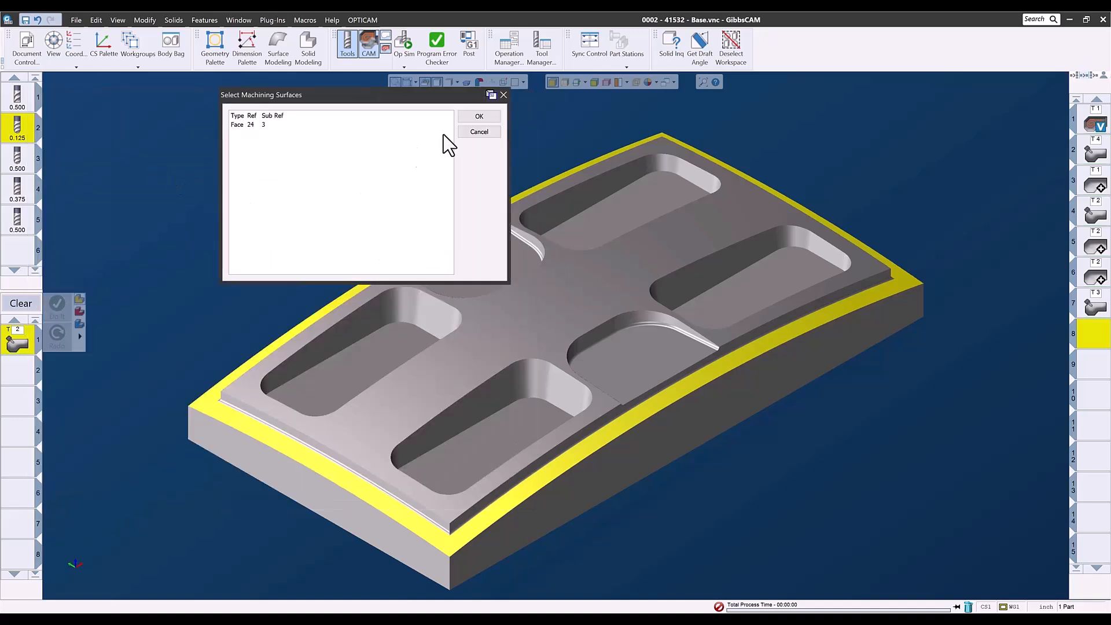
{"action": "left_click", "coordinate": [480, 116]}
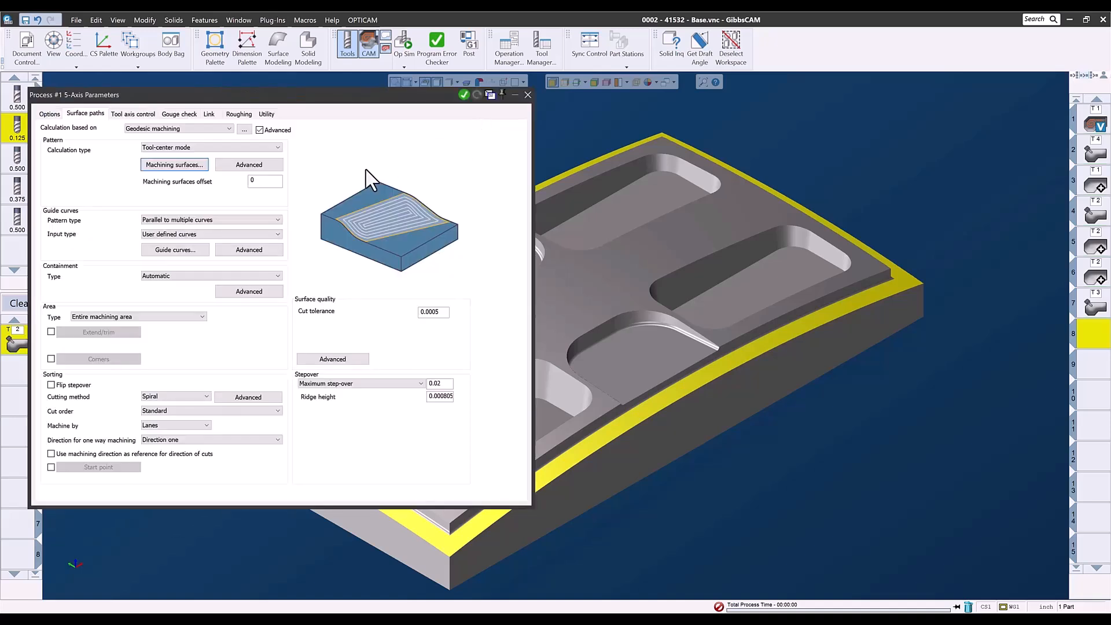
Pick the four edges along the ledge's inner corner as the process's guide curves.
{"action": "left_click", "coordinate": [176, 251]}
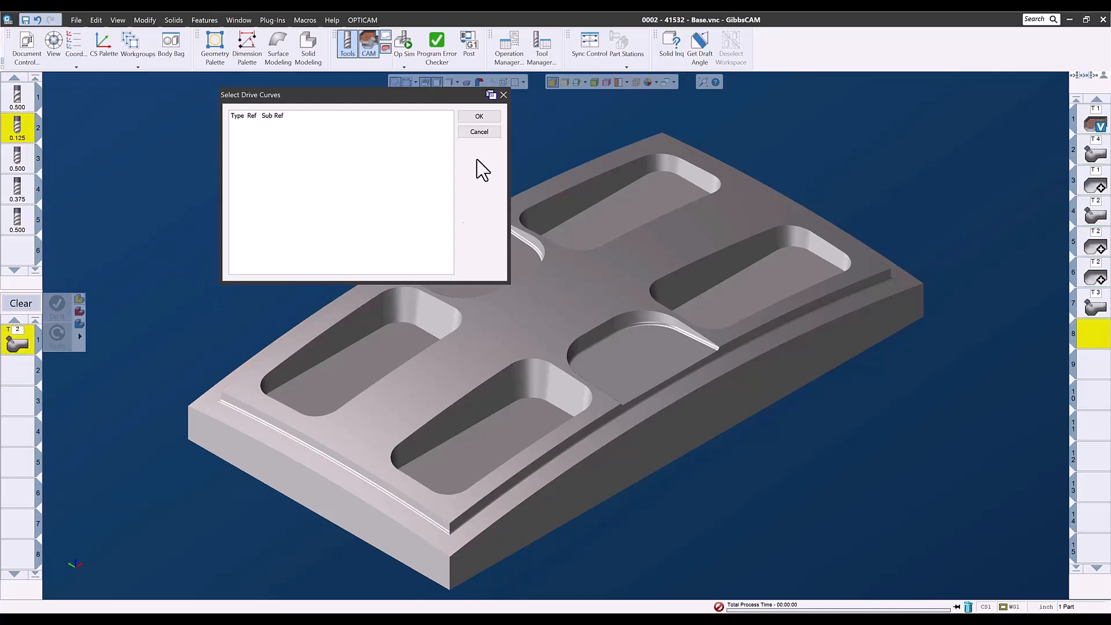
{"action": "left_click", "coordinate": [554, 81]}
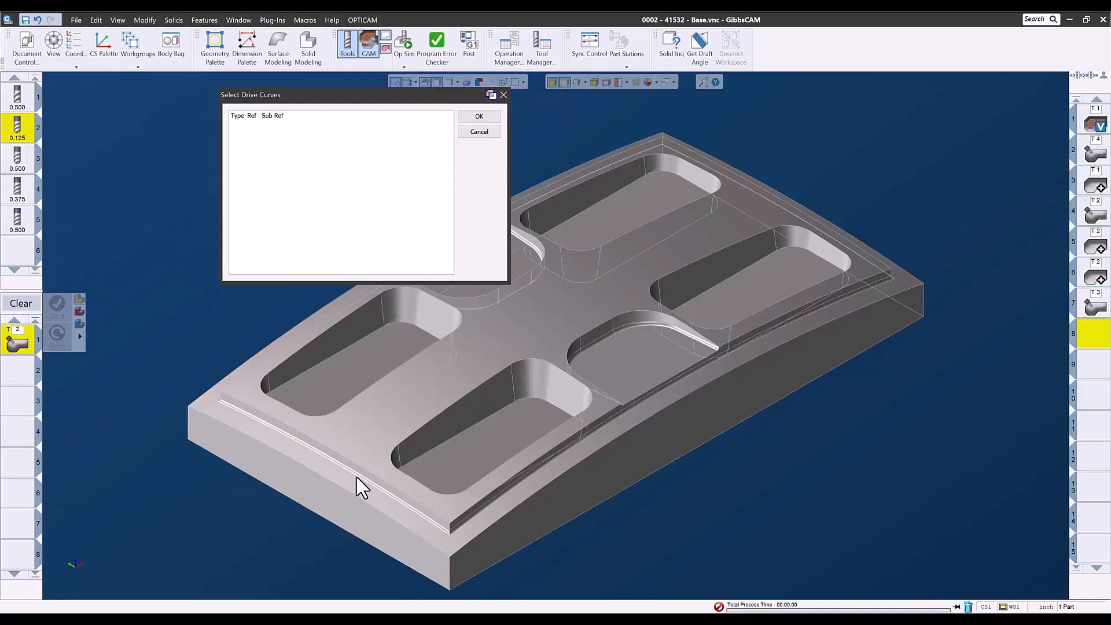
{"action": "scroll", "coordinate": [495, 571], "scroll_direction": "up", "scroll_amount": 5}
{"action": "left_click", "coordinate": [626, 349]}
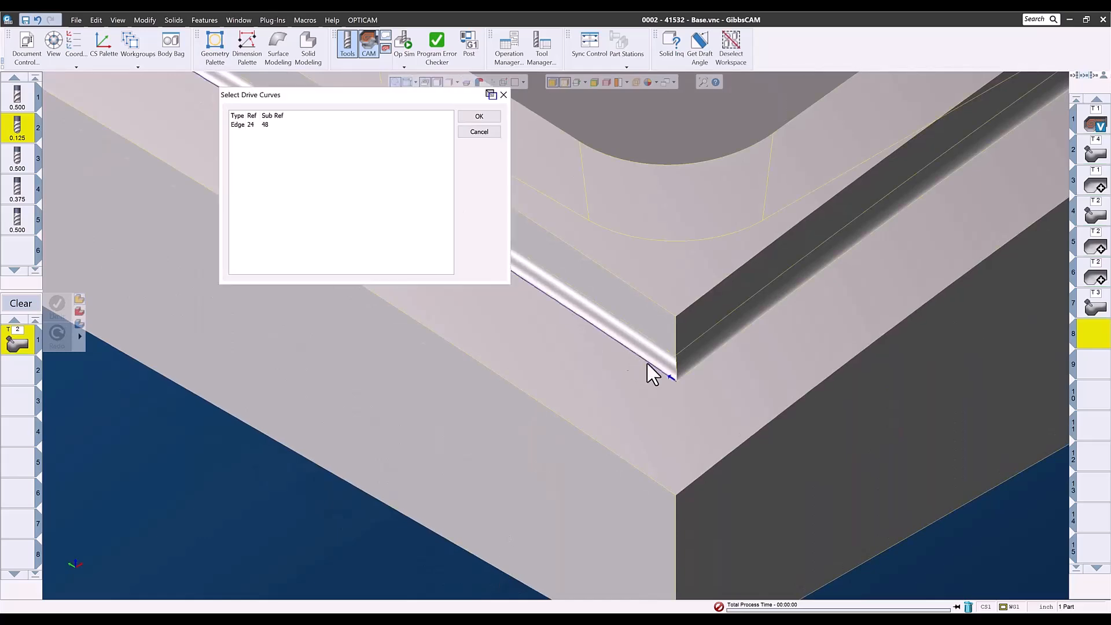
{"action": "left_click", "coordinate": [689, 370]}
{"action": "middle_click_drag", "start_coordinate": [786, 360], "coordinate": [101, 531]}
{"action": "middle_click_drag", "start_coordinate": [696, 488], "coordinate": [776, 458]}
{"action": "left_click", "coordinate": [838, 460]}
{"action": "left_click", "coordinate": [855, 447]}
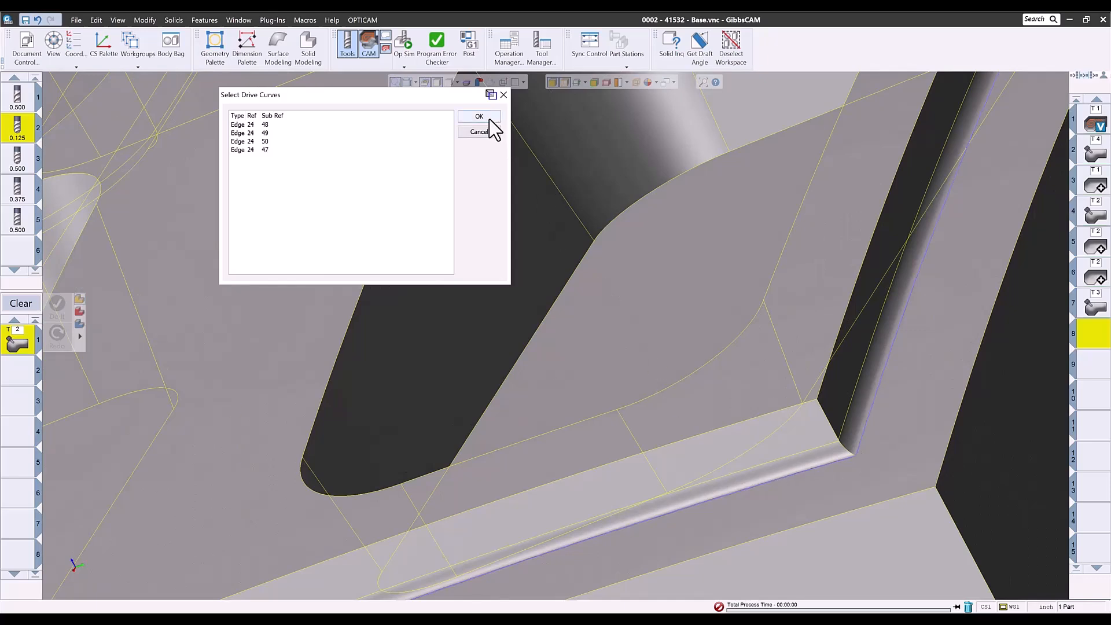
{"action": "left_click", "coordinate": [489, 118]}
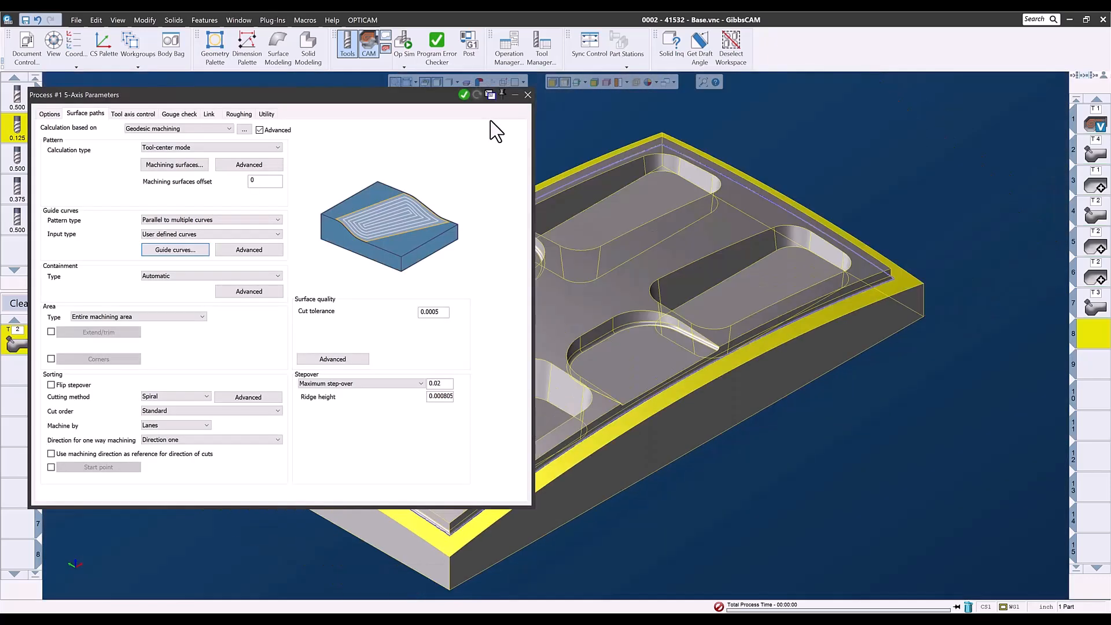
Close the process, generate the geodesic ledge toolpath and clear the process list.
{"action": "left_click", "coordinate": [529, 94]}
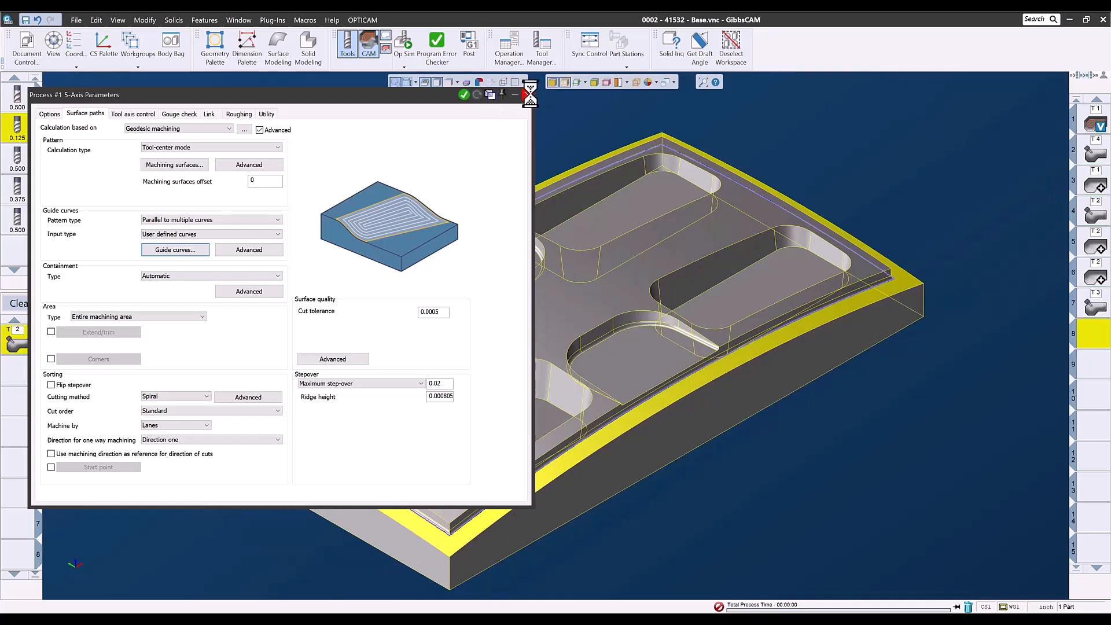
{"action": "right_click", "coordinate": [320, 133]}
{"action": "left_click", "coordinate": [327, 113]}
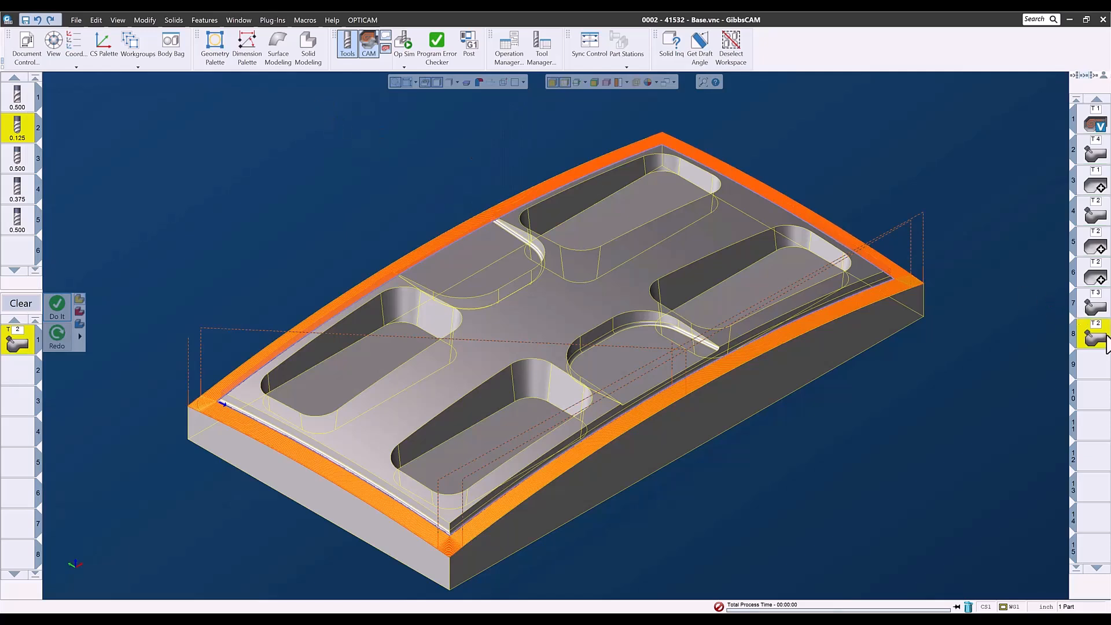
{"action": "left_click", "coordinate": [1097, 370]}
{"action": "left_click", "coordinate": [1100, 373]}
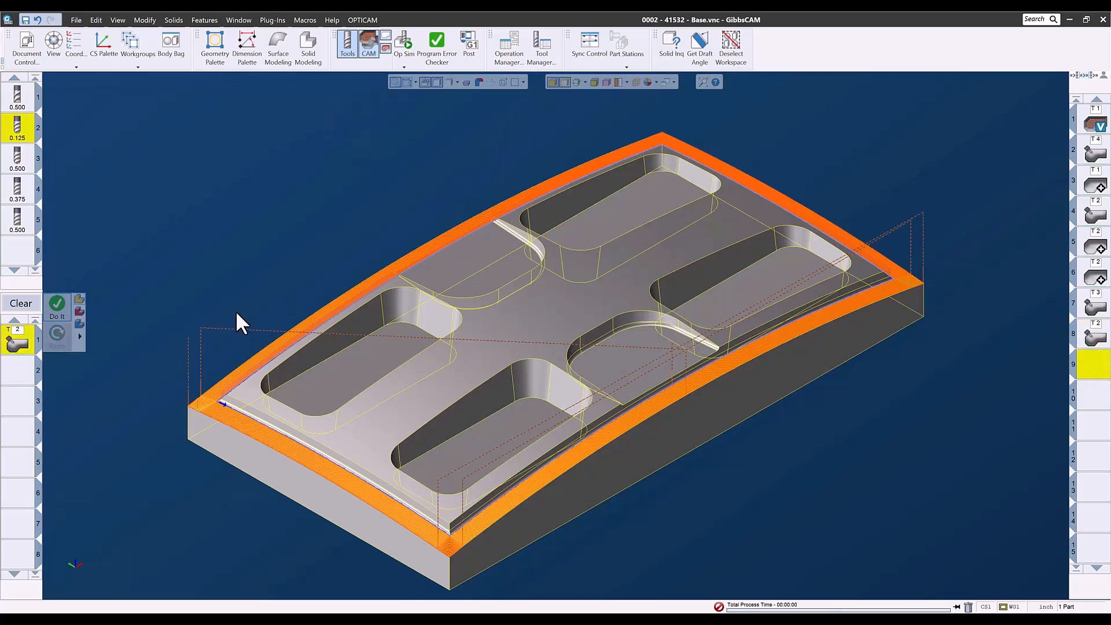
{"action": "left_click", "coordinate": [21, 304]}
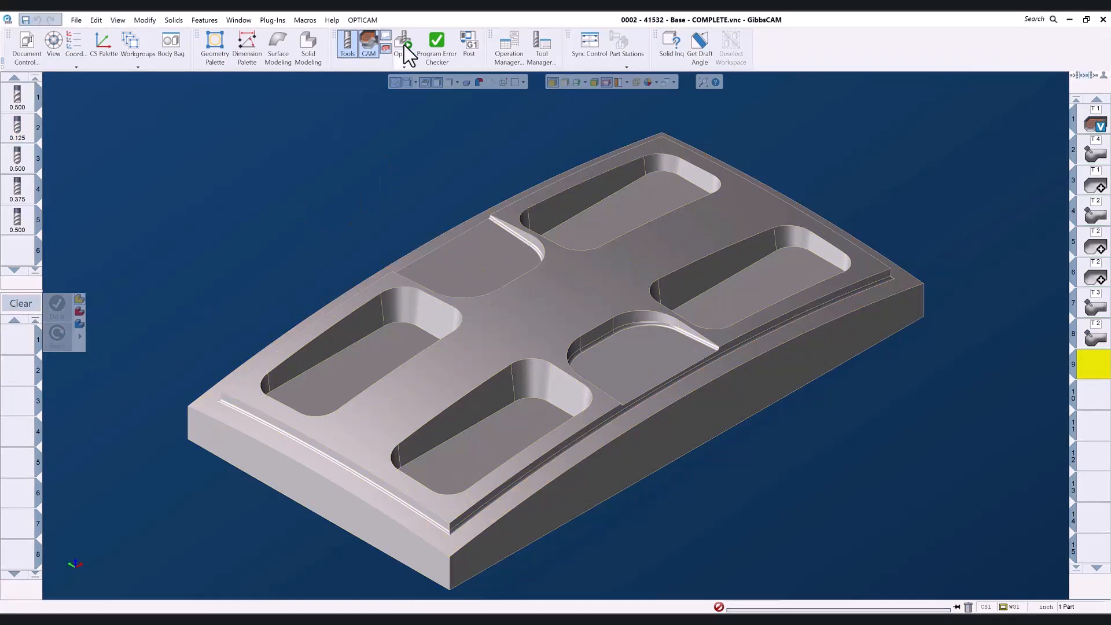
Run the Op Sim rendering of all operations on the completed part and increase the simulation speed.
{"action": "left_click", "coordinate": [404, 45]}
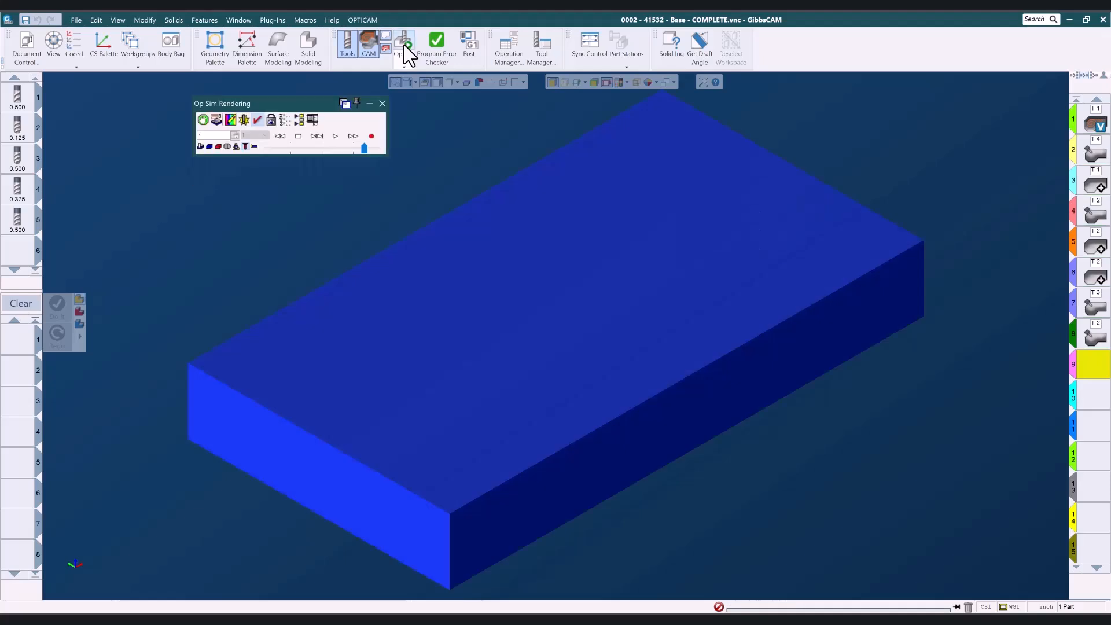
{"action": "left_click", "coordinate": [335, 136]}
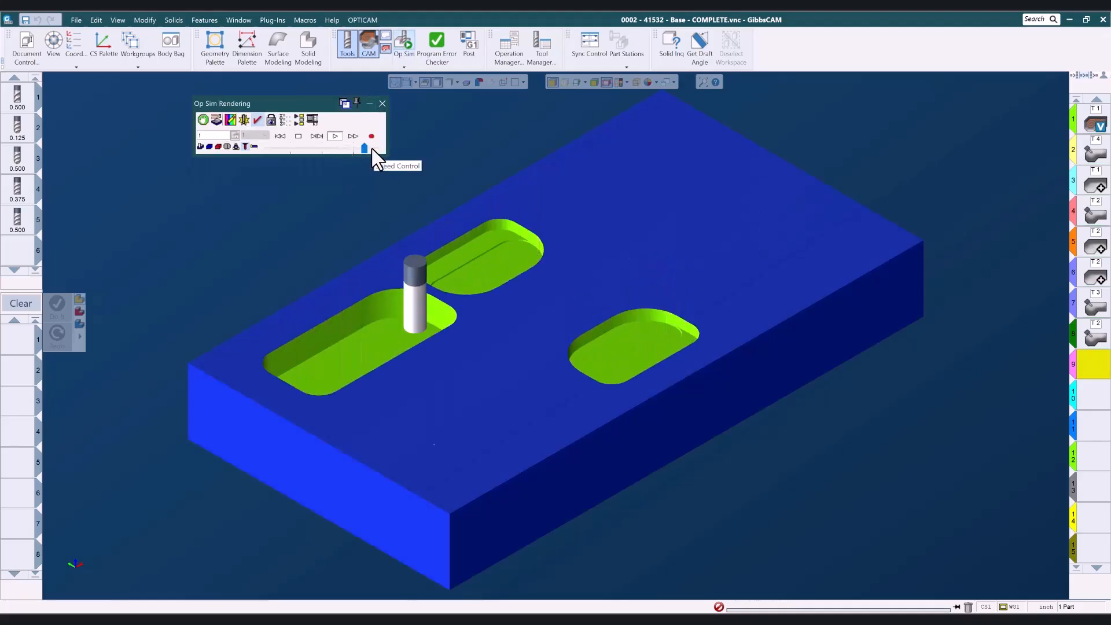
{"action": "left_click", "coordinate": [371, 147]}
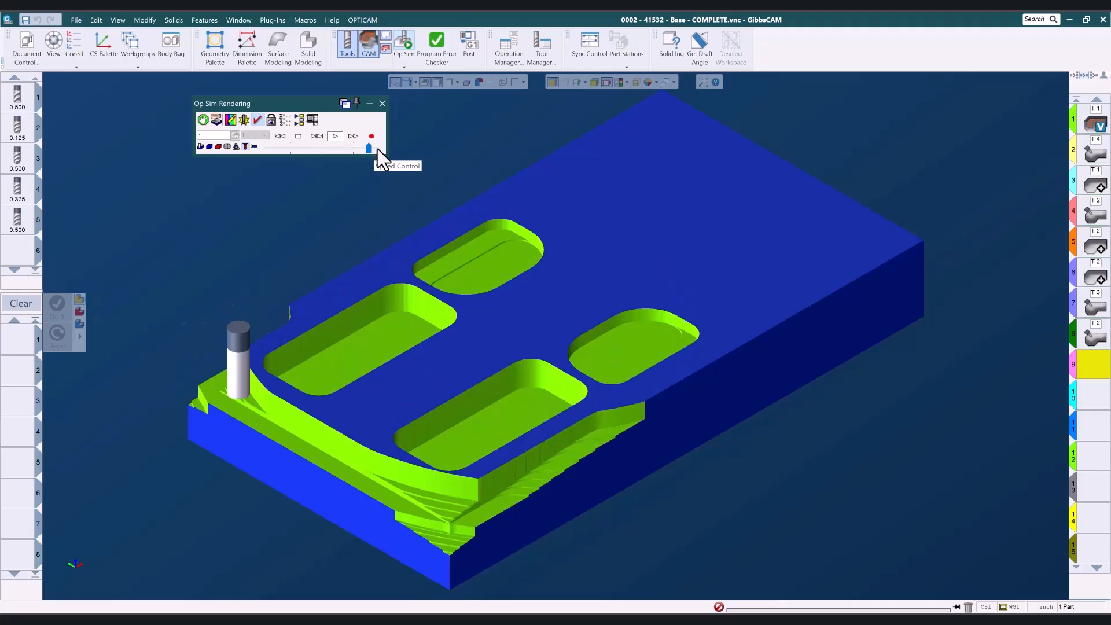